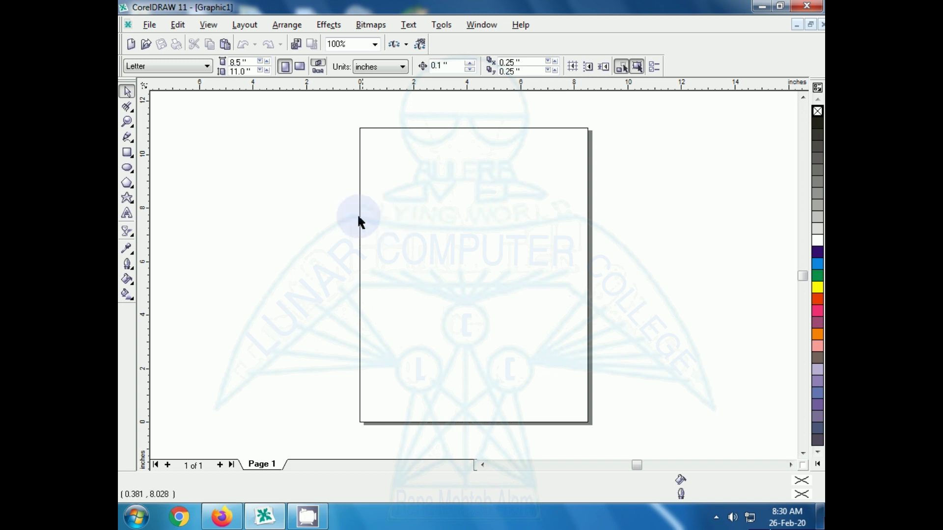
- Switch to Firefox and look through the Lunar Computer College channel's playlists for the CorelDRAW courses
left_click(179, 516)
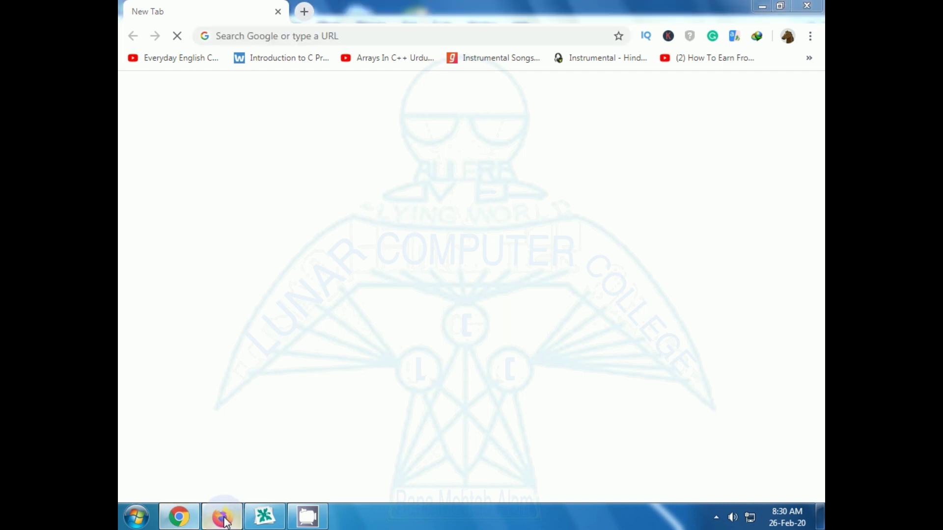
left_click(221, 516)
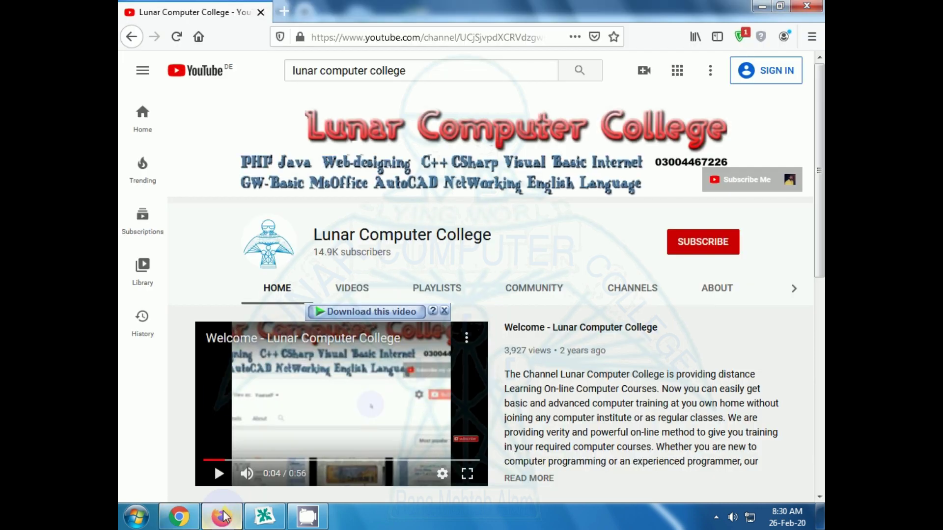
left_click(430, 292)
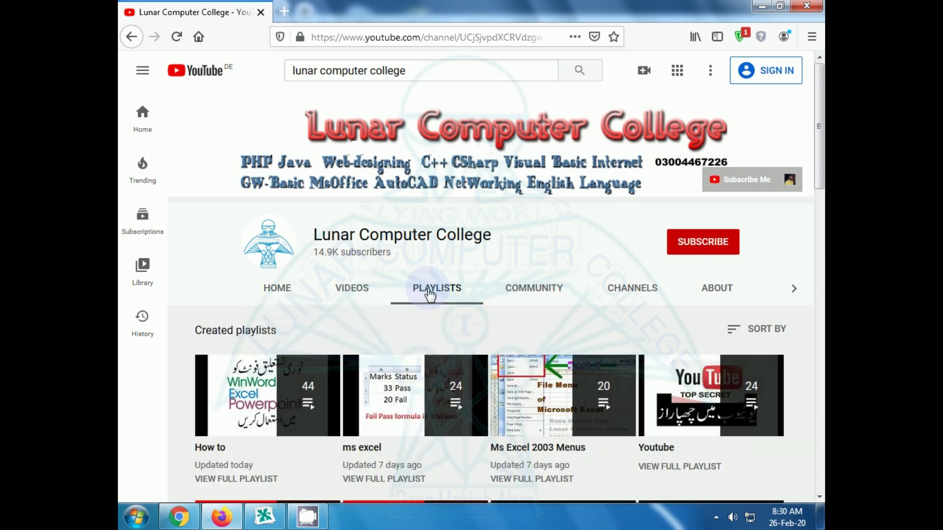
scroll(433, 344, "down", 4)
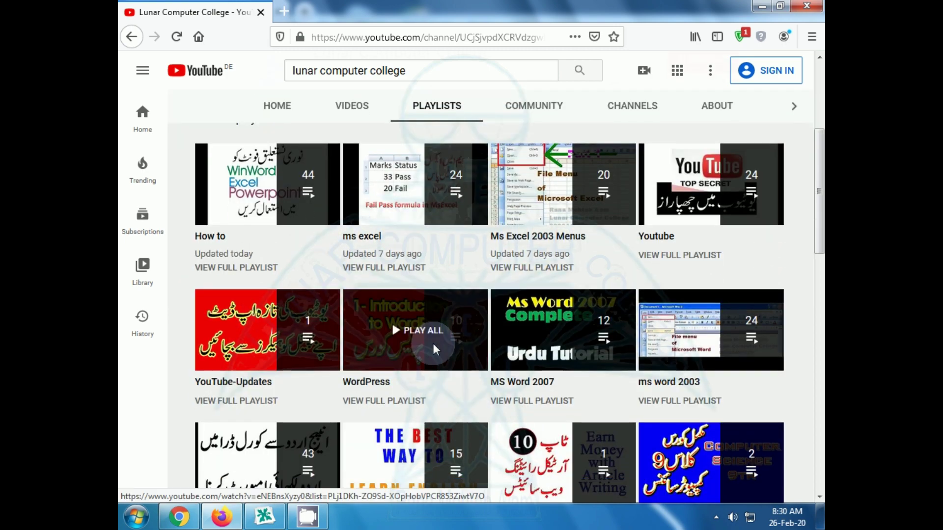
scroll(434, 349, "down", 3)
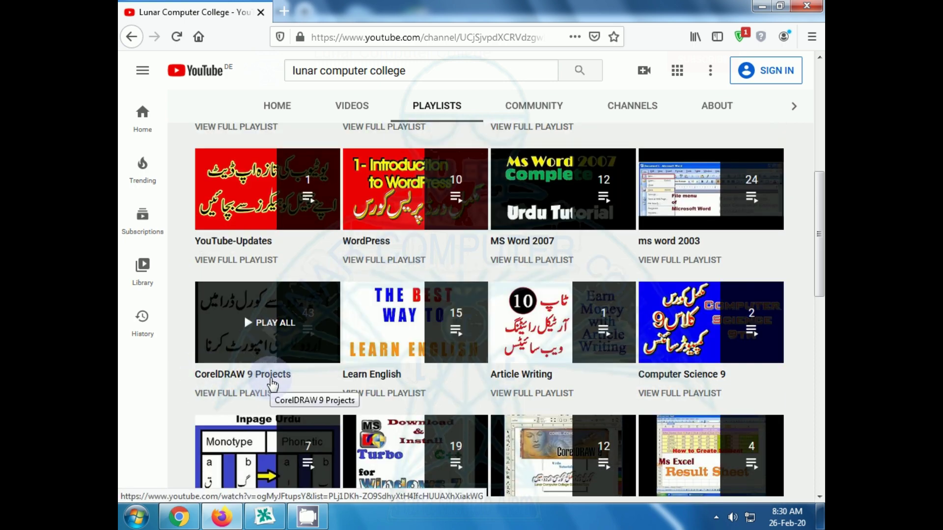
scroll(272, 385, "down", 1)
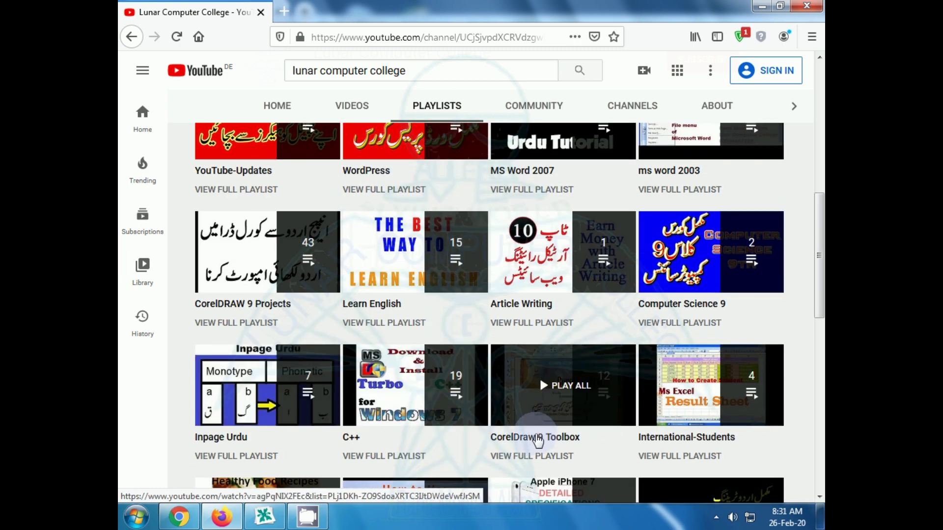
scroll(533, 440, "down", 1)
scroll(530, 436, "up", 6)
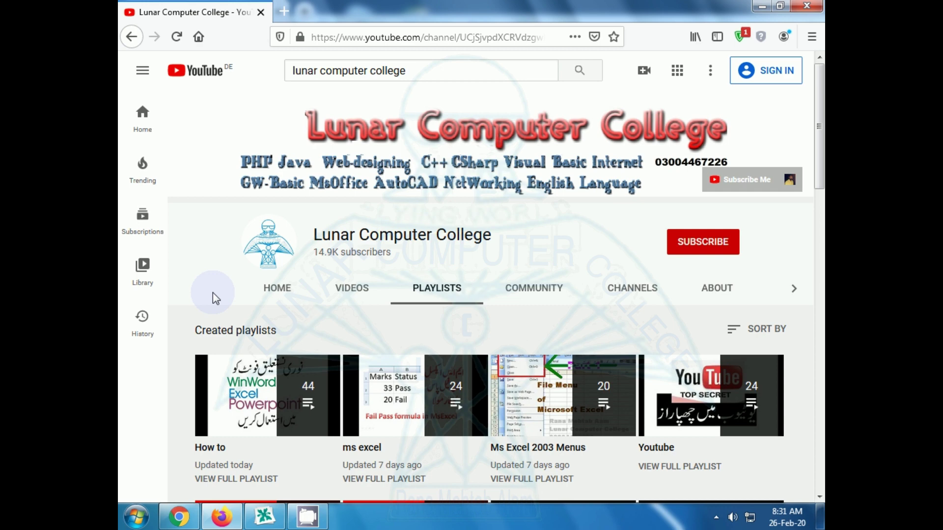
- Return to CorelDRAW and expand the color palette to view all its swatches
left_click(260, 519)
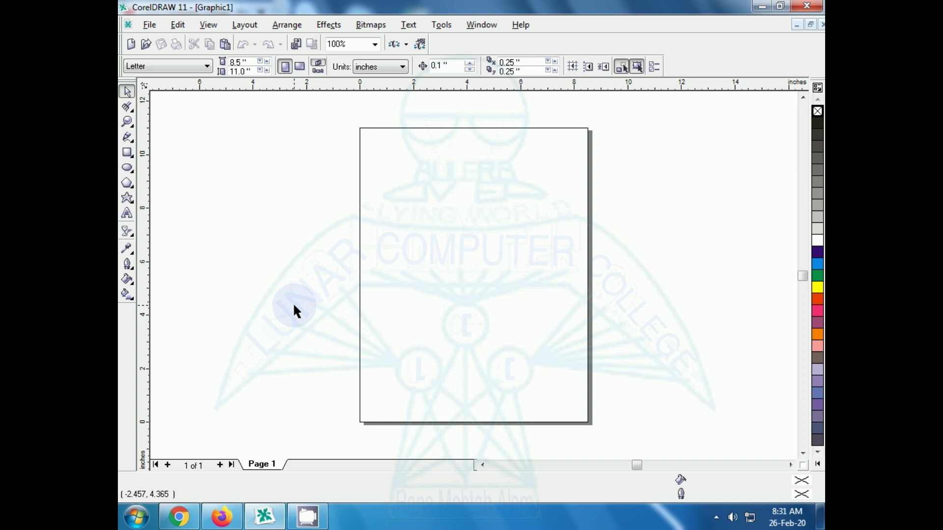
left_click(221, 516)
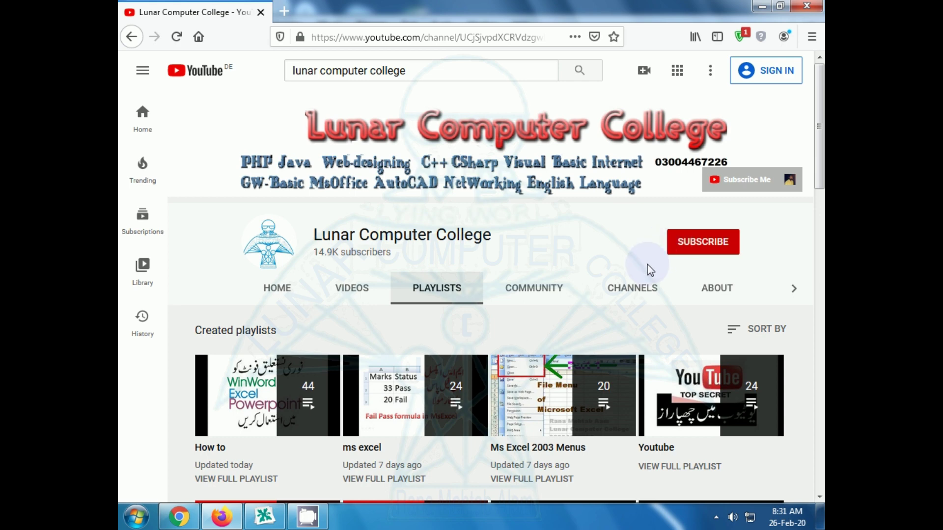
left_click(265, 517)
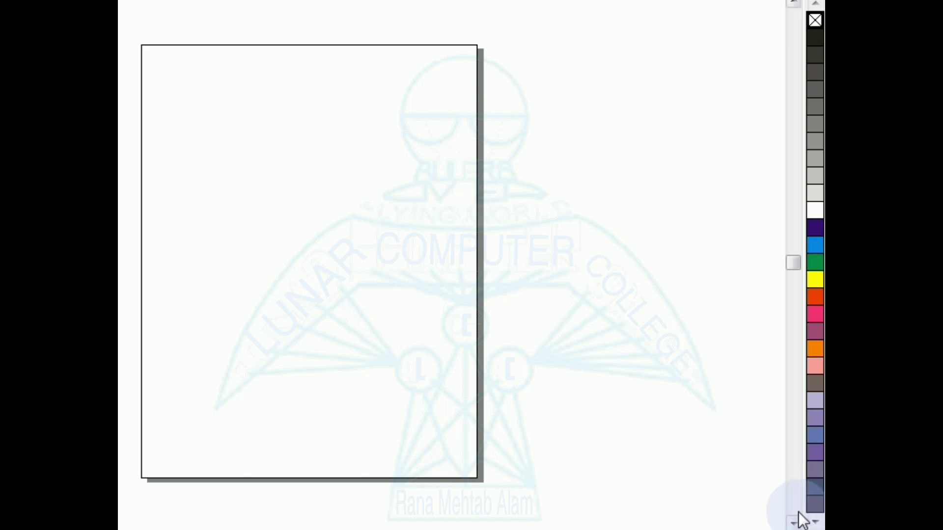
left_click(815, 521)
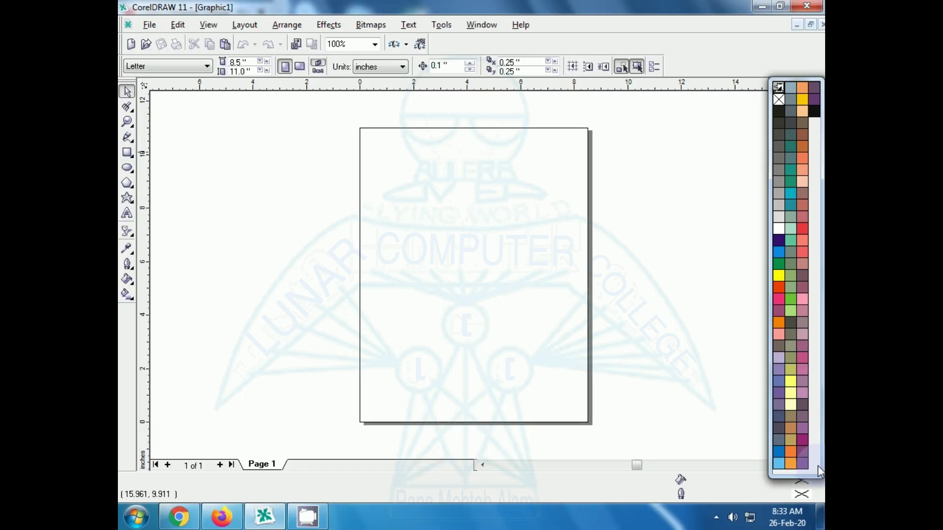
left_click(721, 222)
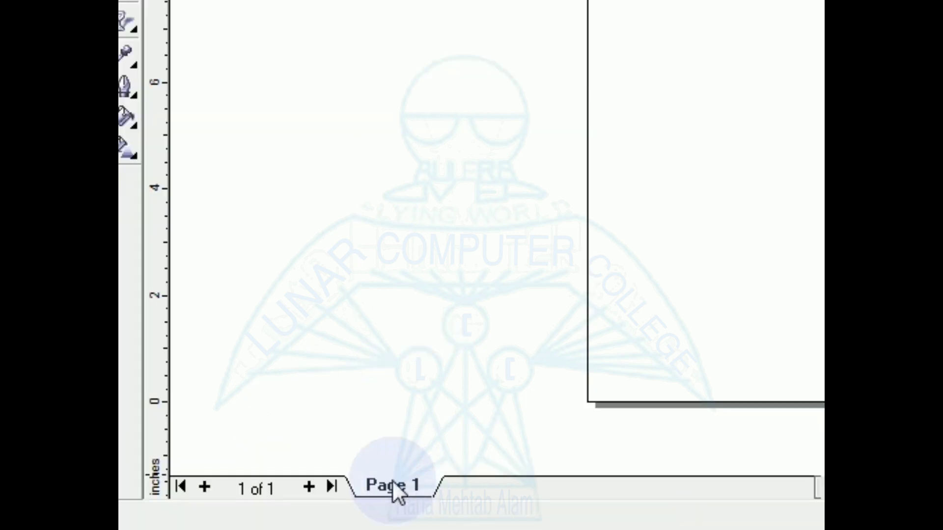
- Add a second page after Page 1 and delete it again
left_click(310, 488)
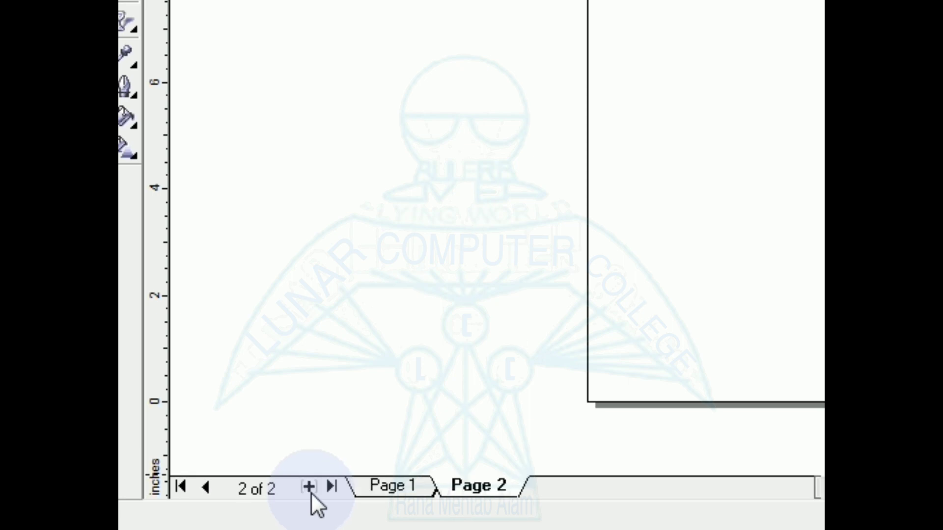
right_click(488, 488)
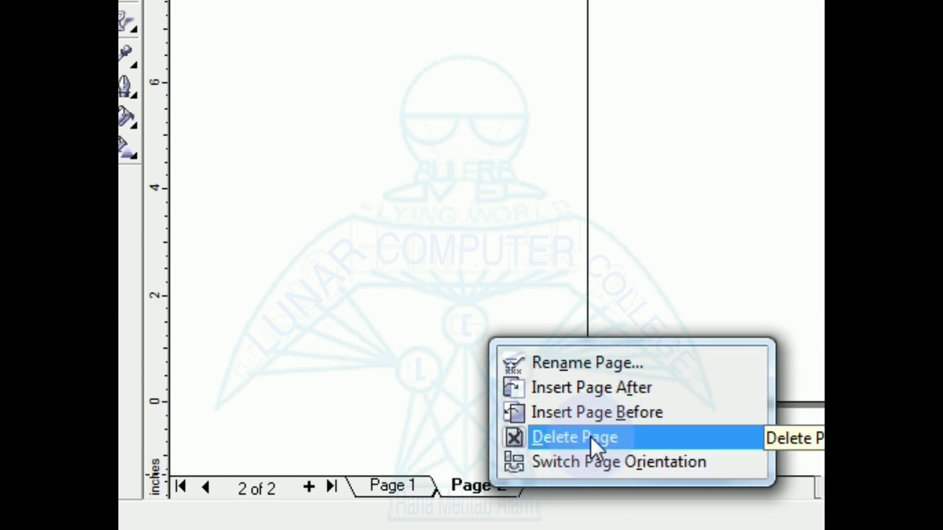
left_click(561, 435)
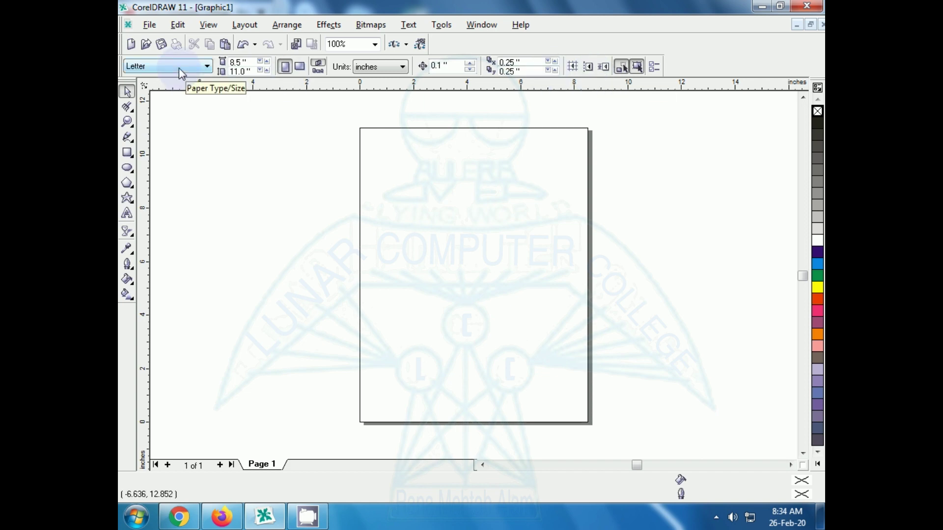
- Set the page's paper size to Legal
left_click(206, 65)
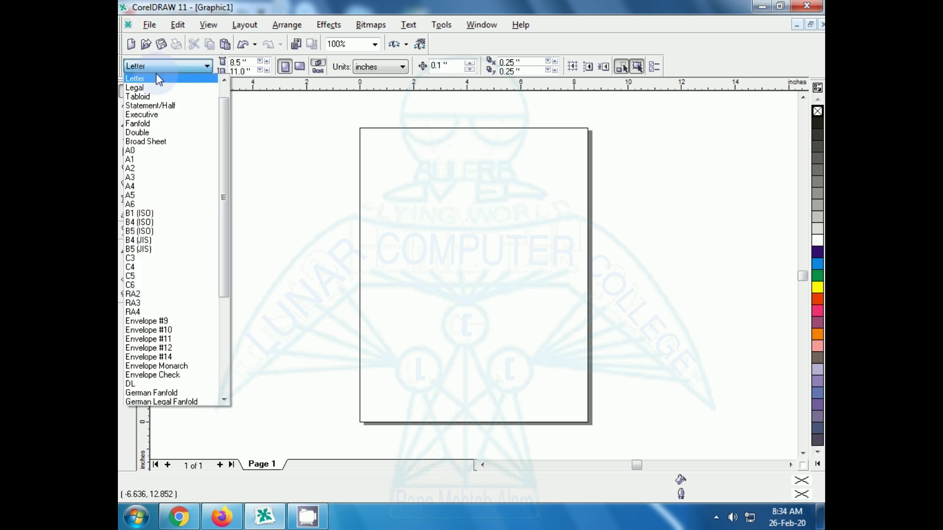
left_click(134, 89)
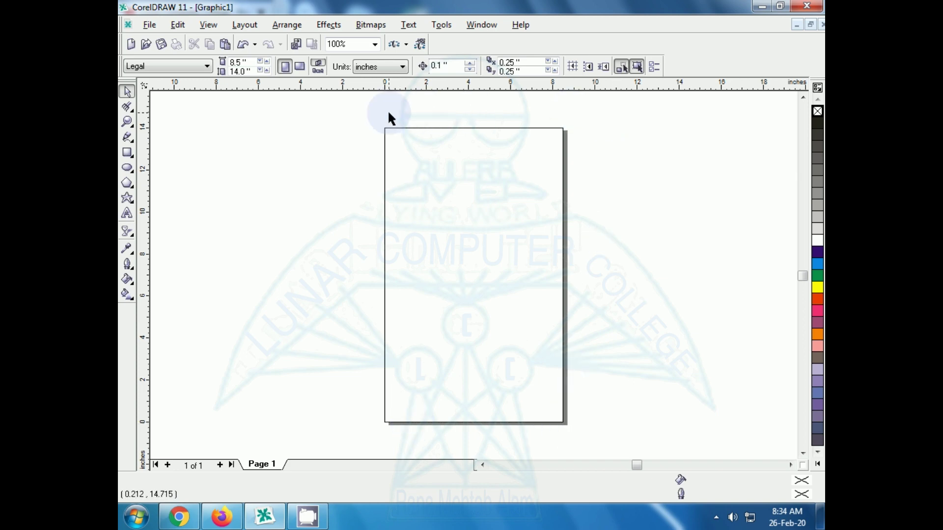
left_click(135, 72)
left_click(137, 75)
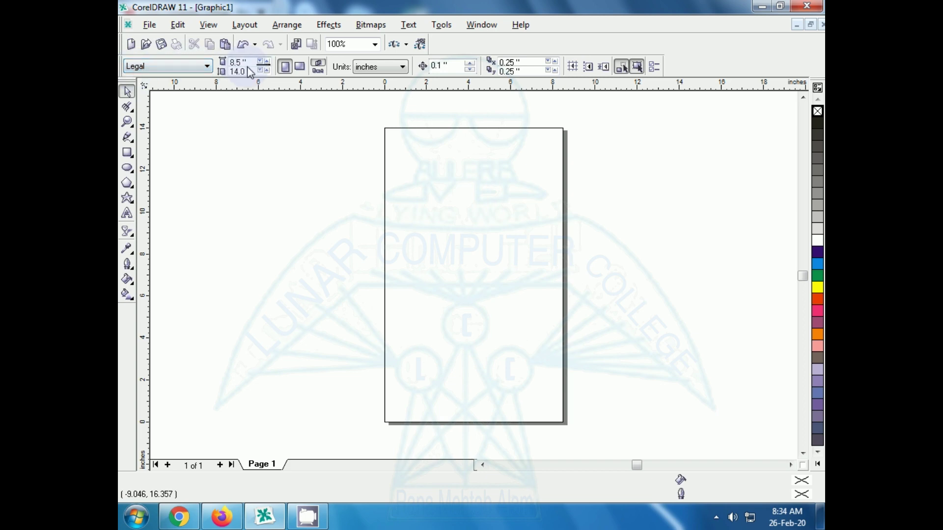
- Set the paper size back to Letter
left_click(177, 65)
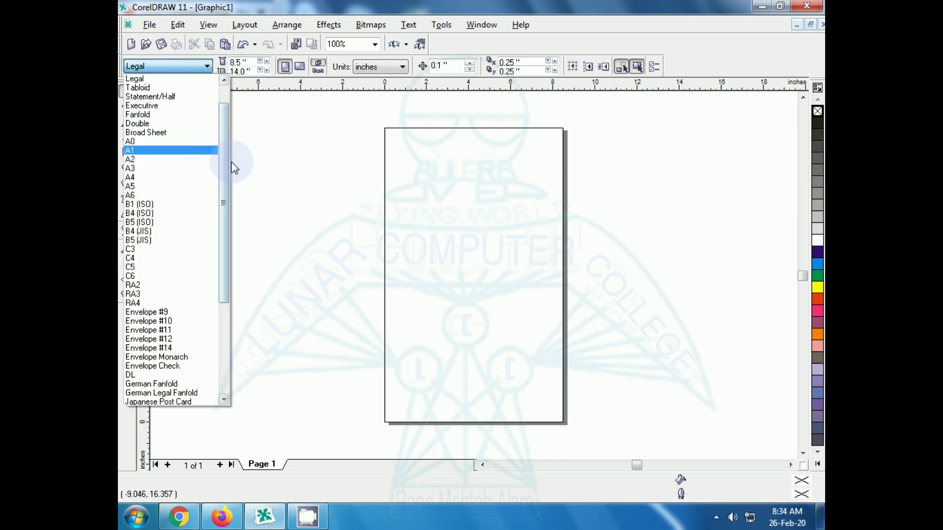
scroll(226, 149, "up", 1)
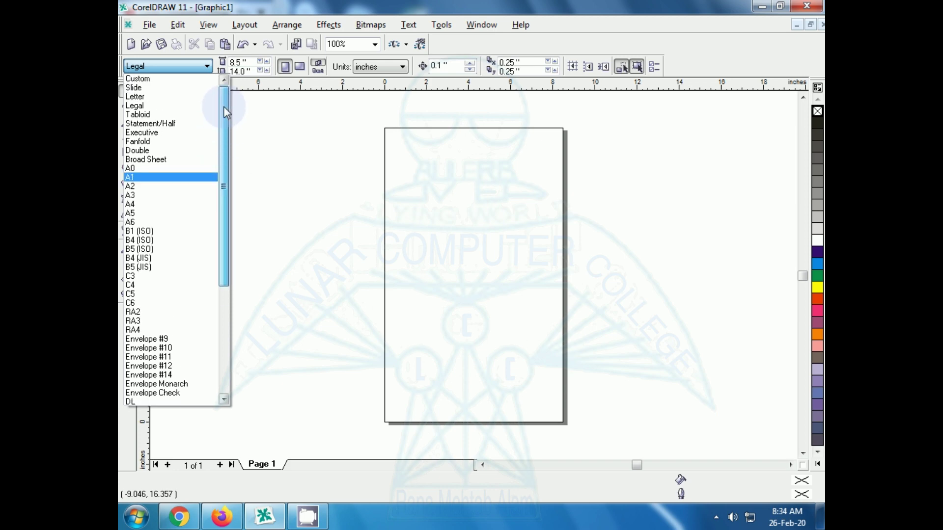
left_click(147, 100)
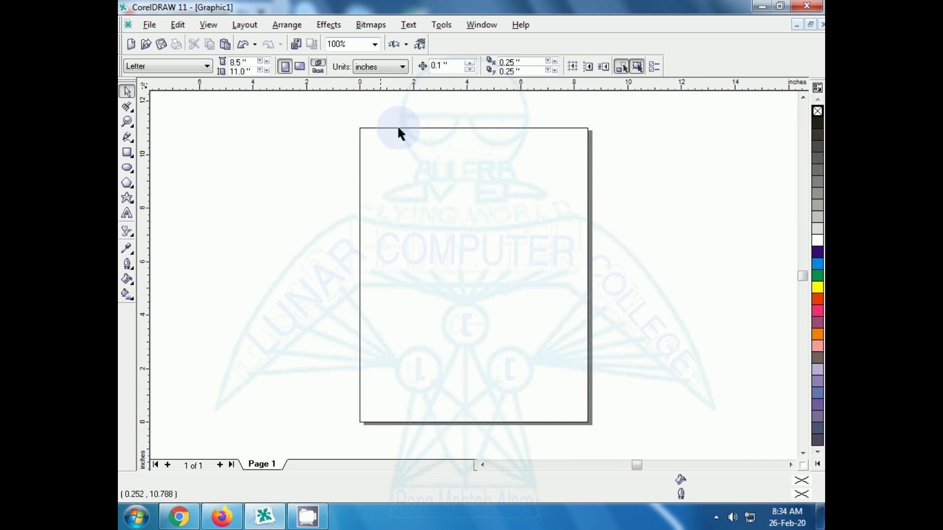
- Switch the page to landscape and back to portrait, and choose inches as the drawing units
left_click(300, 70)
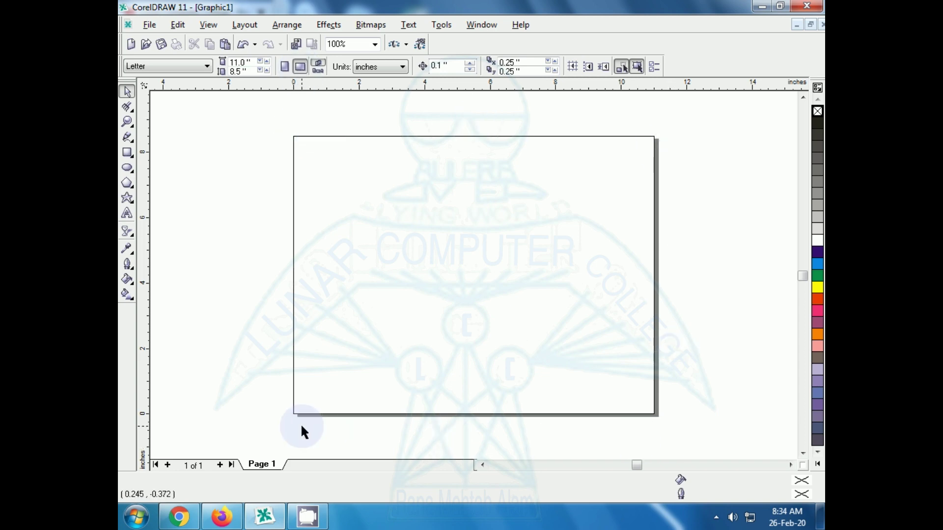
left_click(317, 69)
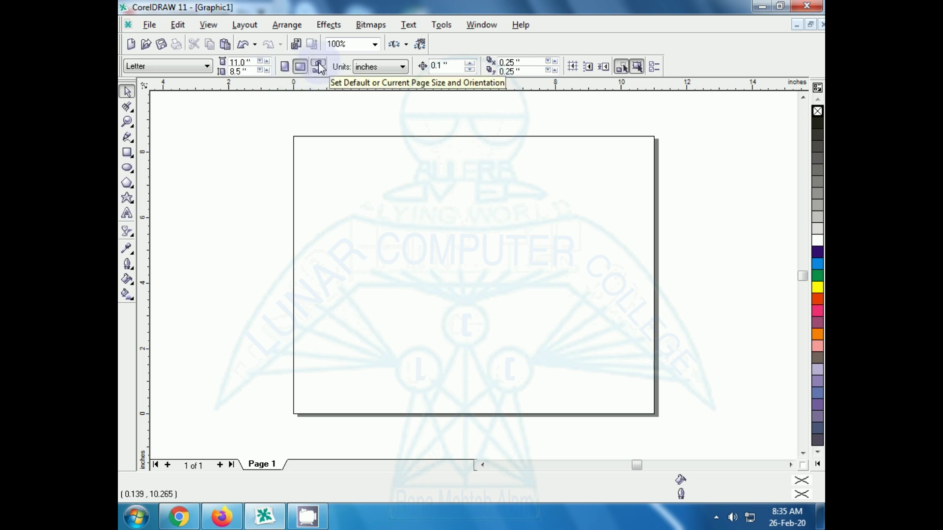
left_click(284, 67)
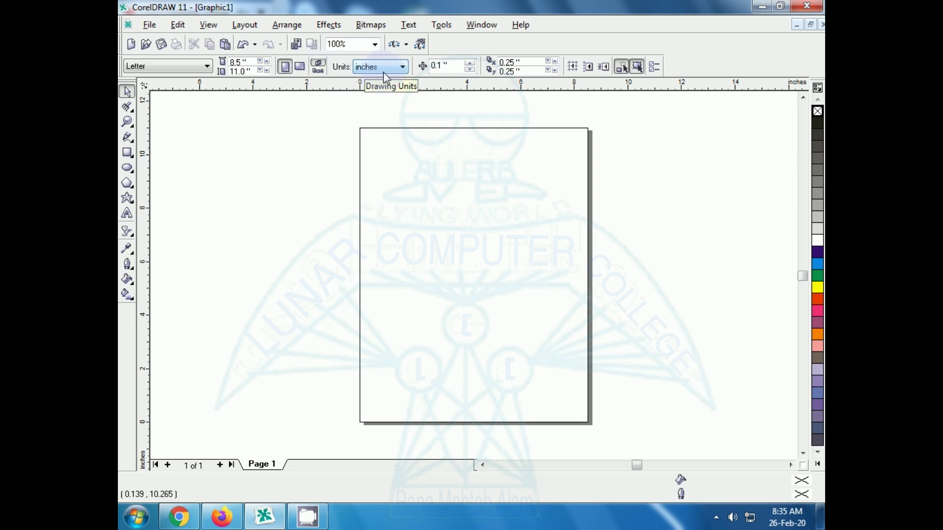
left_click(409, 70)
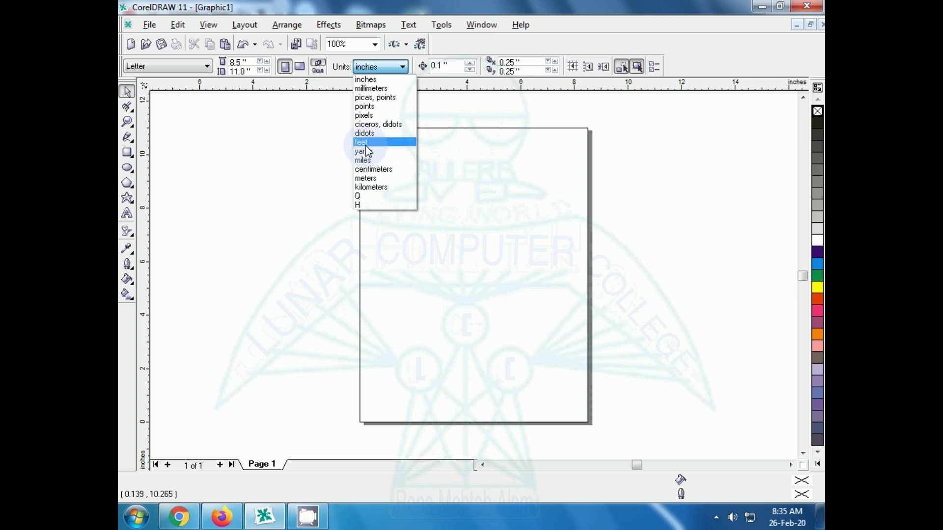
left_click(366, 80)
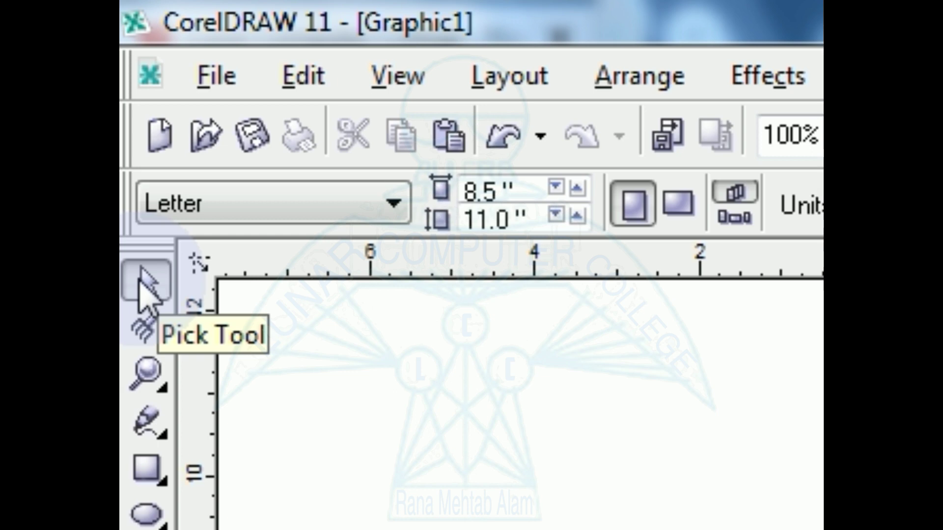
- Draw a rectangle about 3.9 by 3.6 inches in the page's upper half and move it about 1.2 inches right
left_click(166, 343)
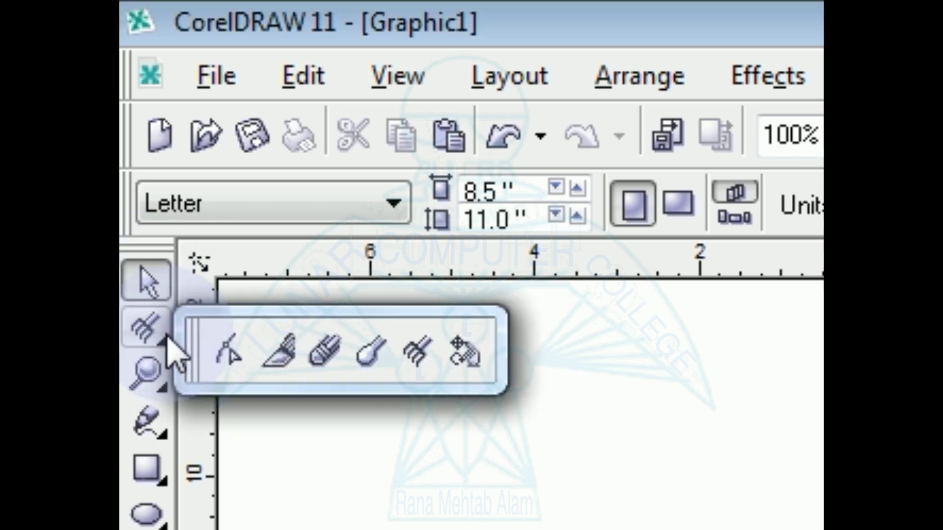
left_click(216, 348)
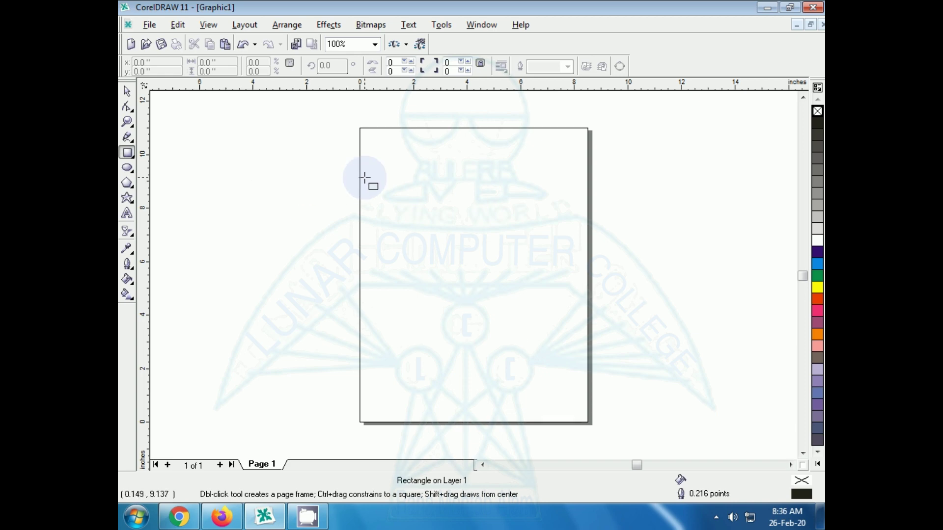
left_click_drag(380, 178, 485, 274)
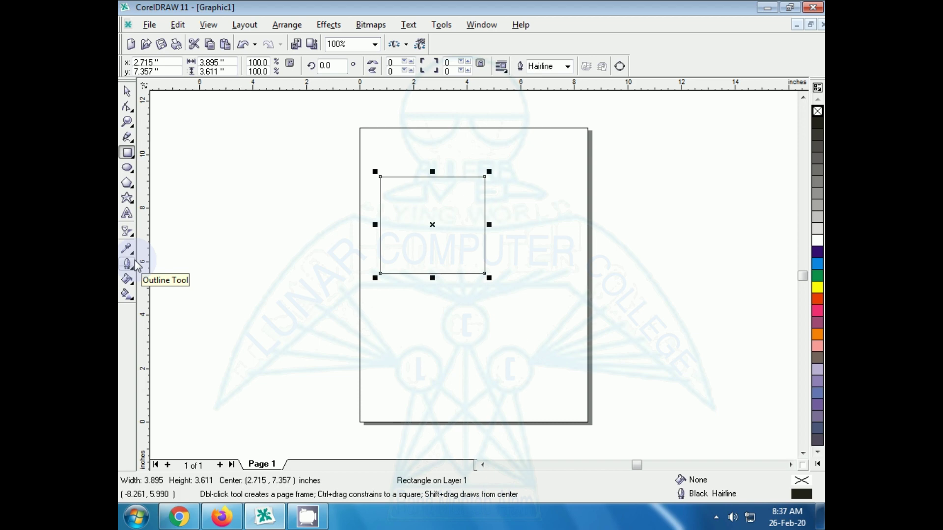
left_click_drag(433, 227, 465, 227)
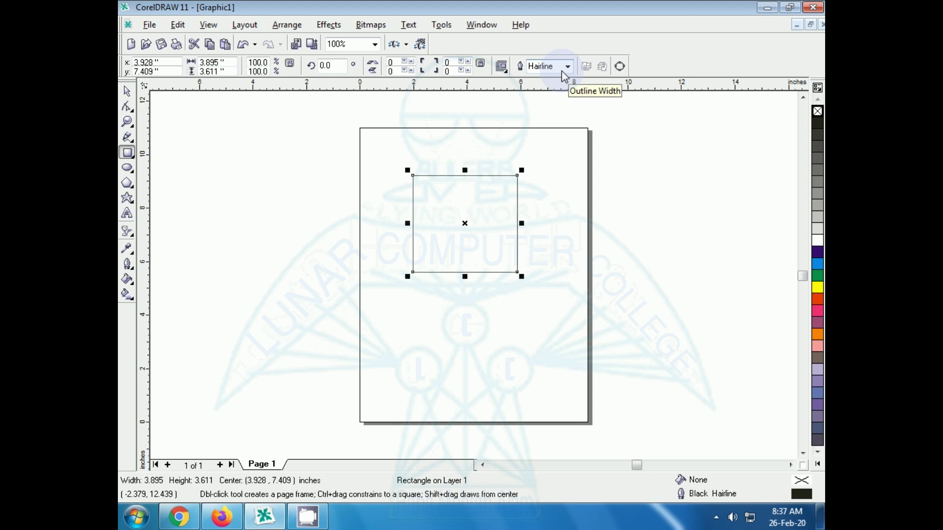
- With the Pick tool, move the rectangle out to the page's upper-left corner and back inside, centered at about 4.1, 7.3 inches
left_click(127, 92)
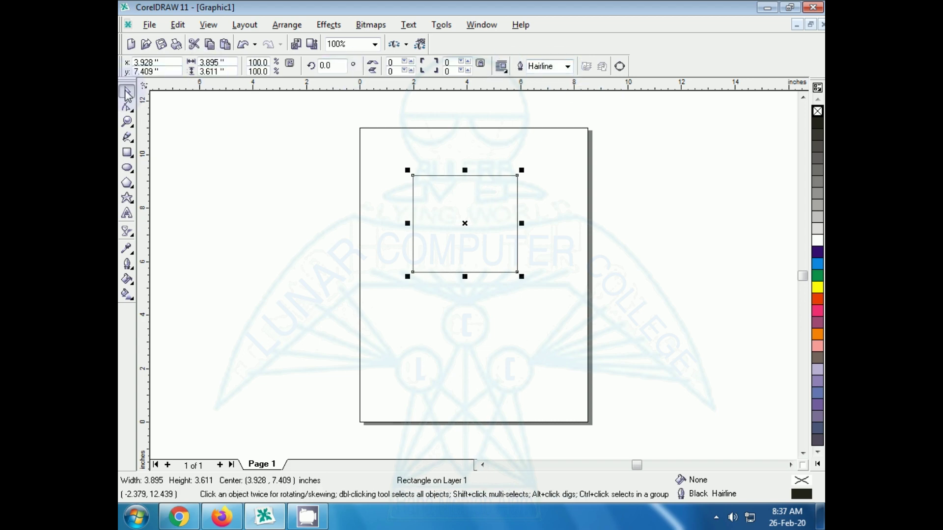
left_click(359, 139)
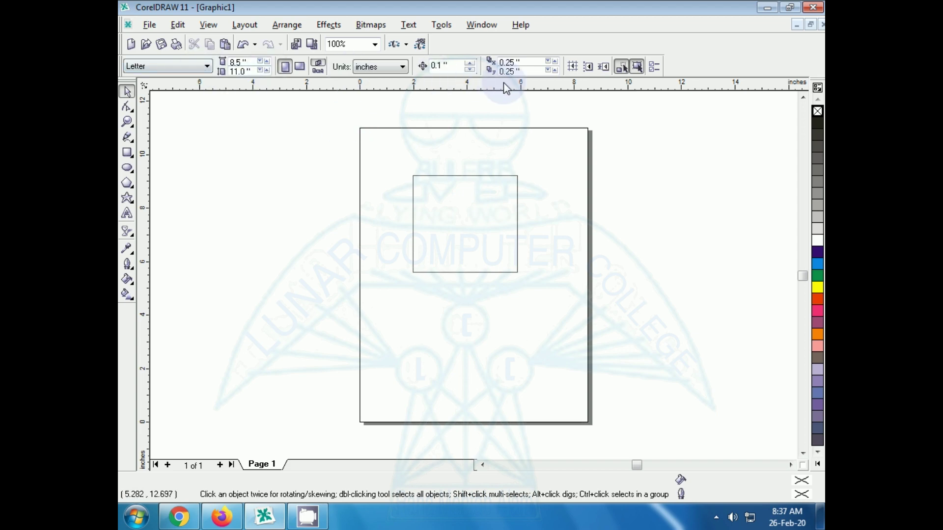
left_click(438, 181)
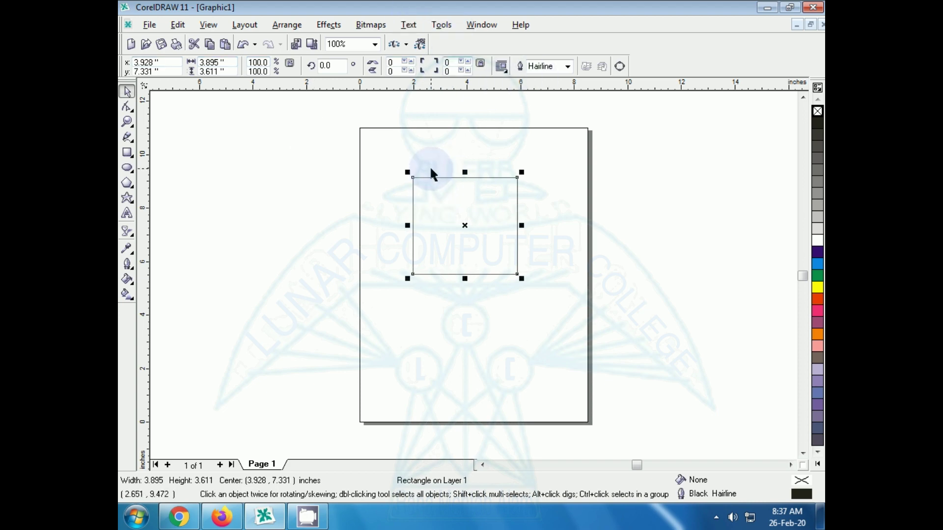
left_click_drag(432, 178, 327, 98)
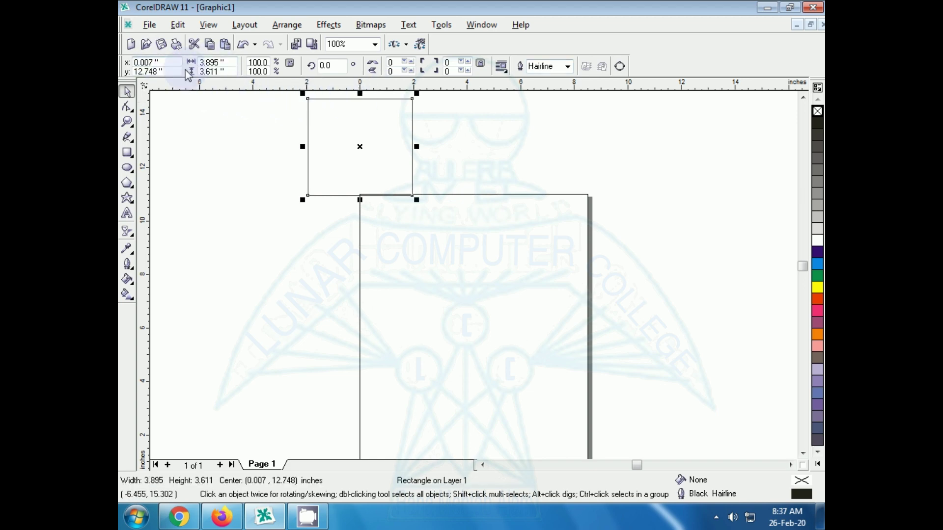
left_click_drag(359, 146, 469, 291)
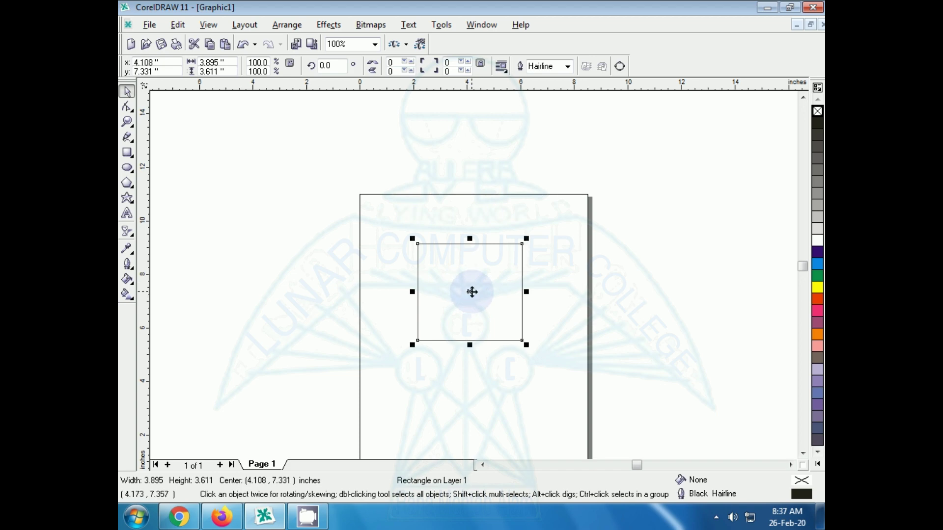
- Resize the selected rectangle to 3 inches wide and 3 inches high
left_click(216, 62)
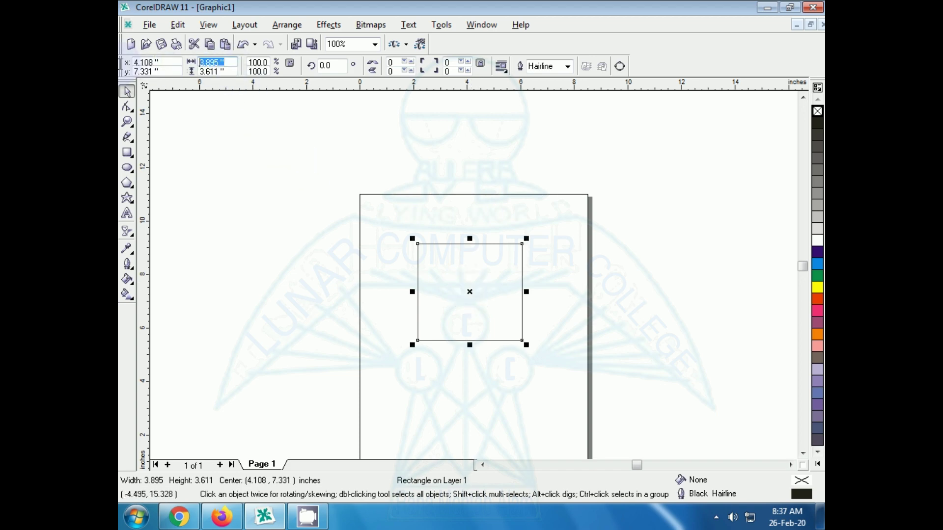
type("3")
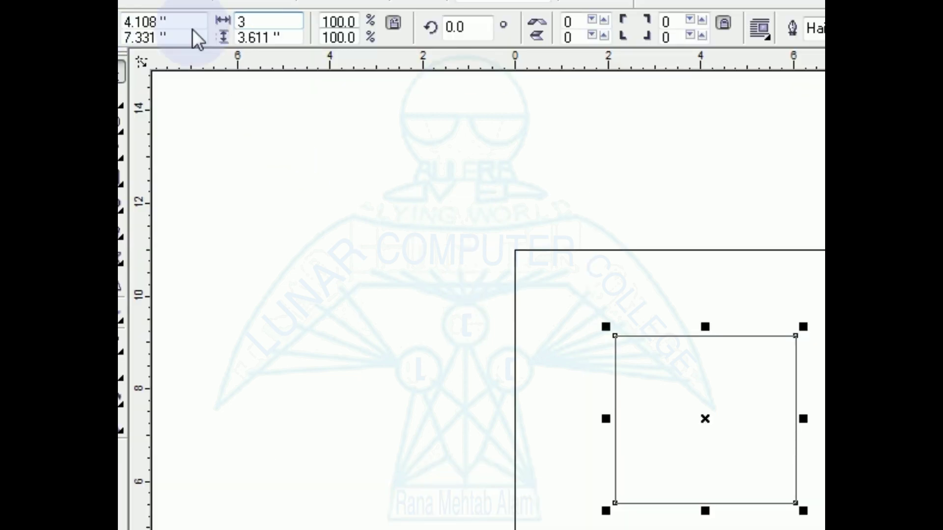
key("Tab")
type("3")
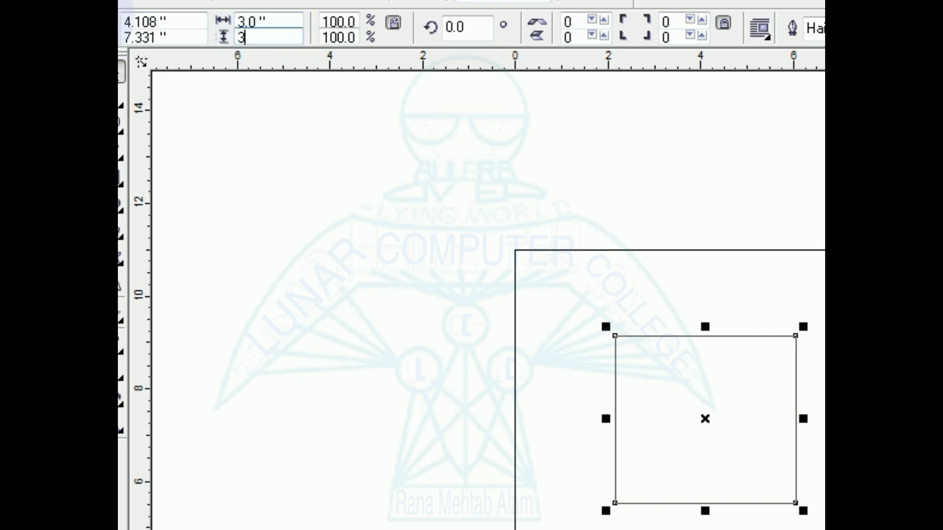
key("Return")
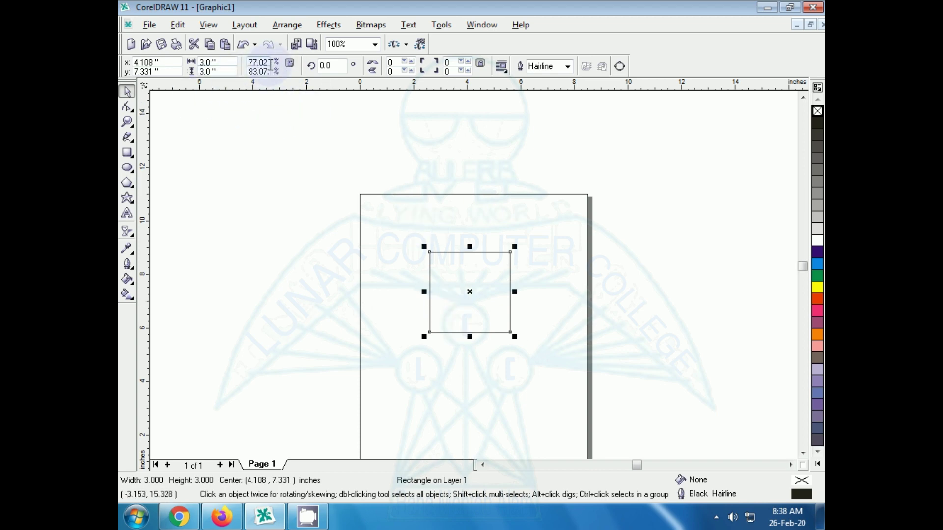
- Rotate the rectangle to 25 degrees and return its rotation angle to 0
double_click(339, 68)
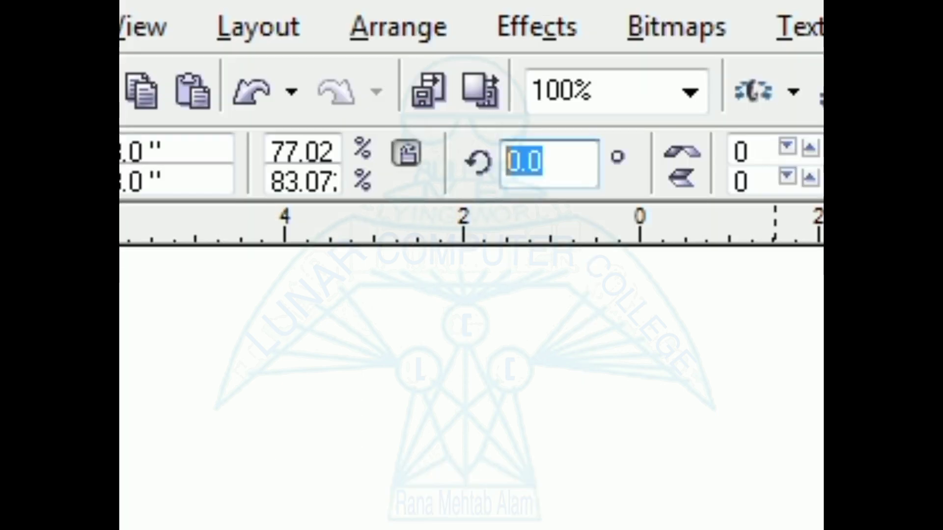
type("25")
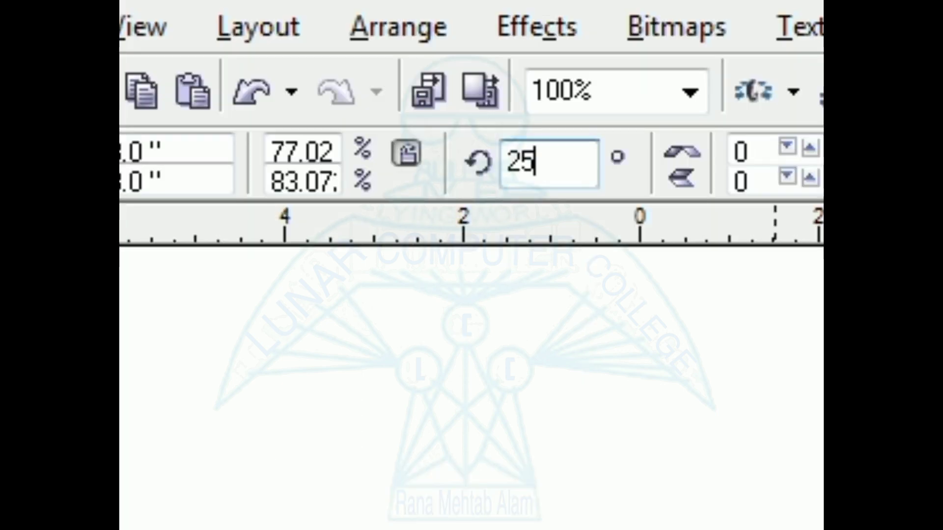
key("Return")
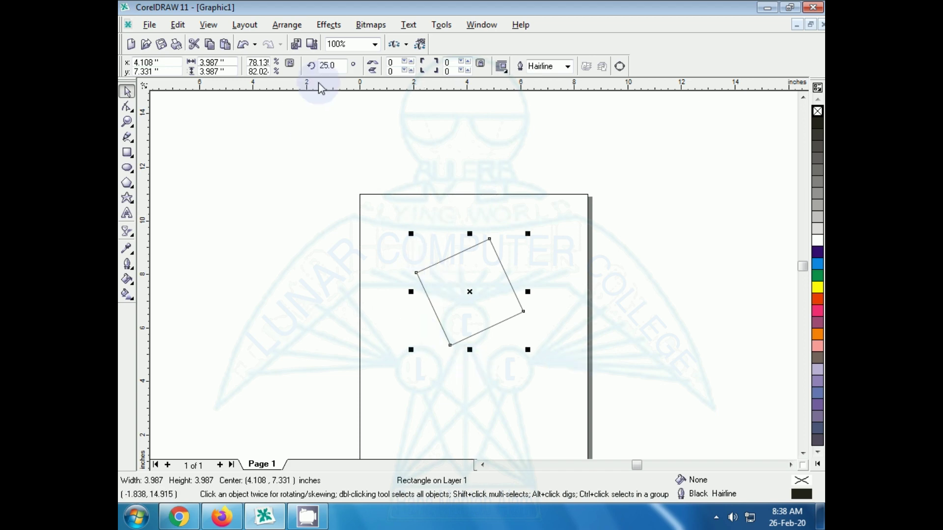
left_click(328, 65)
type("0")
key("Return")
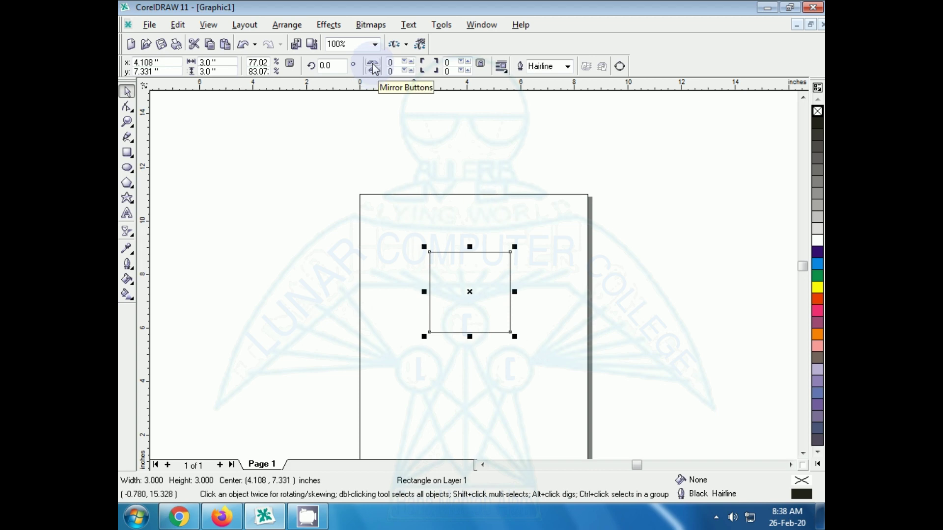
- Mirror the rectangle horizontally and vertically
left_click(373, 72)
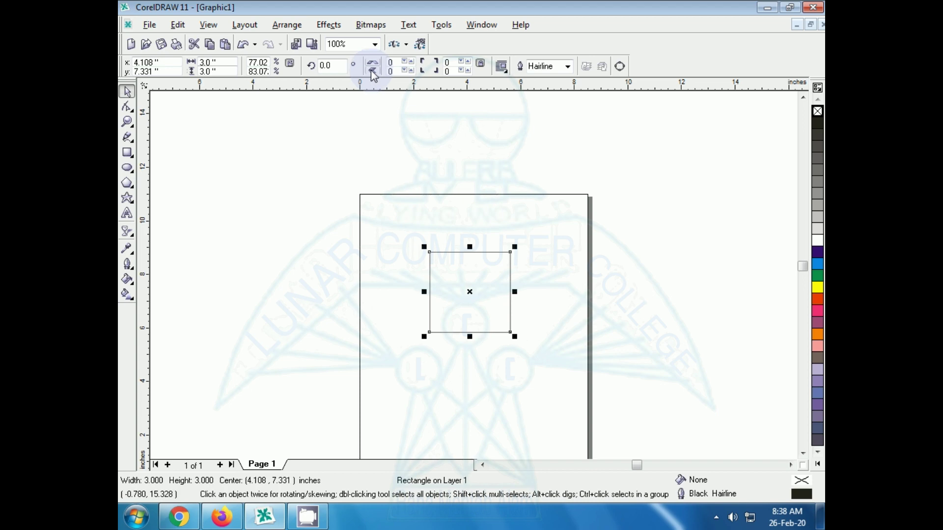
left_click(372, 68)
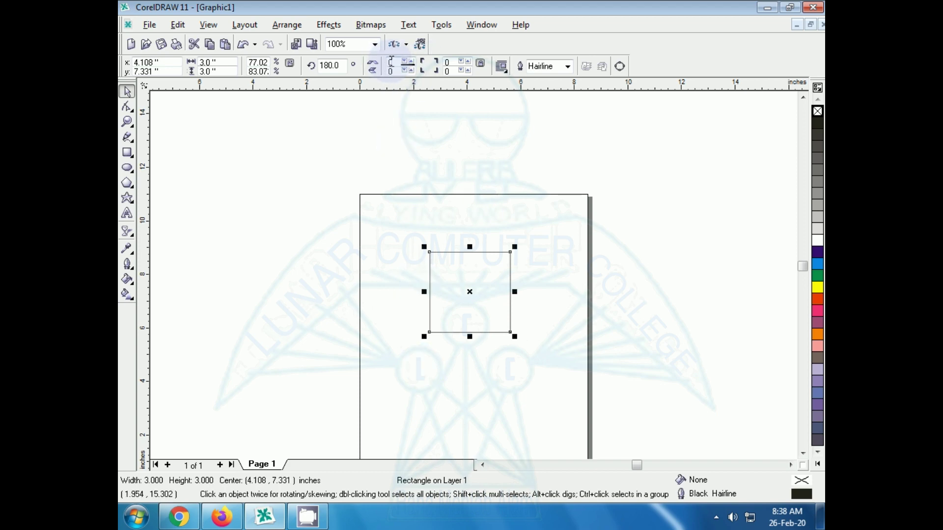
- Round all four corners of the rectangle to 20 and set their roundness back to 0
left_click_drag(394, 62, 371, 63)
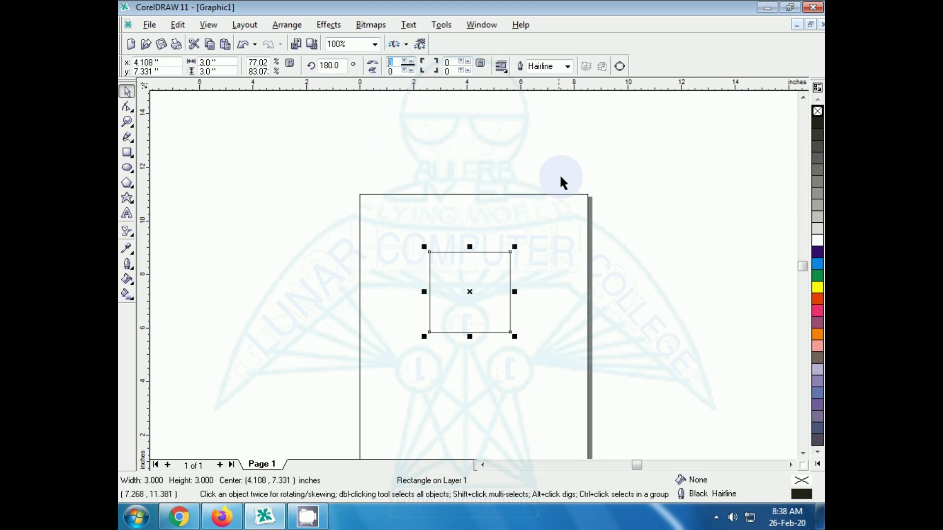
type("20")
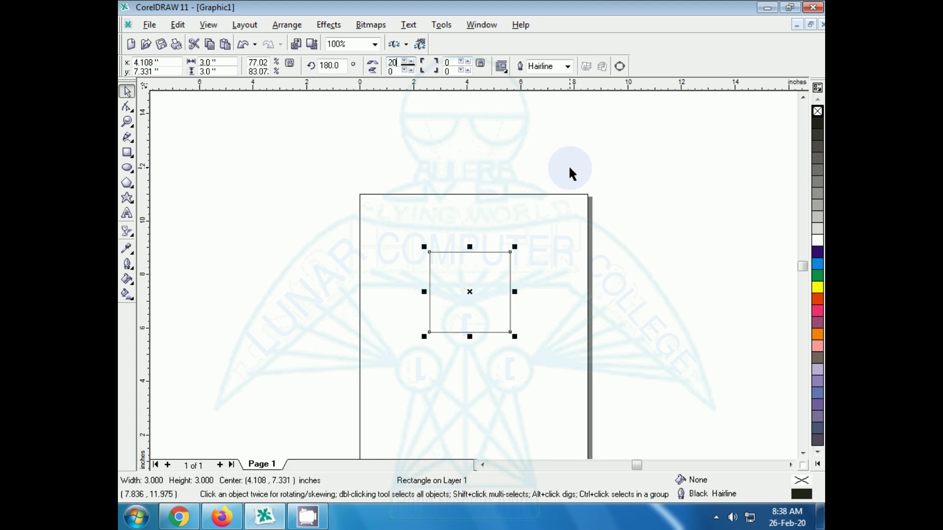
key("Return")
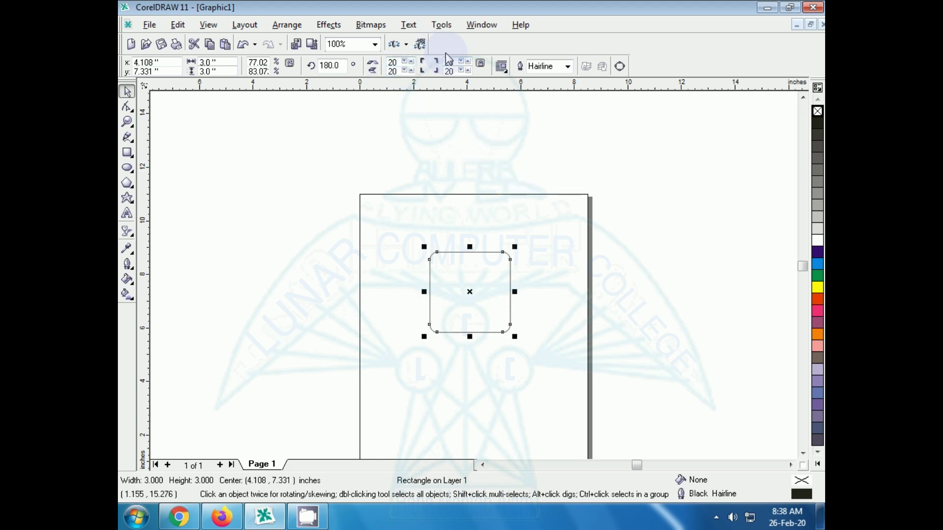
double_click(397, 64)
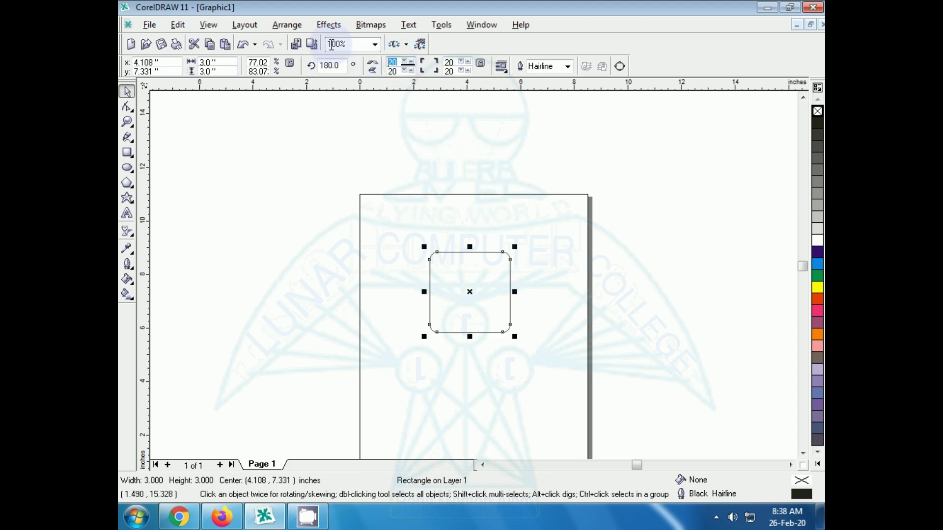
type("1")
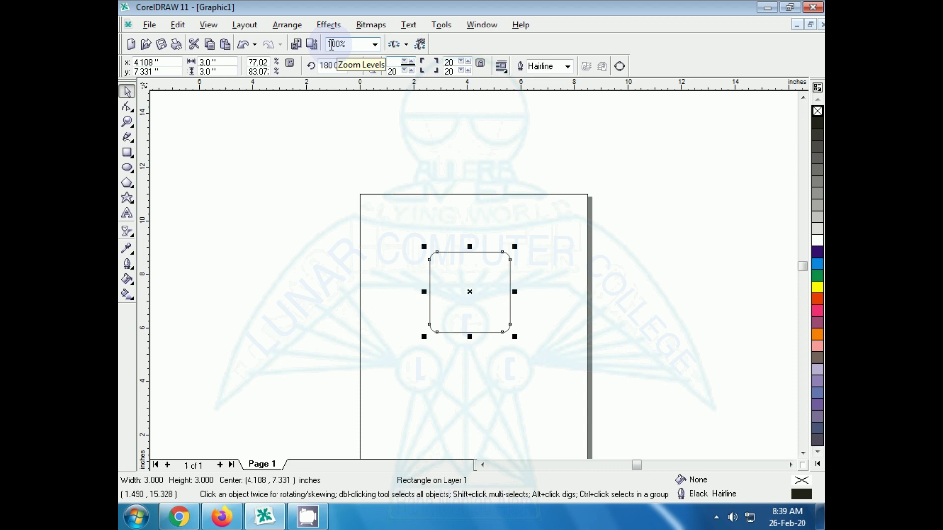
key("Return")
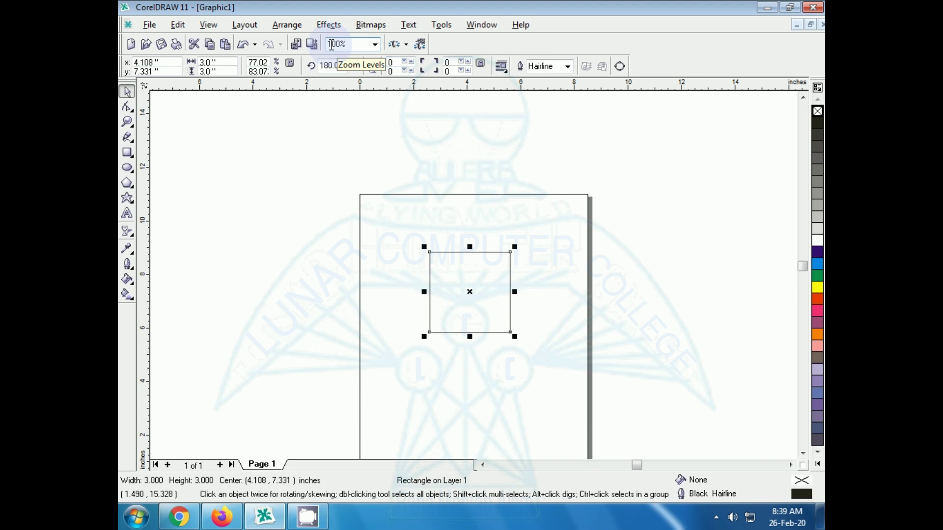
- Unlock the joint corner rounding and set only the rectangle's upper-left corner roundness to 30
left_click(480, 66)
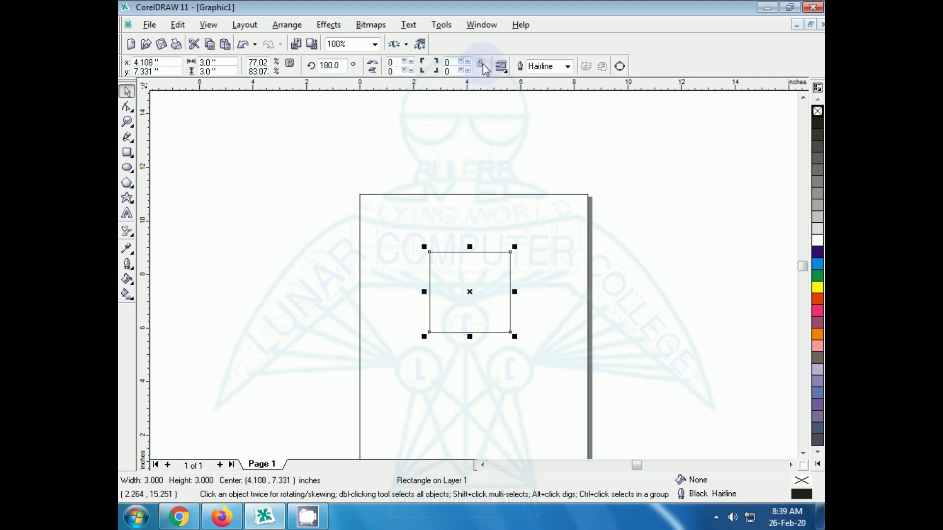
left_click_drag(395, 65, 380, 64)
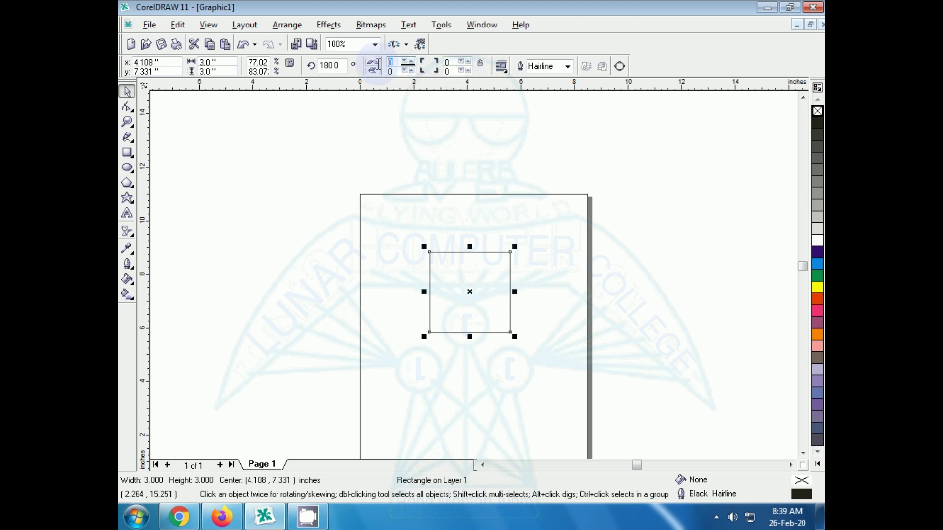
type("30")
key("Return")
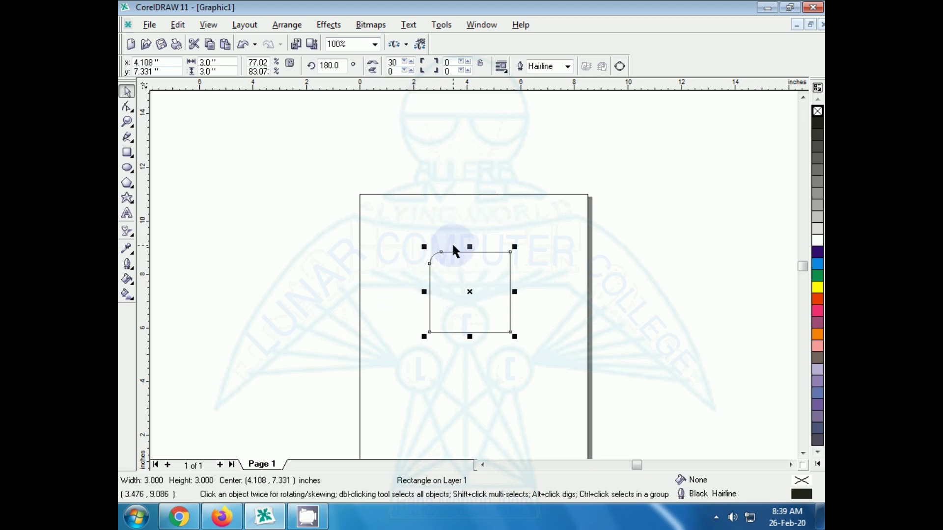
- Lock the corner rounding together again and set the lower-left corner roundness to 10, changing all corners jointly
left_click(481, 66)
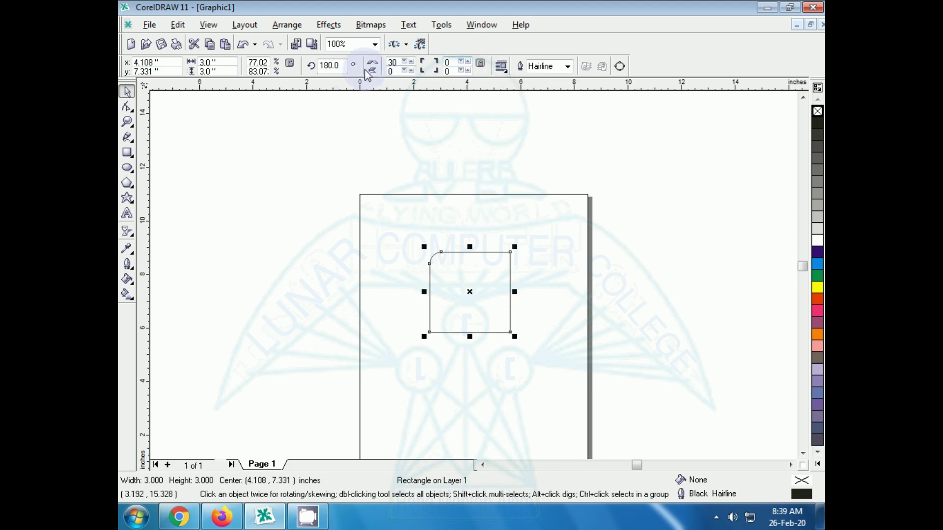
left_click_drag(397, 70, 364, 59)
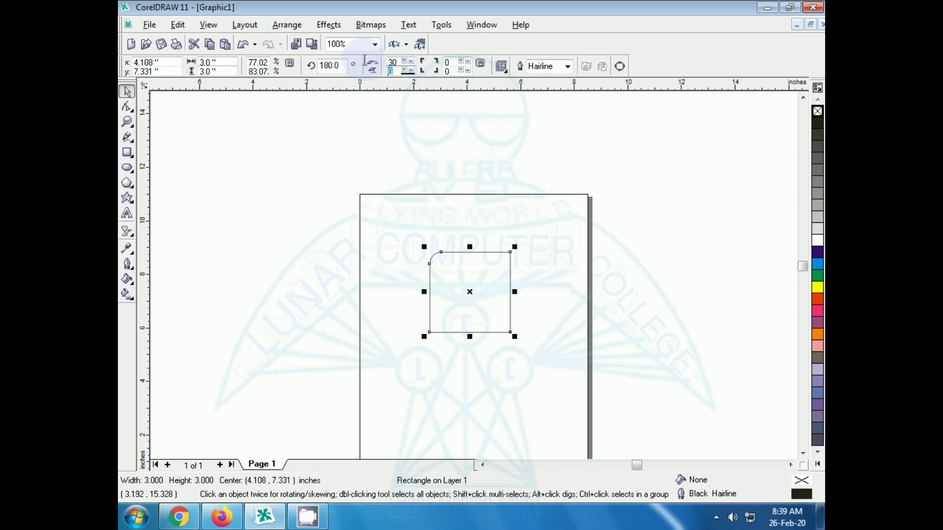
type("10")
key("Return")
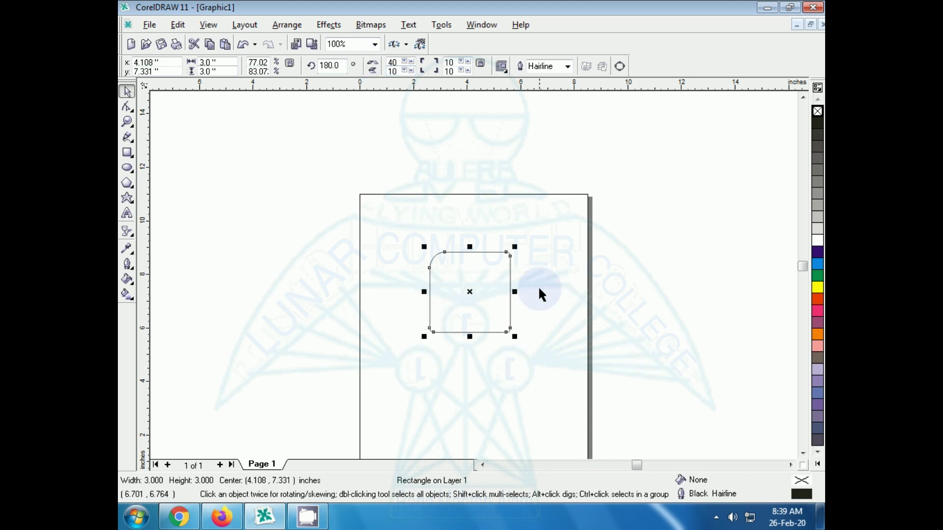
- Reselect the rectangle, unlock the corner rounding, and set the upper-left corner to 50 and the lower-right corner to 40
left_click(516, 382)
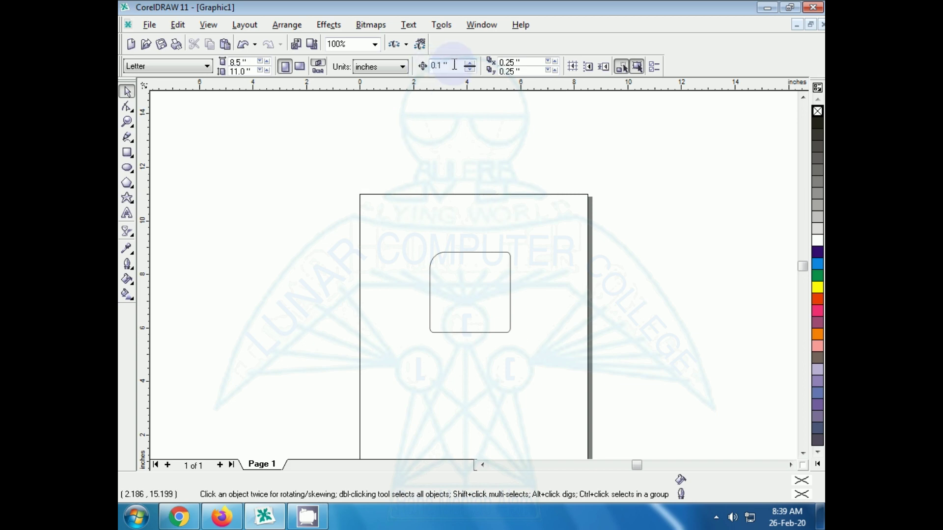
left_click(451, 250)
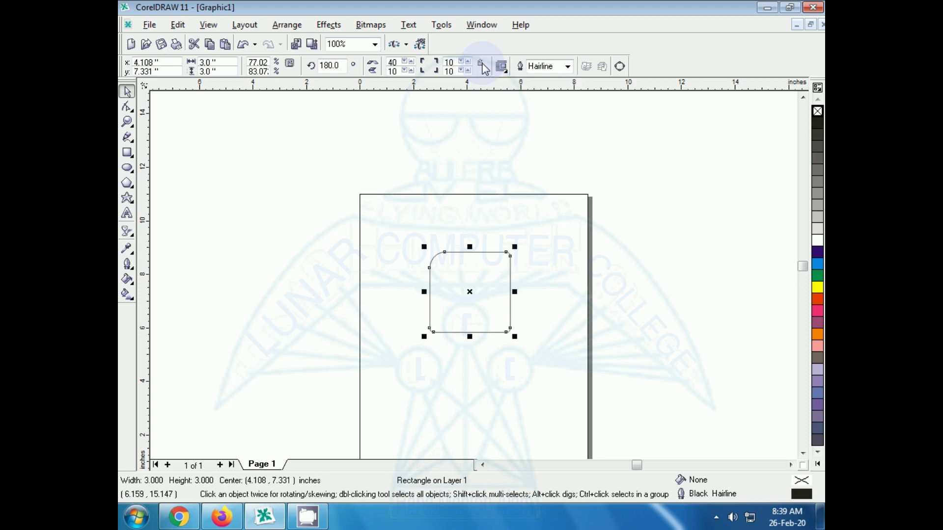
double_click(392, 63)
type("5")
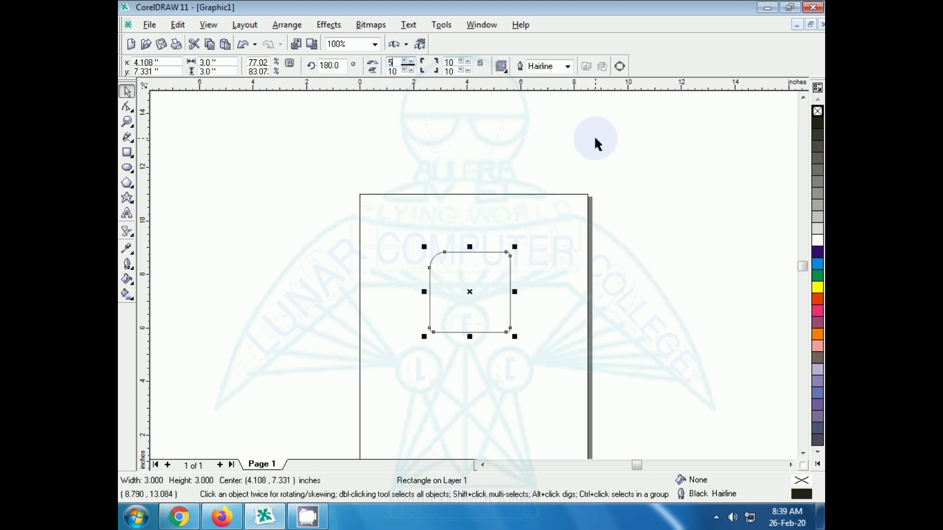
type("0")
key("Return")
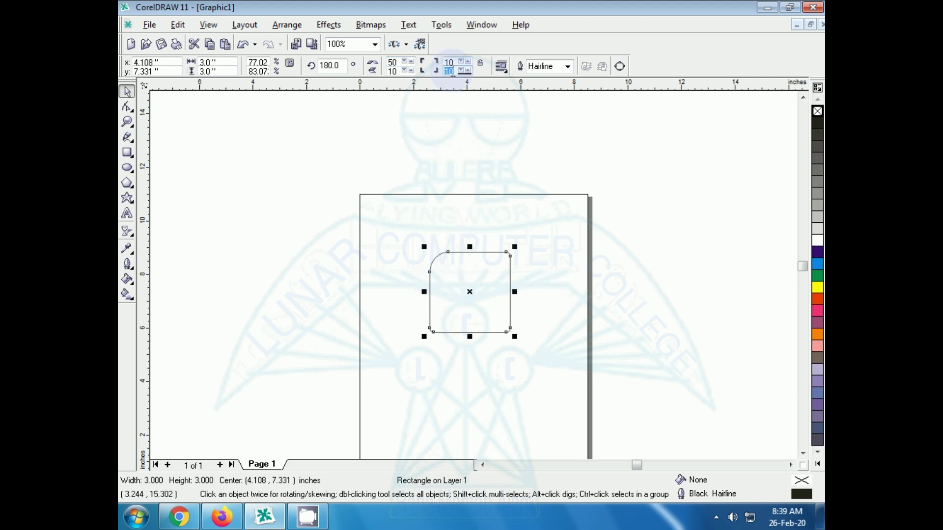
key("Return")
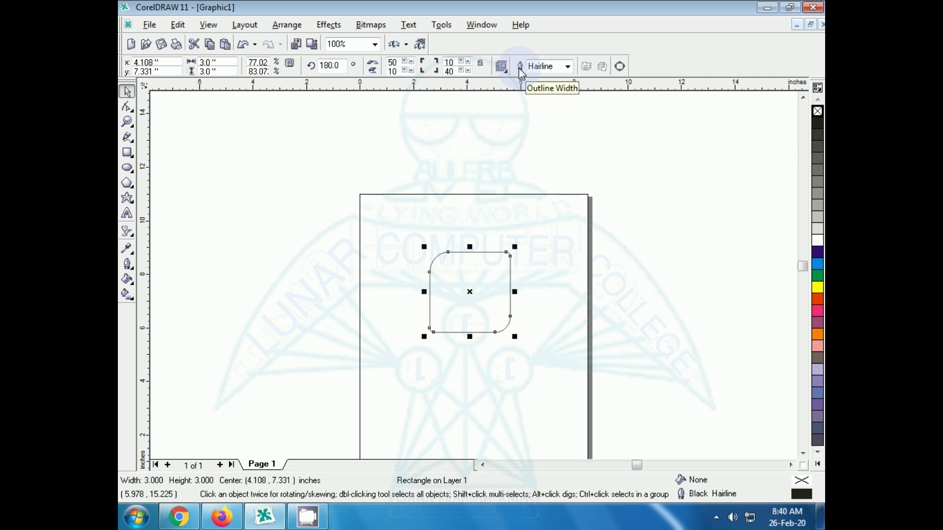
- Try outline widths of 8.0 pt and 2.0 pt on the rectangle, and settle on 1.0 pt
left_click(567, 67)
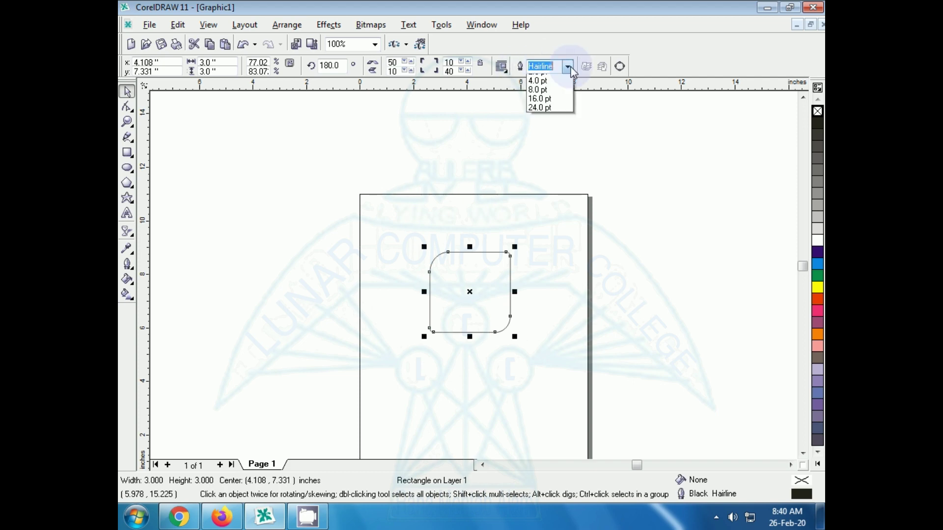
left_click(540, 132)
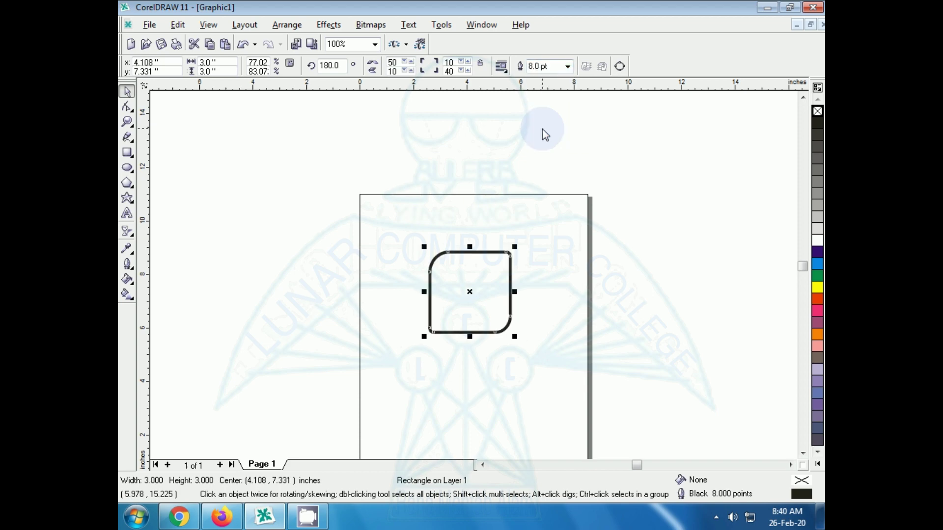
left_click(567, 66)
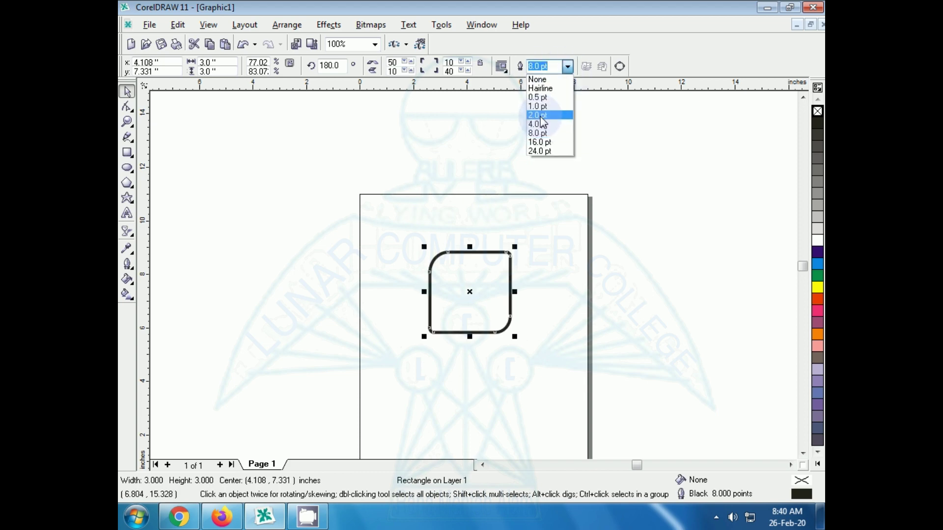
left_click(541, 118)
left_click(567, 67)
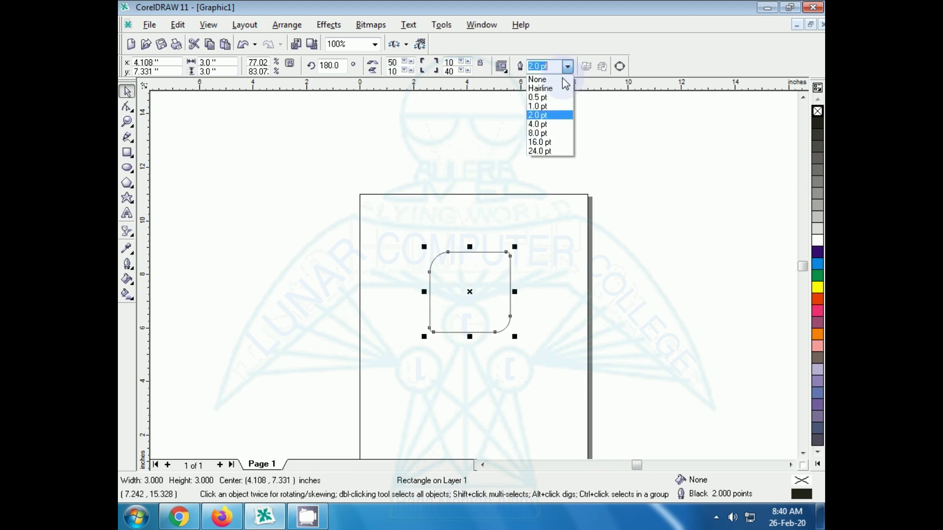
left_click(540, 107)
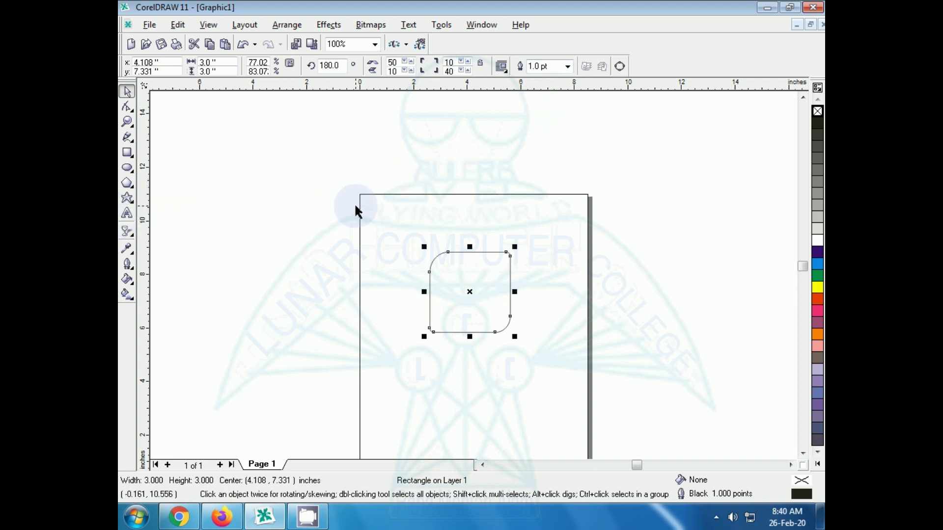
- Examine the rounded rectangle's Outline Pen settings and close them without making changes
left_click(384, 241)
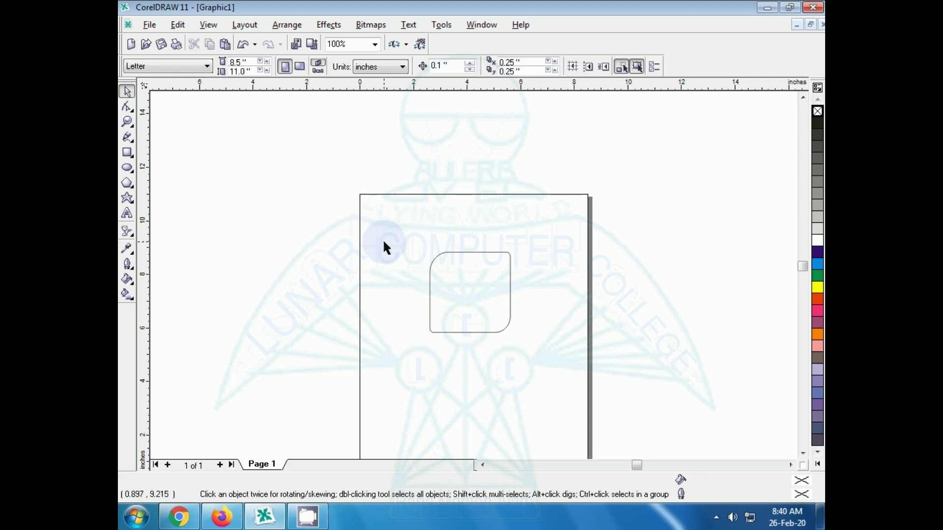
left_click(460, 252)
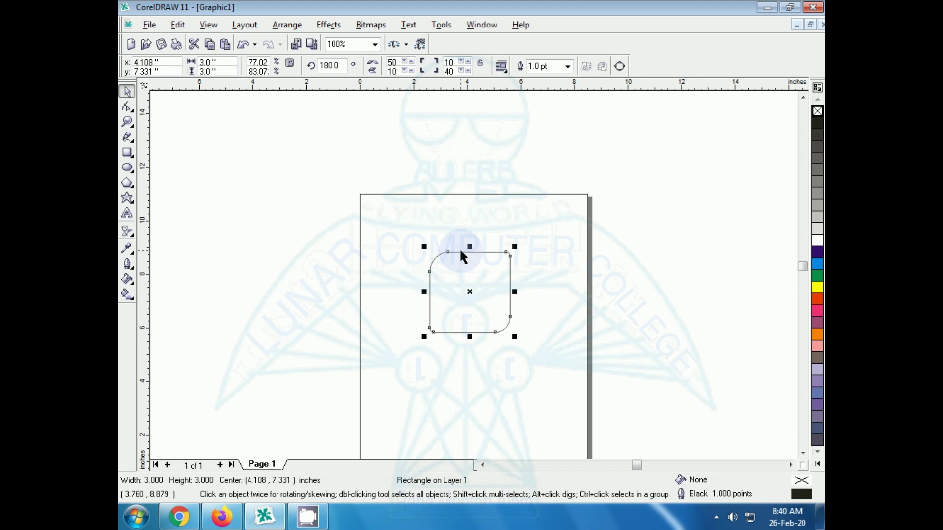
key("F12")
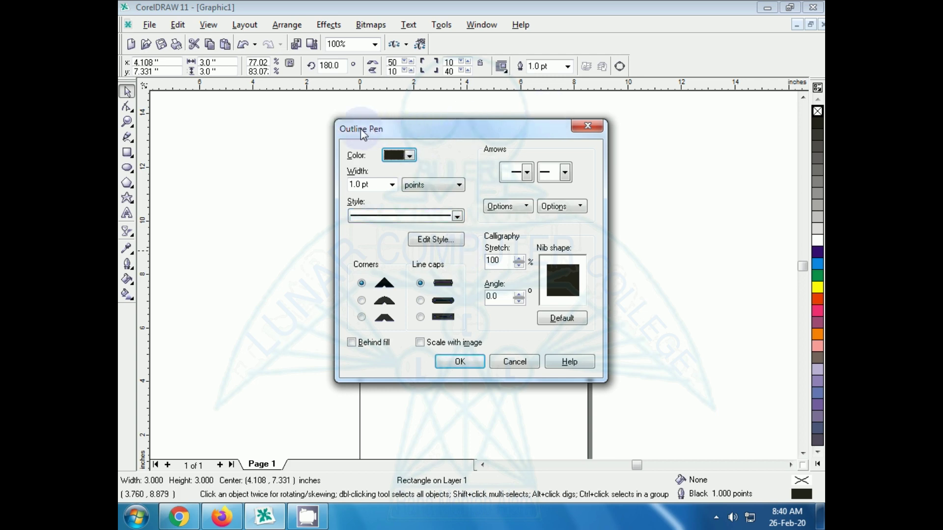
left_click(588, 126)
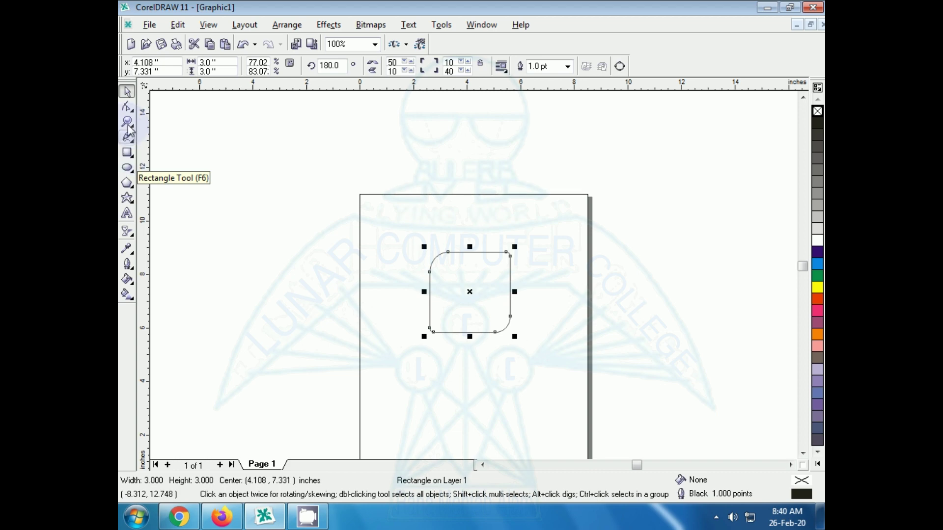
- Reselect the rounded rectangle on the page and fill it with green
left_click(344, 266)
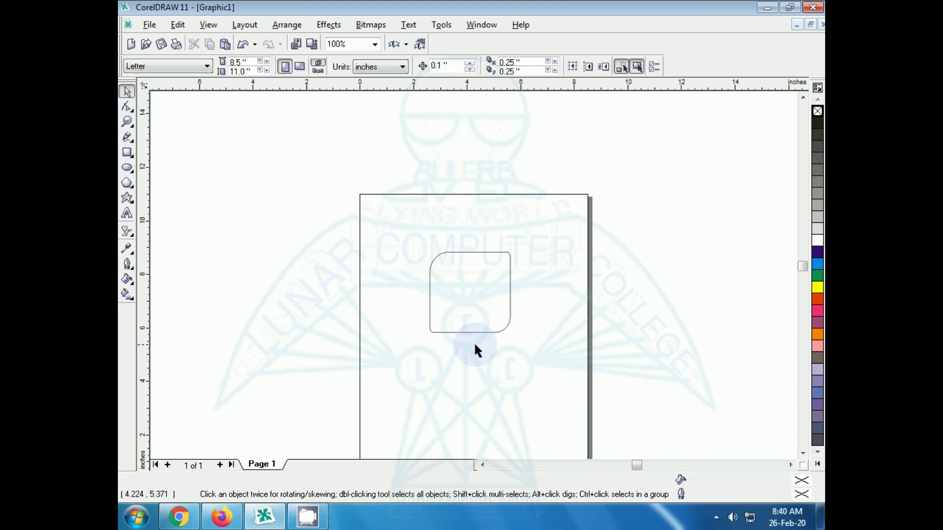
left_click(474, 327)
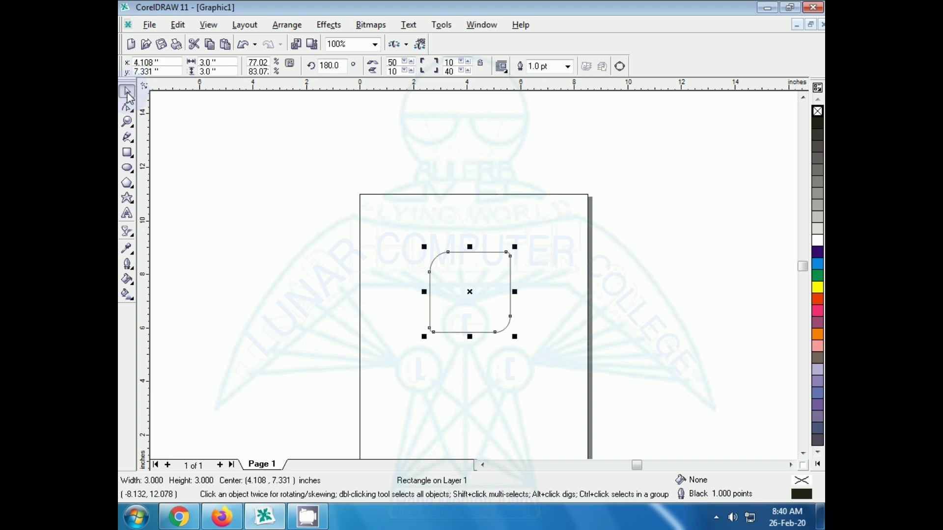
left_click(251, 214)
left_click(437, 256)
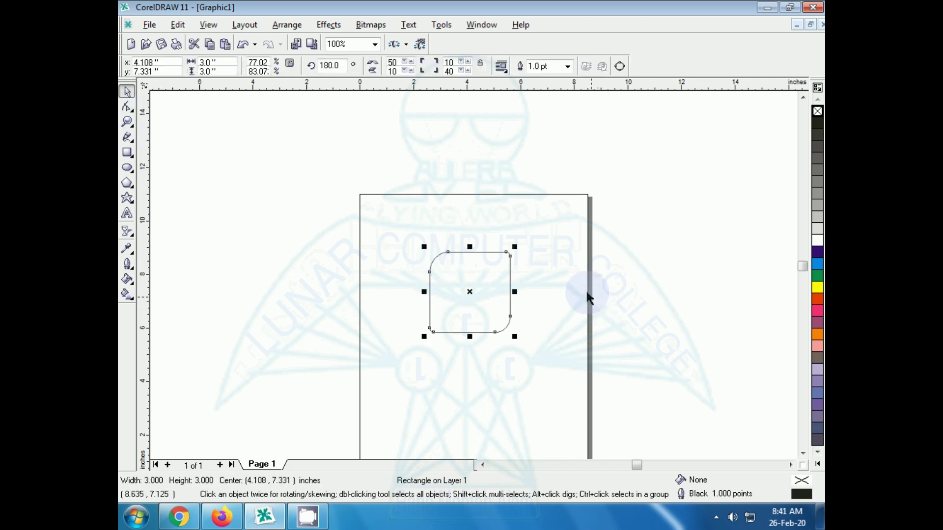
left_click(817, 276)
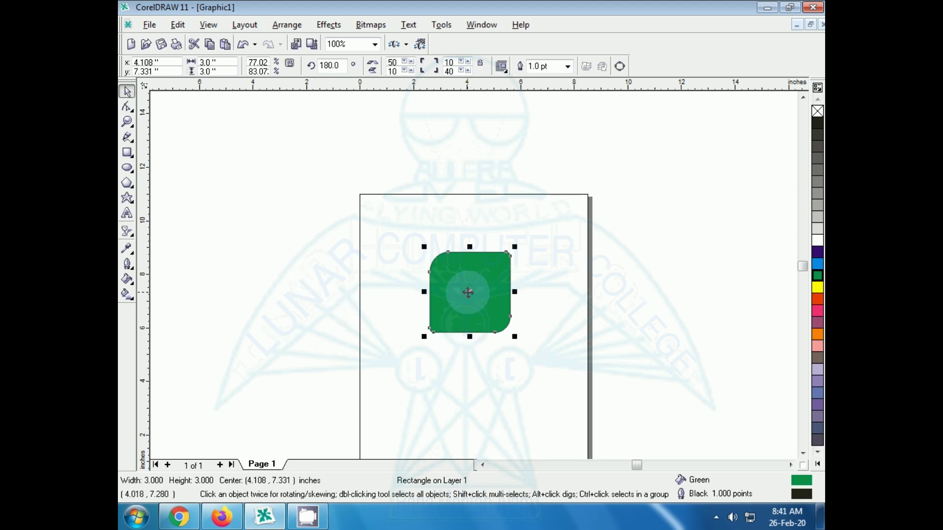
- Enlarge the green rectangle proportionally to about 3.63 inches square and move its centre to about X 2.92, Y 8.39 inches
left_click_drag(467, 295, 411, 263)
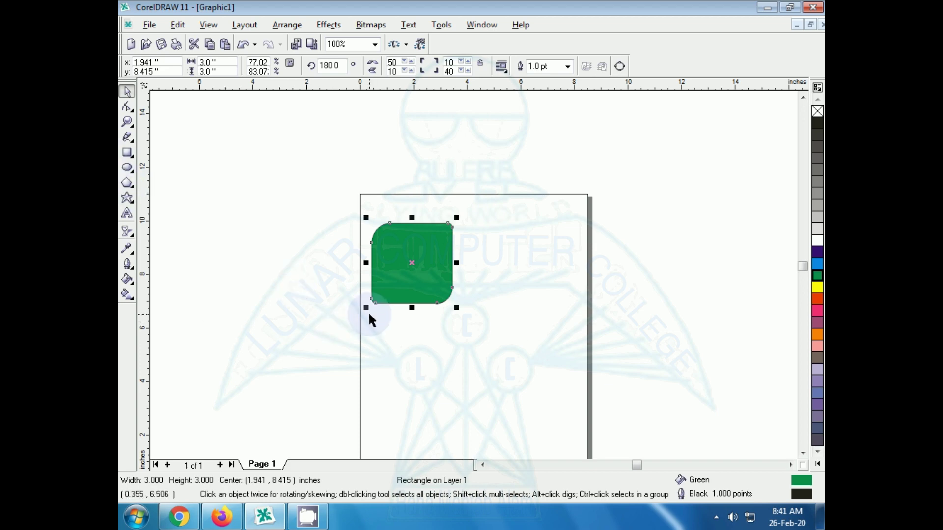
left_click_drag(366, 308, 384, 323)
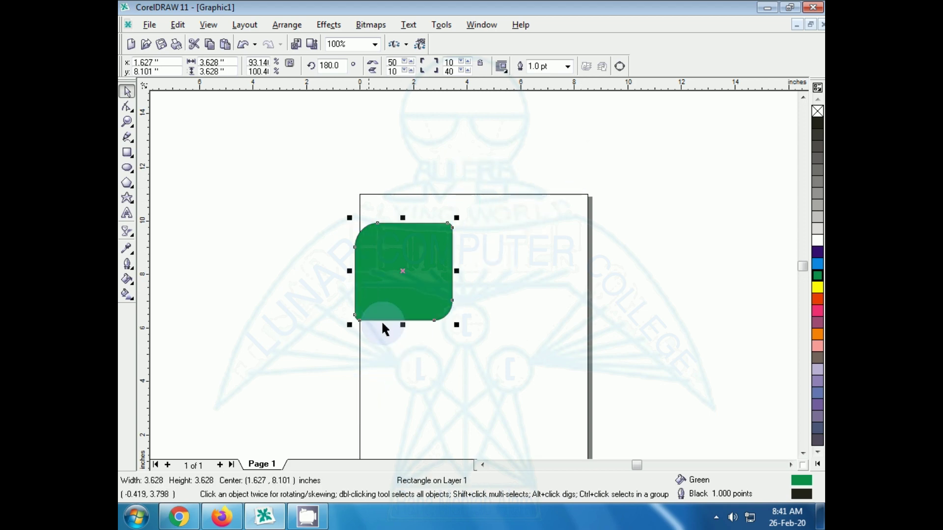
left_click_drag(402, 269, 436, 261)
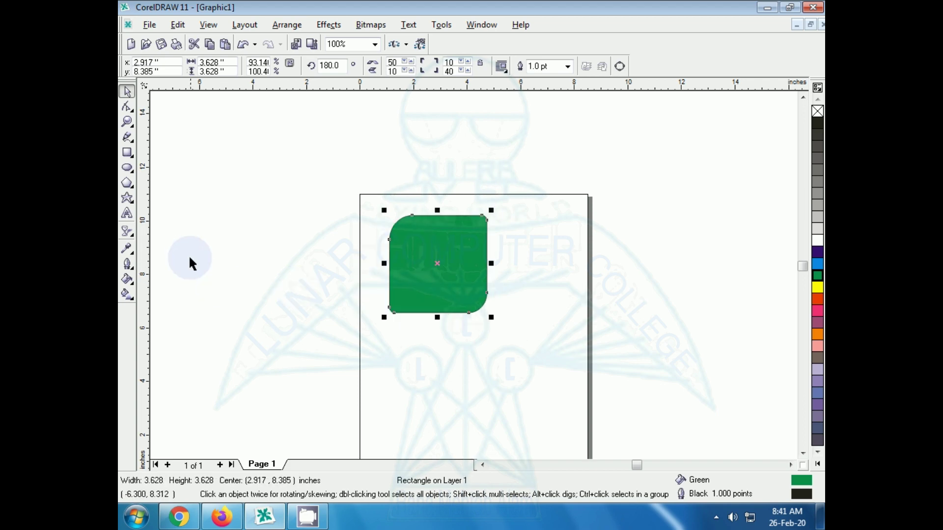
- Use the Shape tool on the rectangle's corner nodes to reduce the roundness of all four corners to 0
left_click(129, 114)
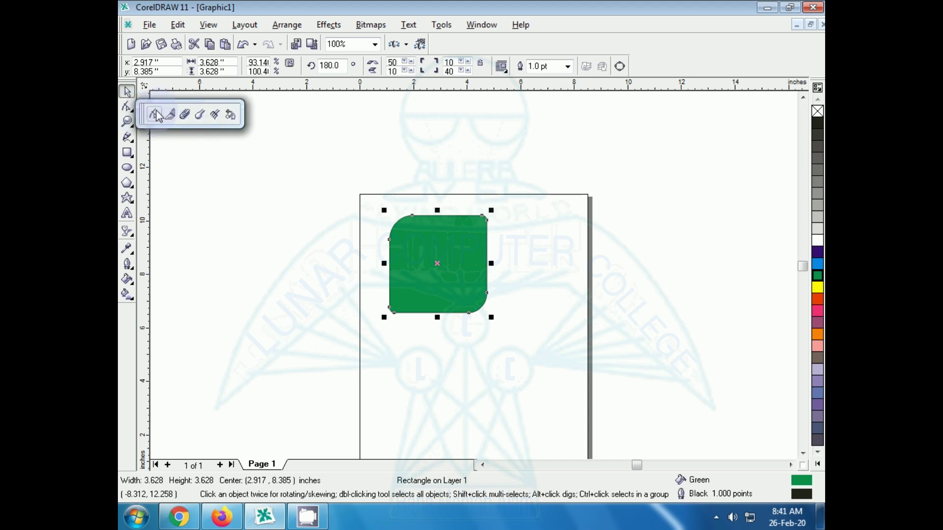
left_click(153, 115)
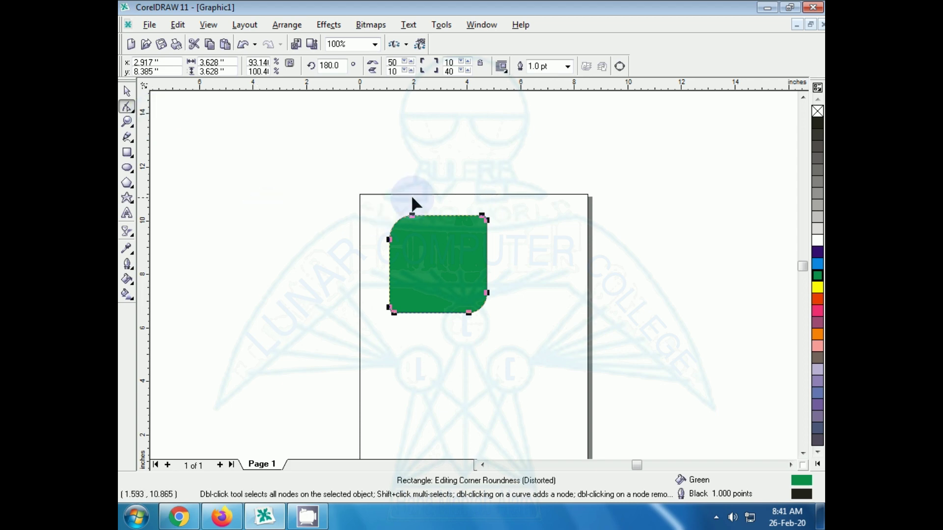
left_click_drag(411, 216, 357, 198)
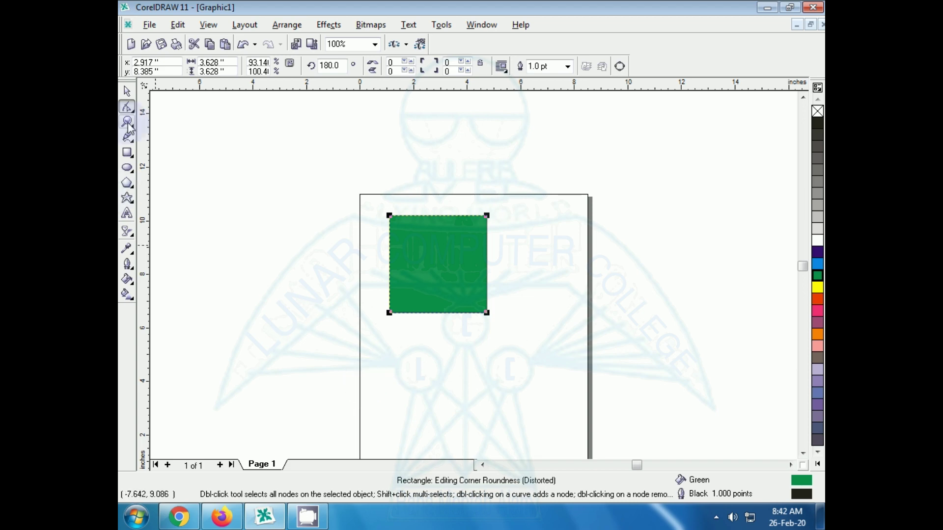
- Shift the green square horizontally so that its centre lies at about X 3.43 inches
left_click(127, 91)
left_click(422, 276)
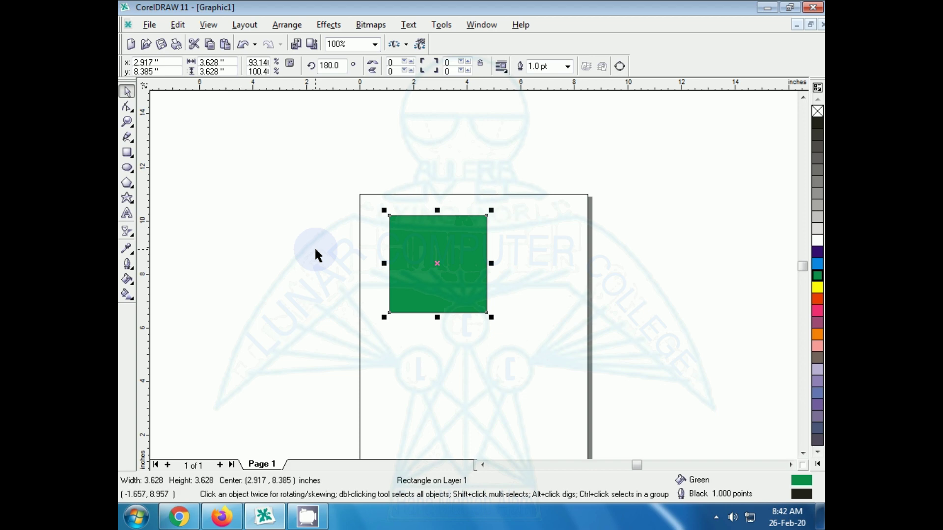
left_click_drag(437, 265, 449, 263)
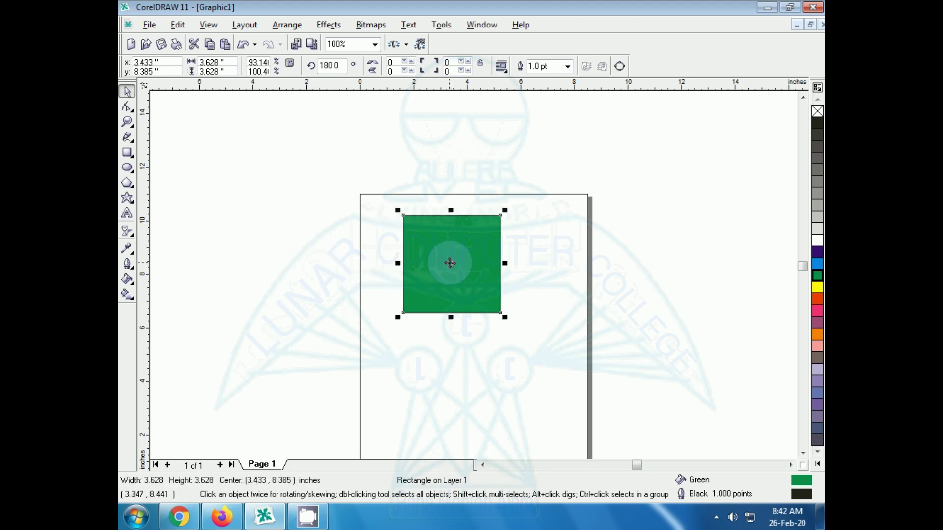
- Try to pull the square's upper-left corner node out of place with the Shape tool
key("shift+F2")
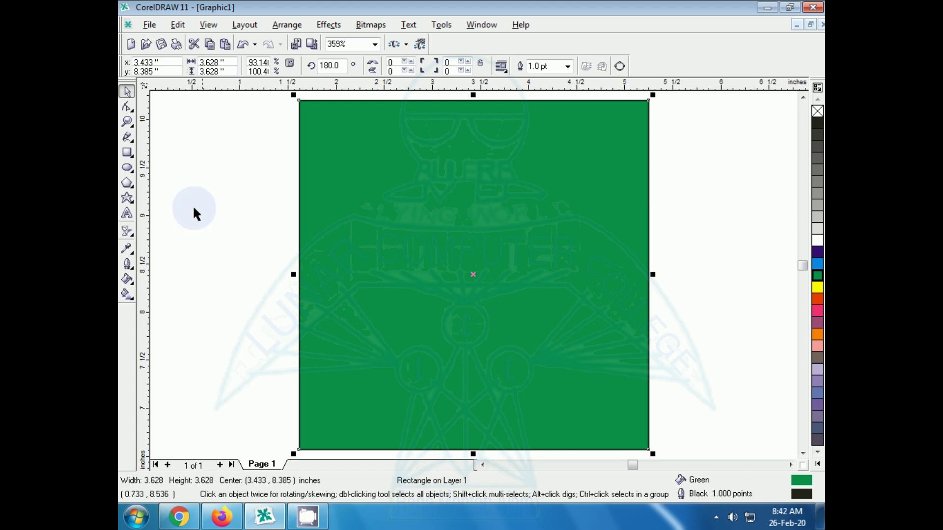
left_click(127, 109)
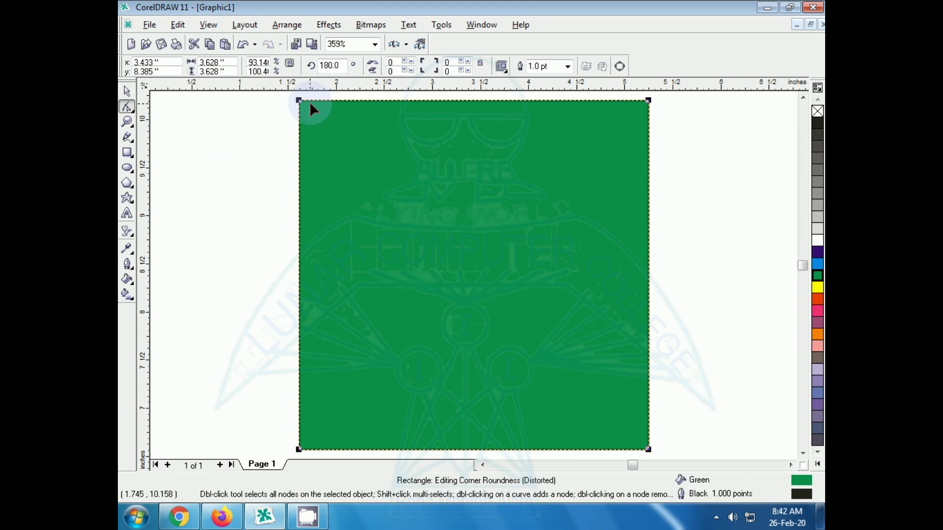
left_click_drag(300, 102, 276, 146)
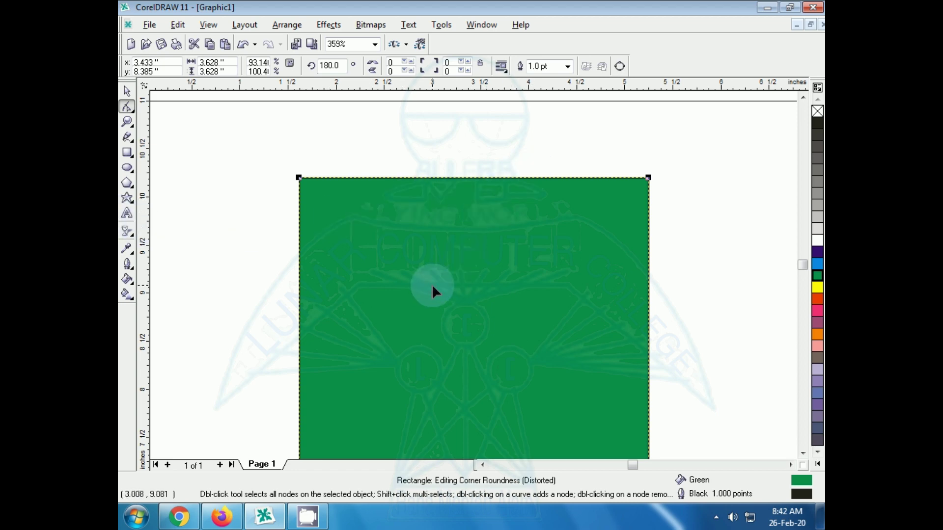
left_click(803, 452)
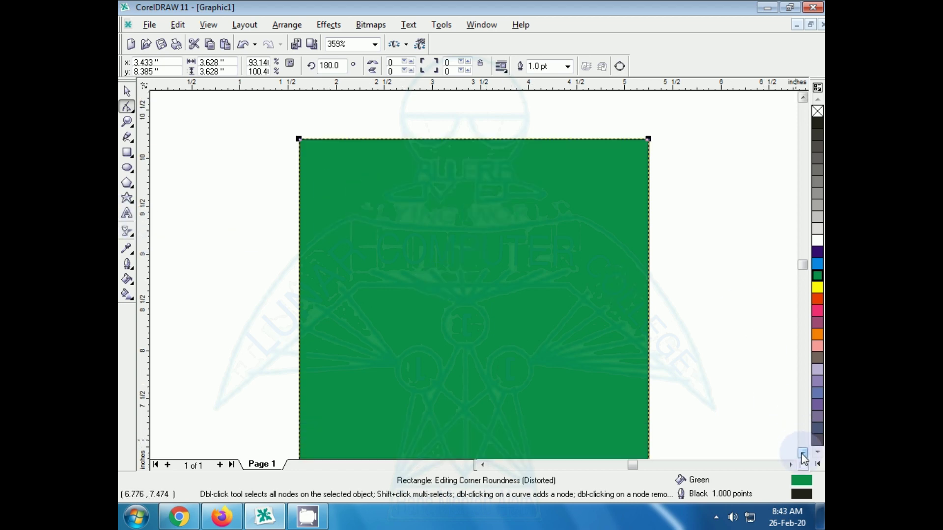
left_click(802, 452)
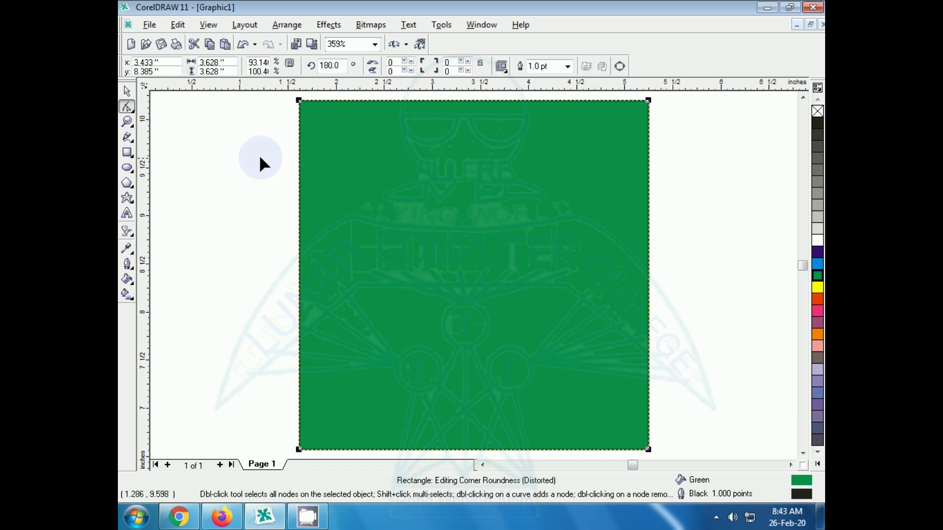
- Select the green square as a whole object and convert it to curves
left_click(126, 94)
left_click(360, 189)
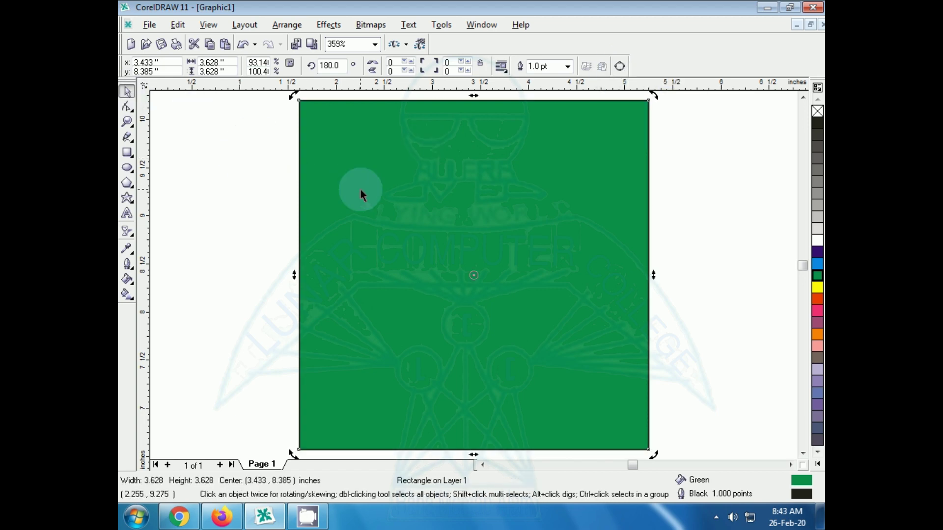
left_click(361, 189)
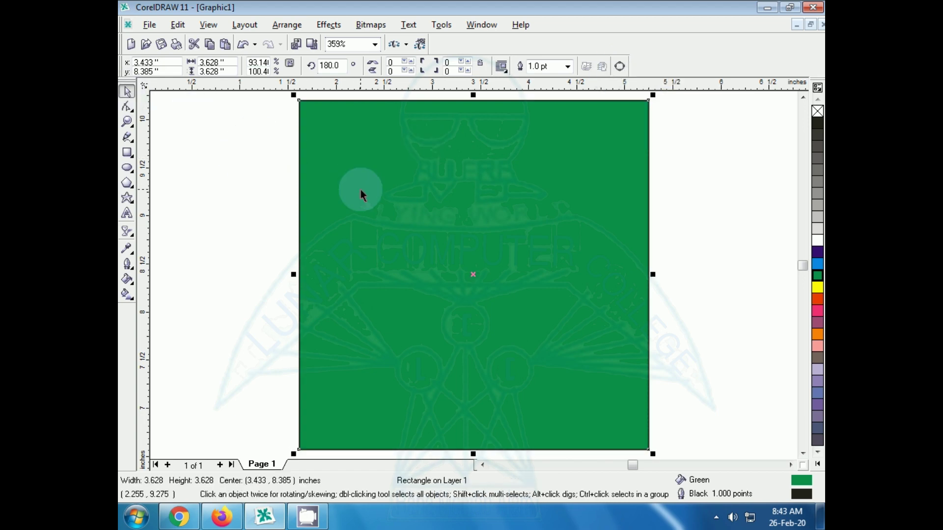
left_click(619, 66)
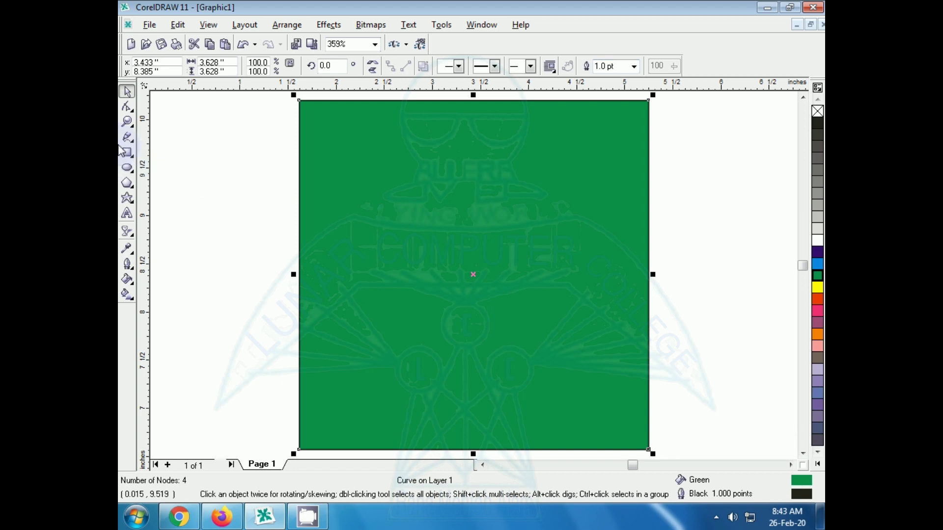
- Move the curve object's upper-left node inward to about X 2.72, Y 9.16 inches with the Shape tool
left_click(126, 107)
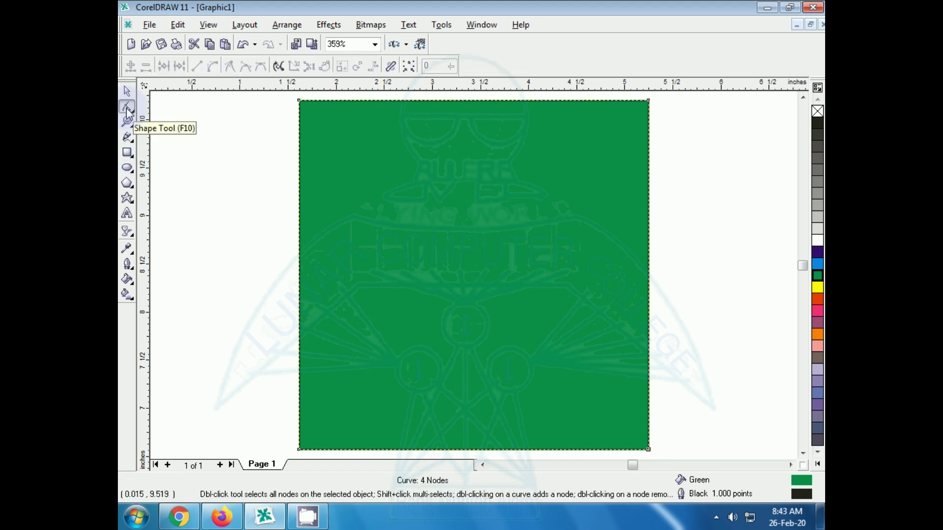
left_click(300, 102)
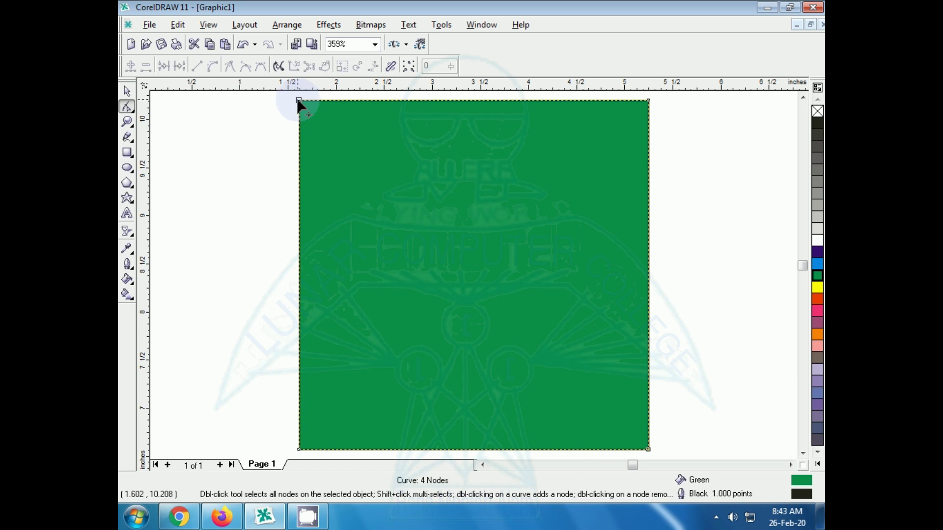
left_click_drag(299, 101, 404, 200)
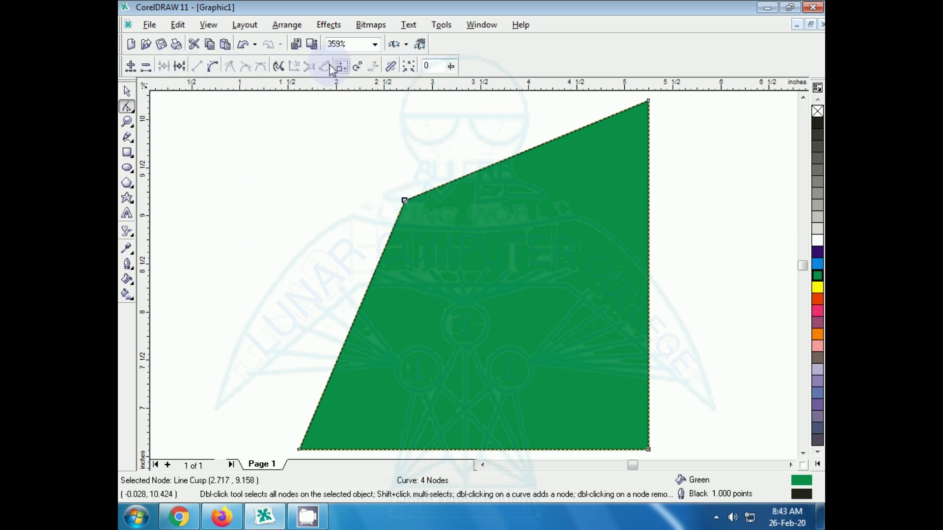
- Convert the shape's left edge to a curve, add a node at about X 2.06, Y 8.27 inches, and bend the edge with its handle
left_click(214, 74)
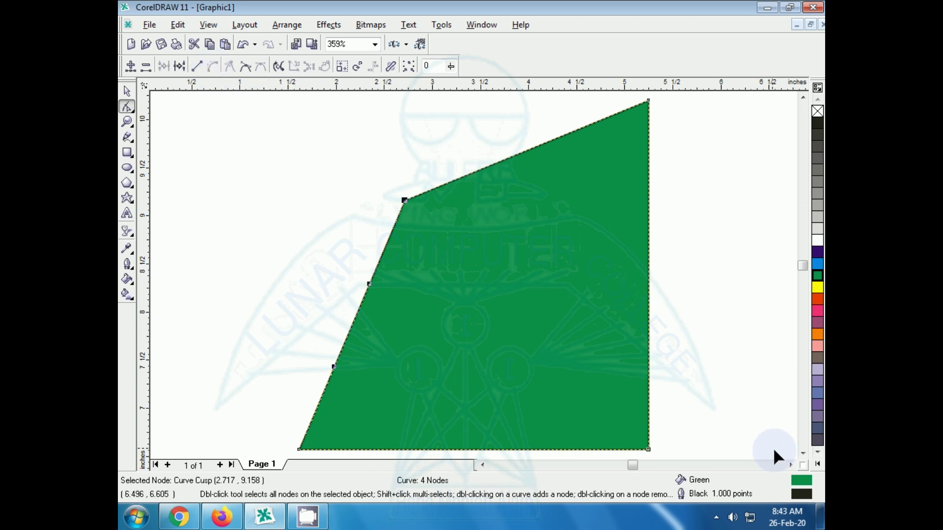
left_click(802, 452)
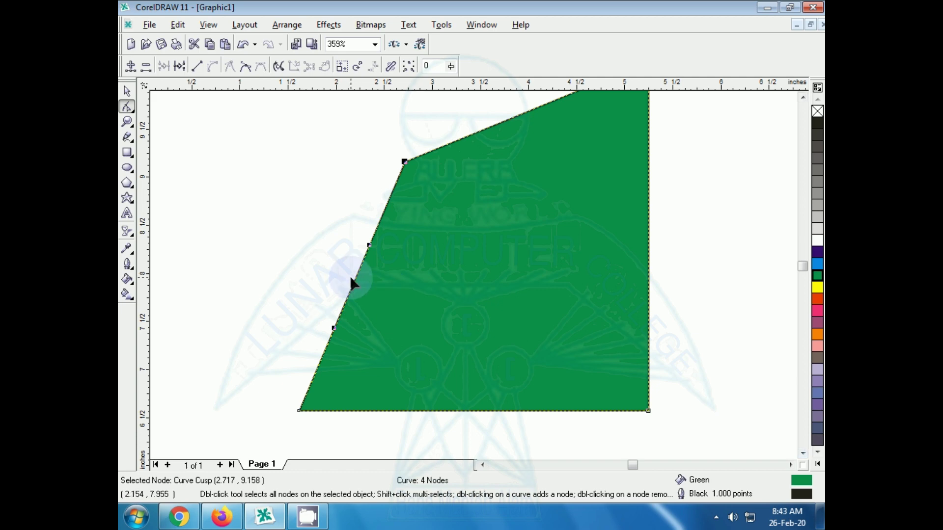
left_click(366, 245)
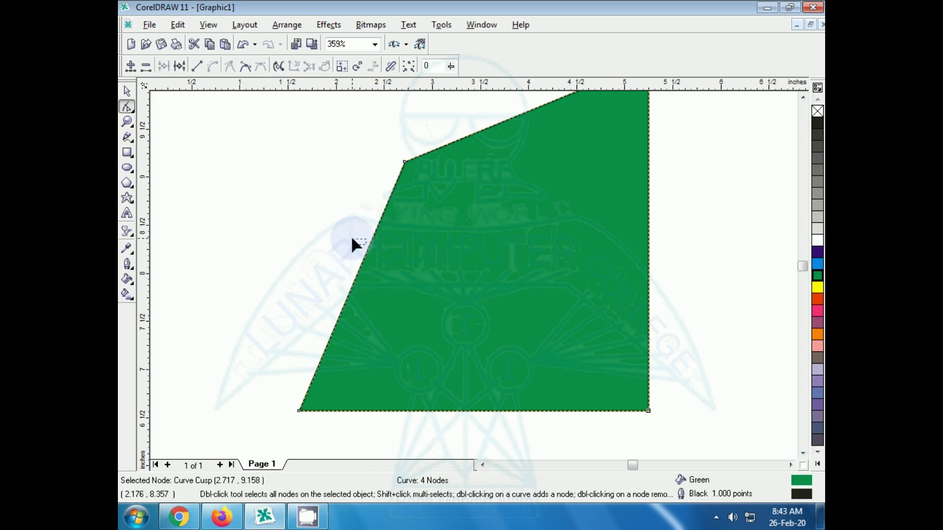
double_click(363, 258)
left_click_drag(363, 259, 342, 247)
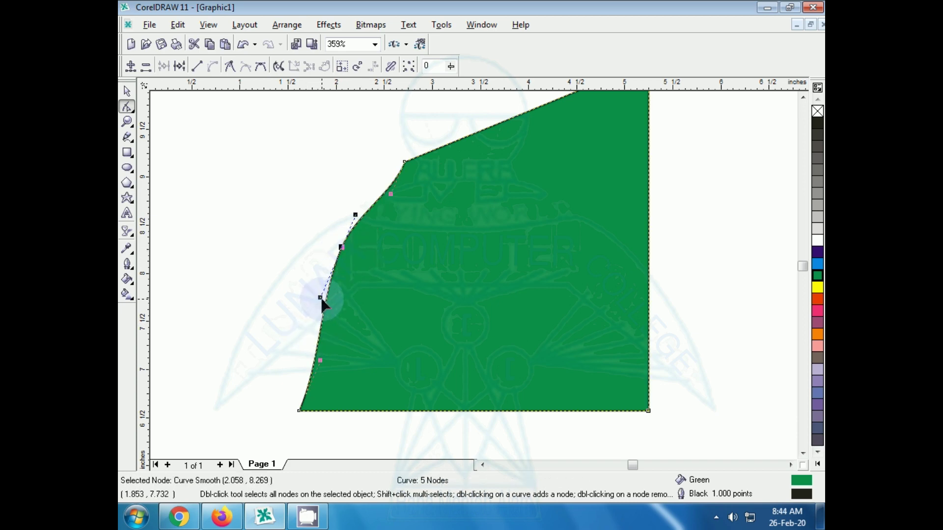
left_click_drag(320, 297, 285, 282)
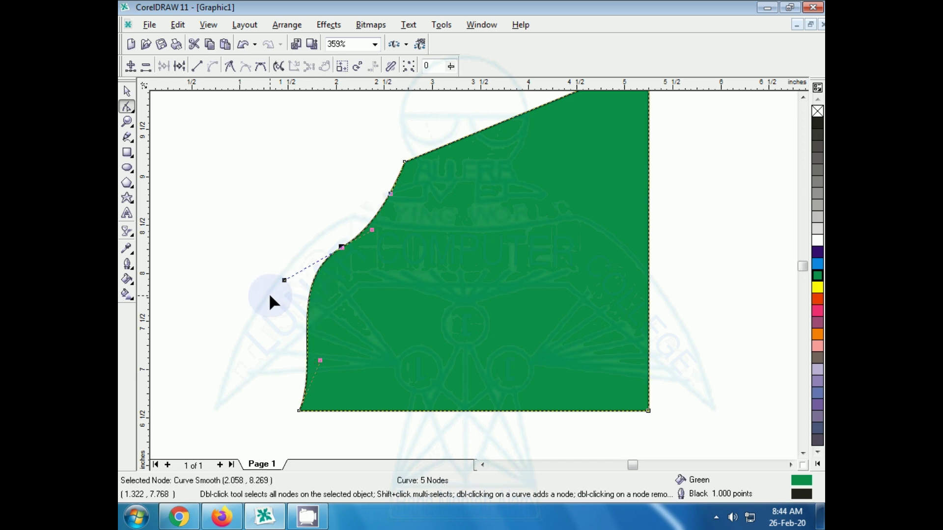
- Add a node on the slanted upper edge at about X 3.77, Y 9.29, and move the upper-left node to about X 2.75, Y 9.02 inches
double_click(492, 126)
left_click_drag(493, 126, 505, 149)
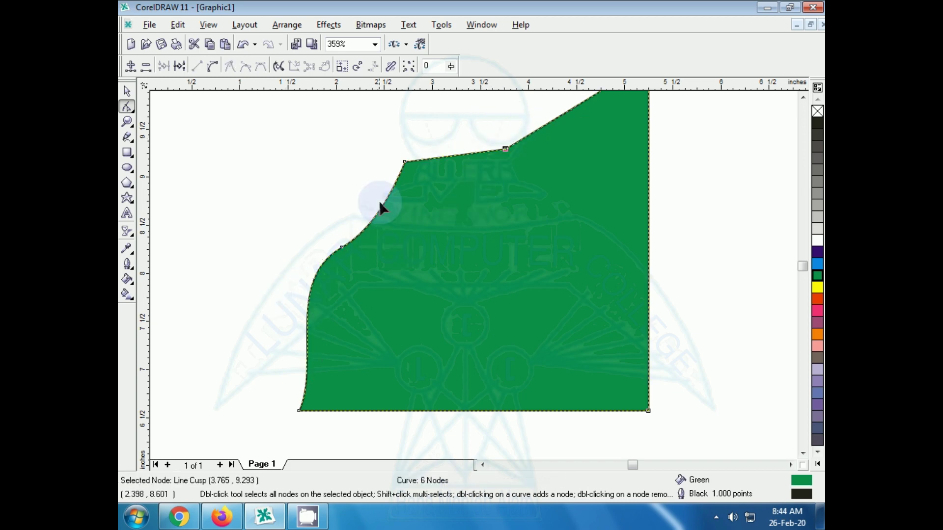
left_click_drag(405, 161, 408, 175)
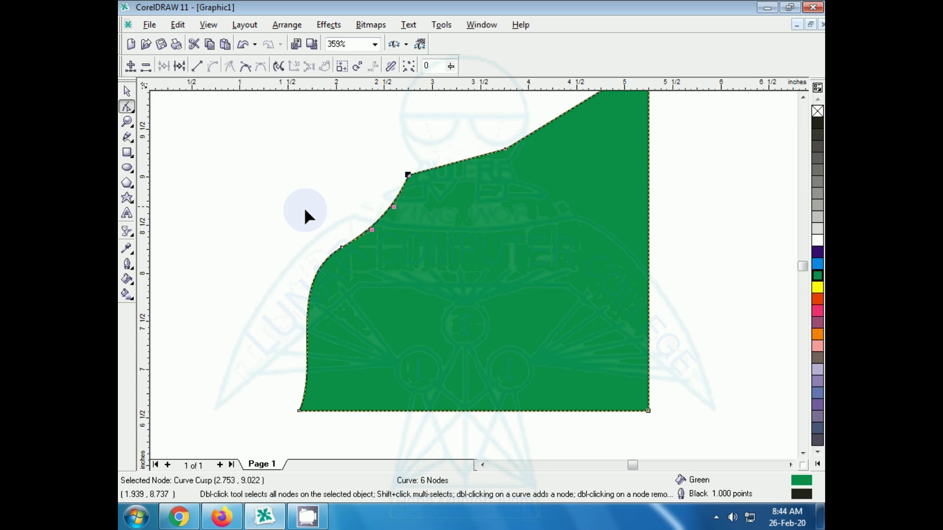
left_click(211, 254)
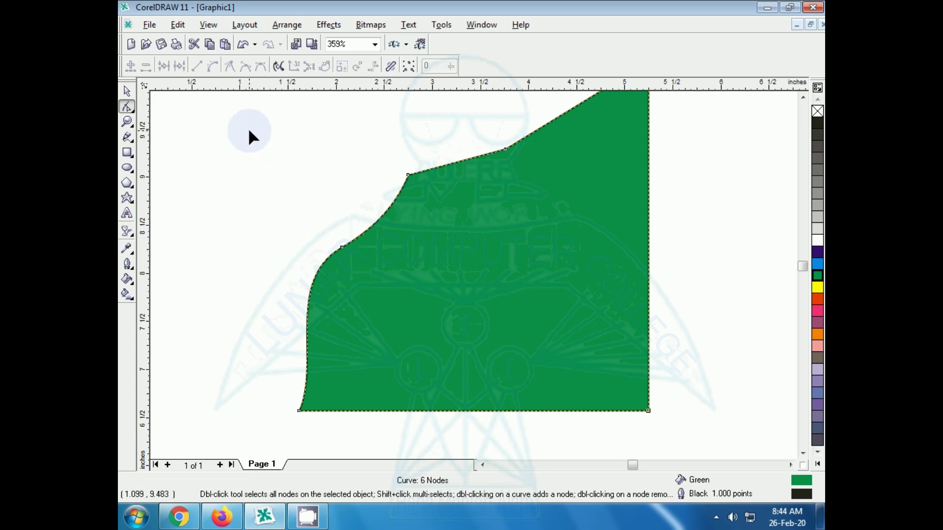
- Delete the three intermediate nodes along the shape's curved left side and slanted upper edge
left_click_drag(510, 268, 550, 284)
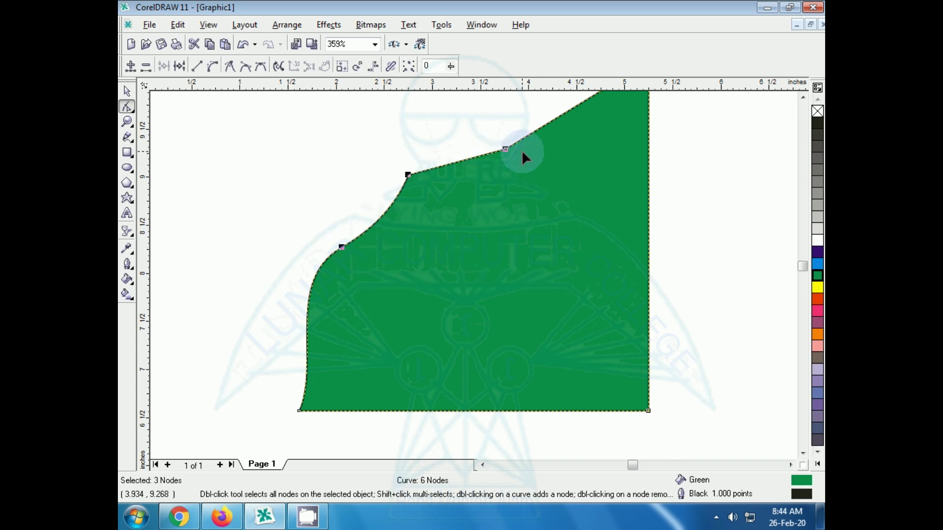
key("Delete")
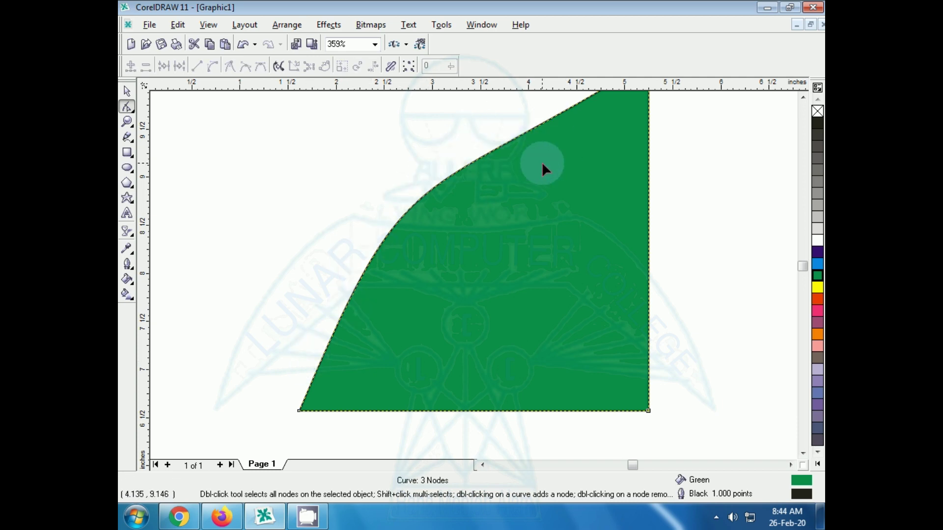
- Slice the green shape from upper to lower edge with the Knife tool and move the left piece to about X 1.95, Y 7.97 inches
left_click(803, 98)
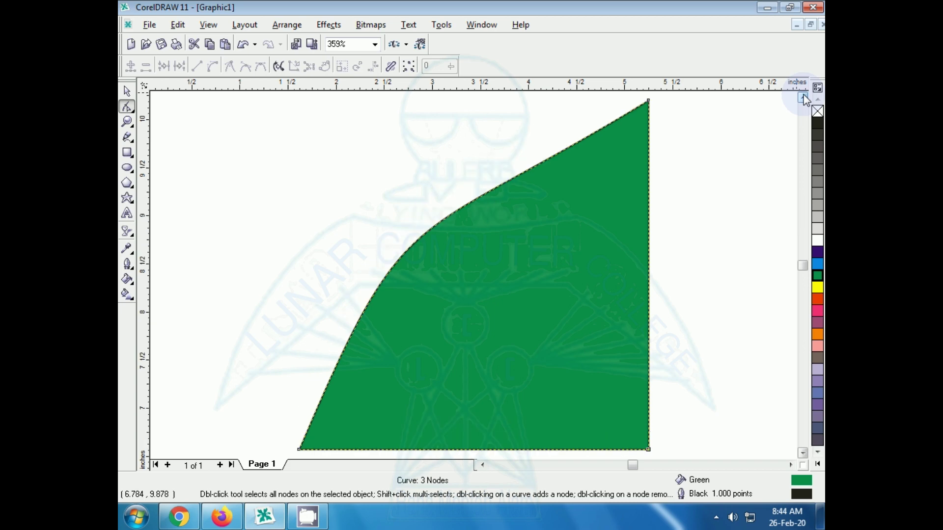
left_click(803, 98)
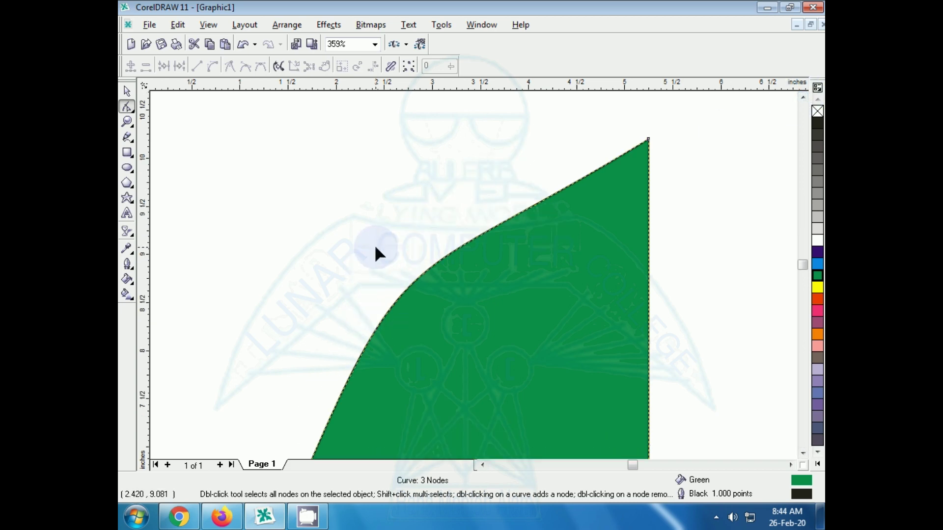
left_click(132, 106)
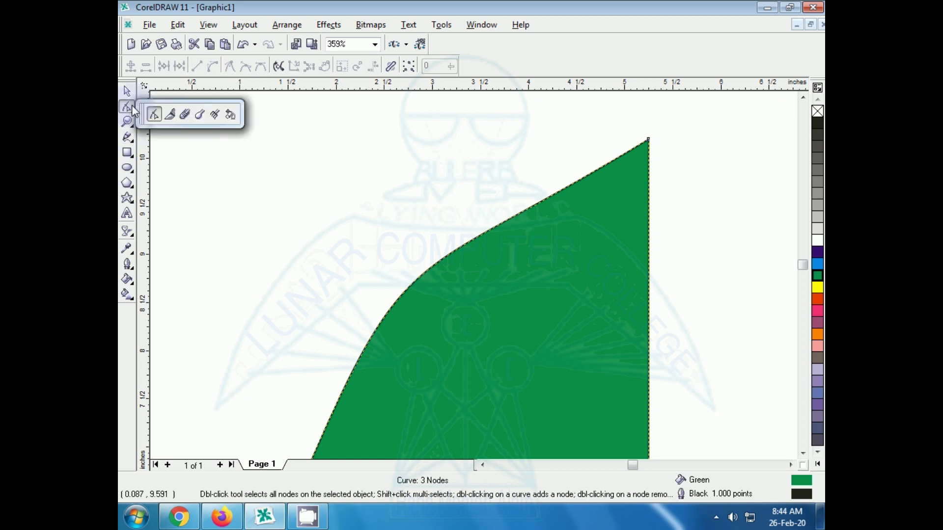
left_click(169, 118)
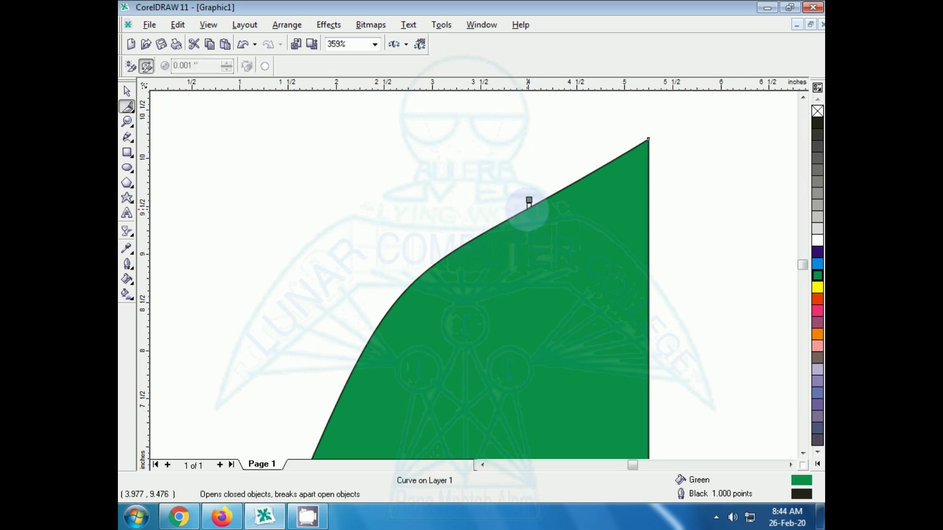
mouse_move(529, 201)
left_mouse_down()
mouse_move(515, 236)
mouse_move(515, 310)
mouse_move(595, 393)
mouse_move(550, 494)
mouse_move(511, 358)
mouse_move(522, 366)
left_mouse_up()
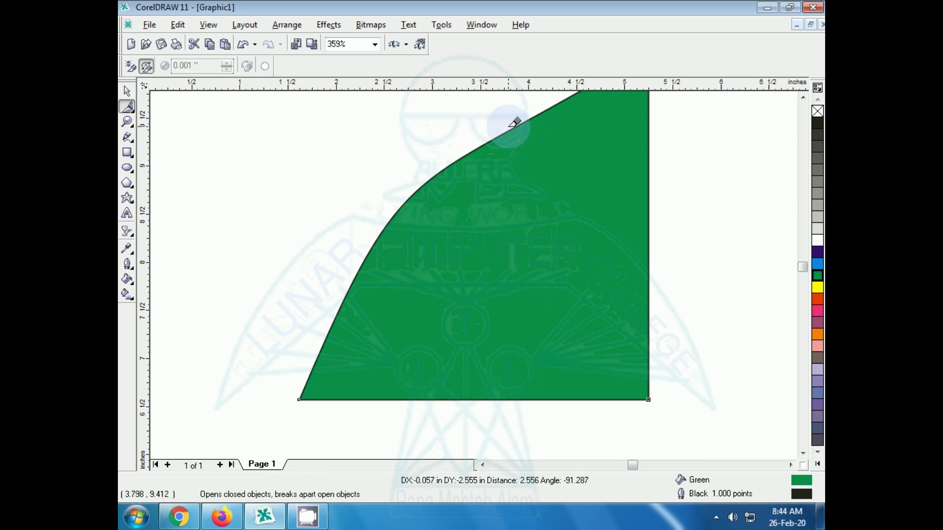
left_click_drag(508, 126, 489, 391)
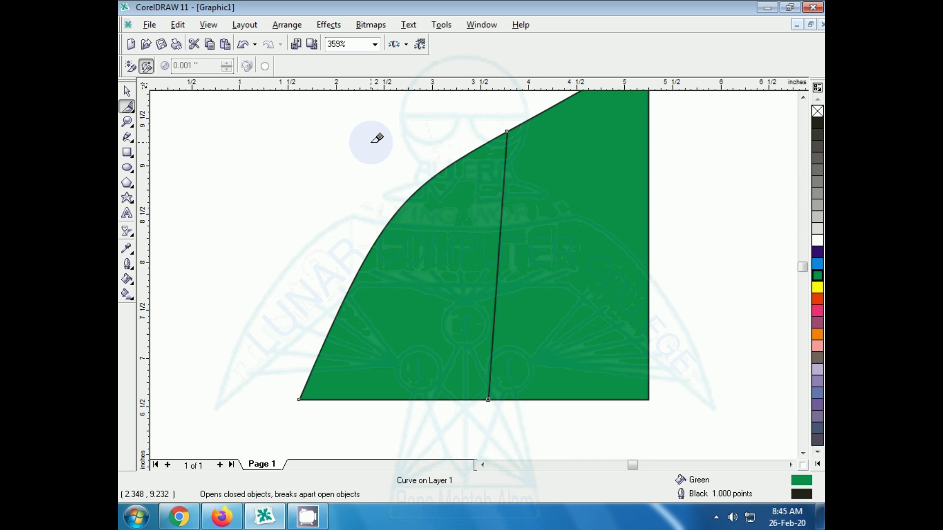
left_click(127, 92)
left_click_drag(417, 293, 345, 292)
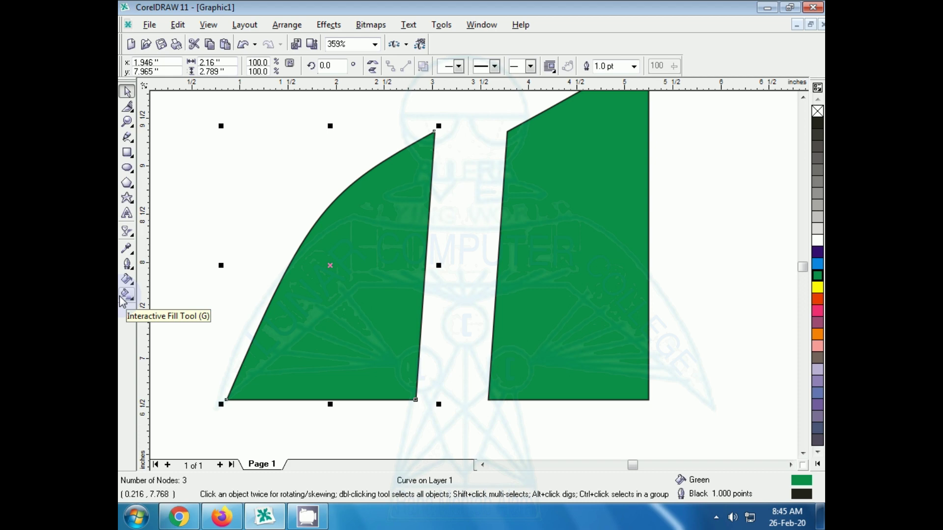
left_click(260, 265)
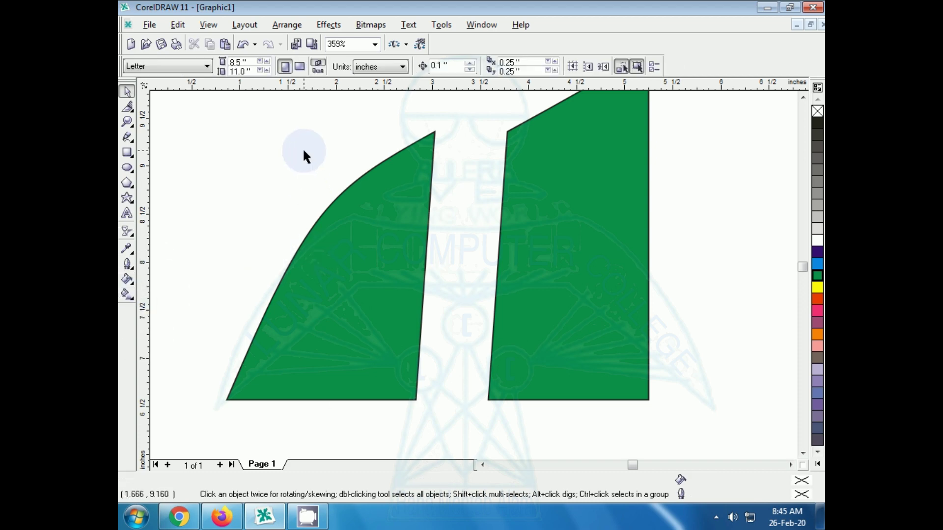
- Slice the left piece again from its curved edge to its base and move the resulting strip to about X 2.99, Y 7.94 inches
left_click(128, 111)
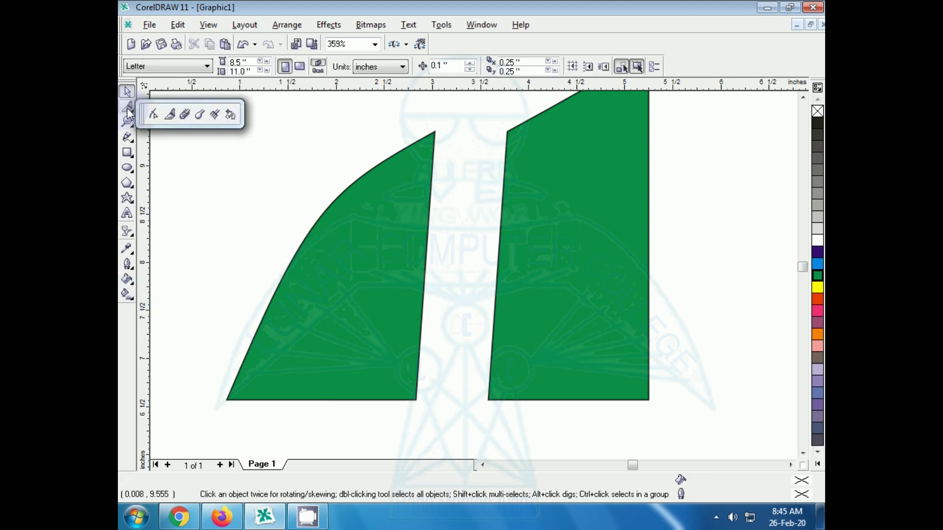
left_click(167, 112)
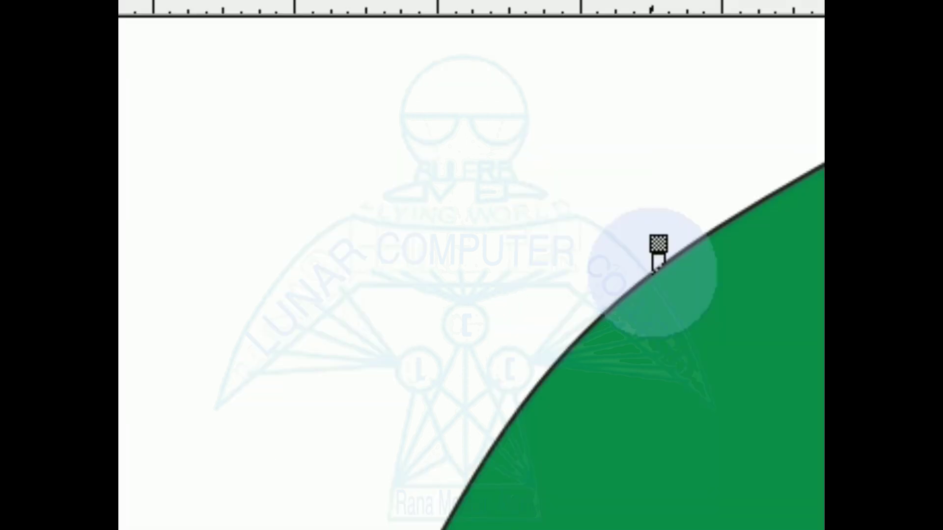
left_click(653, 270)
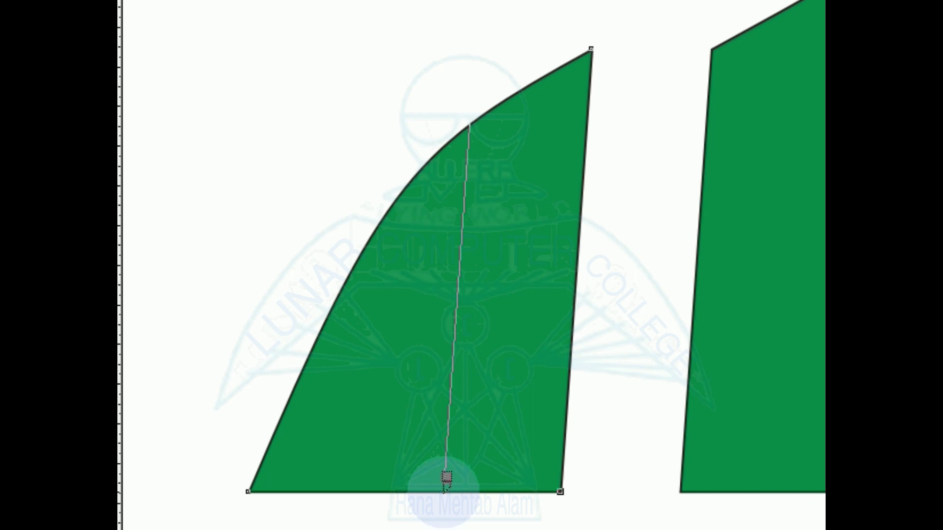
left_click(443, 491)
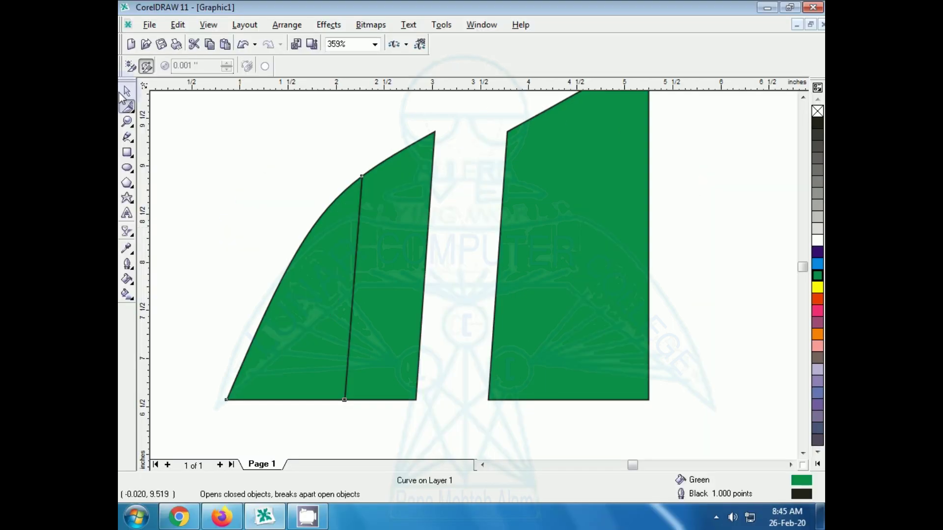
left_click(127, 92)
left_click(350, 275)
left_click_drag(363, 275, 405, 279)
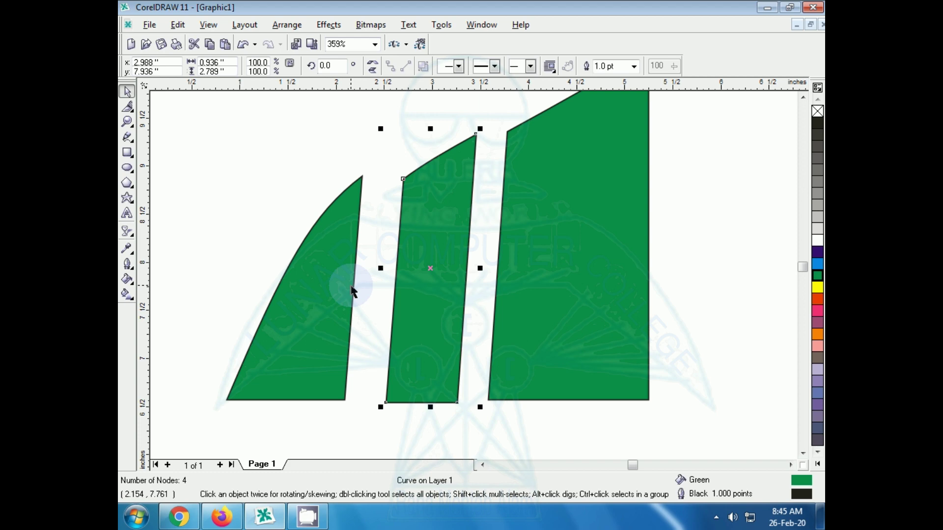
- Erase a path from top to bottom through the middle strip with the Eraser tool at 0.25-inch thickness
left_click(130, 111)
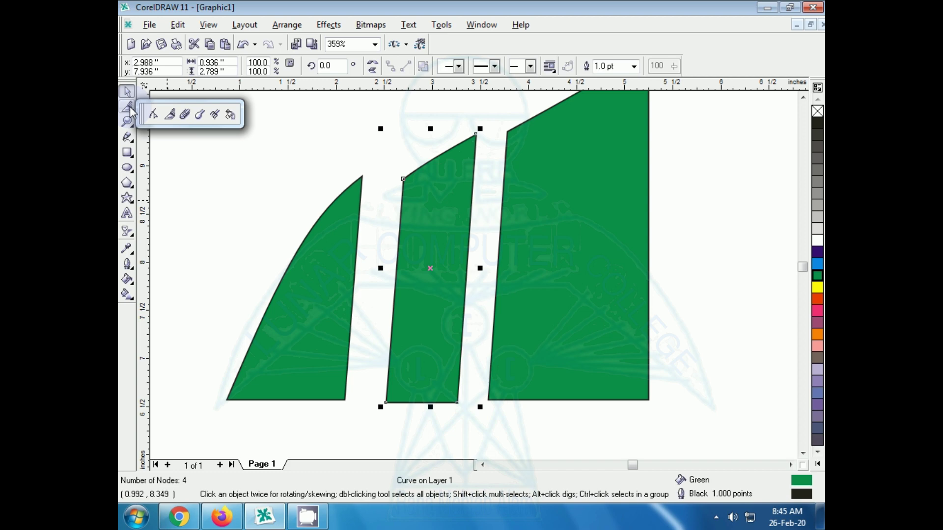
left_click(127, 121)
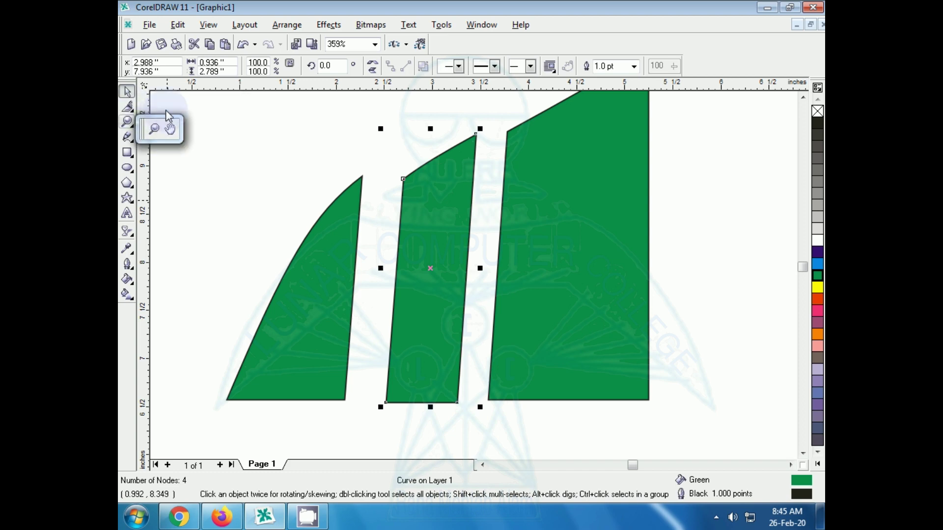
left_click(129, 107)
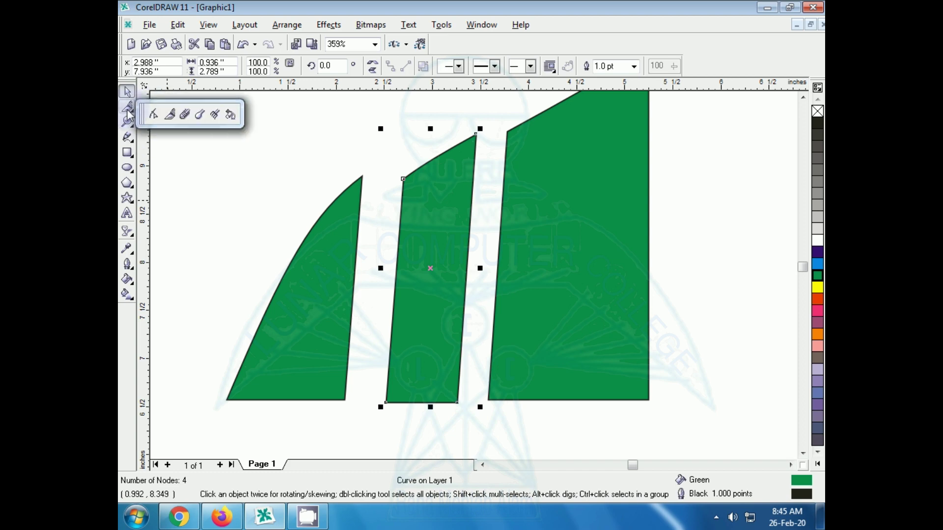
left_click(185, 116)
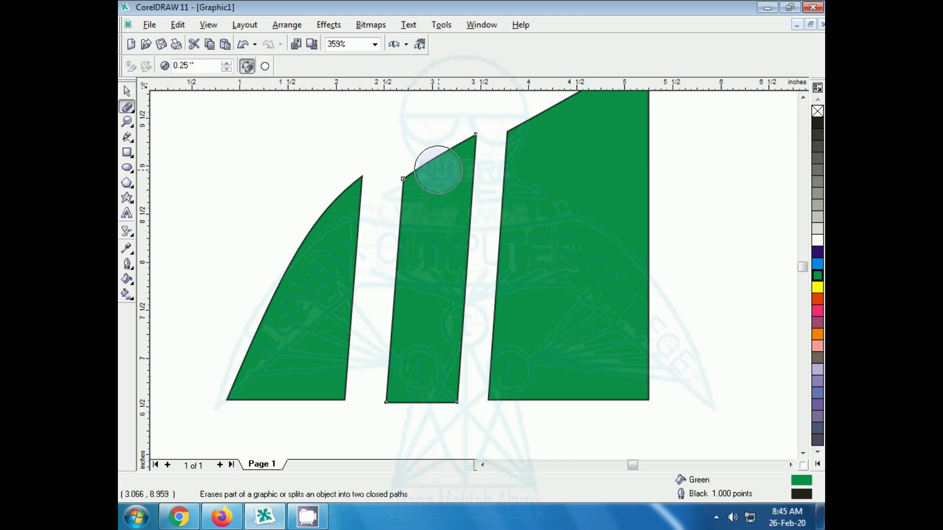
mouse_move(438, 170)
left_mouse_down()
mouse_move(433, 307)
mouse_move(399, 411)
left_mouse_up()
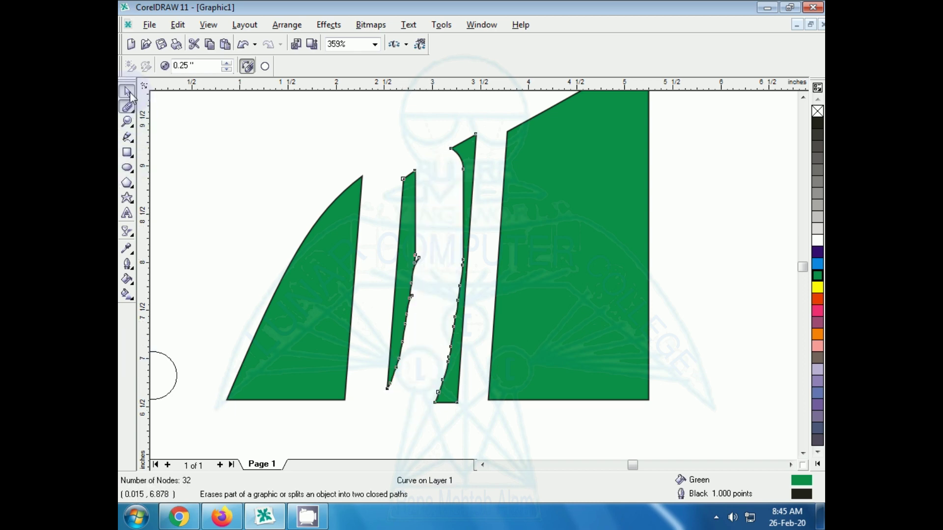
- Spread the outer pieces apart, the right one to about X 5.01, Y 8.35 inches, and move the erased strip to about X 3.12, Y 7.97 inches
left_click(128, 92)
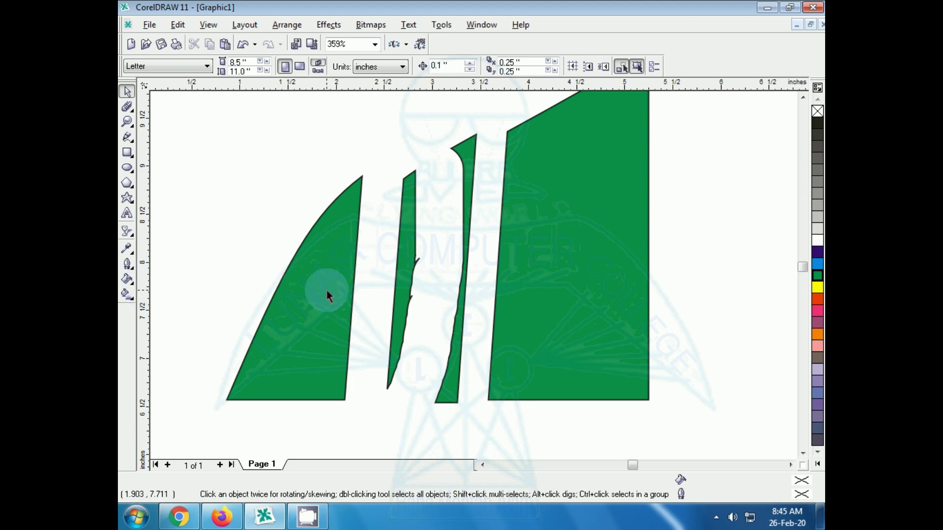
left_click_drag(325, 291, 291, 278)
left_click_drag(575, 272, 632, 274)
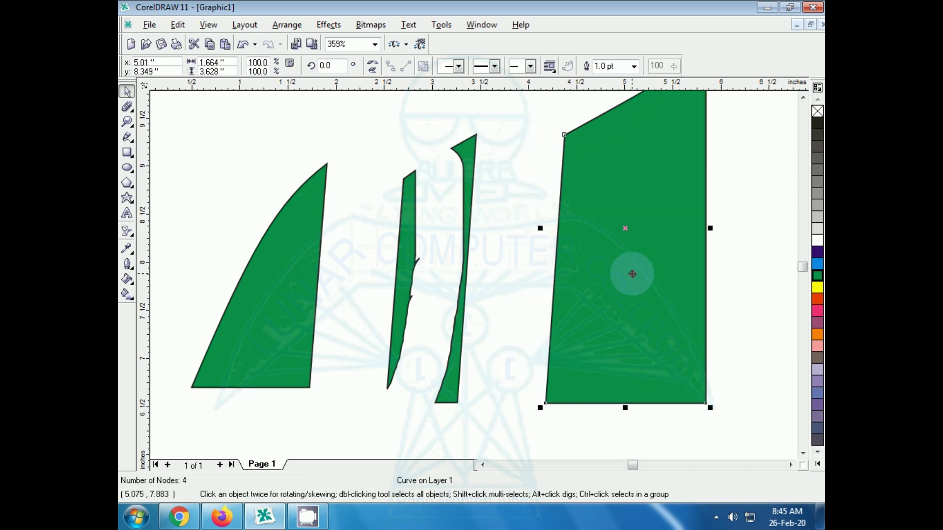
left_click(434, 292)
left_click(408, 305)
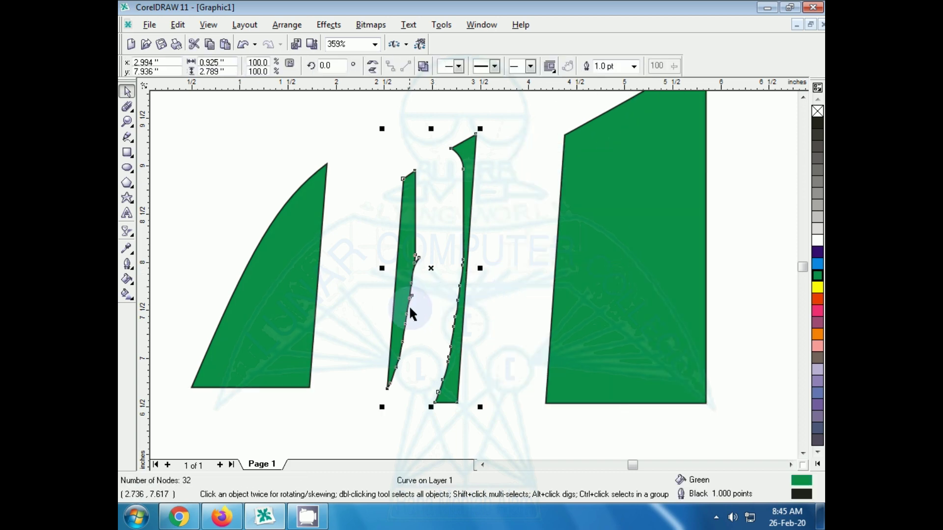
mouse_move(432, 272)
left_mouse_down()
mouse_move(461, 288)
mouse_move(428, 260)
mouse_move(460, 279)
mouse_move(443, 268)
left_mouse_up()
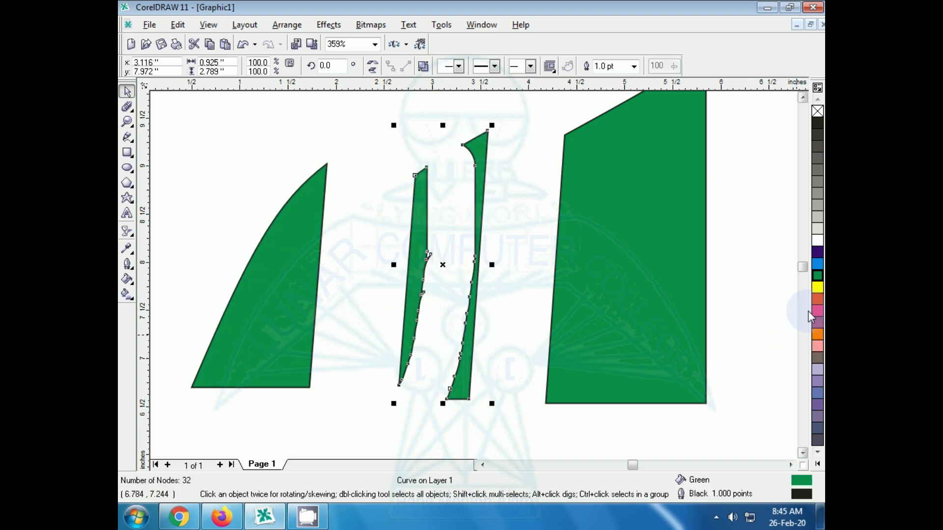
- Apply a red fill and a red outline to the erased middle strip
left_click(817, 299)
right_click(818, 298)
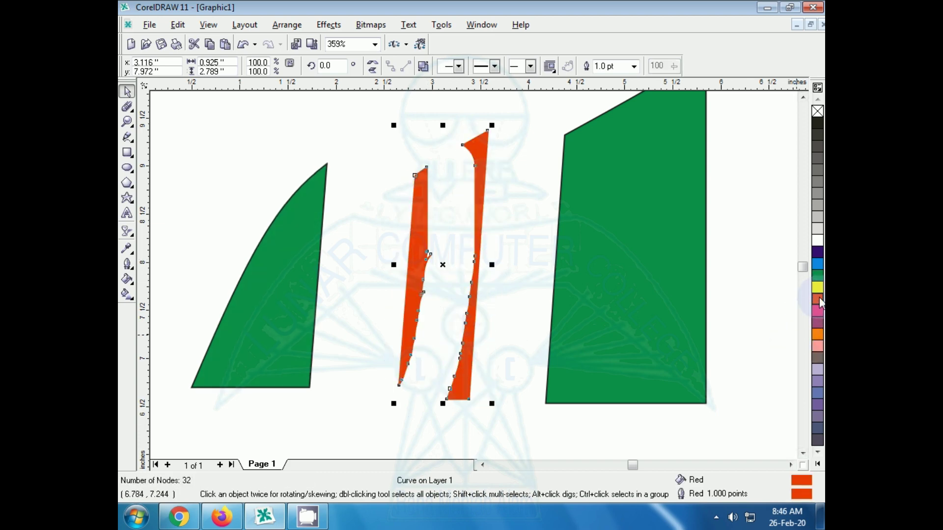
left_click(385, 288)
left_click(415, 296)
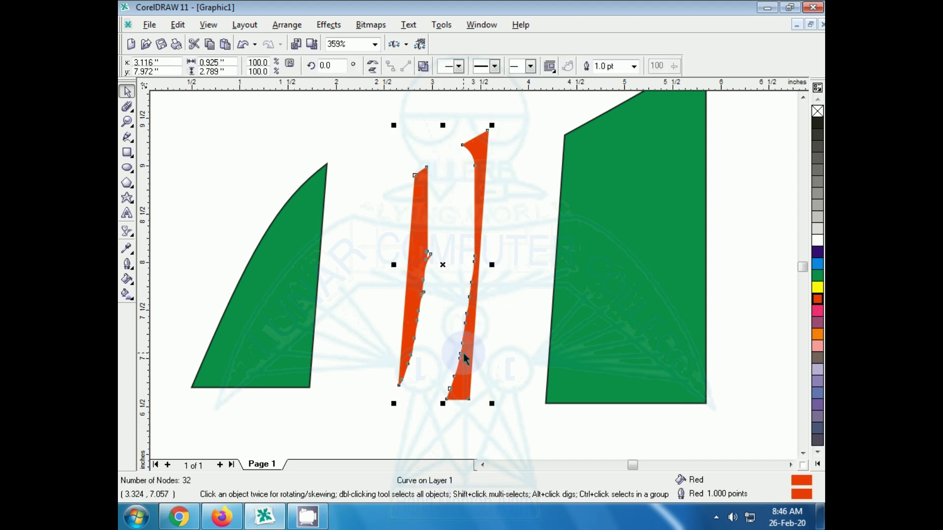
- Draw a rectangle about 0.74 by 0.82 inches above the left green piece and give it a cyan fill and outline
left_click(129, 108)
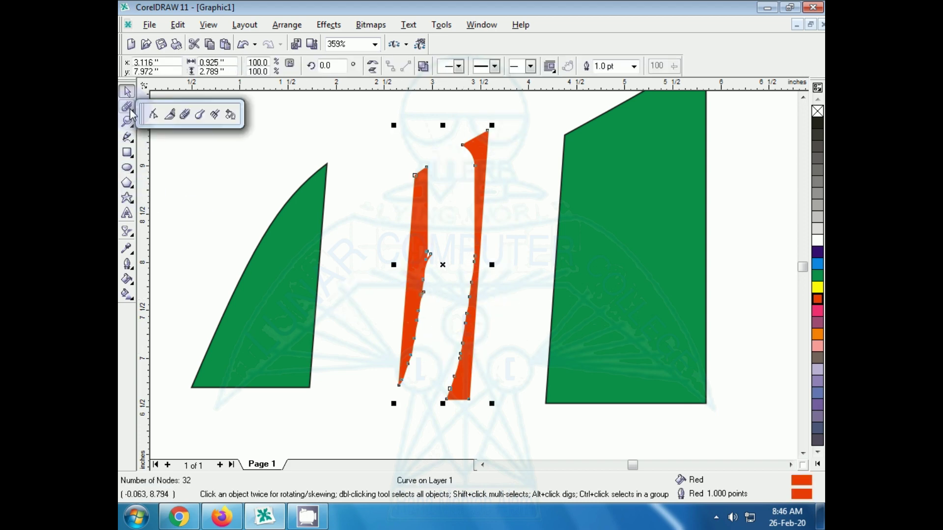
left_click(200, 116)
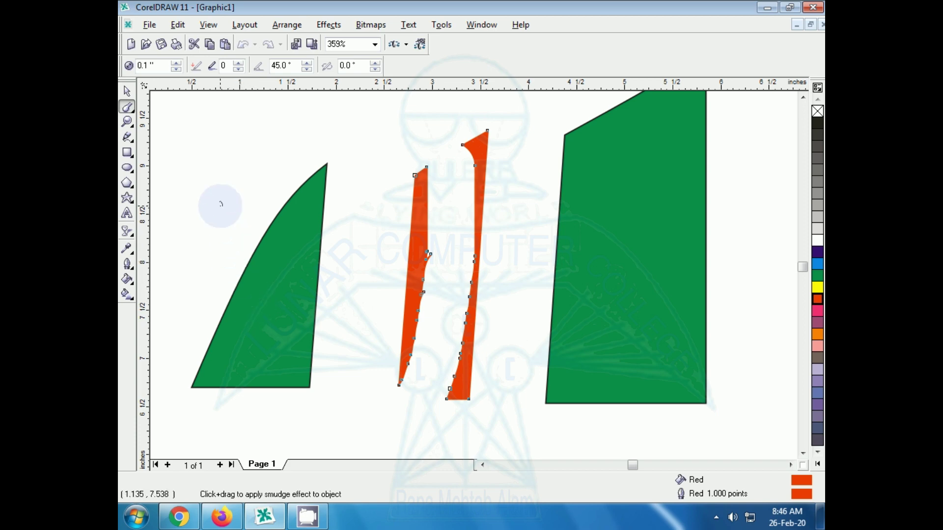
key("F6")
left_click_drag(185, 141, 256, 219)
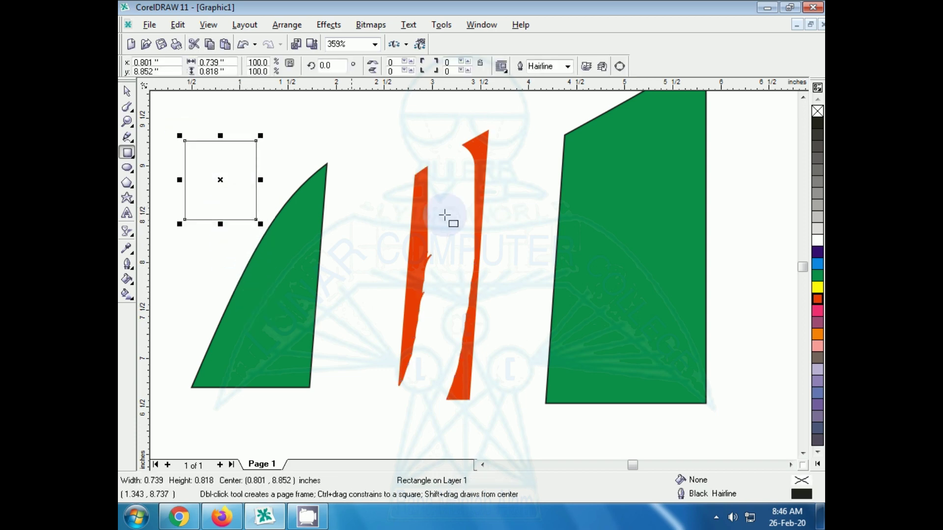
left_click(817, 264)
right_click(817, 264)
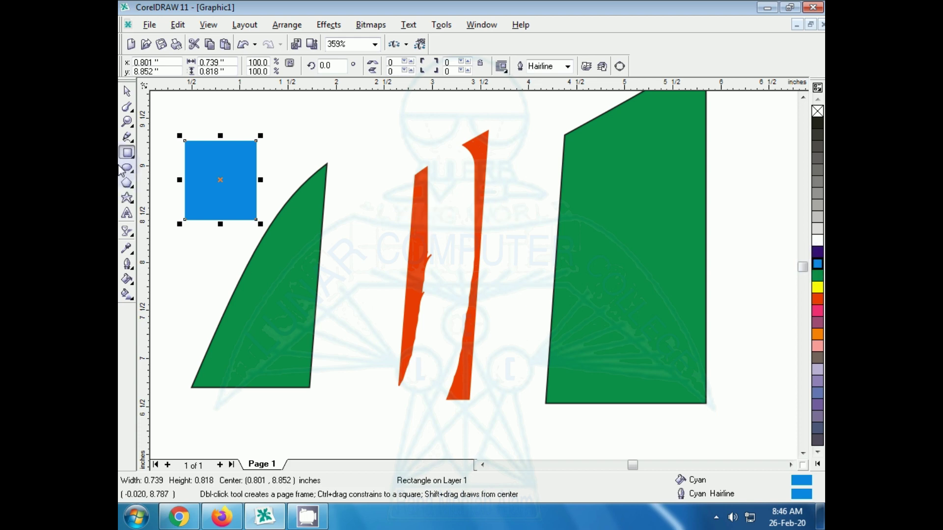
- Convert the cyan rectangle to curves and smudge its edges outward into spikes and inward into notches with the 0.1-inch Smudge Brush
key("ctrl+q")
left_click(127, 107)
left_click_drag(230, 154, 231, 114)
left_click_drag(201, 165, 198, 110)
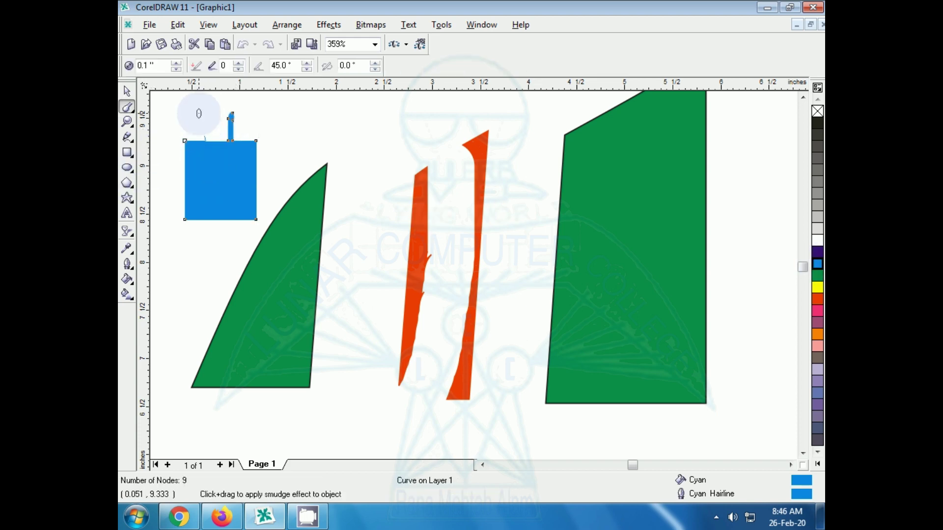
left_click_drag(190, 185, 152, 178)
left_click_drag(214, 216, 209, 251)
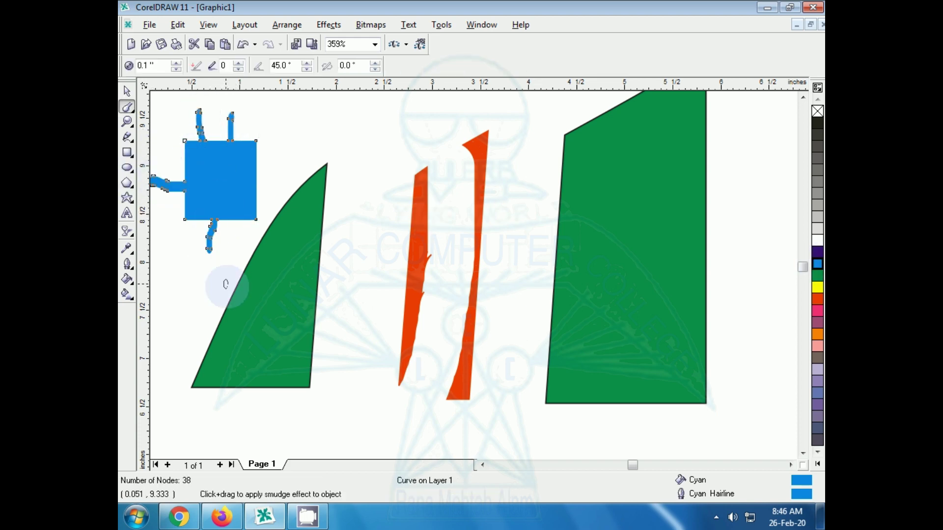
left_click_drag(232, 173, 276, 146)
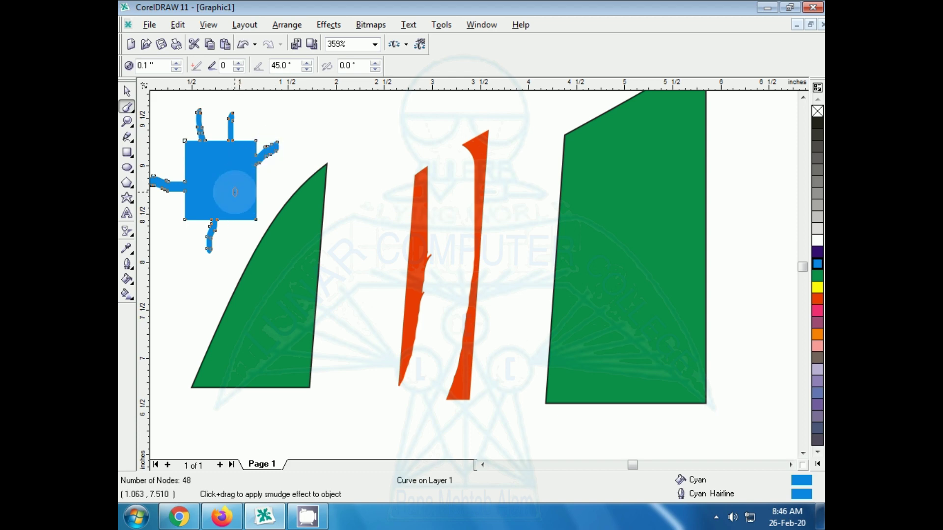
left_click_drag(240, 182, 286, 186)
left_click_drag(186, 146, 166, 117)
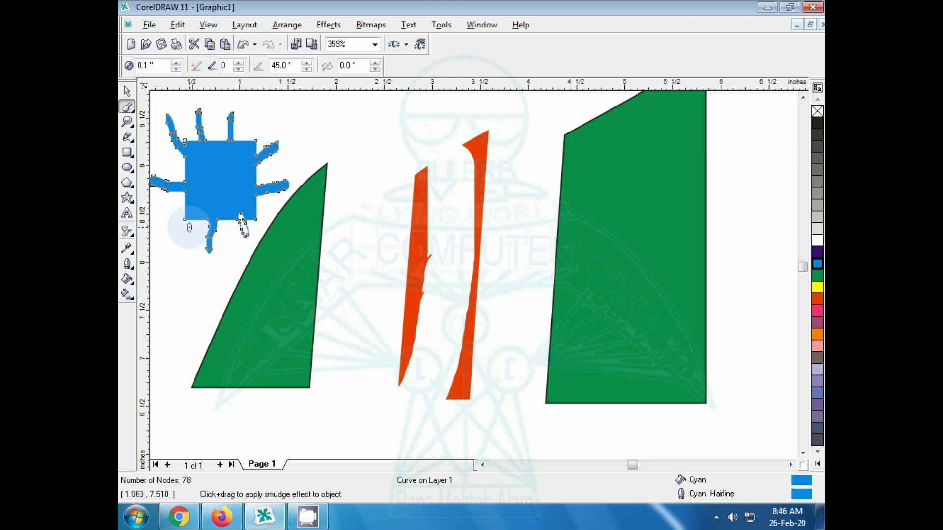
left_click_drag(191, 223, 201, 190)
left_click_drag(224, 227, 224, 147)
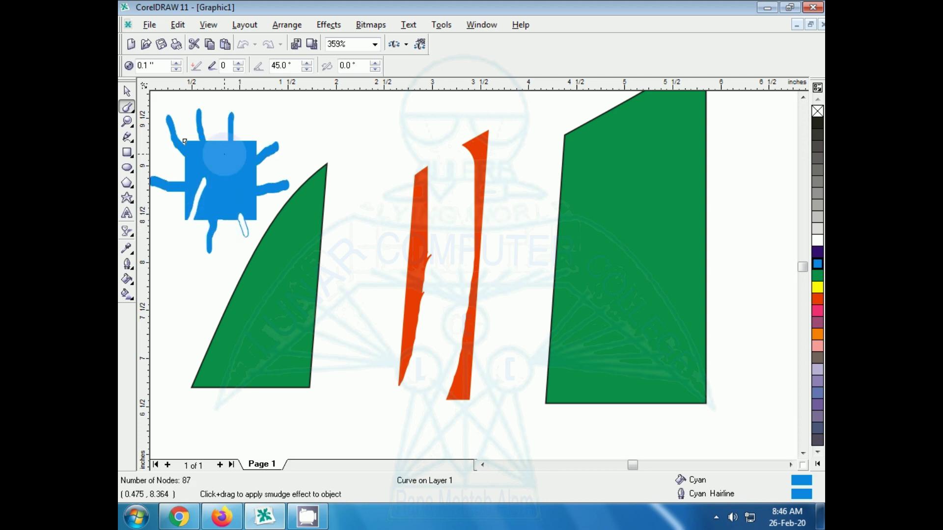
- Smudge more notches into the cyan shape and distort its outline with the 2.0-inch Roughen Brush
left_click_drag(287, 185, 213, 188)
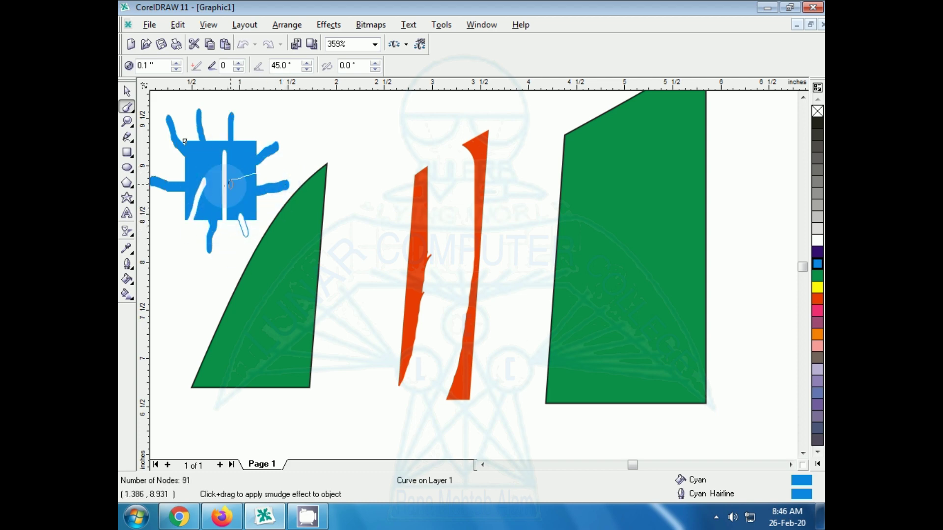
mouse_move(250, 127)
left_mouse_down()
mouse_move(215, 160)
mouse_move(164, 149)
mouse_move(221, 184)
left_mouse_up()
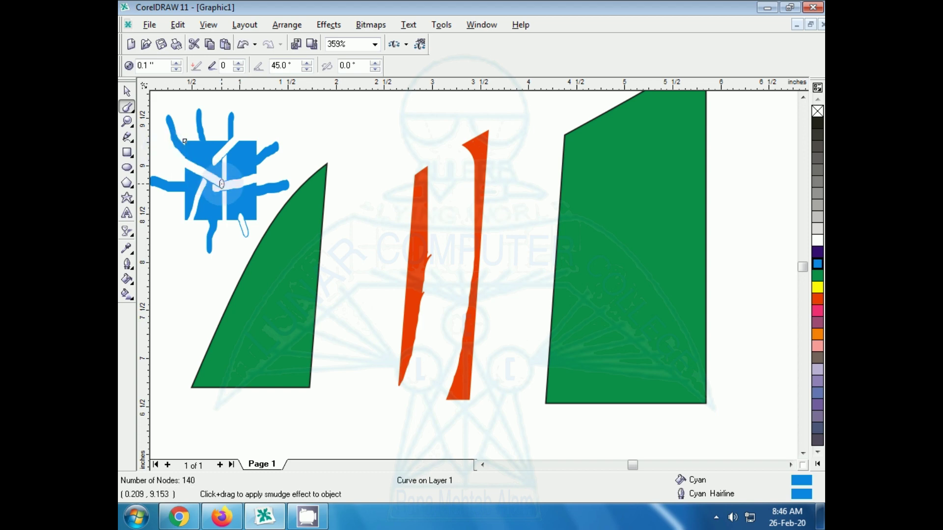
left_click(129, 107)
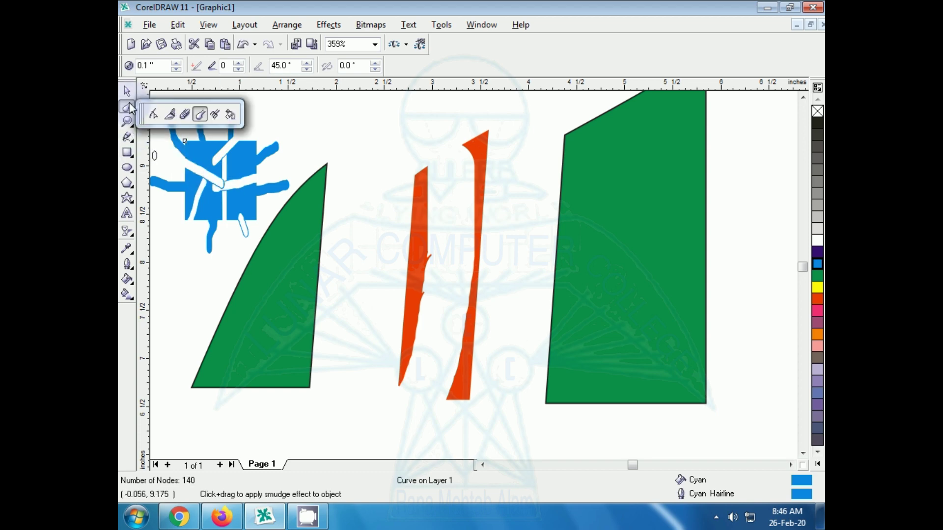
left_click(217, 116)
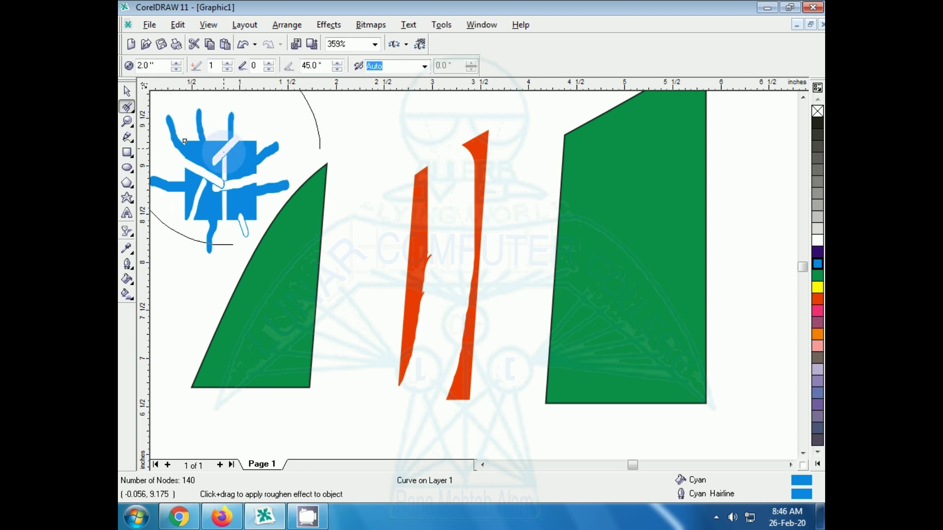
key("ctrl+z")
key("ctrl+z")
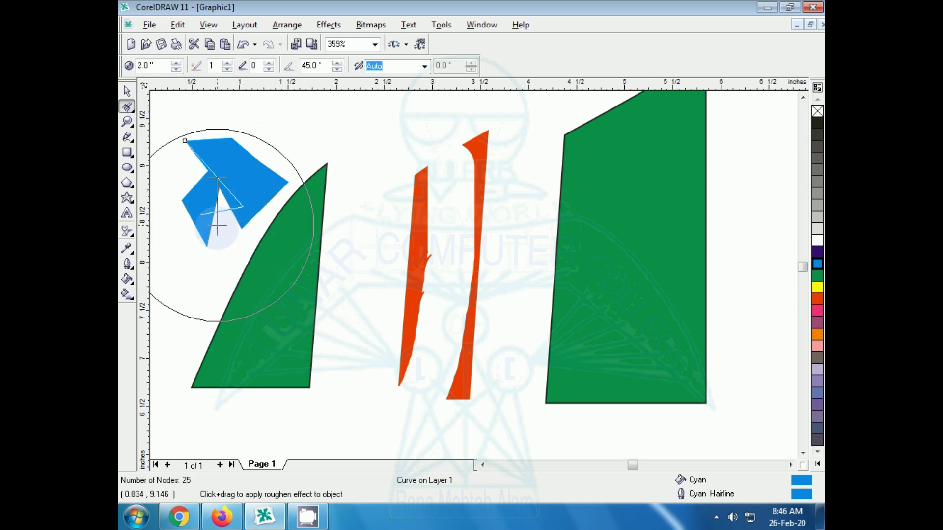
left_click_drag(332, 352, 324, 344)
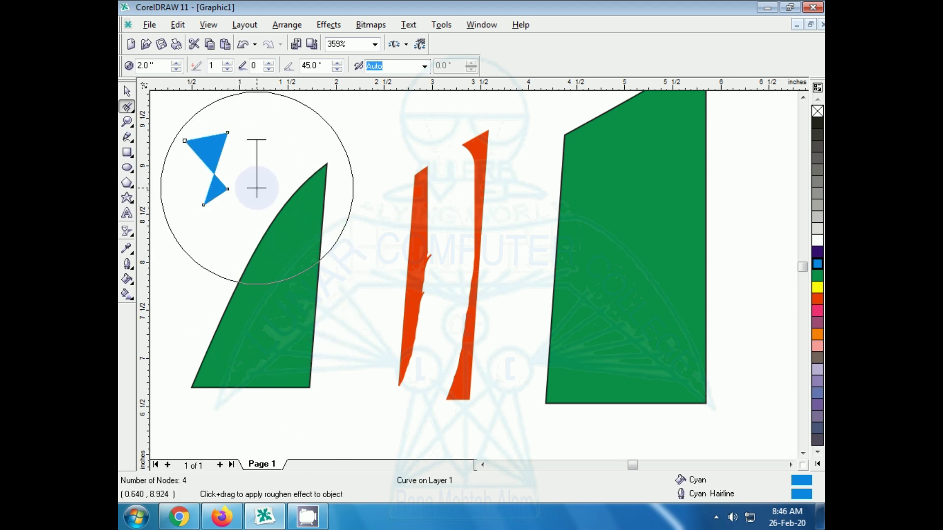
left_click(126, 107)
left_click(233, 115)
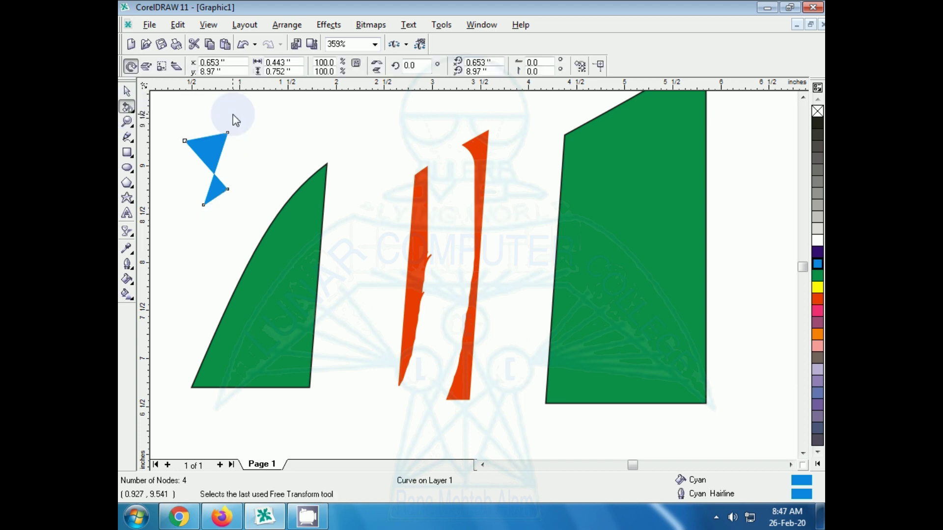
left_click(126, 152)
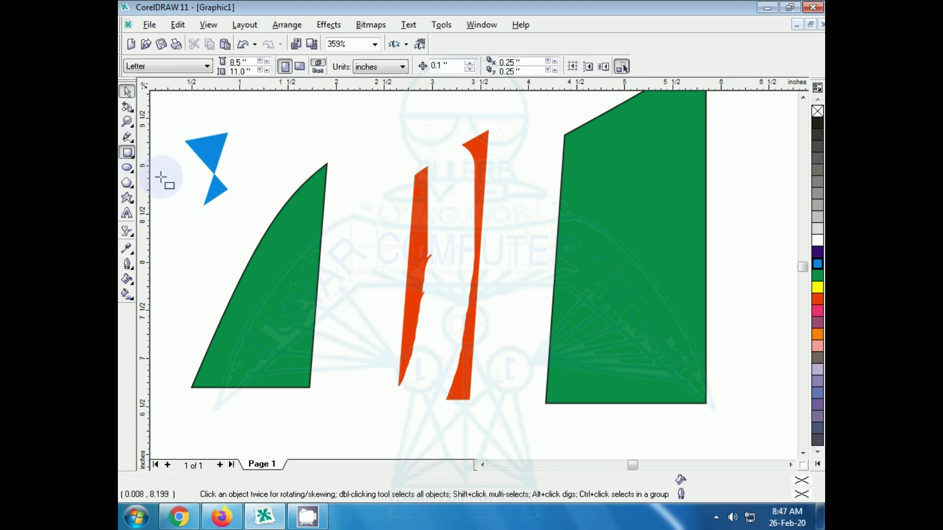
left_click_drag(269, 212, 408, 391)
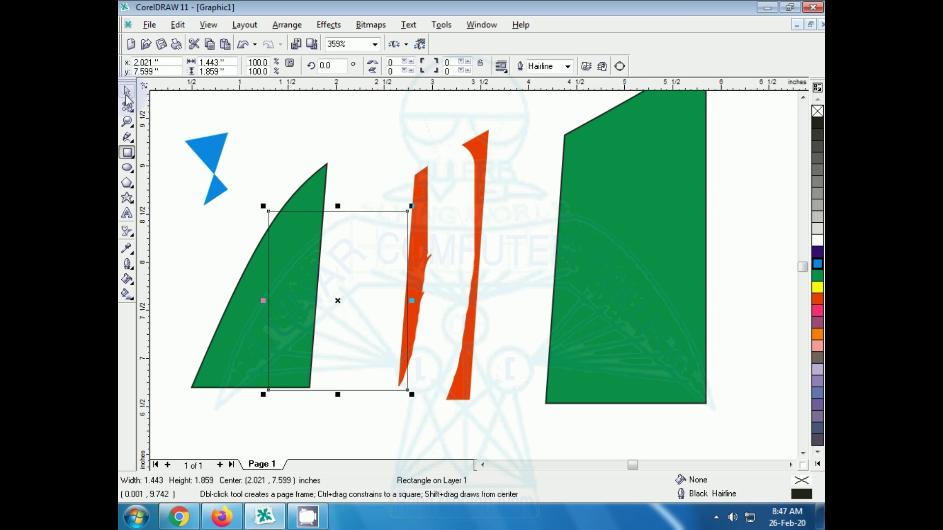
key("Delete")
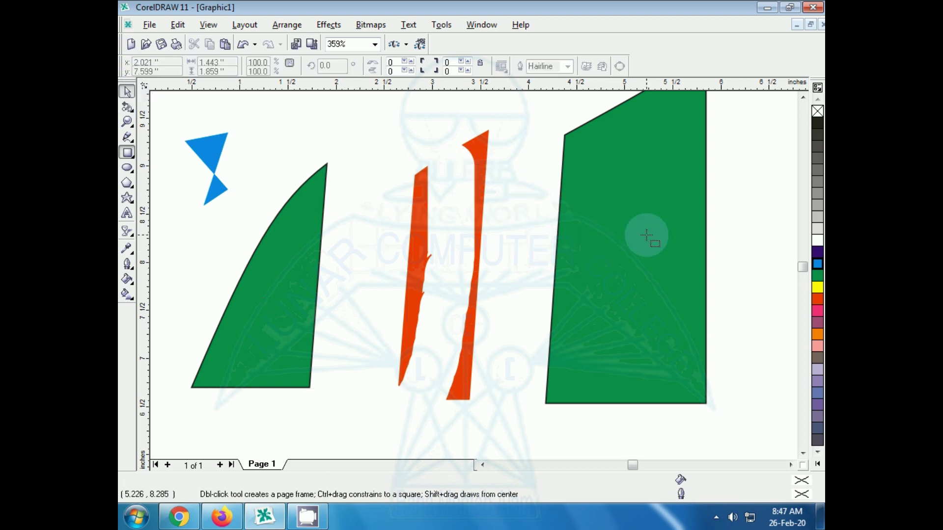
- Delete all objects on the page
left_click(127, 92)
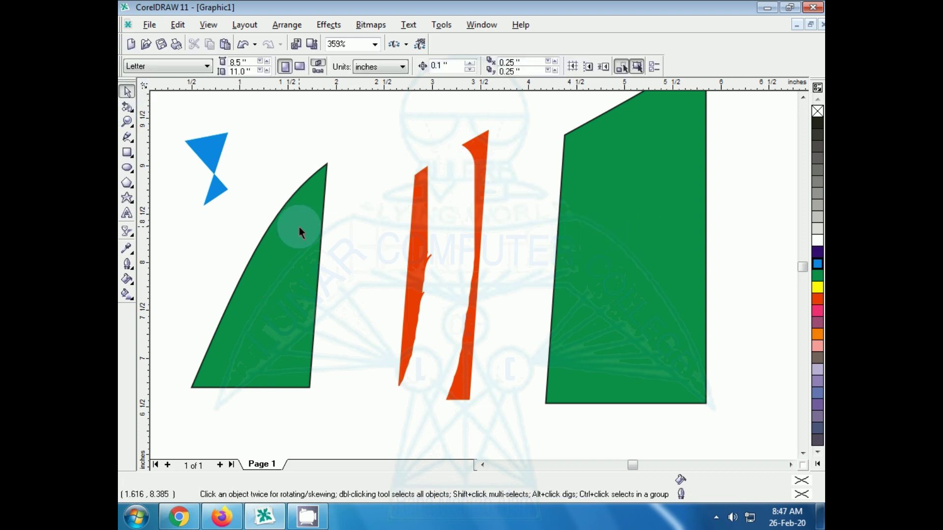
key("ctrl+a")
key("Delete")
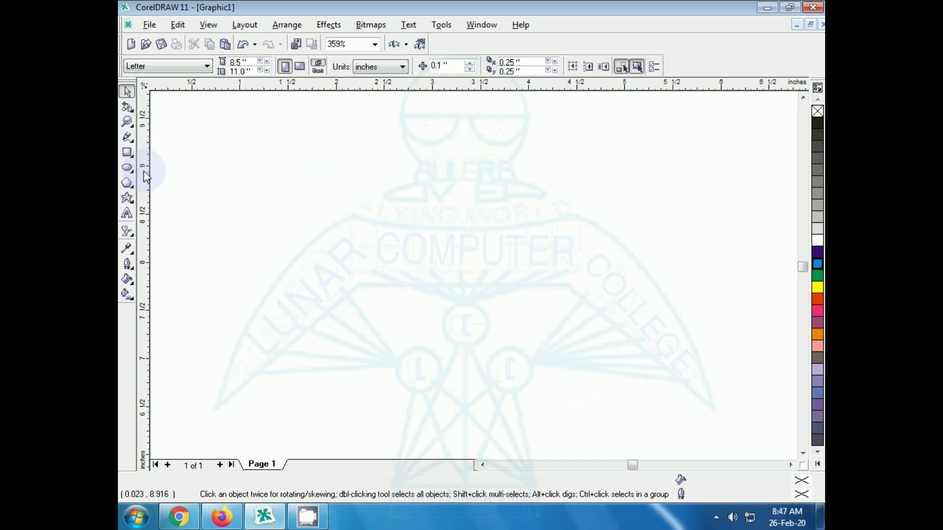
- Draw a rectangle about 1.90 by 1.63 inches and free-rotate it about its upper-left and lower-left corners to a final angle of about 2.56°
left_click(127, 153)
left_click_drag(256, 189, 442, 347)
left_click(132, 106)
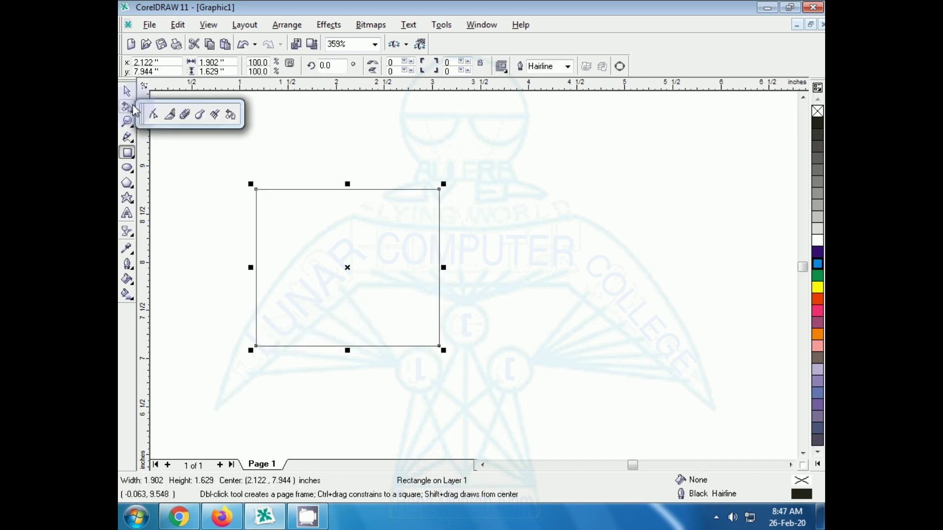
left_click(231, 115)
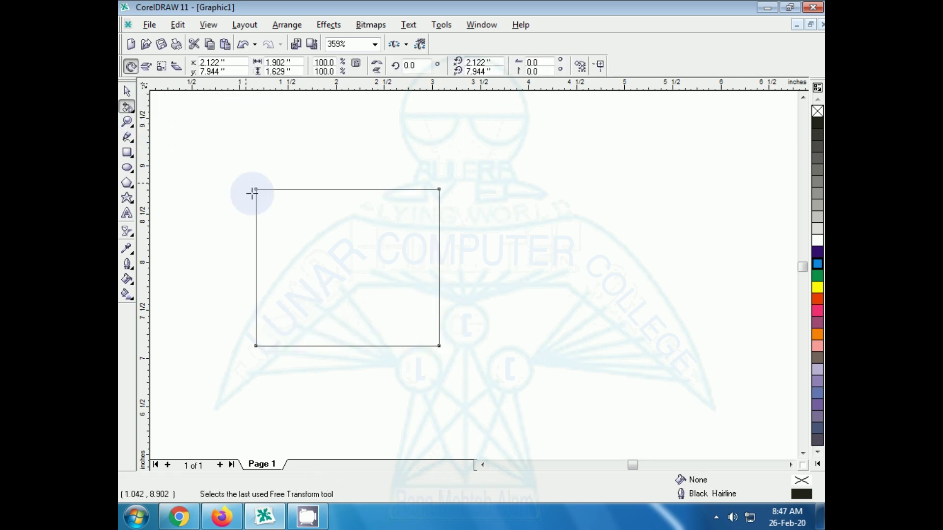
left_click_drag(256, 190, 423, 133)
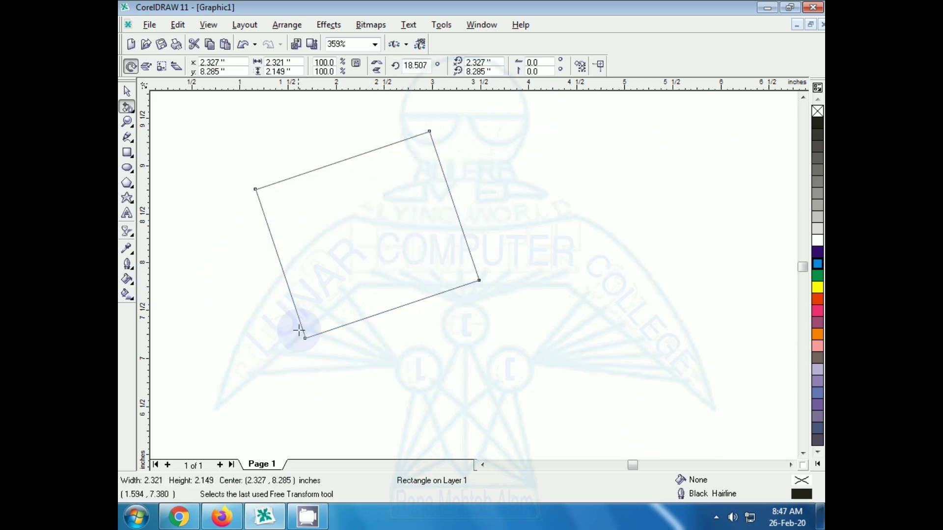
left_click_drag(306, 338, 326, 341)
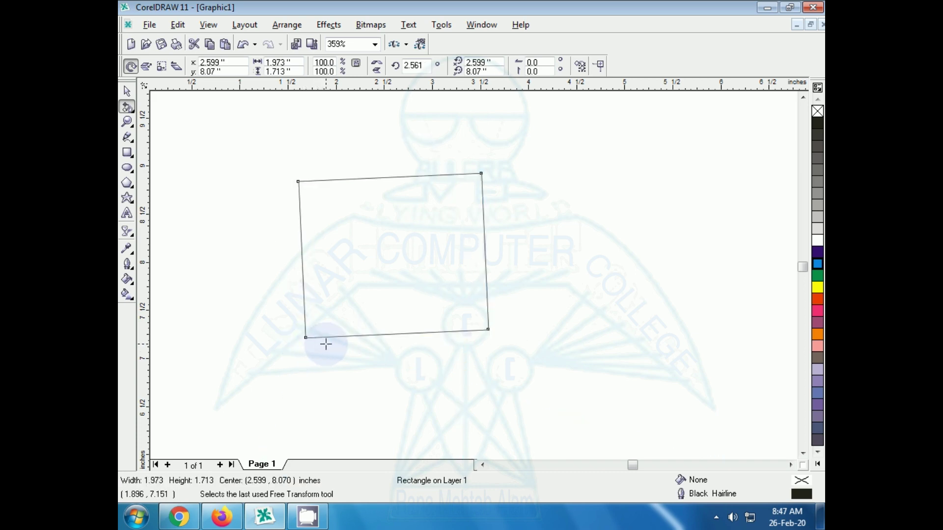
- Pan the page with the Hand tool, examine the rectangle's upper-left corner closely with the Zoom tool, and return to 100% zoom
left_click(132, 125)
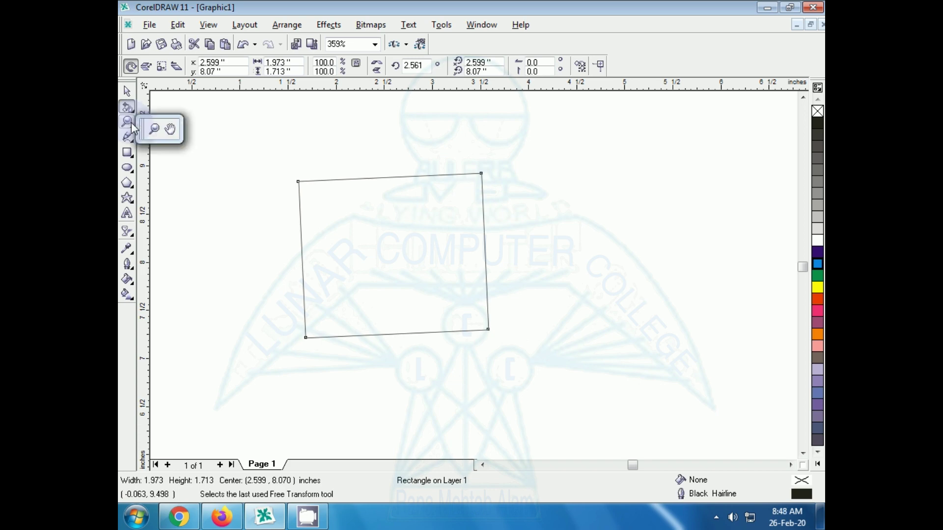
left_click(172, 132)
left_click_drag(353, 223, 343, 202)
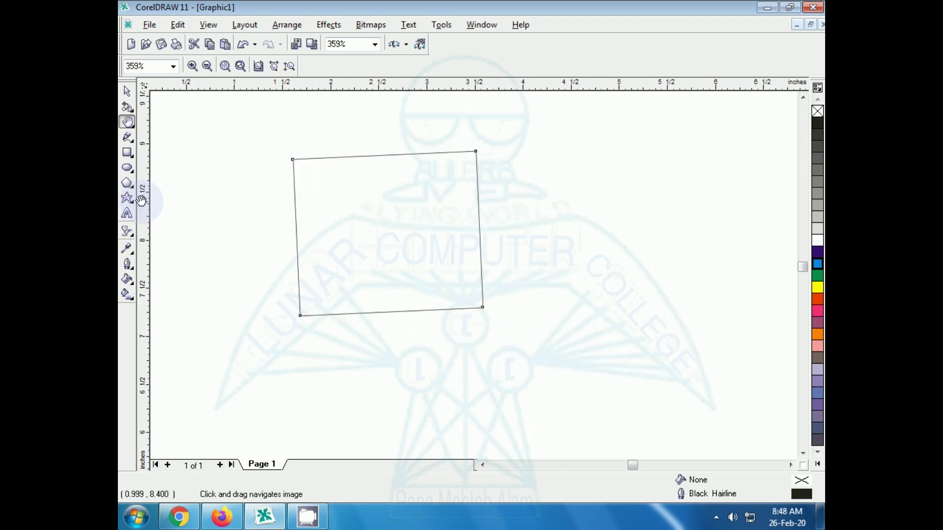
left_click(130, 124)
left_click(150, 130)
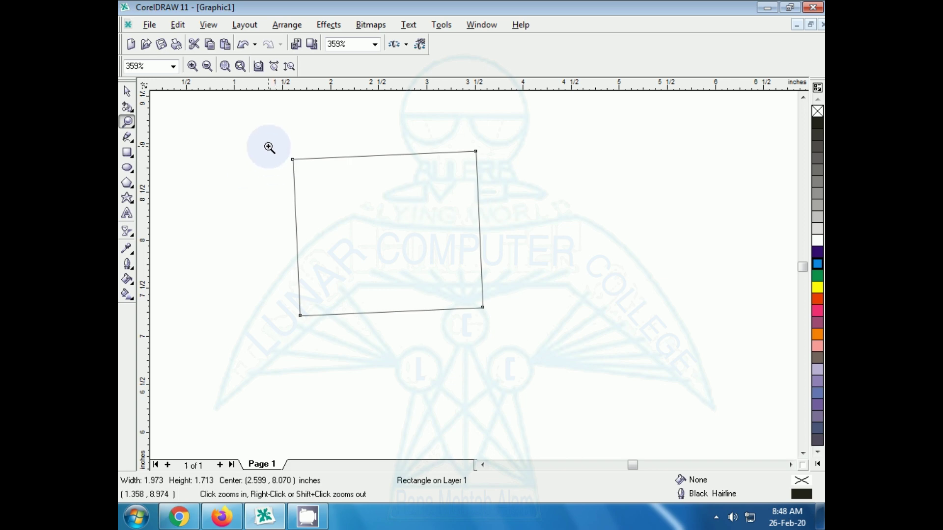
left_click_drag(269, 148, 325, 184)
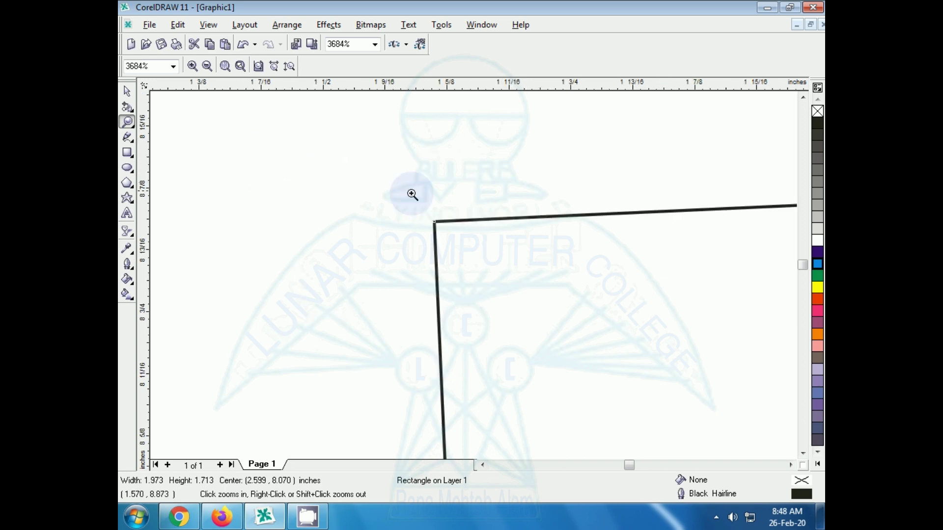
left_click(446, 254)
left_click_drag(412, 174, 495, 256)
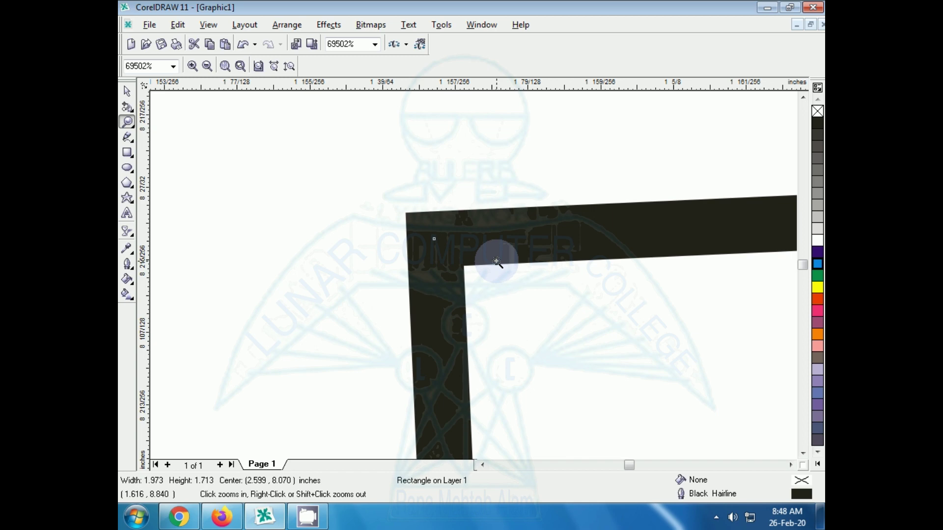
right_click(497, 262)
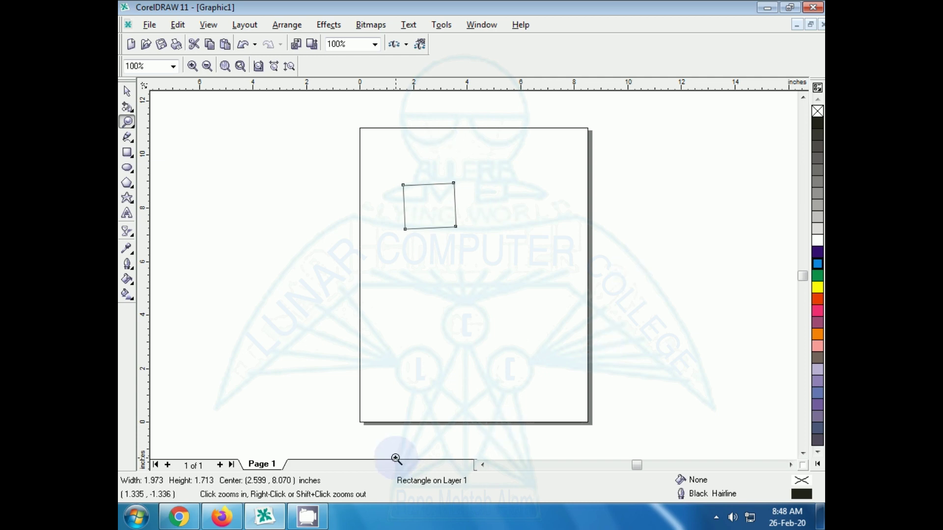
- Draw a wavy freehand curve about 5.16 by 3.72 inches below the rectangle and move it to about X 3.06, Y 3.44 inches
left_click(127, 139)
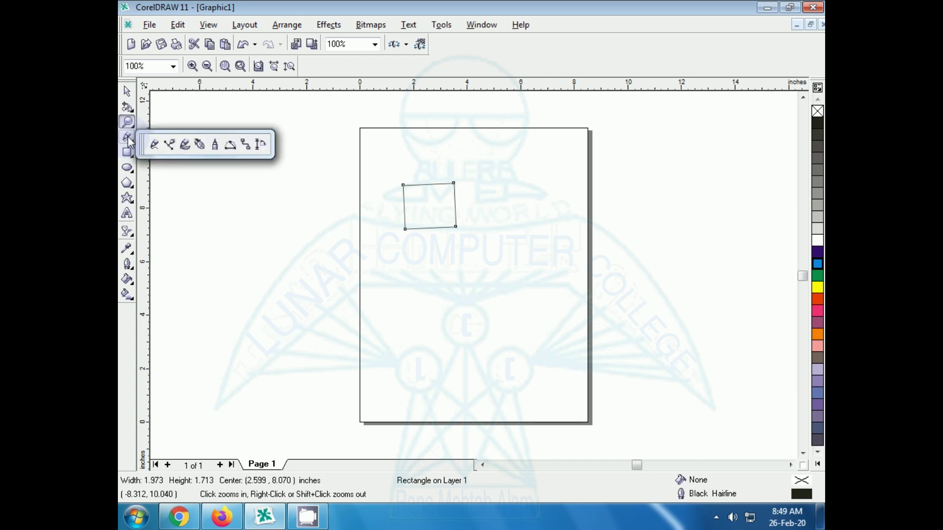
left_click(153, 145)
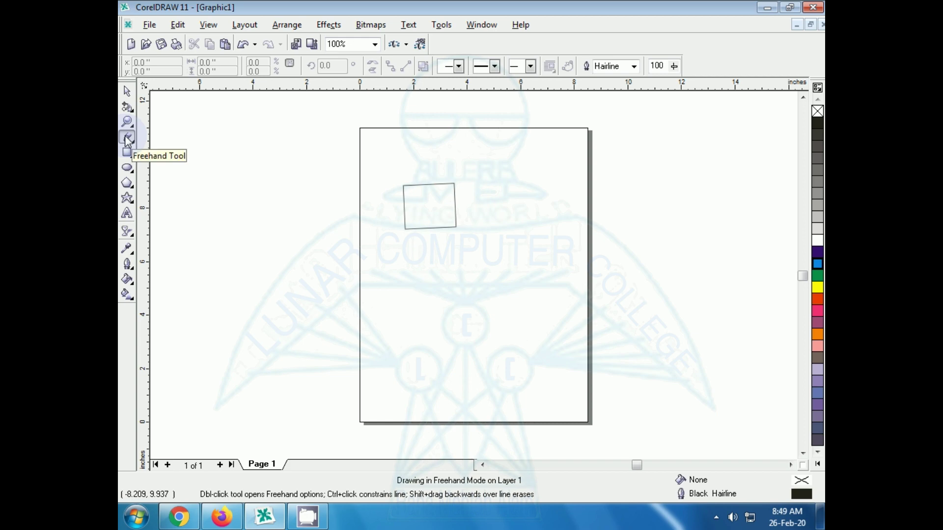
mouse_move(386, 280)
left_mouse_down()
mouse_move(421, 258)
mouse_move(459, 292)
mouse_move(508, 316)
mouse_move(499, 330)
mouse_move(524, 354)
left_mouse_up()
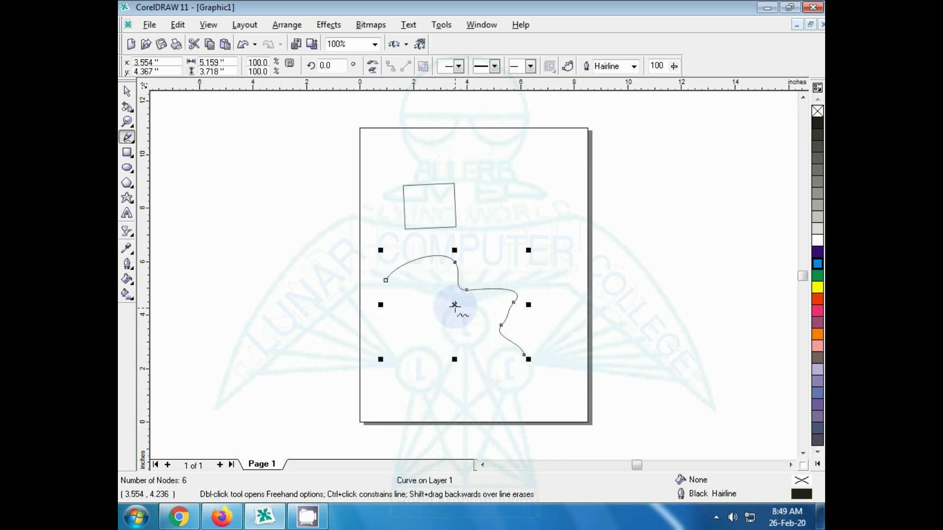
left_click_drag(452, 305, 434, 337)
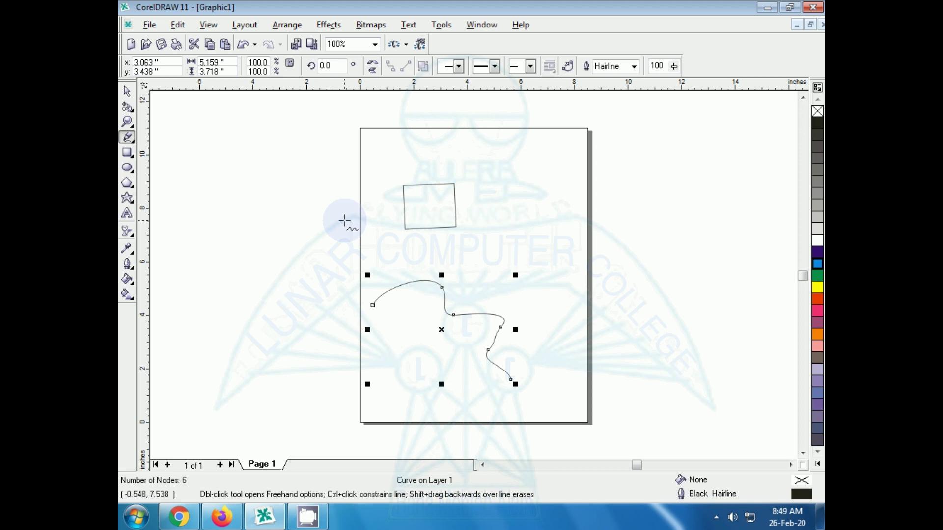
- Draw a straight horizontal freehand line about 7.87 inches long above the rectangle, near the page's upper edge
left_click(368, 147)
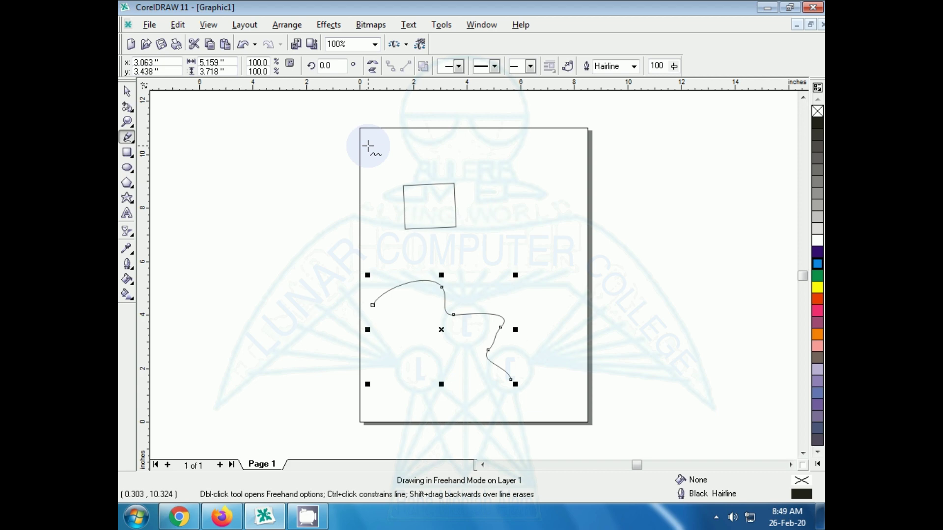
left_click(368, 146)
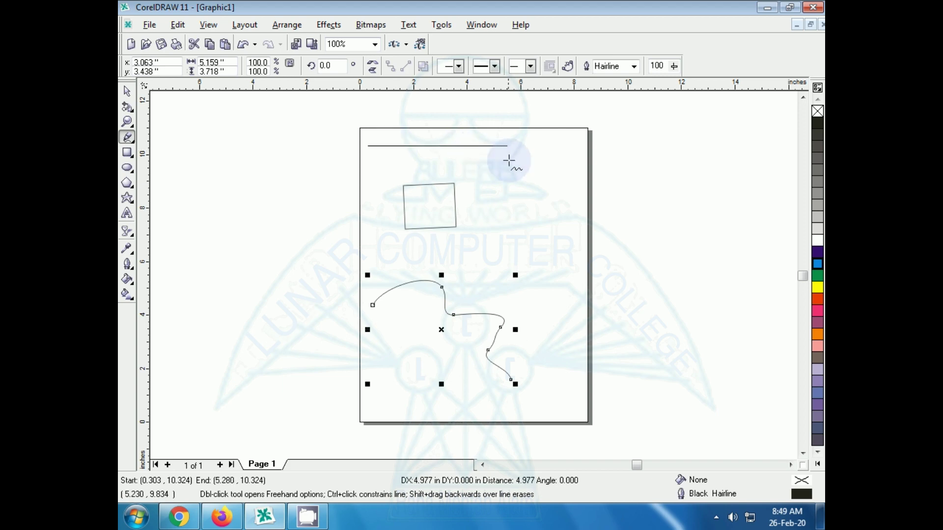
left_click(560, 160)
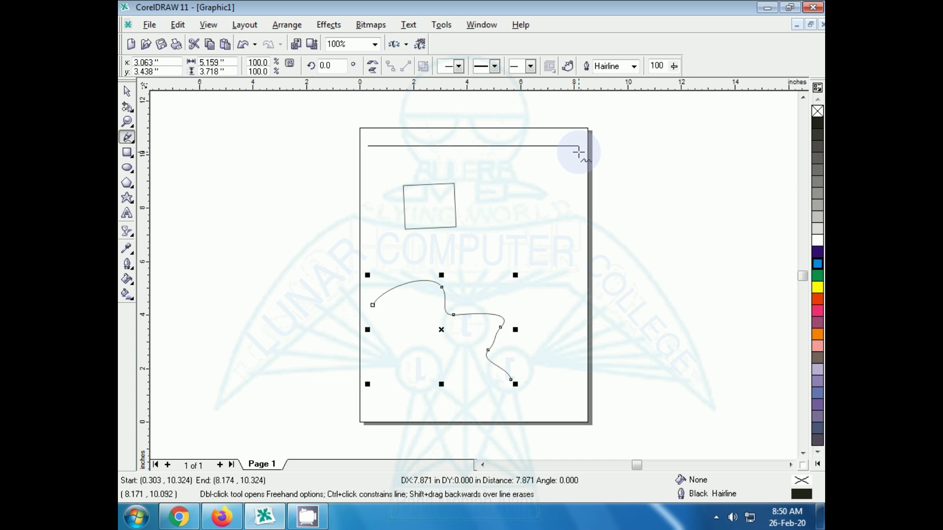
left_click(578, 152)
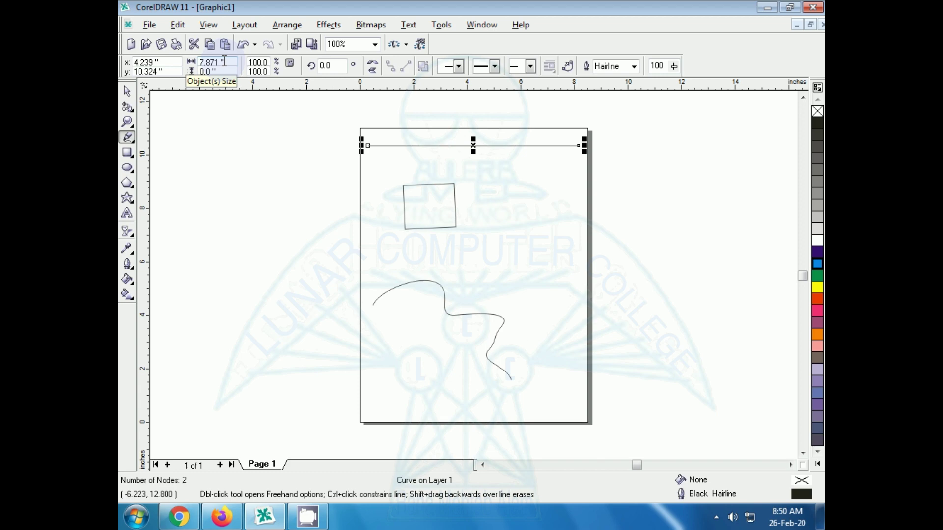
- Add solid triangular arrowheads to the start and end of the horizontal line
left_click(459, 67)
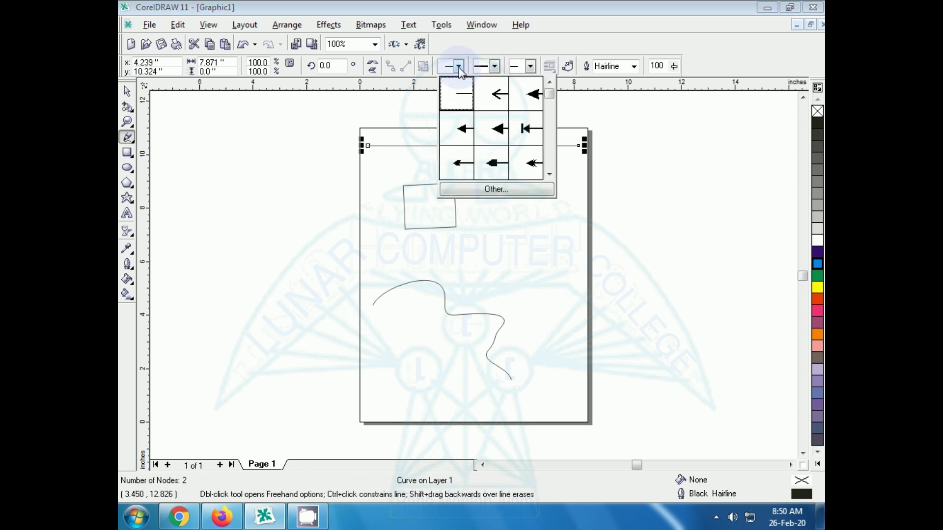
left_click(461, 130)
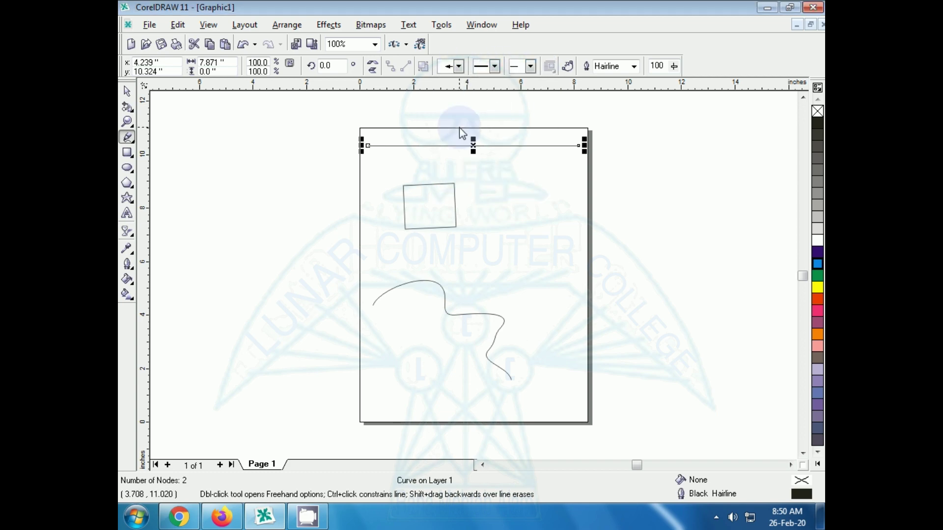
left_click(531, 66)
left_click(595, 103)
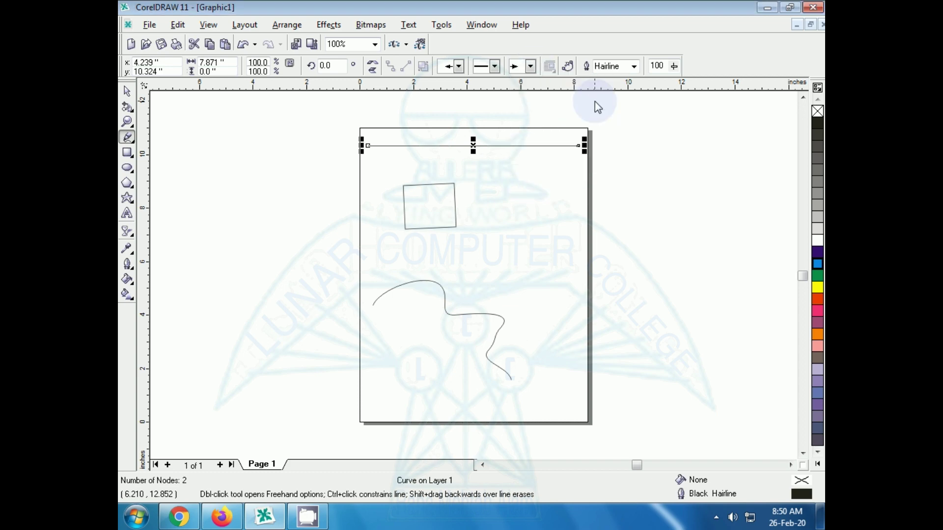
- Give the horizontal arrow line near the page's upper edge a dotted outline style and a 4.0 pt width
left_click(496, 67)
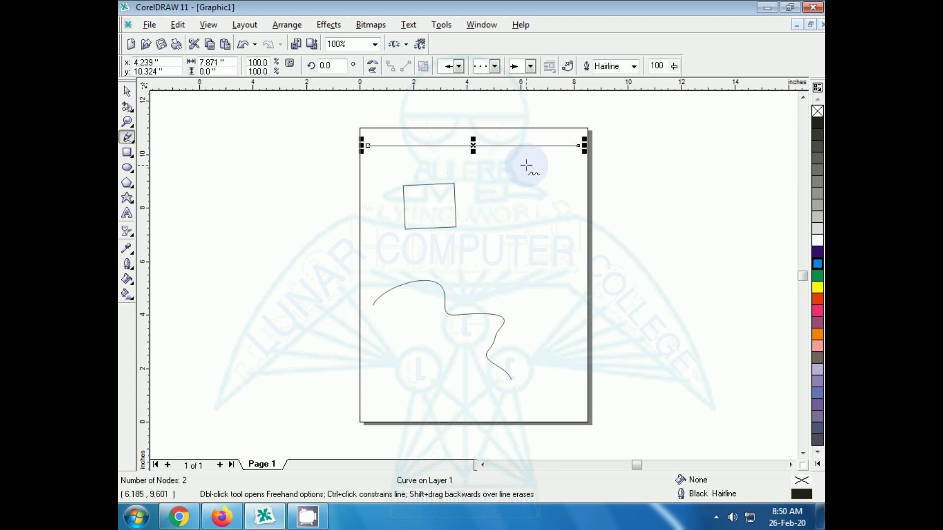
left_click(636, 69)
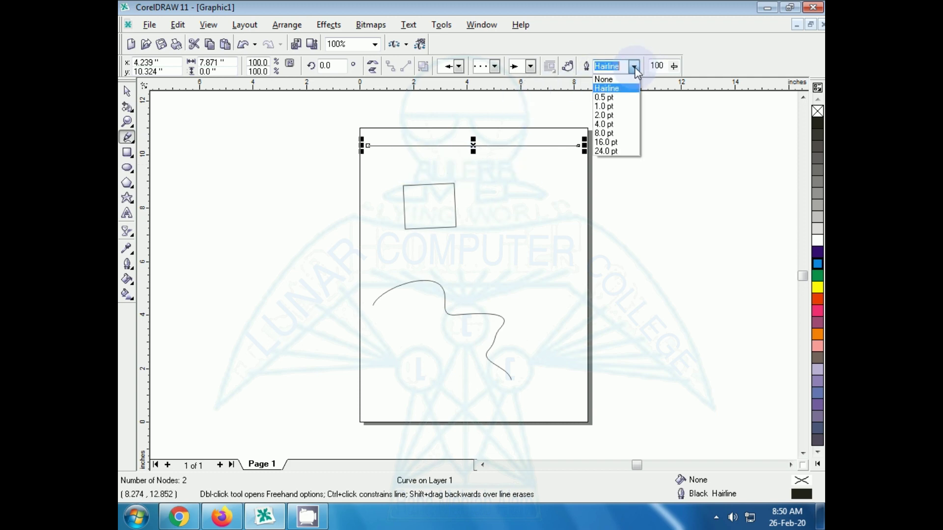
left_click(608, 127)
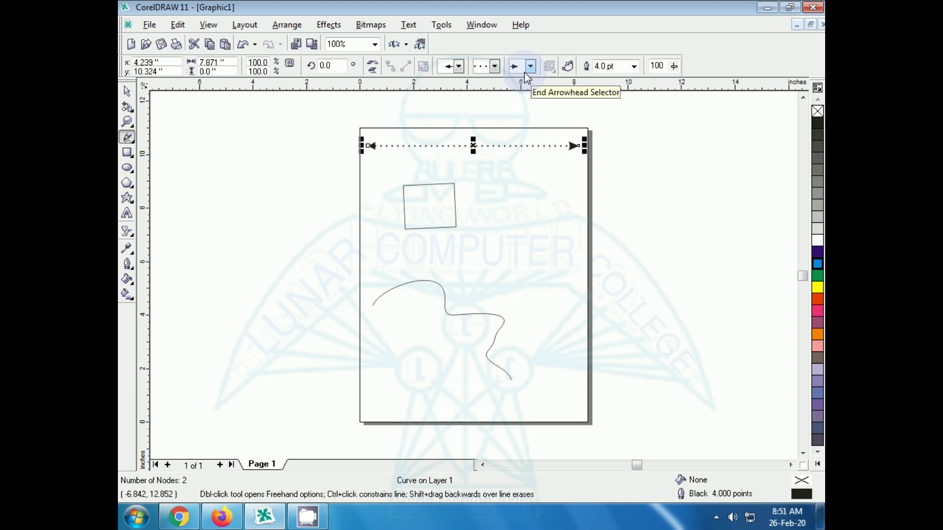
- Draw an open S-shaped path of 16 nodes in short straight segments beside the rectangle with the Bezier tool
left_click(133, 142)
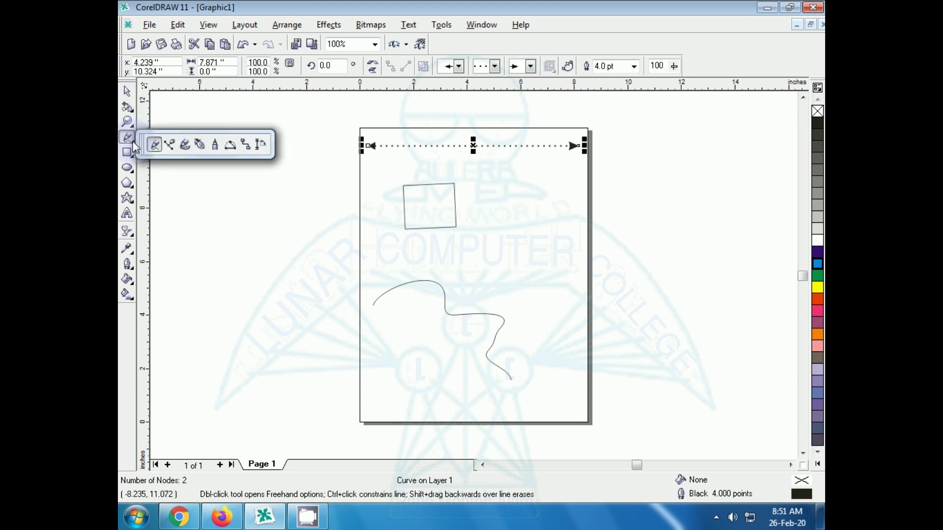
left_click(170, 145)
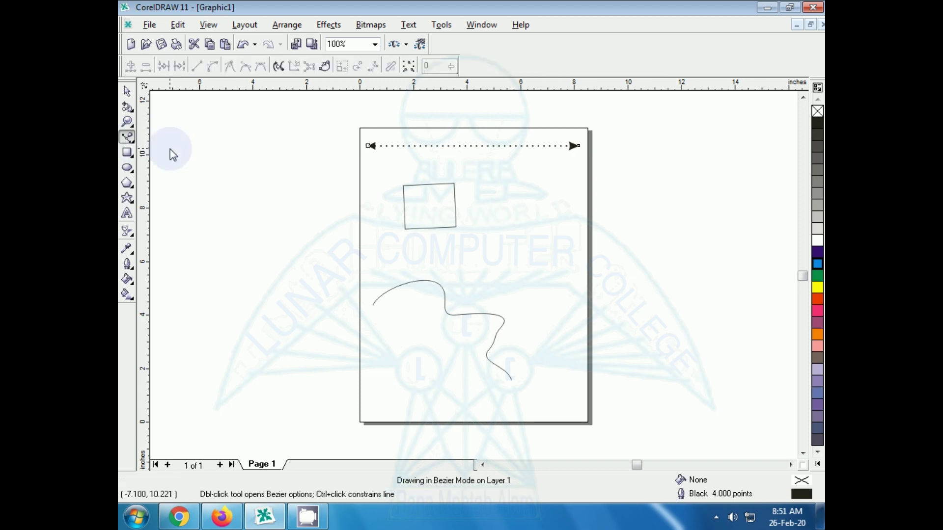
left_click(493, 291)
left_click(460, 271)
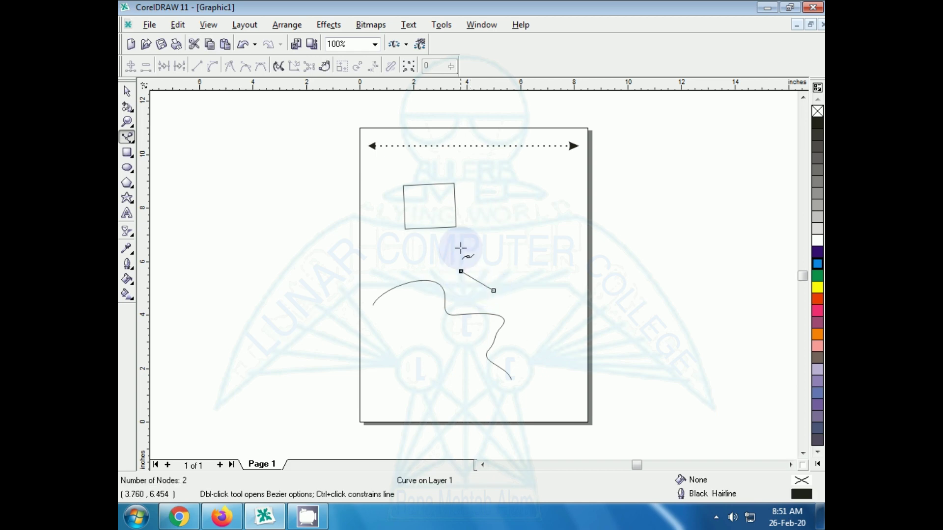
left_click(460, 244)
left_click(467, 213)
left_click(480, 202)
left_click(497, 209)
left_click(508, 224)
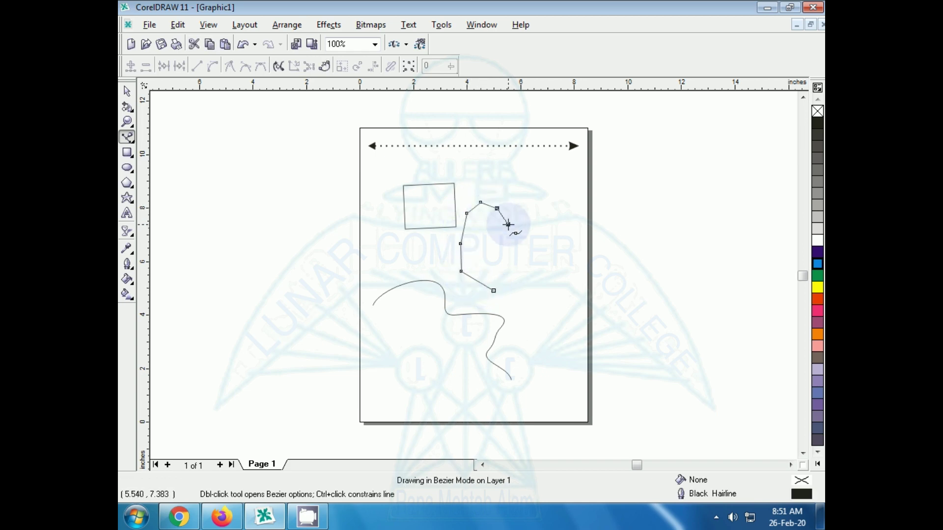
left_click(508, 245)
left_click(516, 269)
left_click(529, 286)
left_click(547, 281)
left_click(544, 255)
left_click(544, 236)
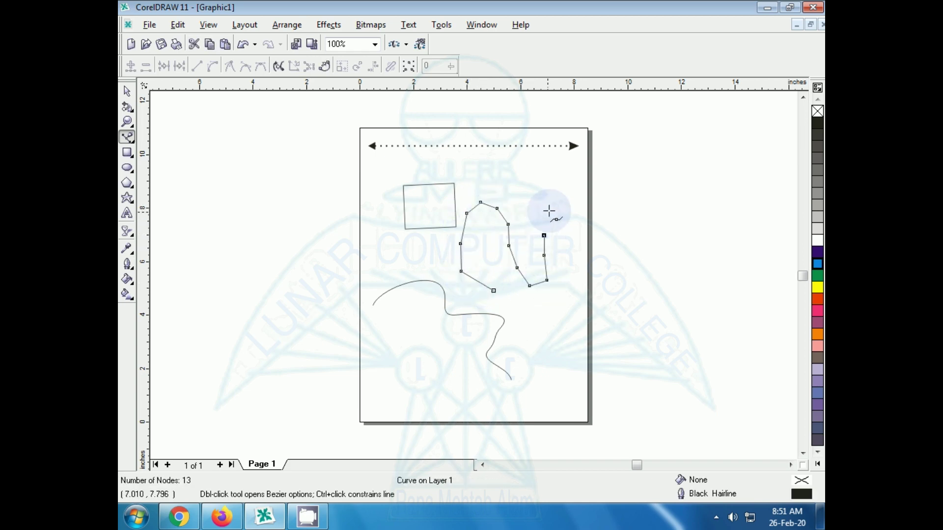
left_click(548, 211)
left_click(558, 198)
left_click(572, 196)
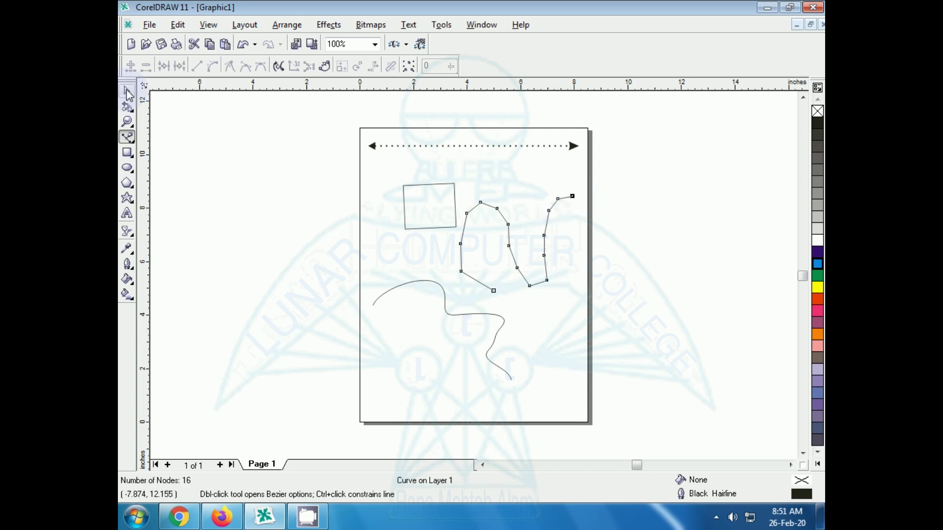
left_click(127, 91)
left_click(355, 279)
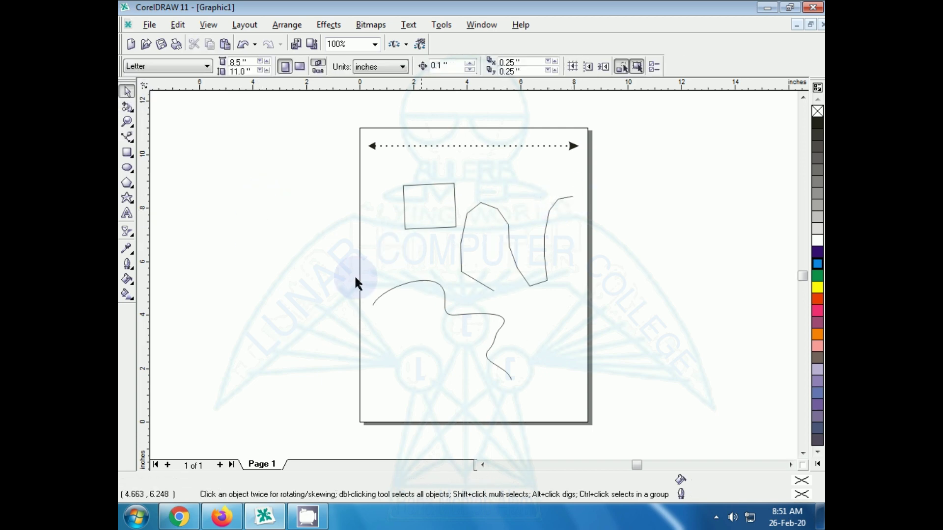
- Draw a tall curved Artistic Media preset stroke 1.0 inch wide from the page's lower-left area to the rectangle, and pick a preset stroke
left_click(132, 141)
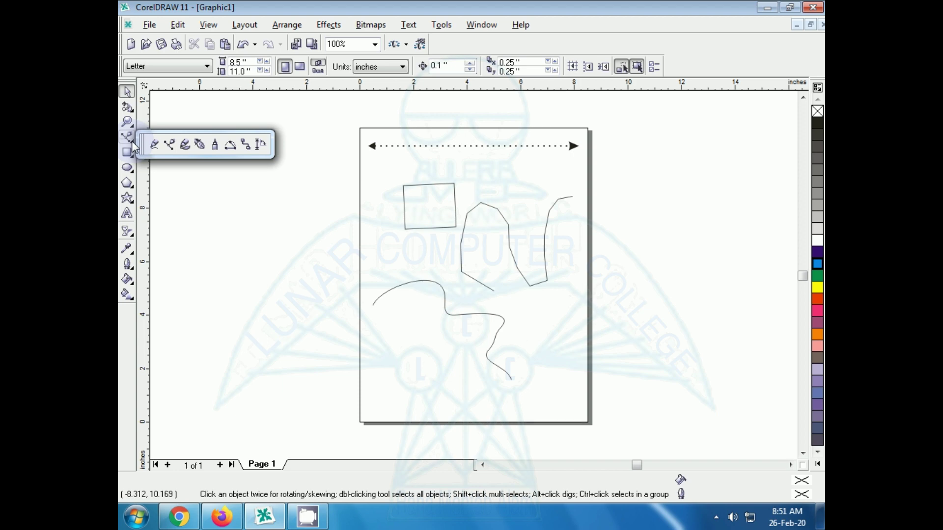
left_click(184, 145)
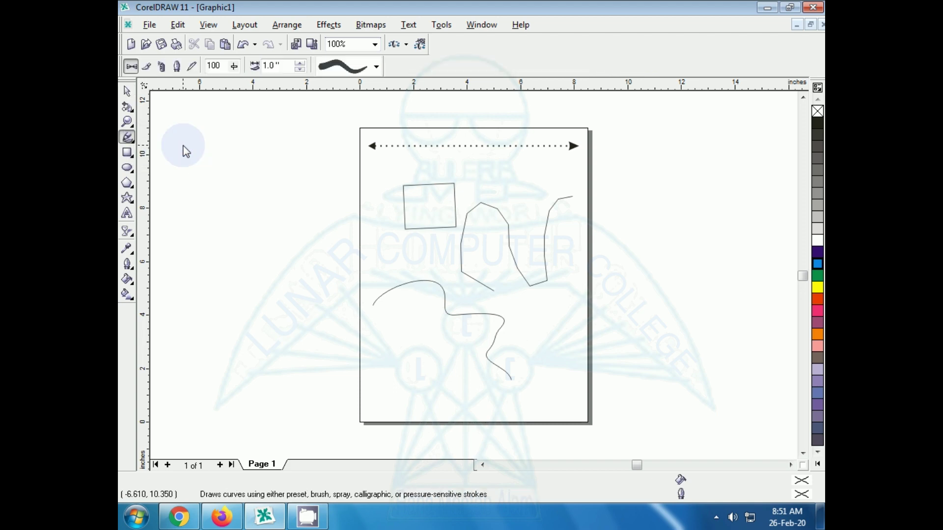
mouse_move(415, 396)
left_mouse_down()
mouse_move(381, 353)
mouse_move(377, 317)
mouse_move(394, 237)
mouse_move(430, 182)
left_mouse_up()
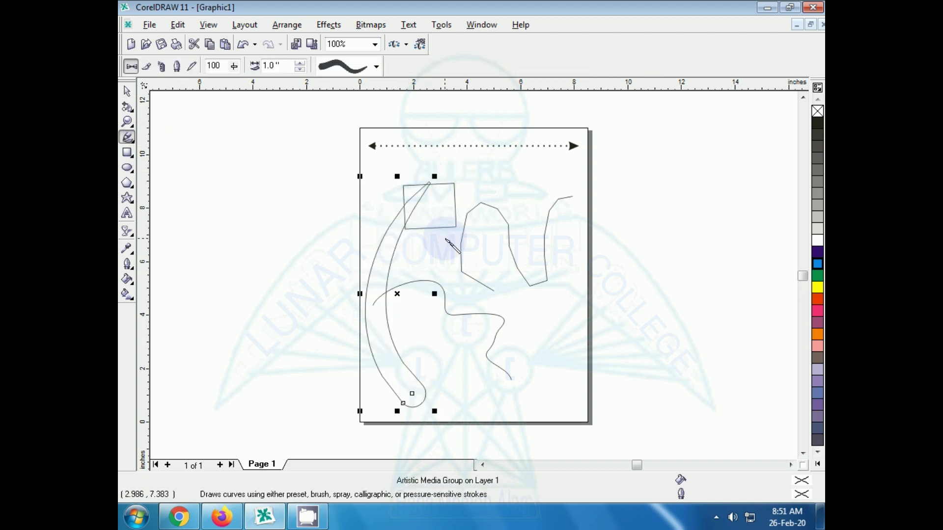
left_click(131, 67)
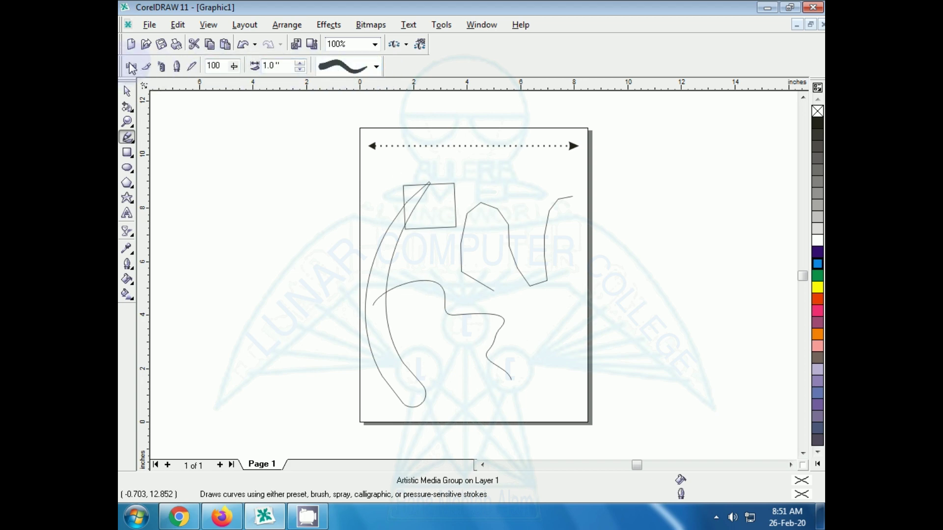
left_click(376, 67)
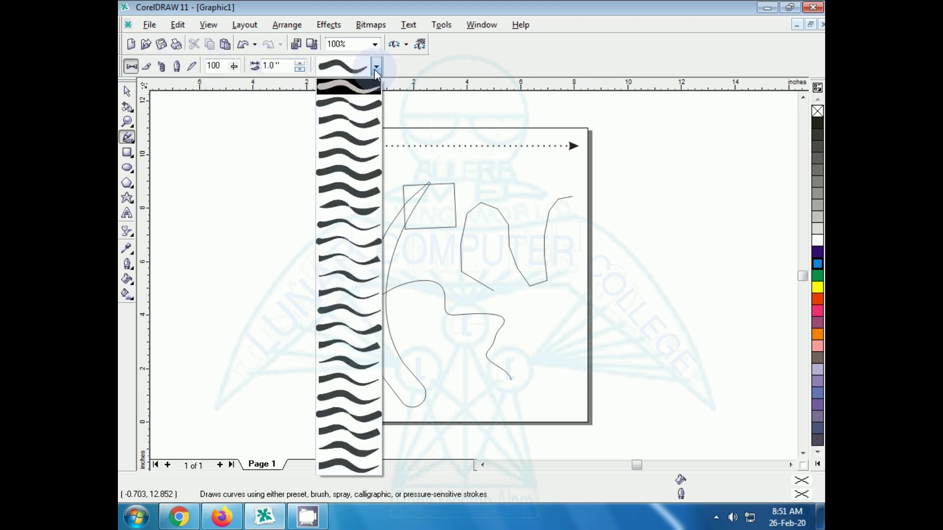
left_click(363, 104)
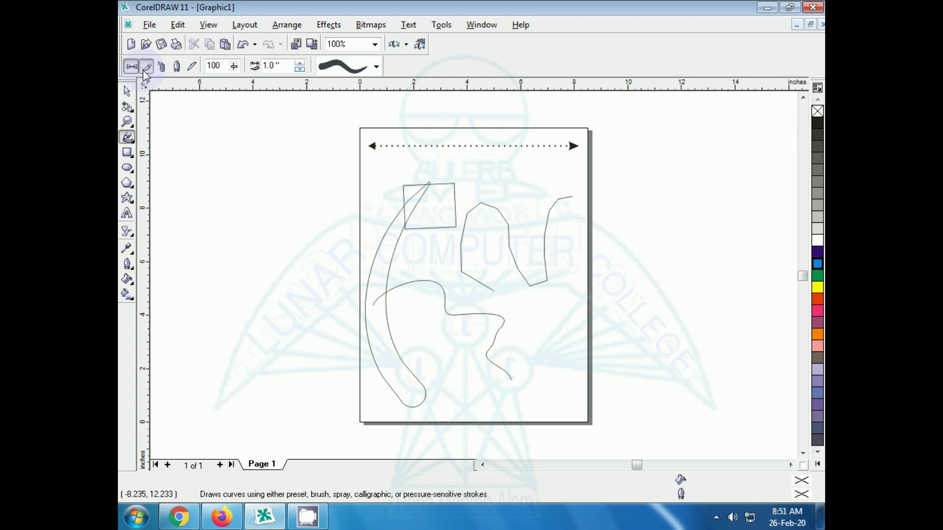
- Paint four short upright strokes across the page's lower part with a streaky Artistic Media brush 1.0 inch wide
left_click(146, 68)
left_click(392, 68)
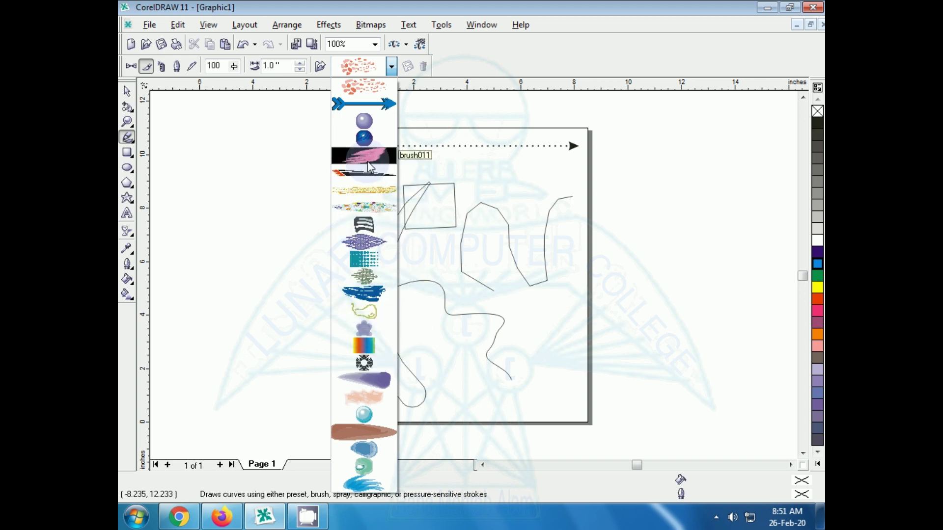
left_click(368, 160)
left_click_drag(474, 415, 423, 326)
mouse_move(494, 399)
left_mouse_down()
mouse_move(482, 332)
mouse_move(521, 340)
left_mouse_up()
left_click_drag(560, 401, 547, 331)
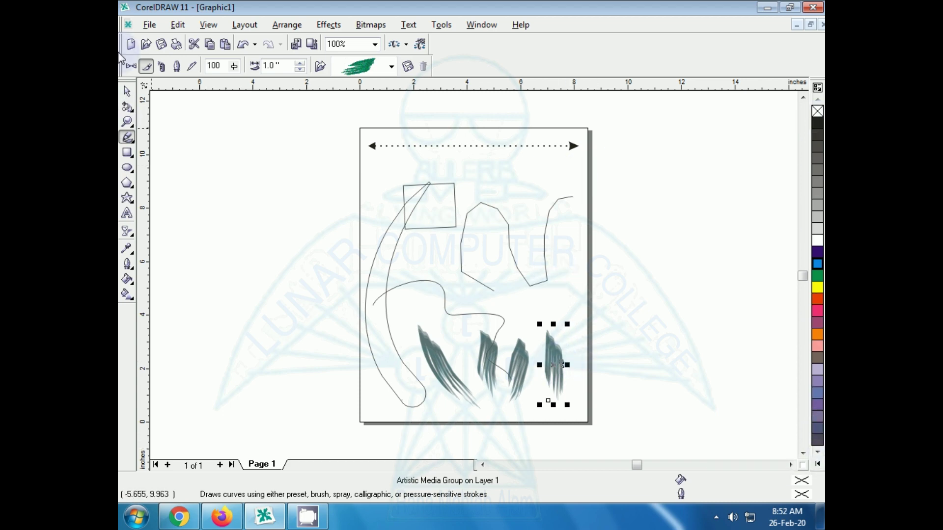
left_click(127, 91)
left_click(234, 223)
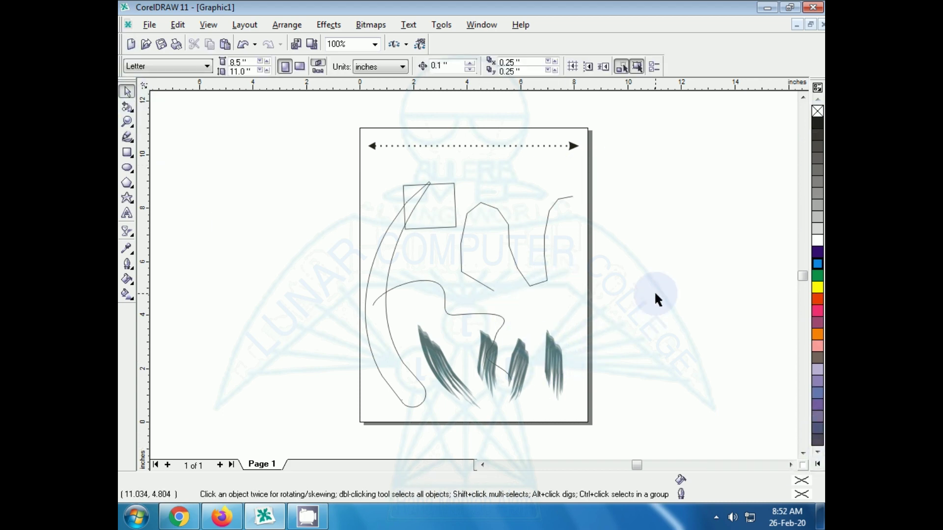
- Select the four brush strokes near the page's bottom and recolour them in turn with green, yellow and red
left_click_drag(653, 295, 398, 440)
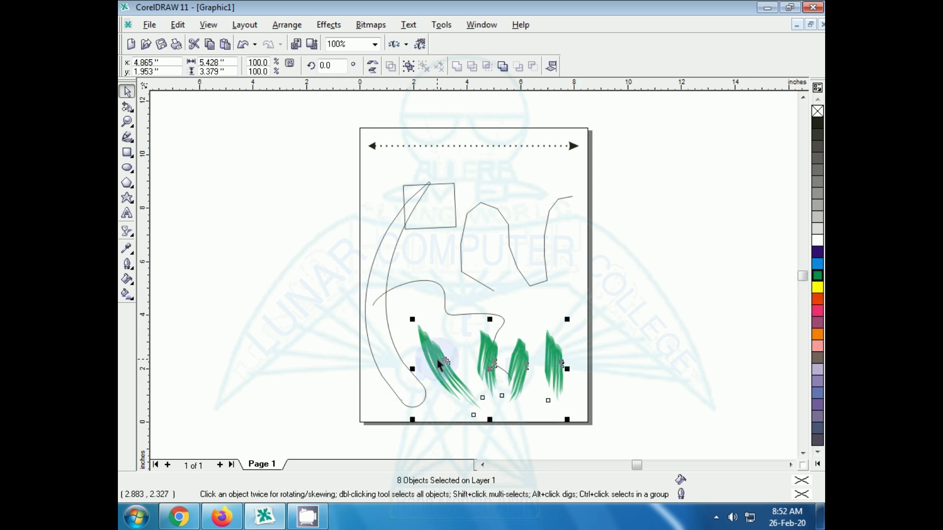
left_click(815, 289)
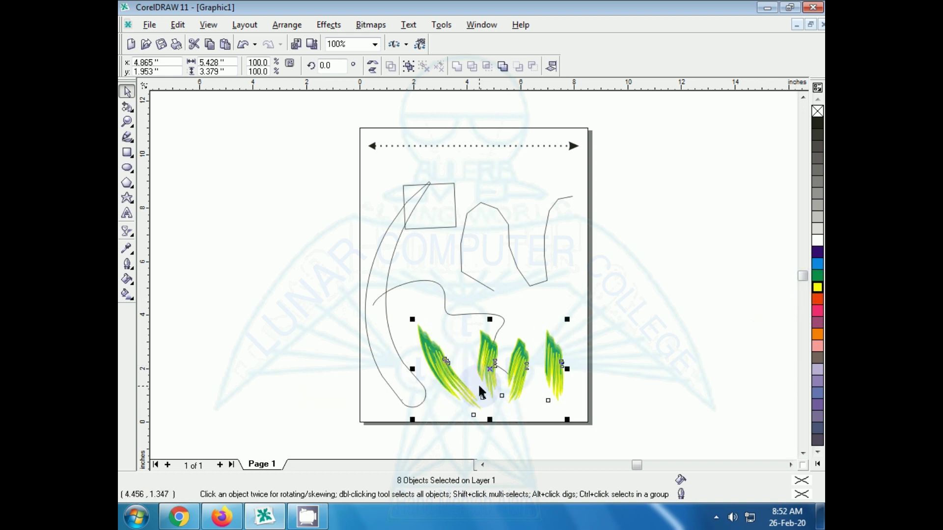
left_click(821, 299)
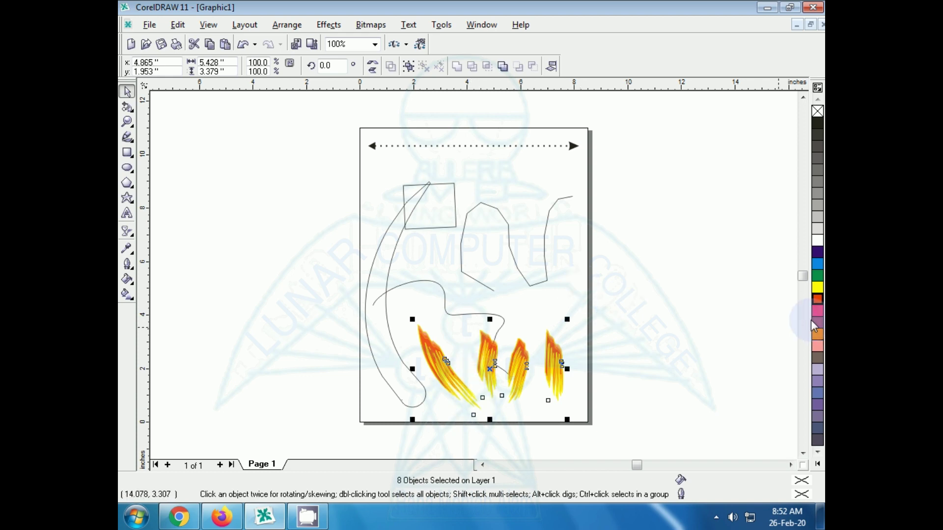
- Fill the rectangle with Cyan, colour its outline Red, and examine the outline closely at the upper-left corner
left_click(425, 236)
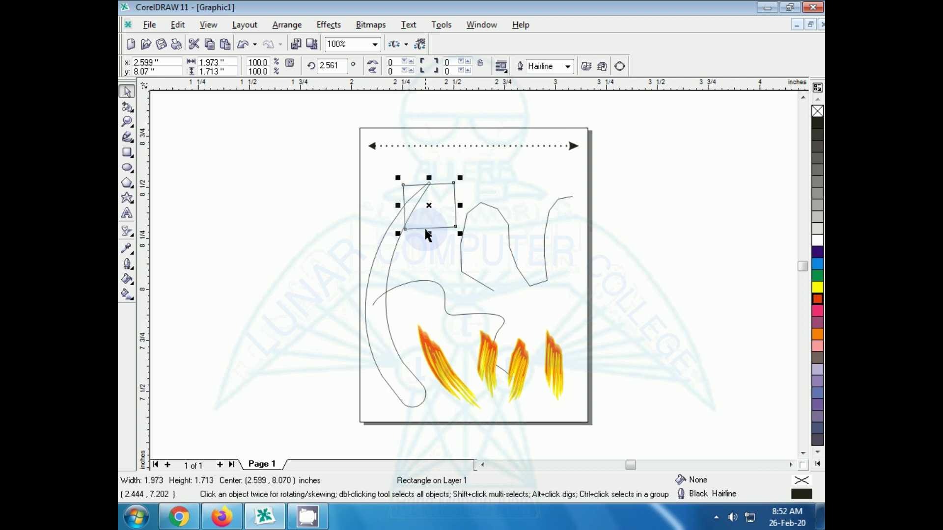
key("shift+F2")
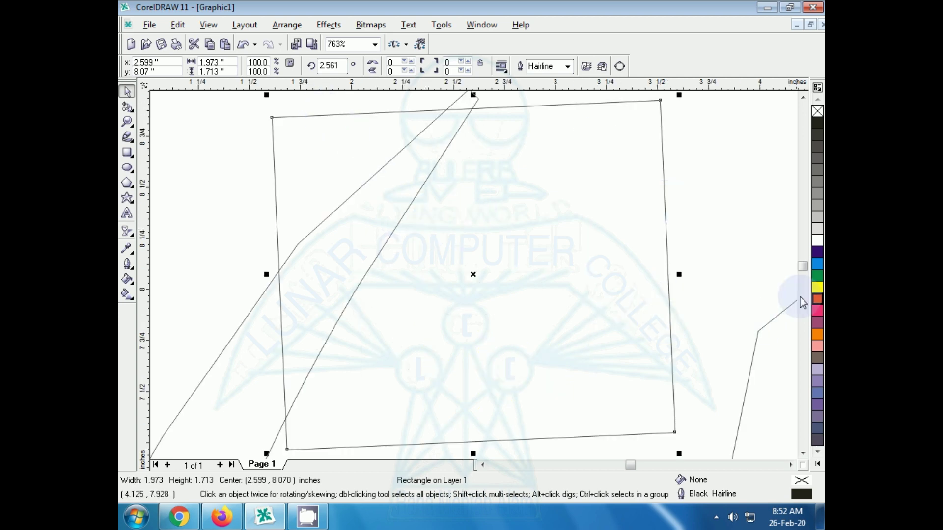
left_click(817, 265)
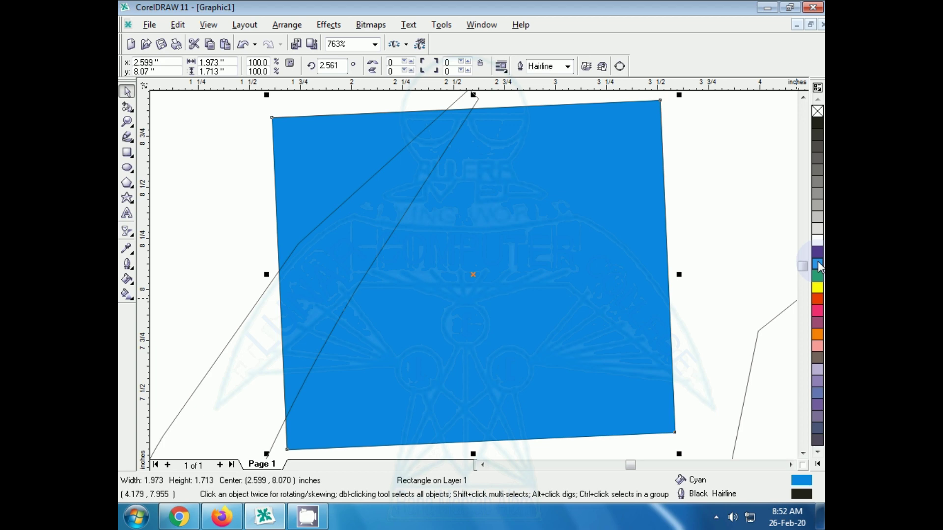
right_click(817, 303)
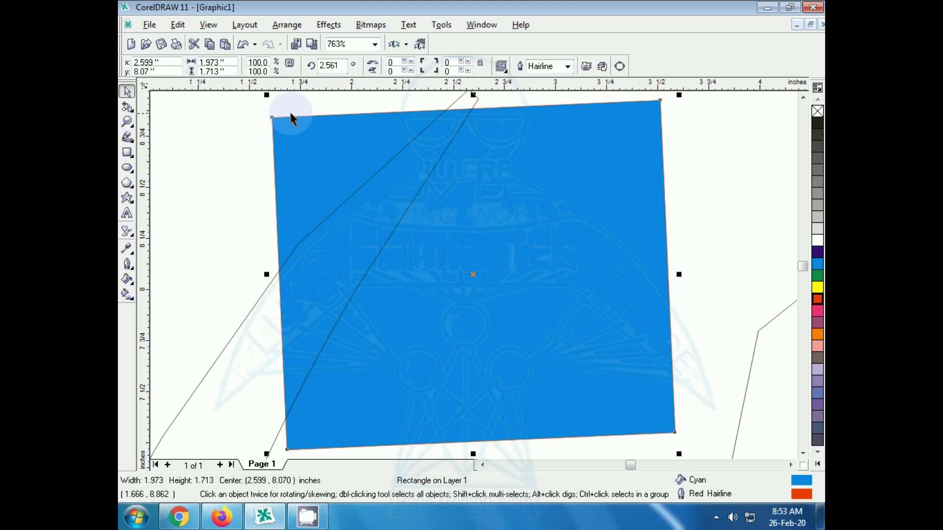
left_click(127, 122)
left_click_drag(257, 113, 297, 143)
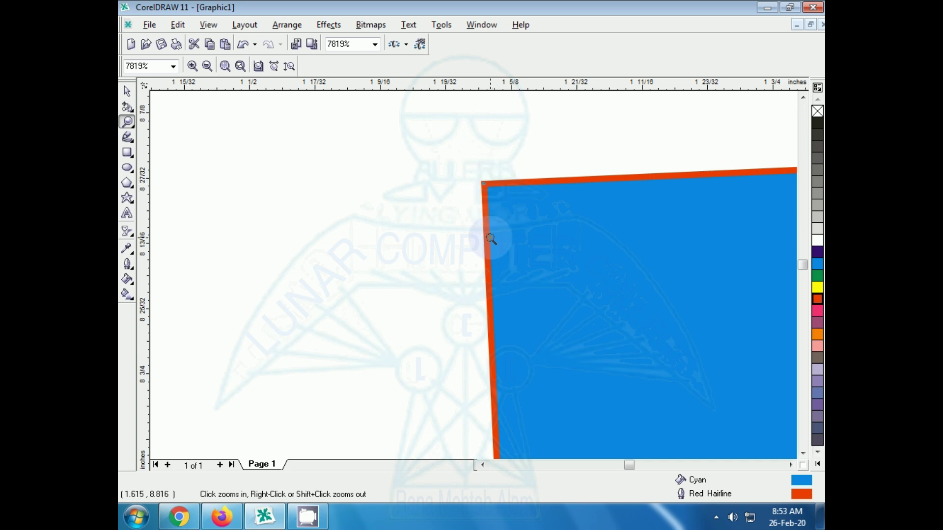
left_click(128, 93)
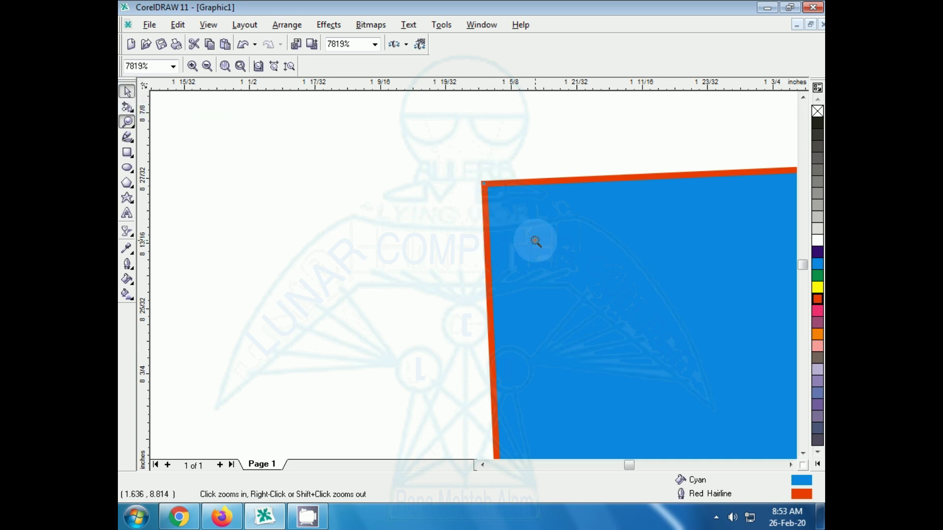
left_click(128, 92)
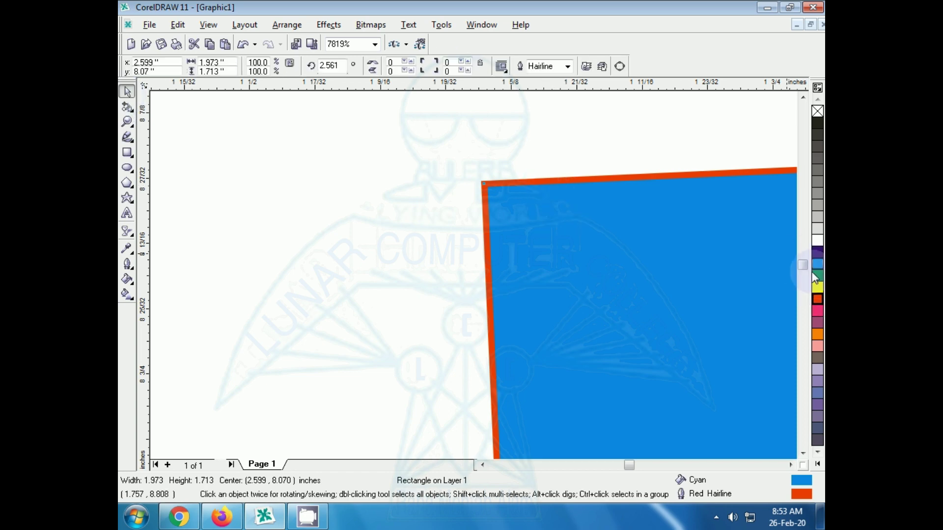
- Colour the rectangle's outline Yellow and its fill Orange, and return to the full-page view
right_click(817, 286)
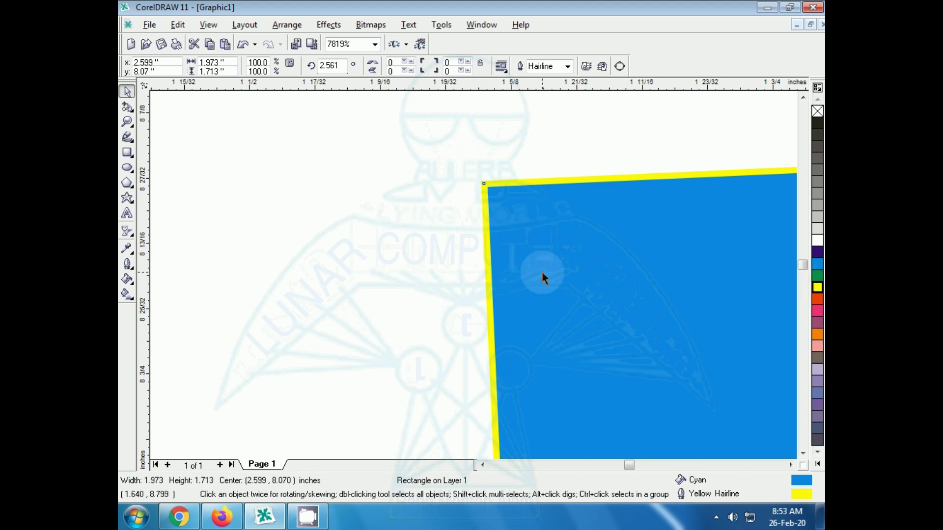
left_click(815, 335)
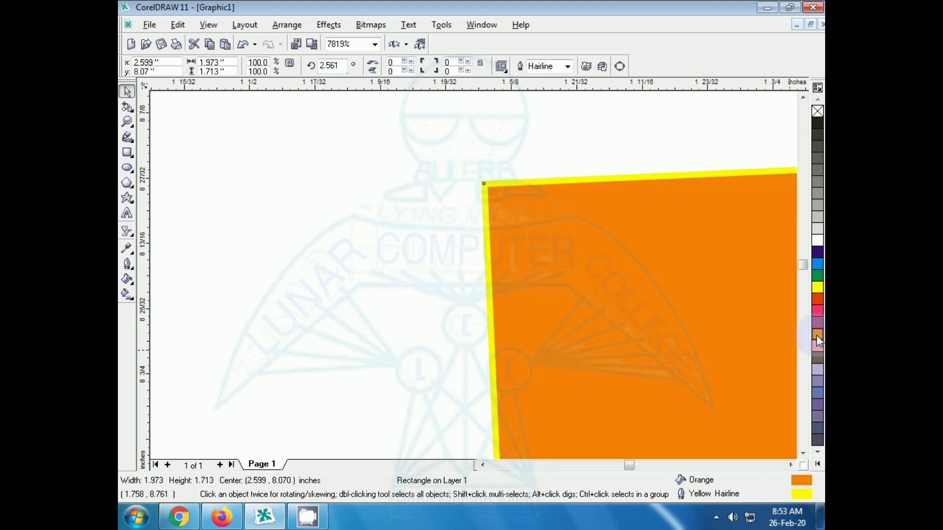
key("shift+F4")
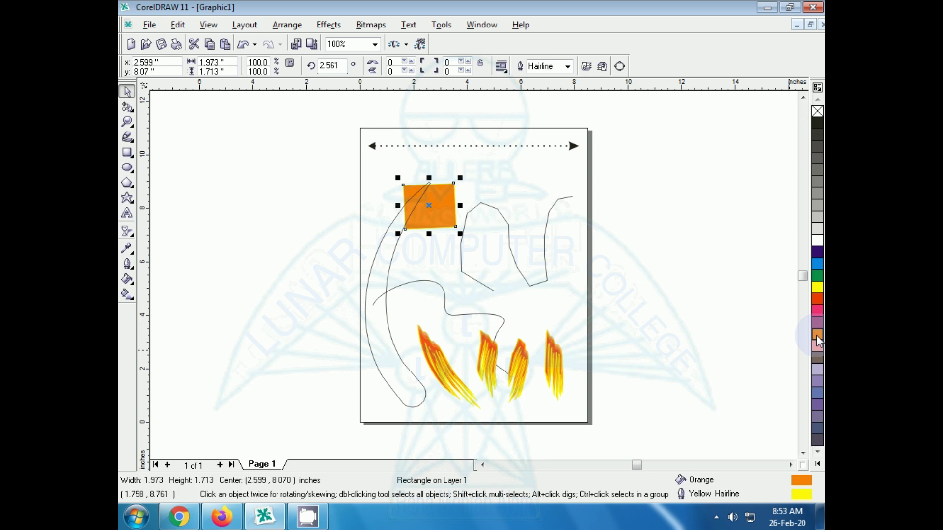
left_click_drag(317, 111, 615, 444)
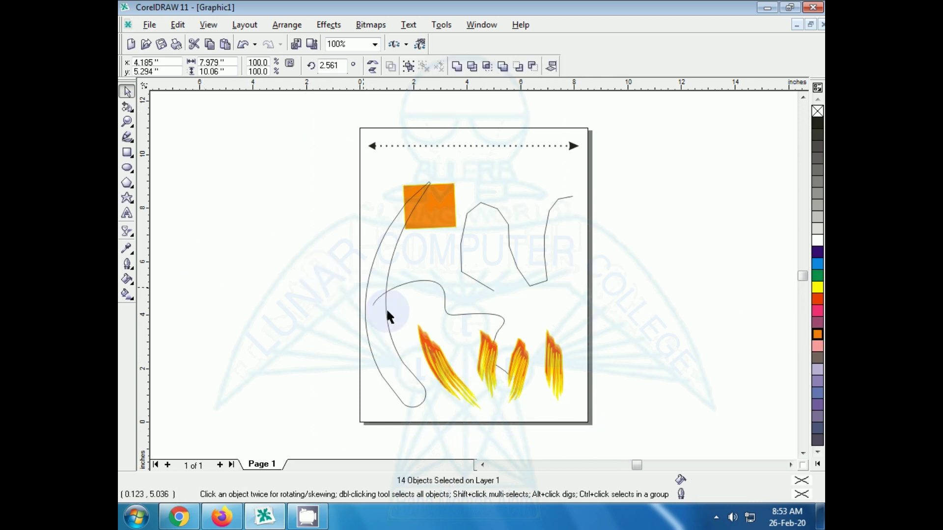
left_click(401, 299)
left_click(428, 362)
left_click(294, 274)
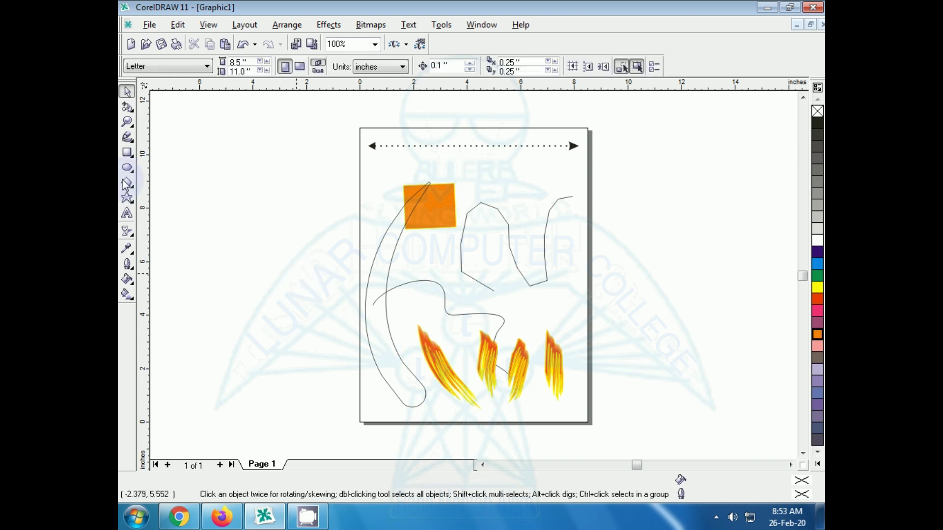
- Paint a long looping stroke across the page with the glassy turquoise sphere Artistic Media brush at 1.0 inch width
left_click(128, 137)
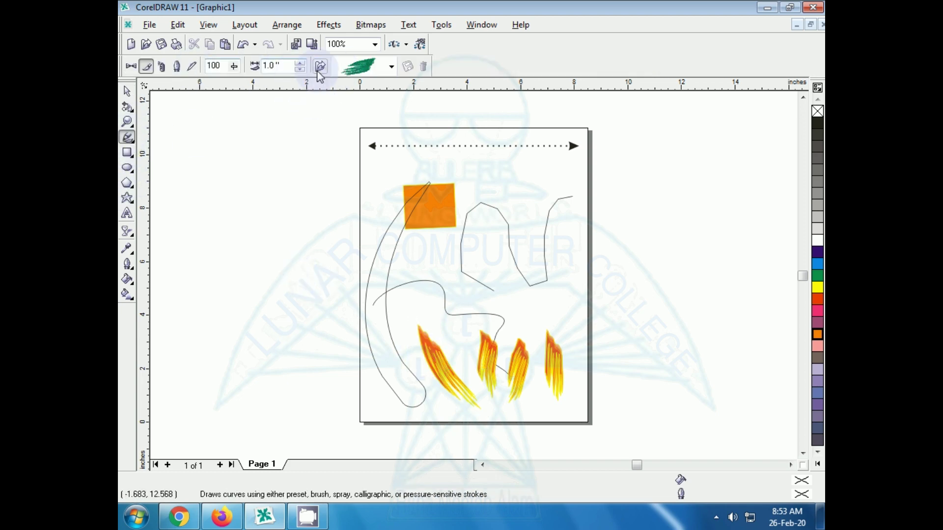
left_click(392, 67)
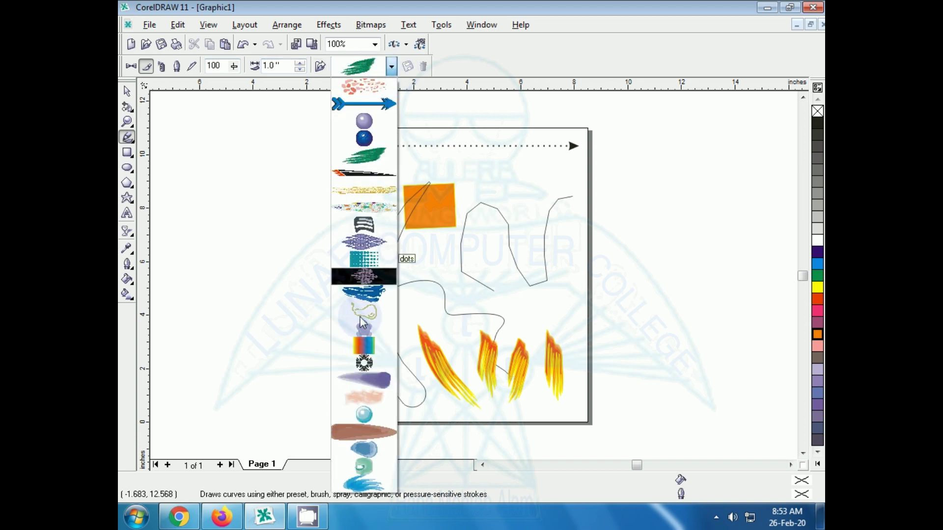
left_click(363, 414)
mouse_move(383, 408)
left_mouse_down()
mouse_move(377, 289)
mouse_move(415, 210)
mouse_move(488, 339)
mouse_move(630, 344)
left_mouse_up()
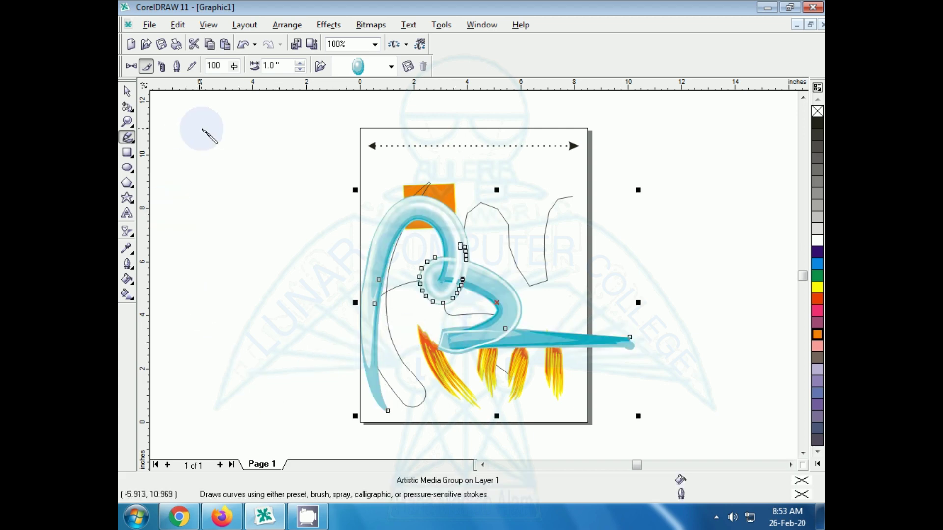
- Spray three trails of autumn leaves over the page with the Artistic Media Sprayer, using the leaves spraylist in random order
left_click(161, 65)
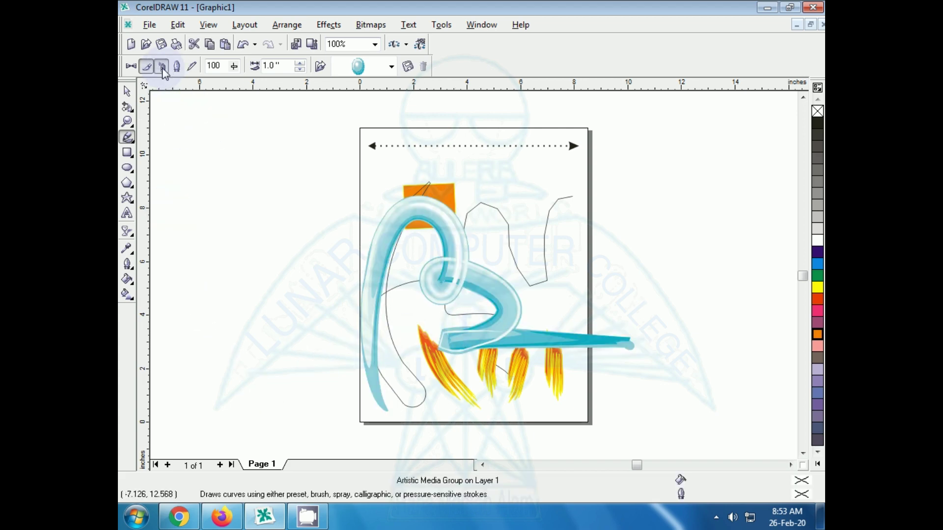
left_click(390, 69)
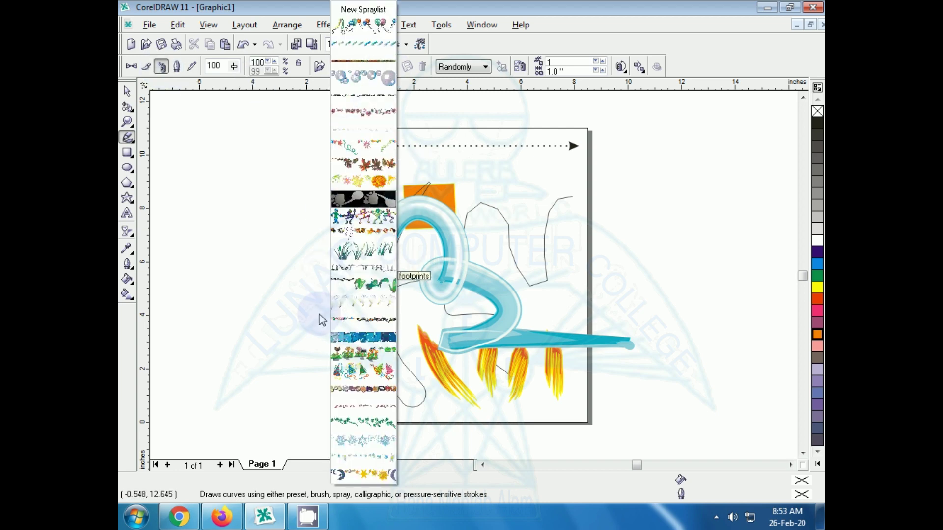
left_click(364, 231)
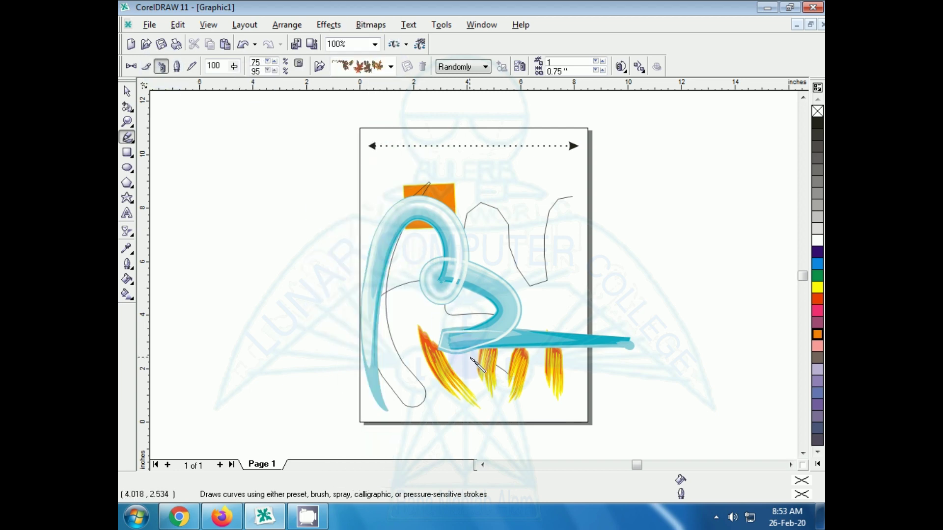
left_click_drag(403, 245, 412, 220)
left_click_drag(476, 350, 522, 204)
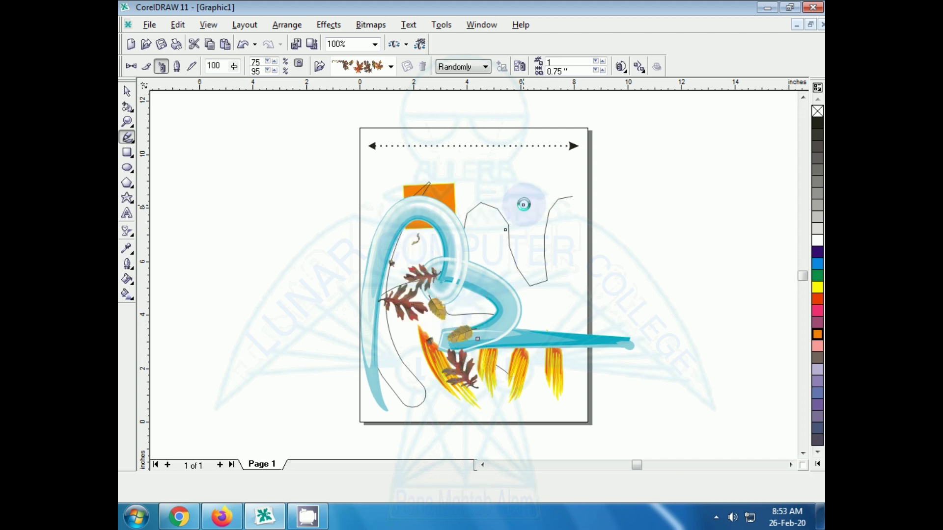
left_click_drag(466, 196, 418, 147)
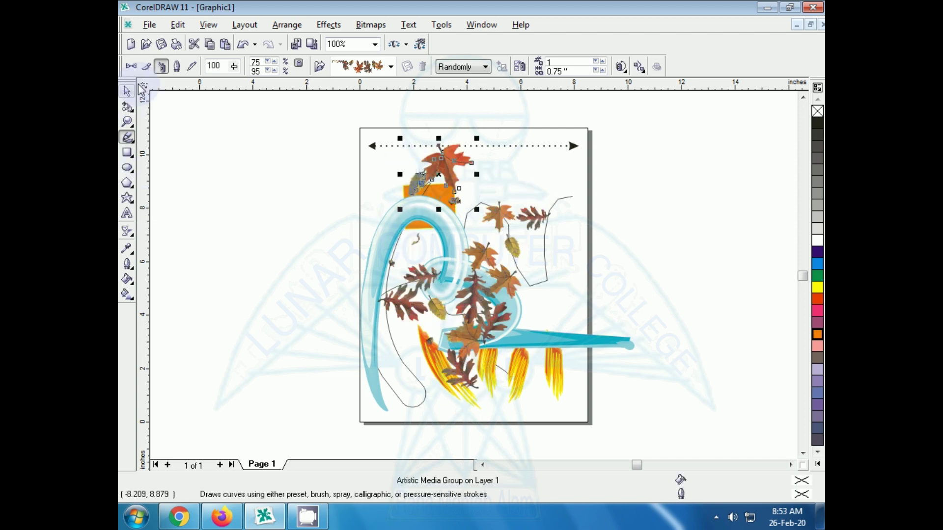
- Change the topmost leaf trail to the grass spraylist and spray five more trails of grass across the page
left_click(391, 66)
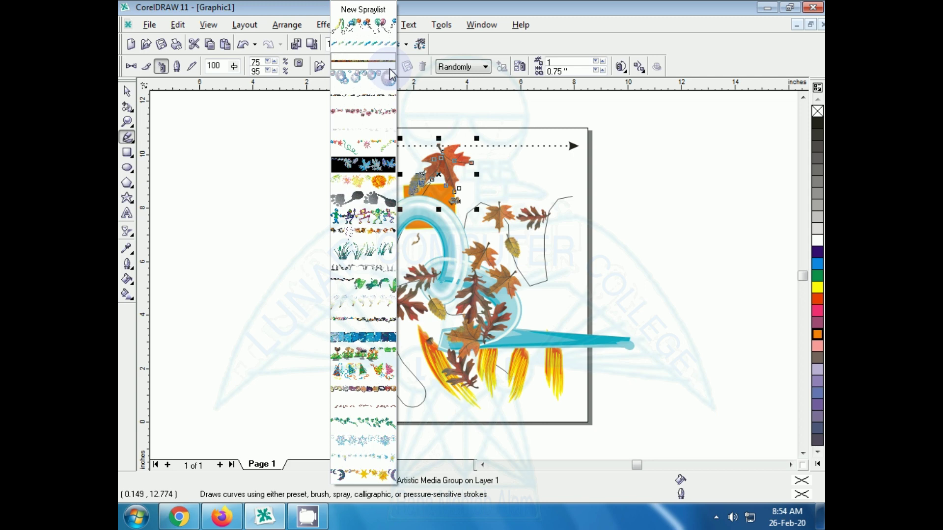
left_click(349, 255)
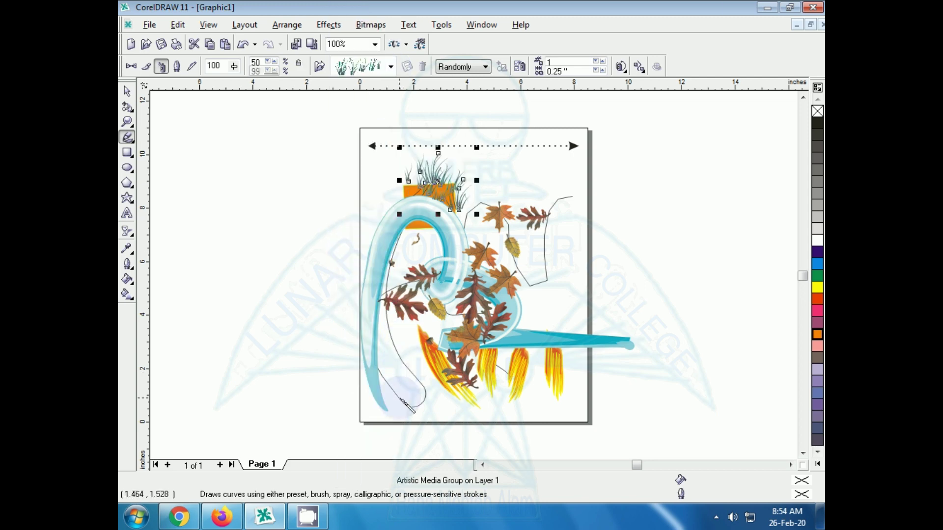
left_click_drag(400, 399, 391, 326)
left_click_drag(548, 375, 536, 271)
left_click_drag(479, 268, 407, 178)
left_click_drag(491, 198, 502, 166)
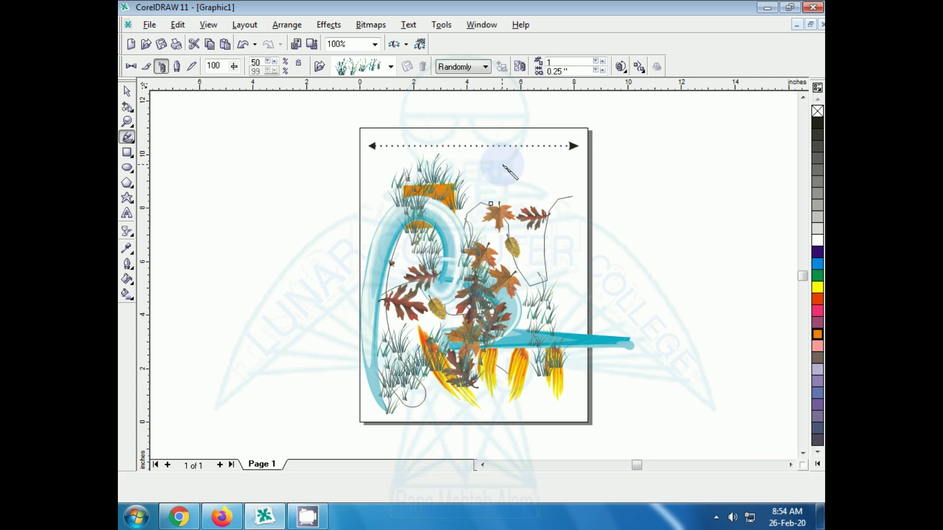
left_click_drag(532, 267, 549, 227)
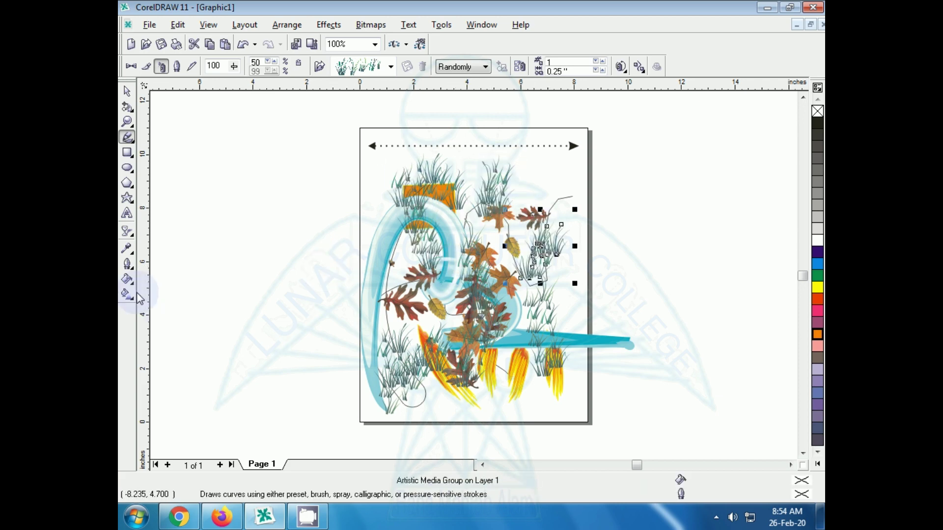
- Draw a closed straight-segment shape about 4.1 inches wide and 10.8 inches high left of the page with the Pen tool
left_click(132, 141)
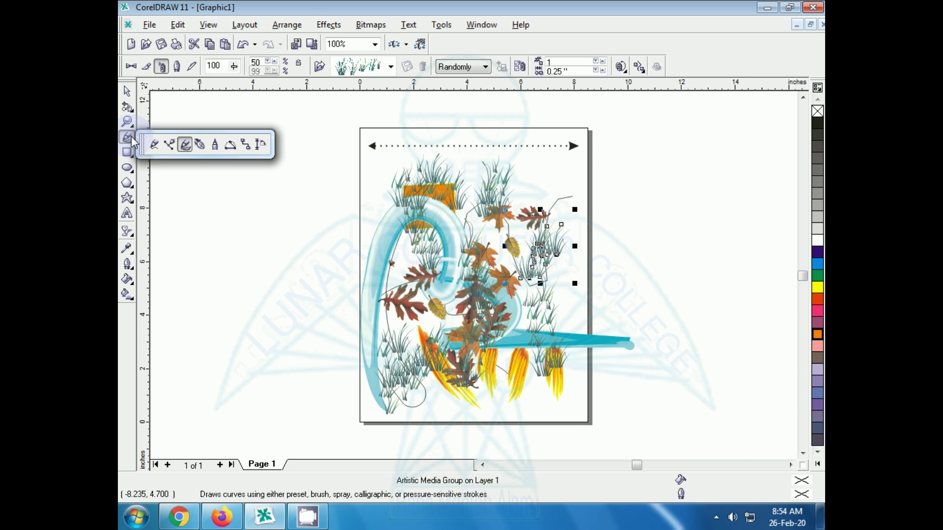
left_click(199, 143)
left_click(260, 316)
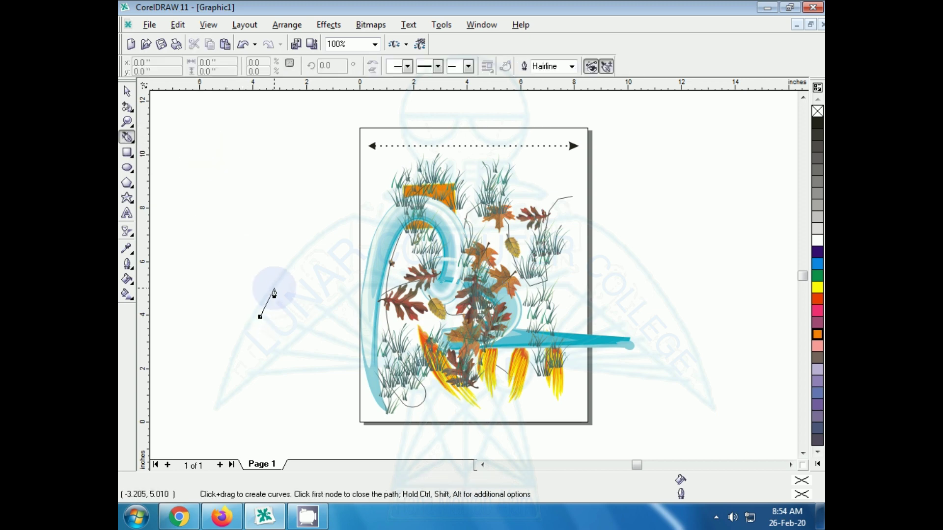
left_click(269, 269)
left_click(262, 230)
left_click(235, 188)
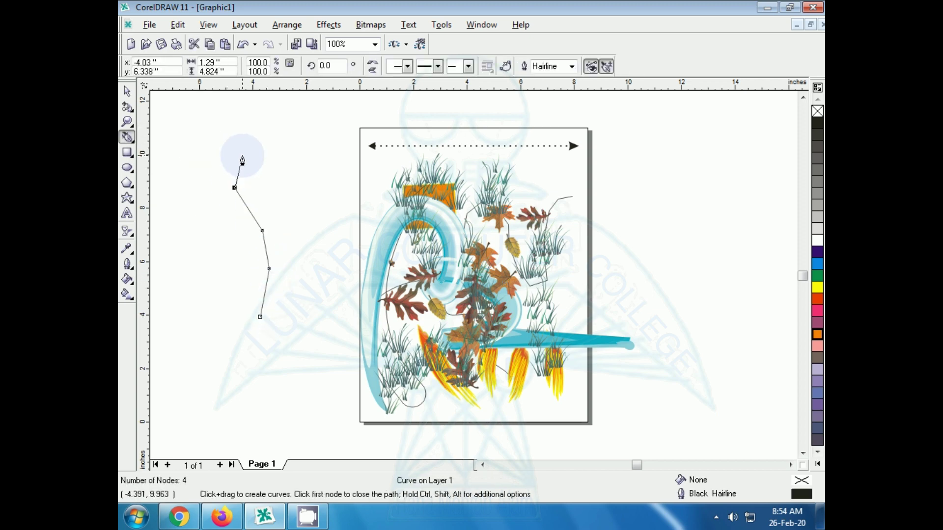
left_click(242, 155)
left_click(259, 133)
left_click(281, 134)
left_click(308, 177)
left_click(313, 234)
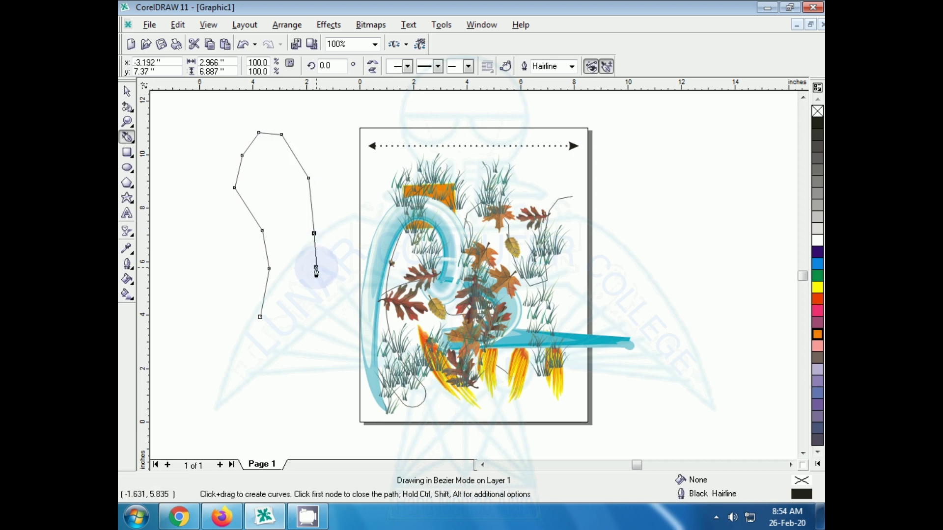
left_click(315, 267)
left_click(325, 296)
left_click(338, 338)
left_click(345, 359)
left_click(343, 395)
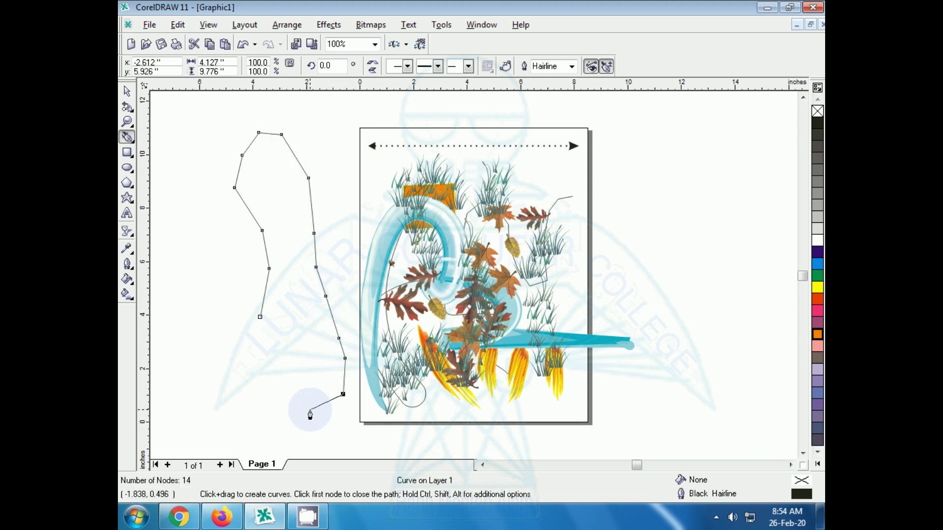
left_click(309, 409)
left_click(282, 420)
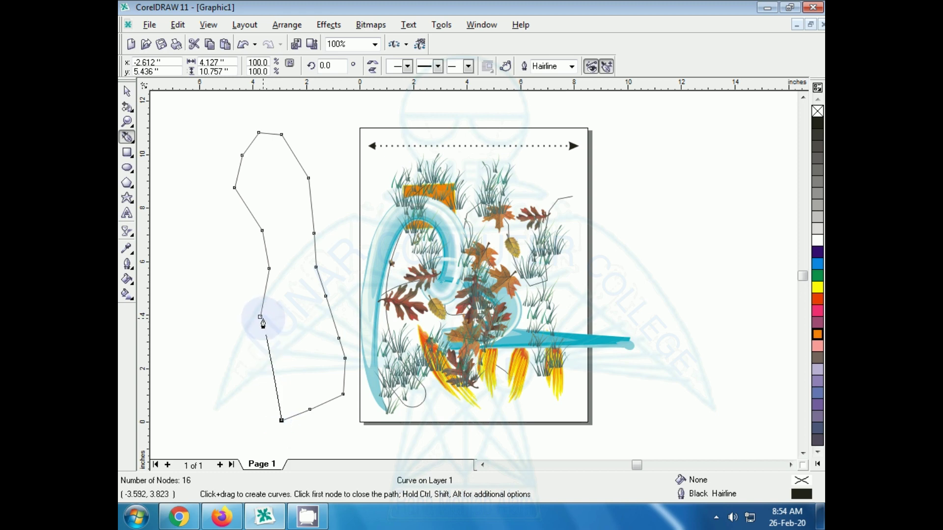
left_click(260, 317)
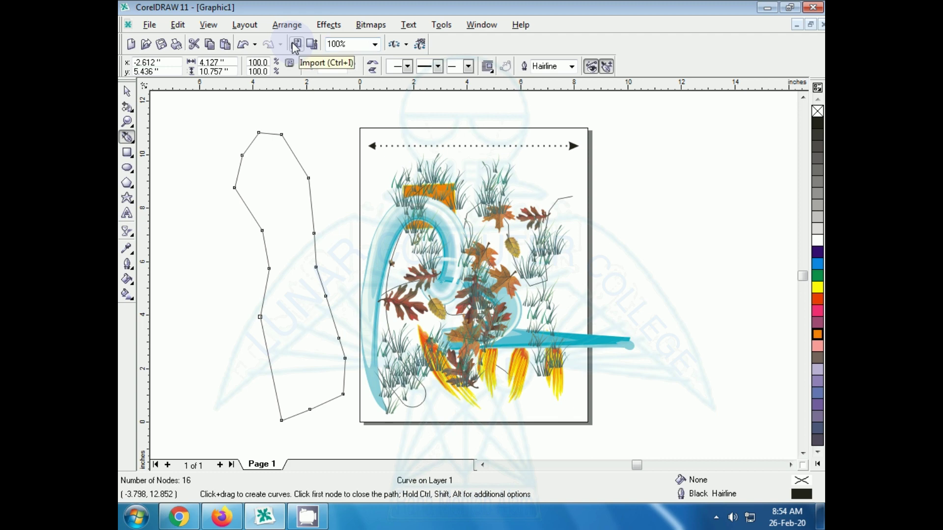
- Delete the closed Pen-drawn shape left of the page
left_click(126, 91)
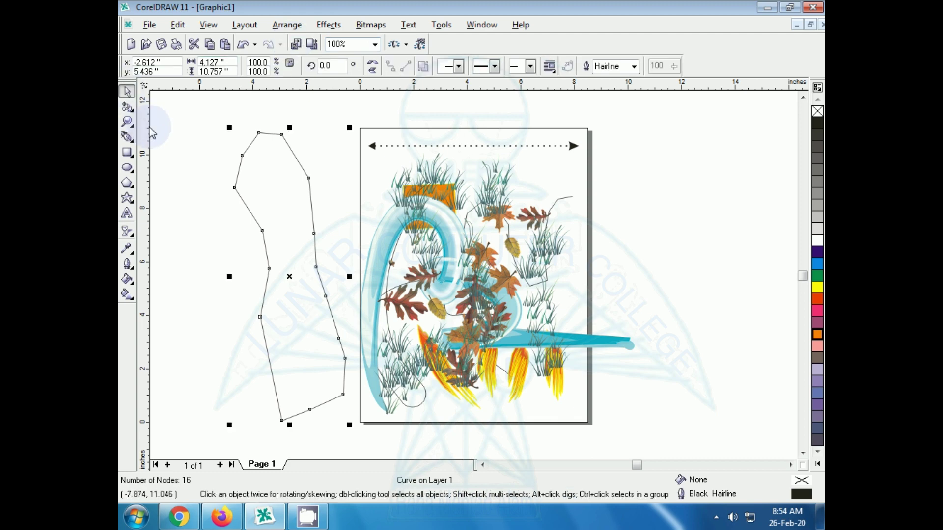
key("F10")
key("Delete")
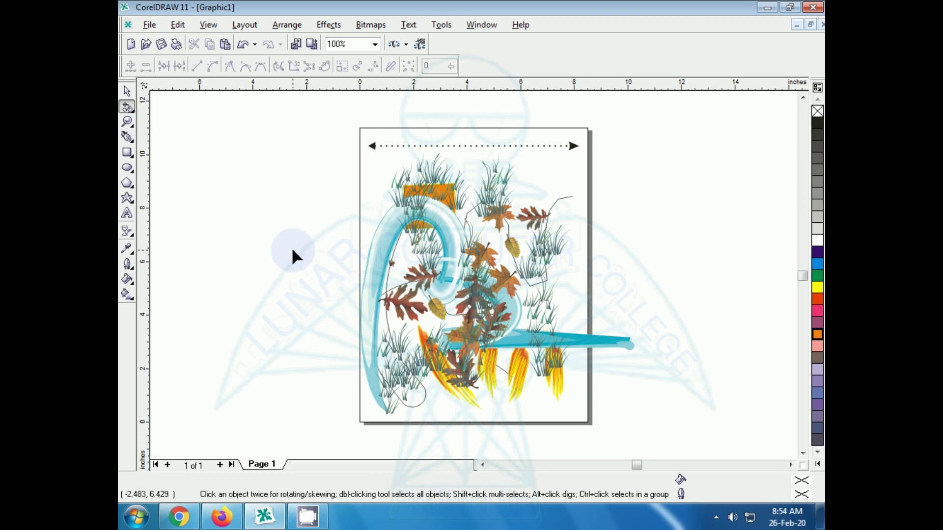
- Start an import and browse to the Youtube Videos folder on Local Disk (D:)
left_click(294, 46)
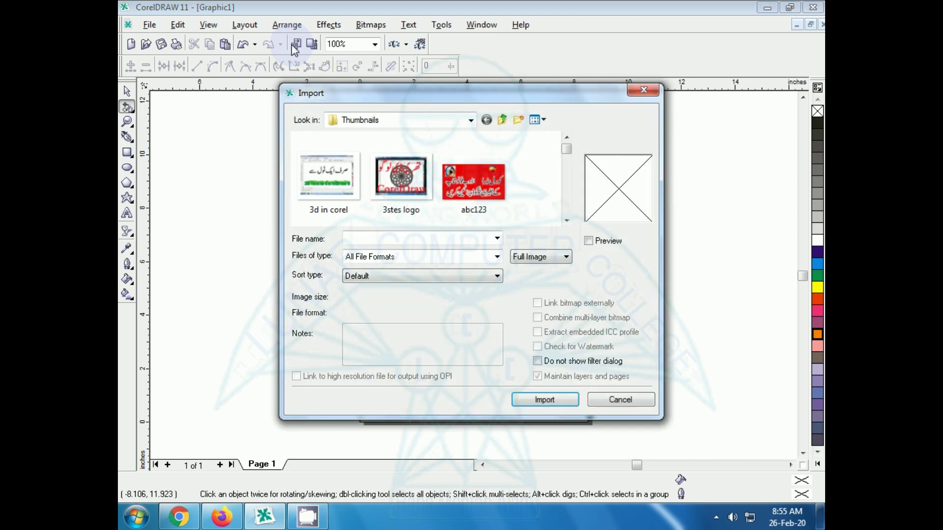
left_click(470, 120)
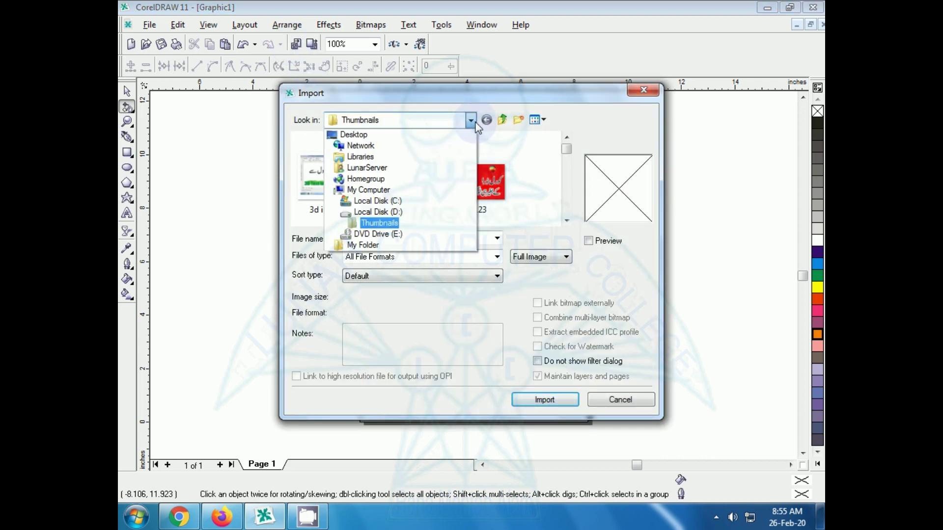
left_click(397, 212)
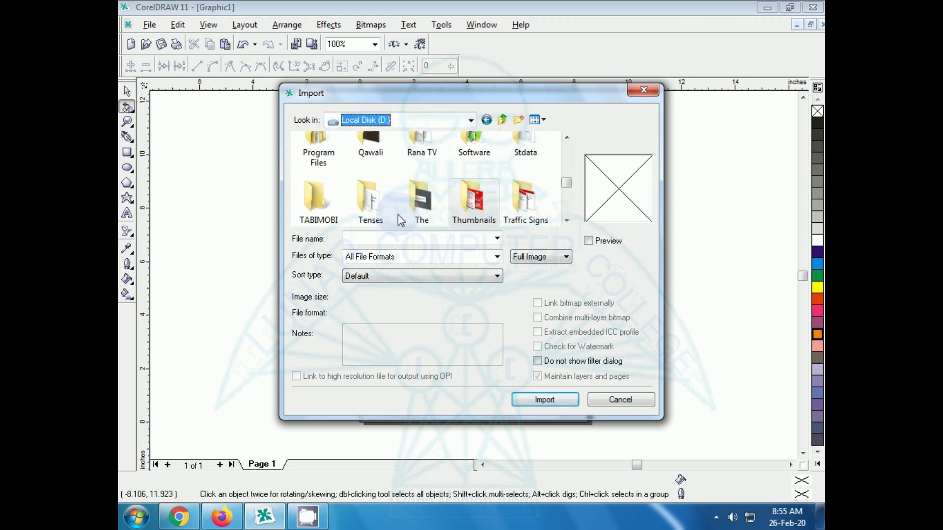
left_click(474, 143)
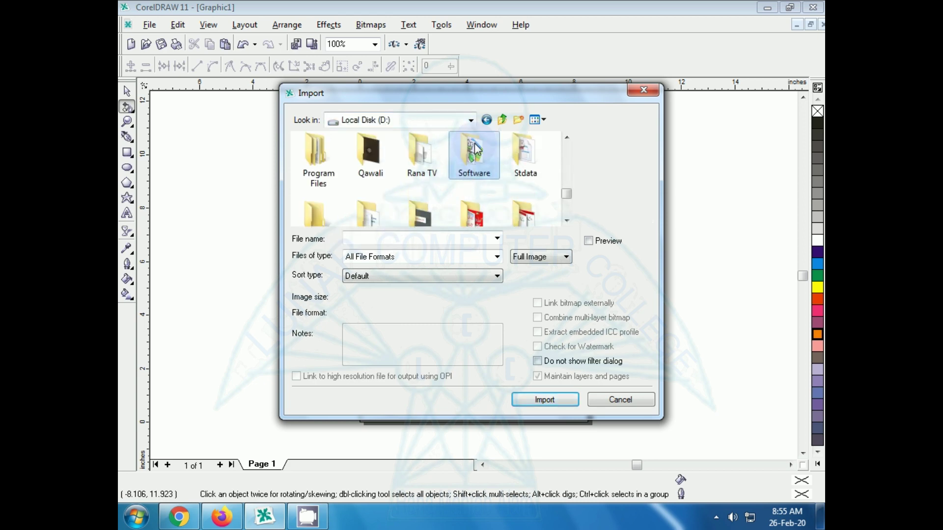
key("y")
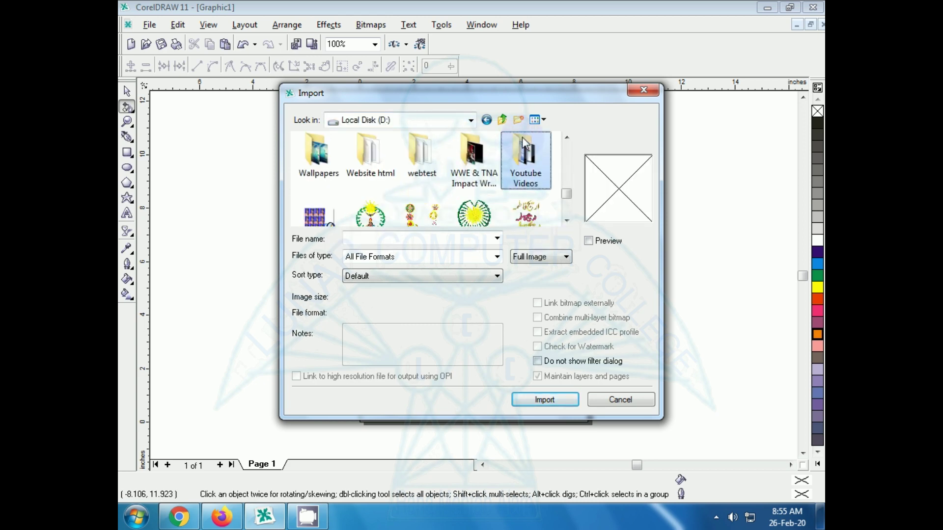
double_click(522, 162)
- Import lcclogo1png.png and place it at about 6 by 6 inches in the empty area left of the page
left_click(567, 220)
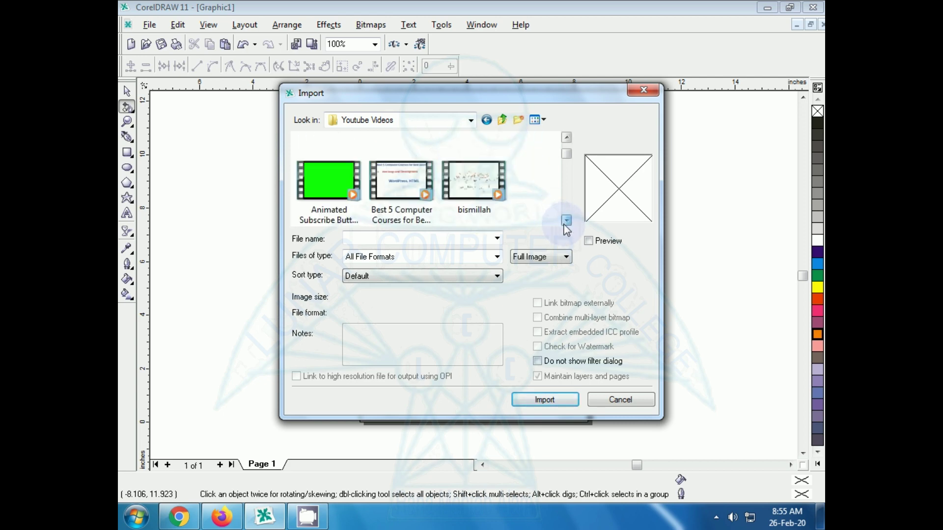
left_click_drag(566, 221, 567, 220)
left_click(335, 144)
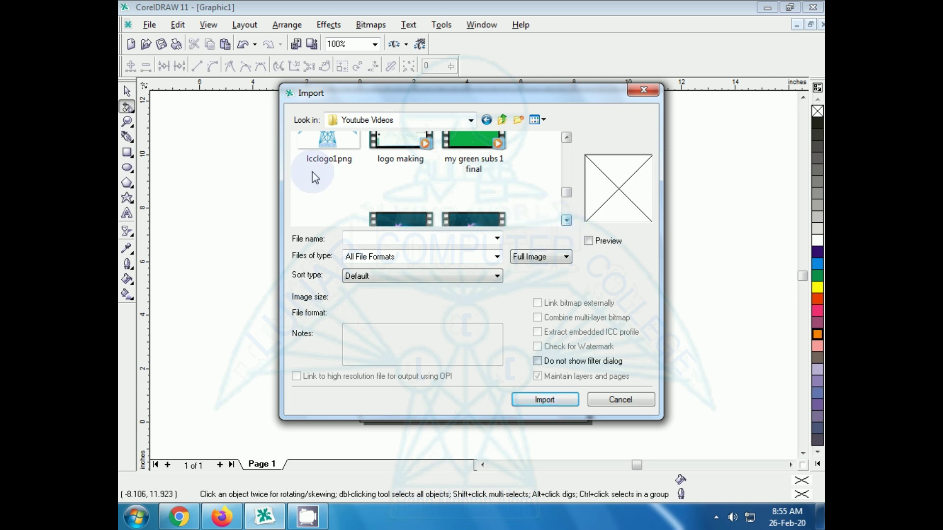
double_click(335, 144)
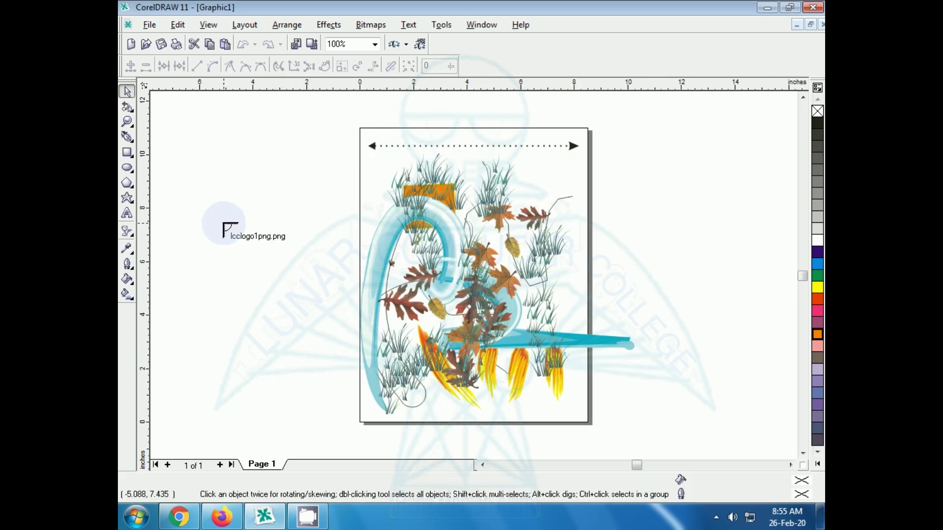
left_click(219, 218)
left_click_drag(312, 314, 292, 295)
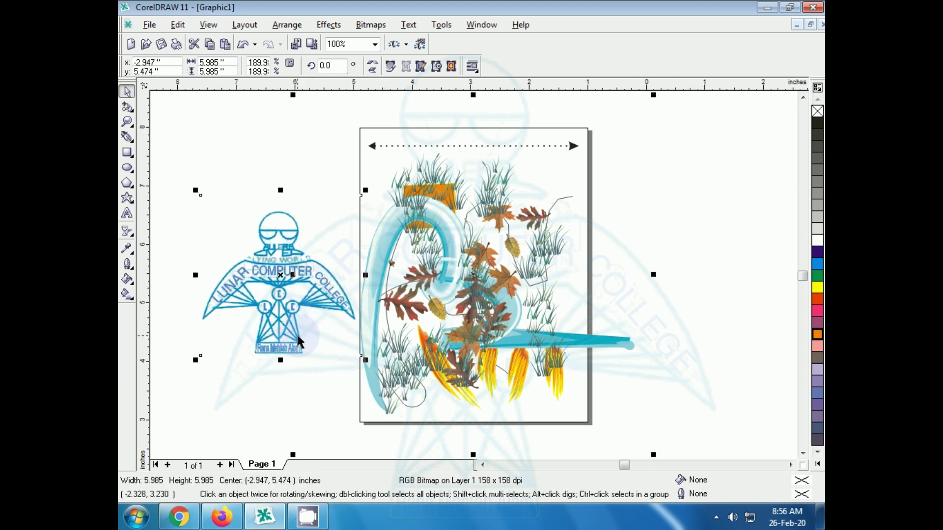
- Trace the logo banner's upper edge with the Pen tool, from the left wing tip over the top to the right wing tip
key("shift+F2")
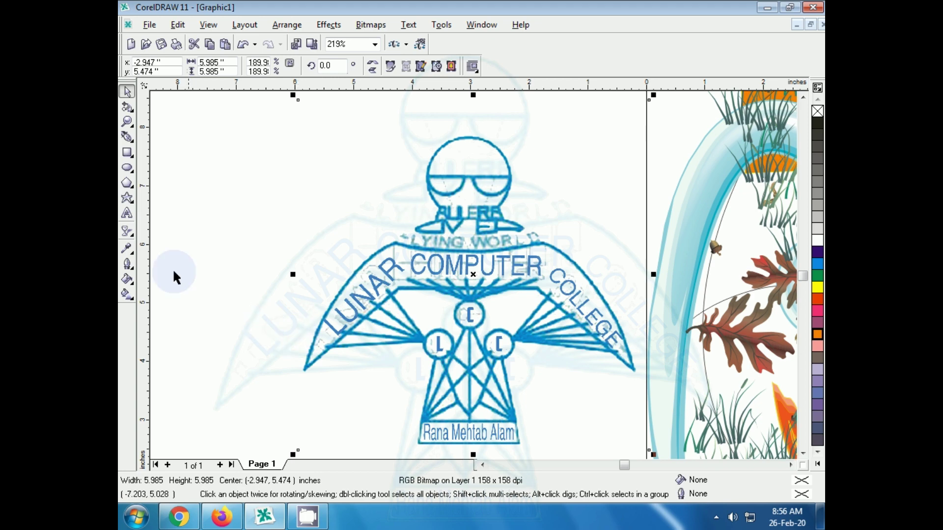
left_click(128, 138)
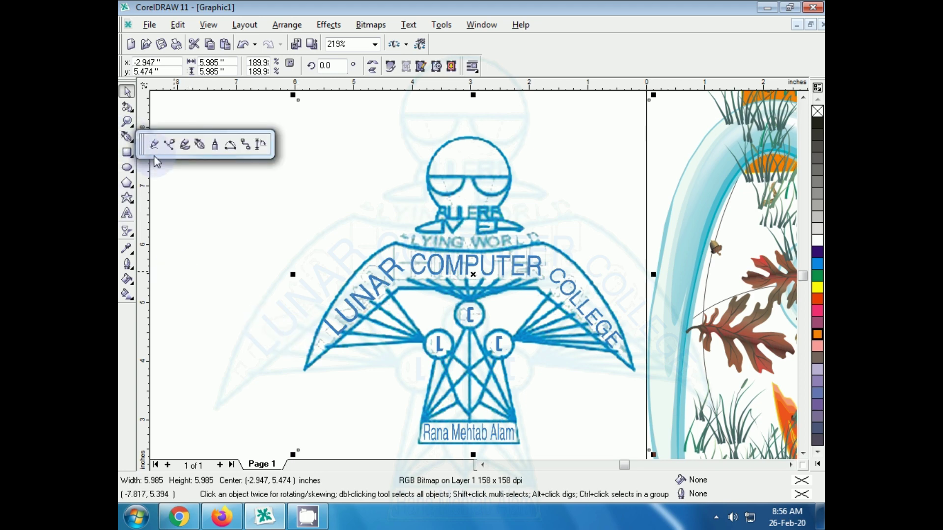
left_click(186, 149)
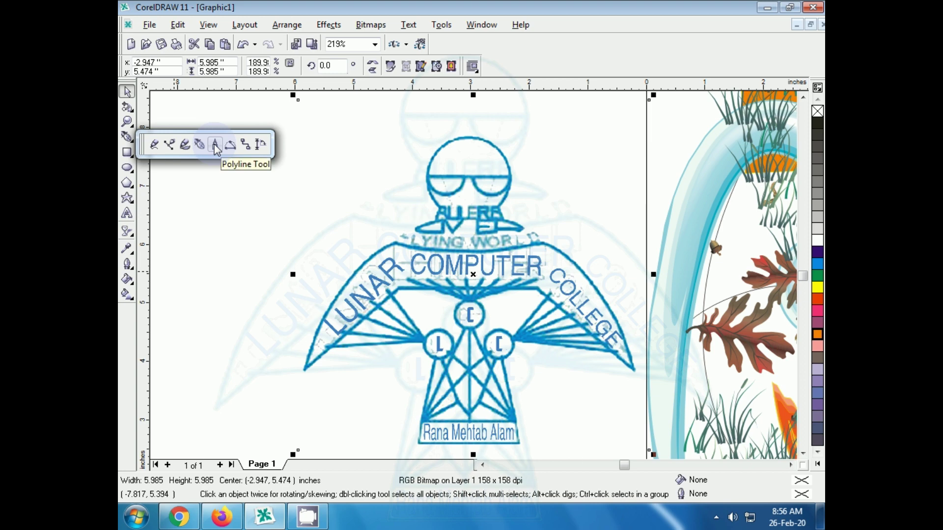
left_click(200, 146)
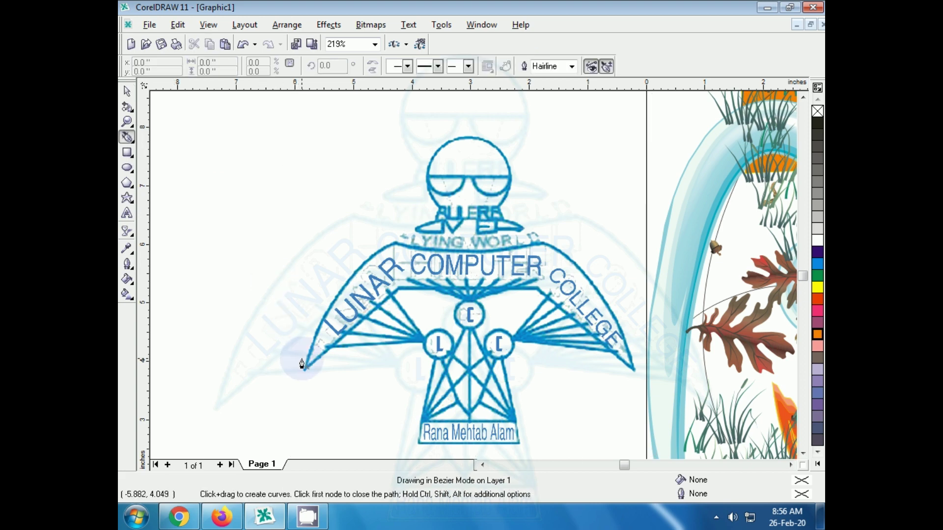
left_click(315, 330)
left_click(343, 283)
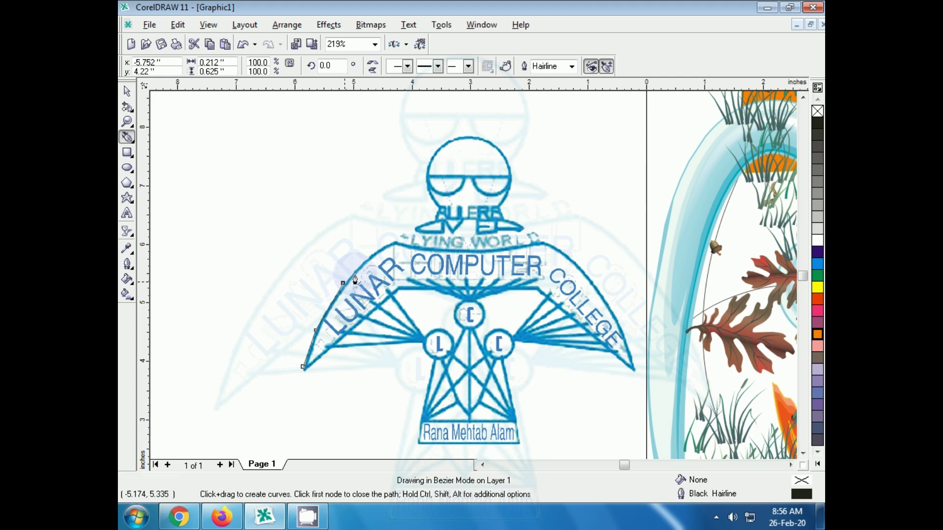
left_click(373, 255)
left_click(393, 243)
left_click(421, 246)
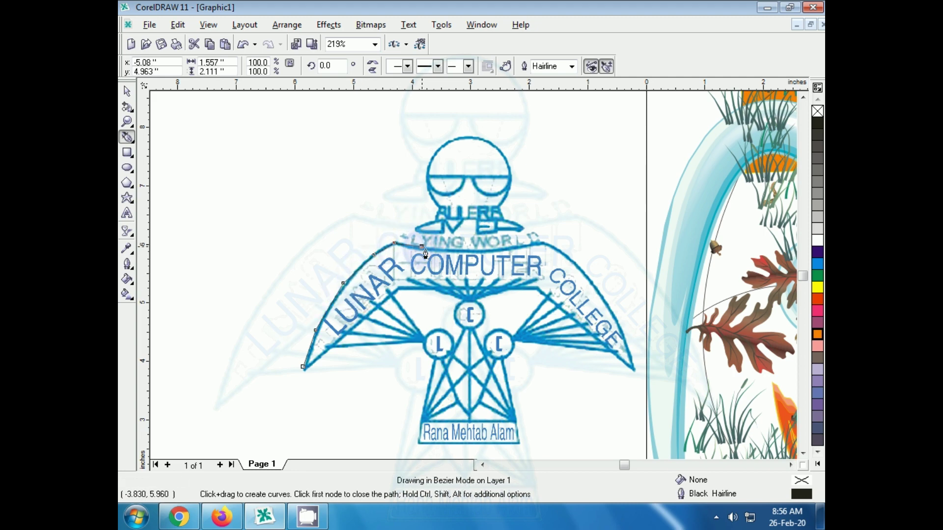
left_click(461, 252)
left_click(510, 249)
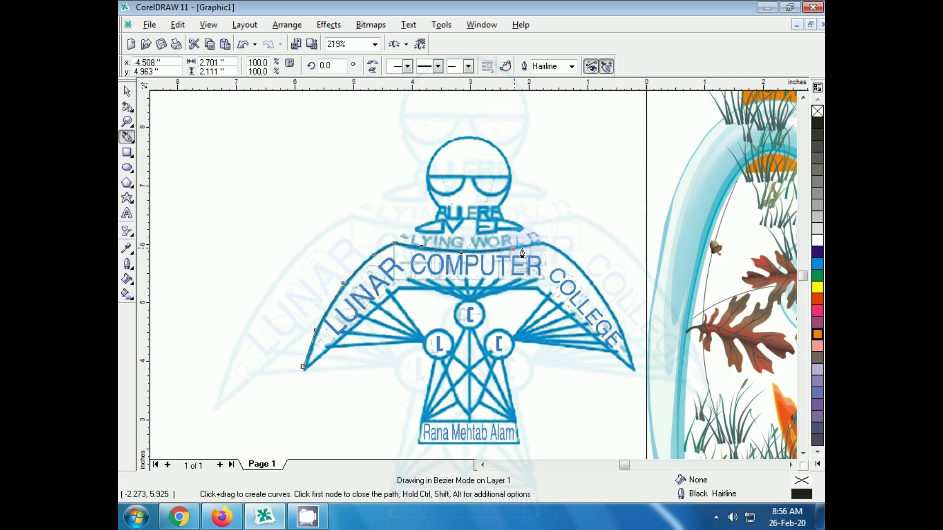
left_click(546, 243)
left_click(578, 264)
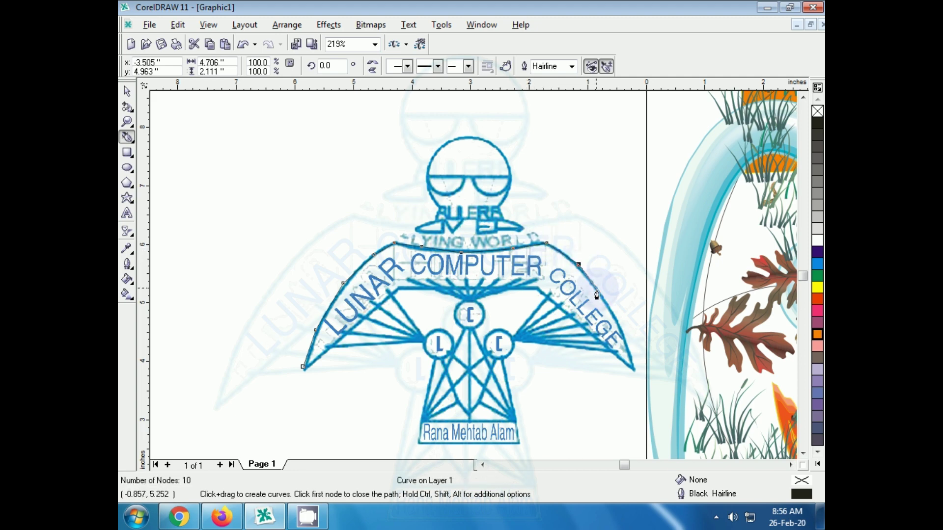
left_click(609, 310)
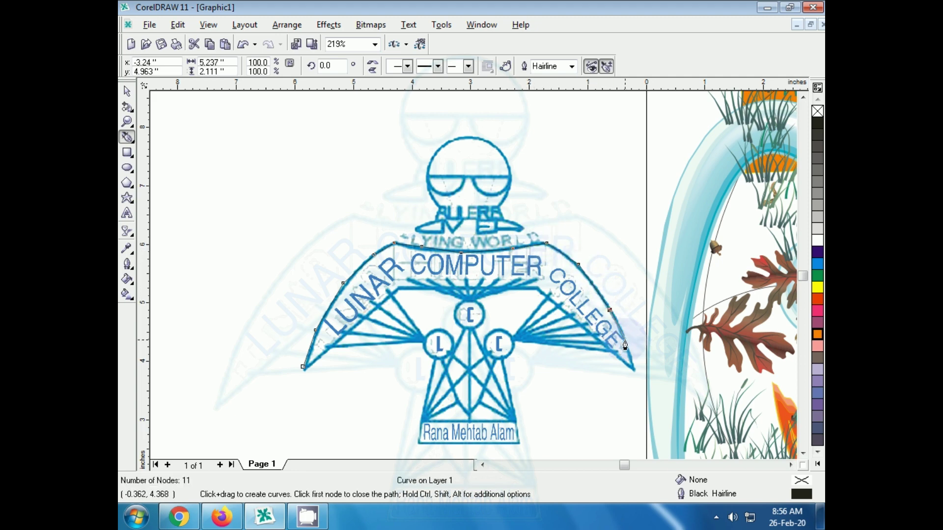
left_click(630, 349)
left_click(634, 373)
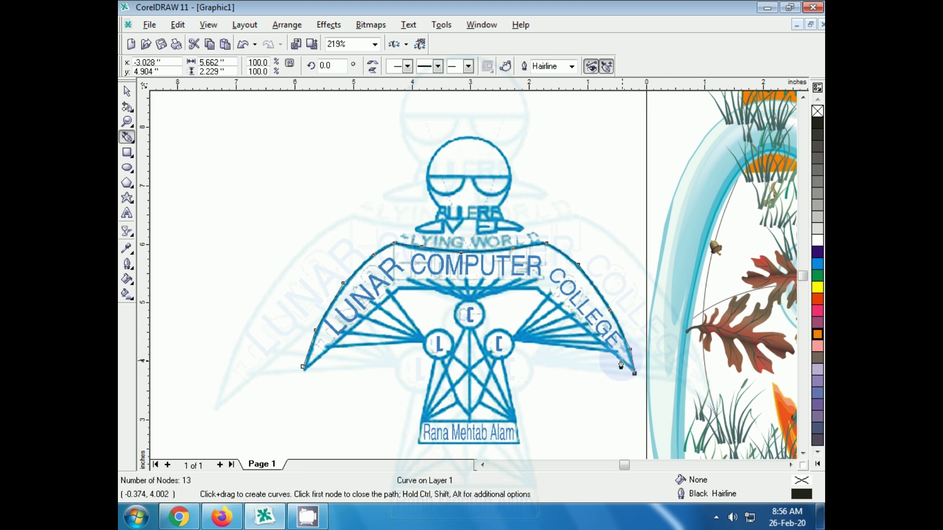
- Trace the banner's lower edge back to the left wing tip and close the outline at about 5.66 by 2.23 inches
left_click(609, 349)
left_click(550, 297)
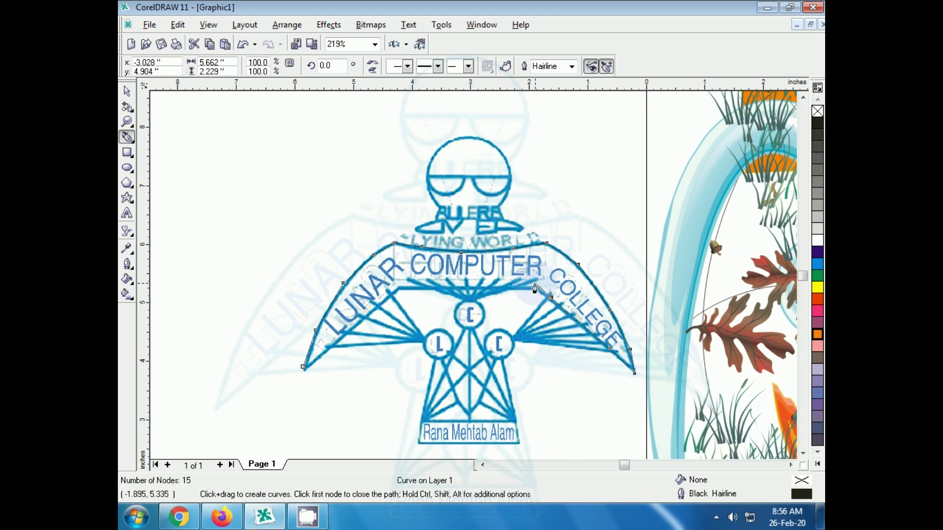
left_click(530, 283)
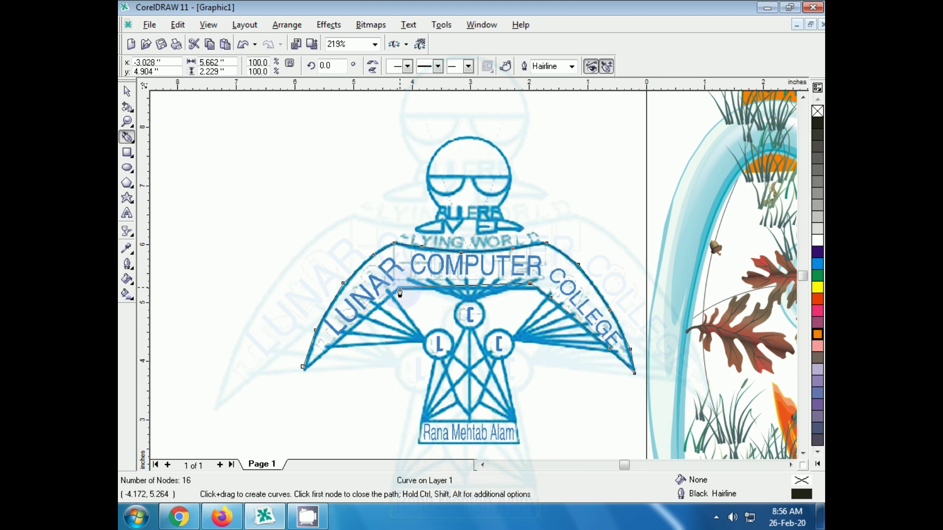
left_click(399, 287)
left_click(361, 319)
left_click(332, 345)
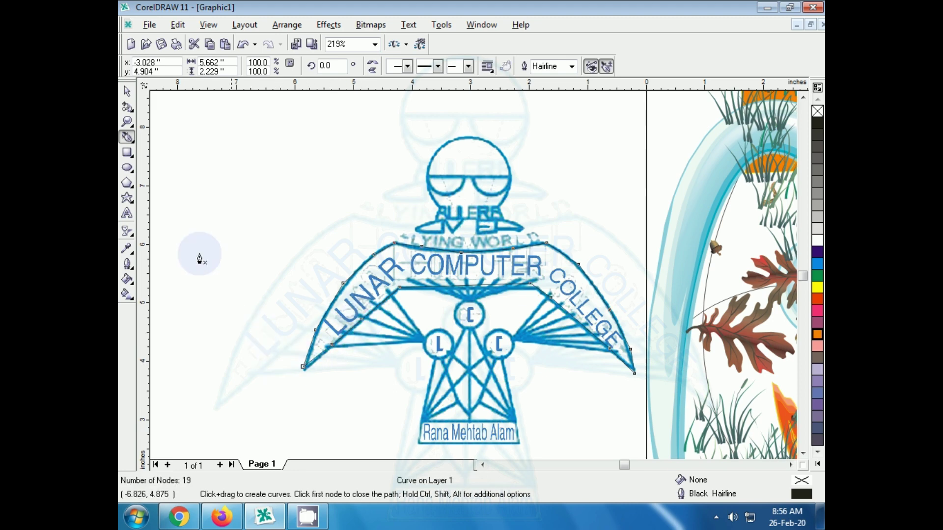
- Leave the Pen tool and delete the imported logo bitmap behind the traced outline
left_click(437, 159)
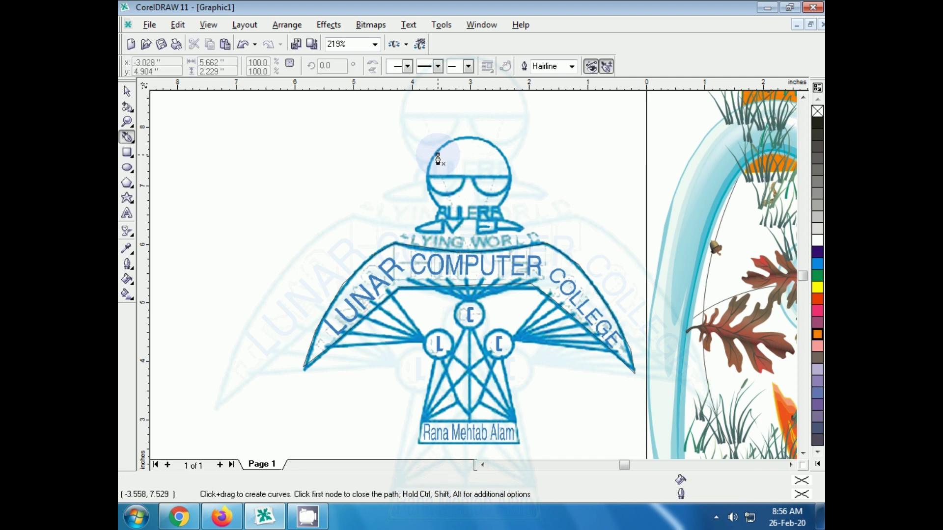
key("space")
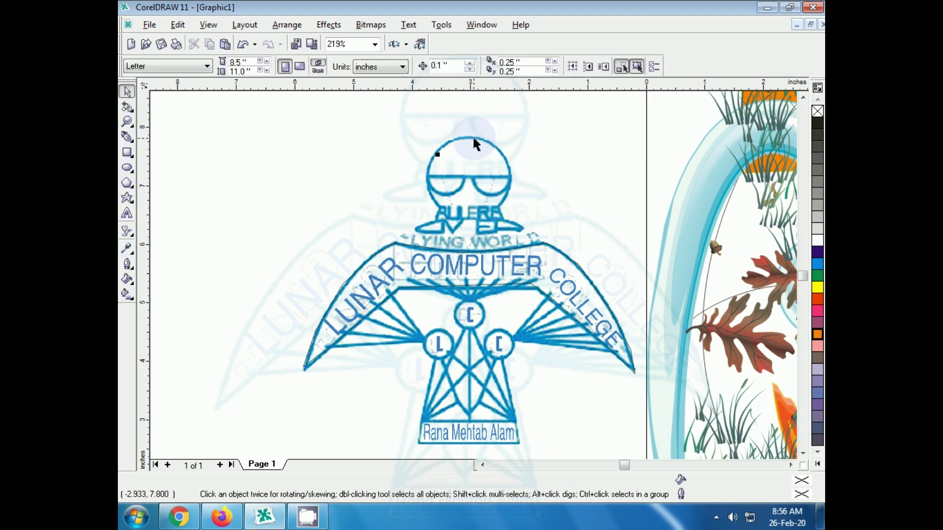
left_click(474, 143)
key("Delete")
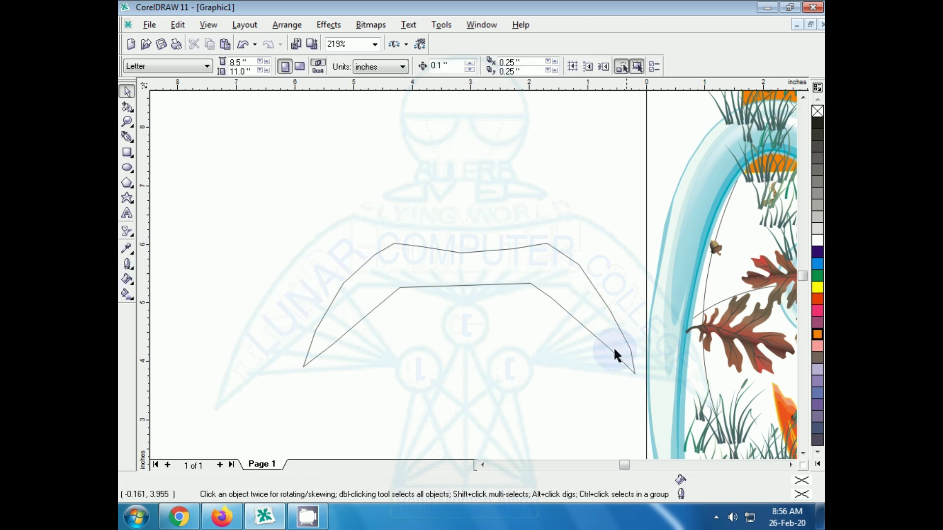
- Select the traced wing outline and move the middle node of its top edge slightly upward
left_click(449, 253)
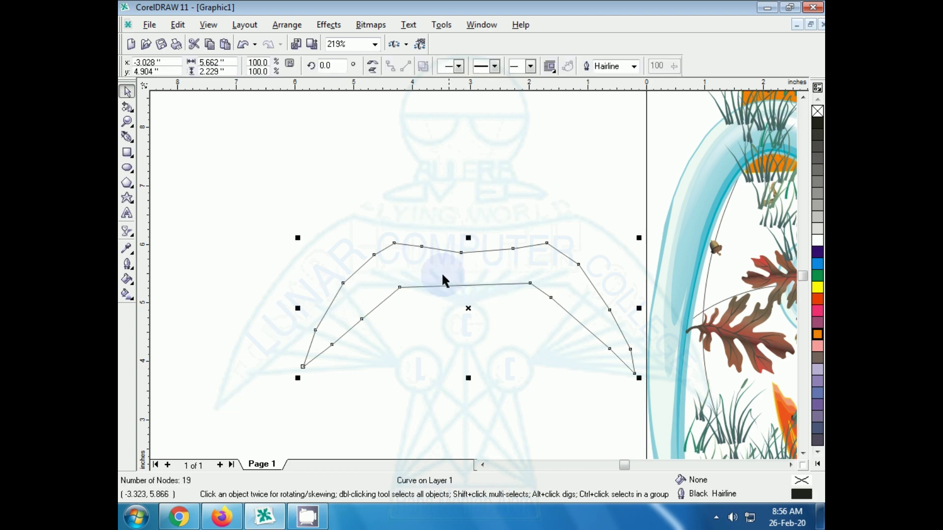
left_click_drag(416, 236, 439, 258)
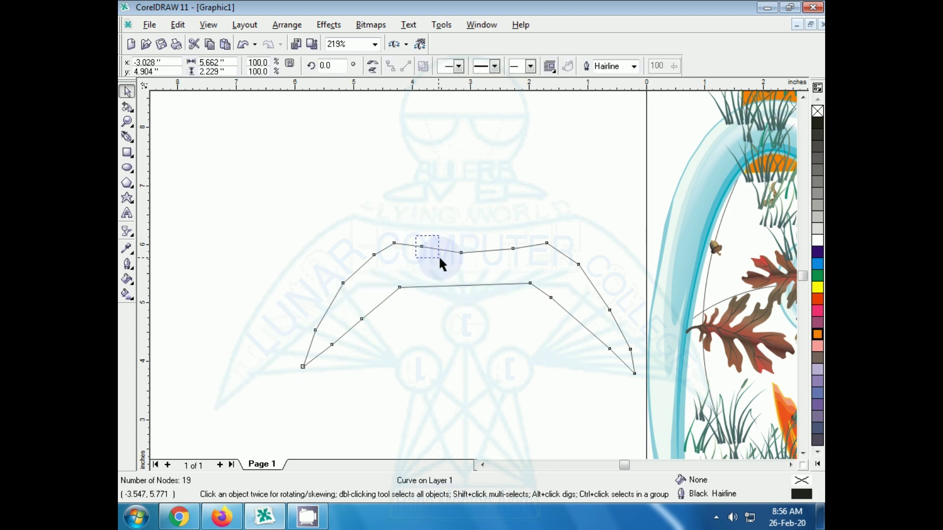
left_click_drag(527, 268, 530, 269)
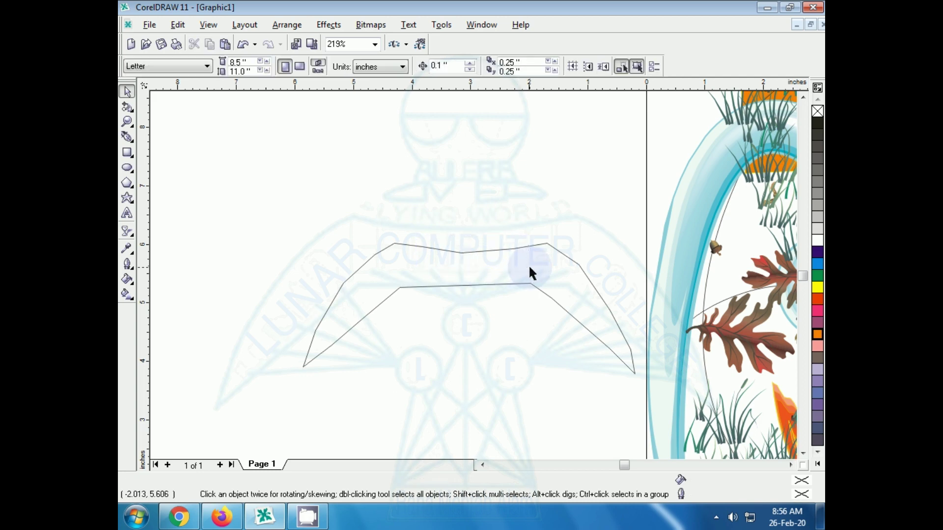
left_click(469, 251)
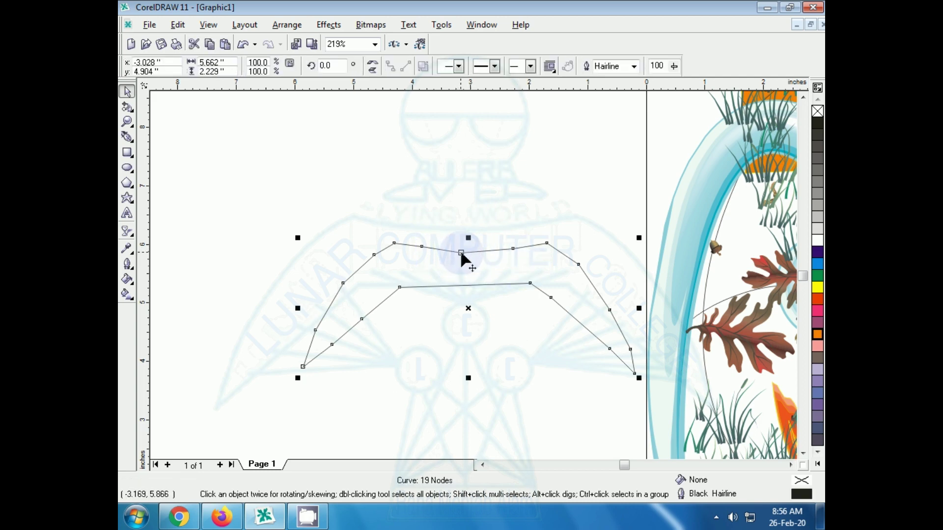
left_click_drag(461, 252, 461, 249)
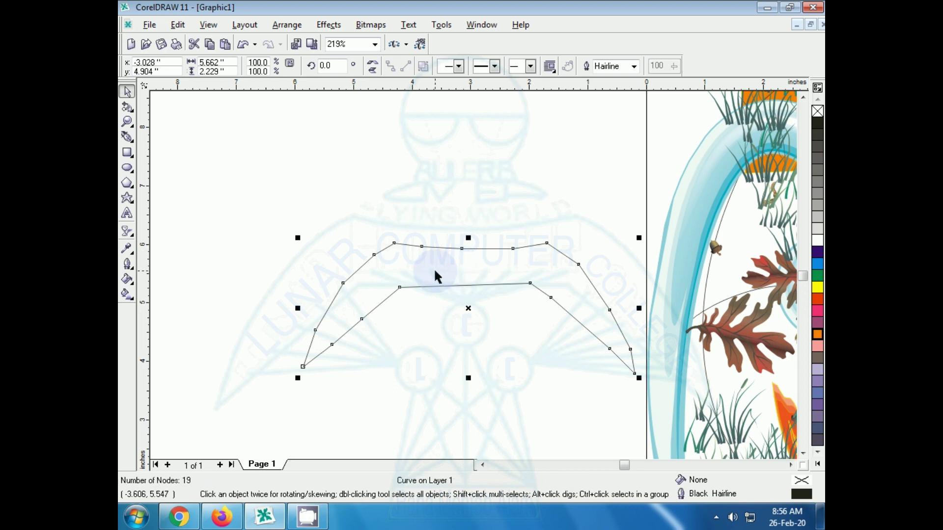
left_click(329, 275)
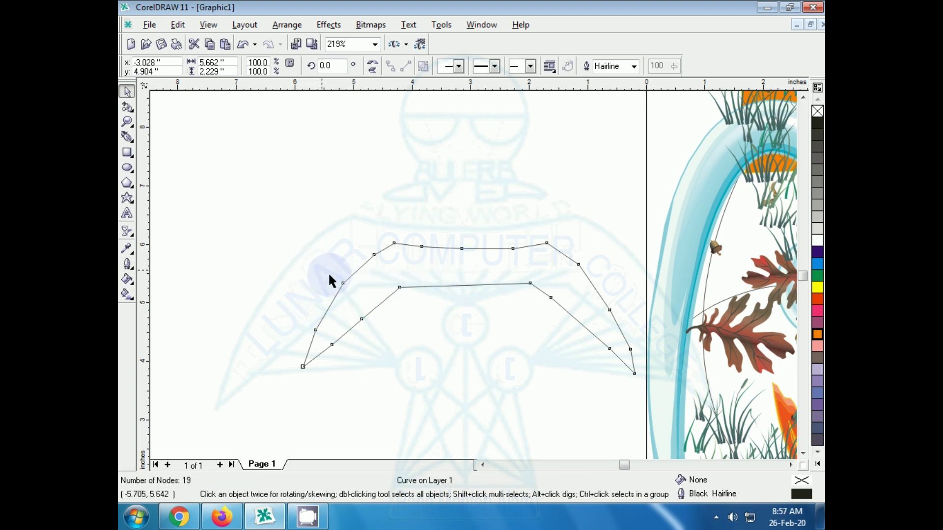
left_click(361, 298)
- Delete the three middle nodes of the wing outline's top edge with the Shape tool
left_click(127, 109)
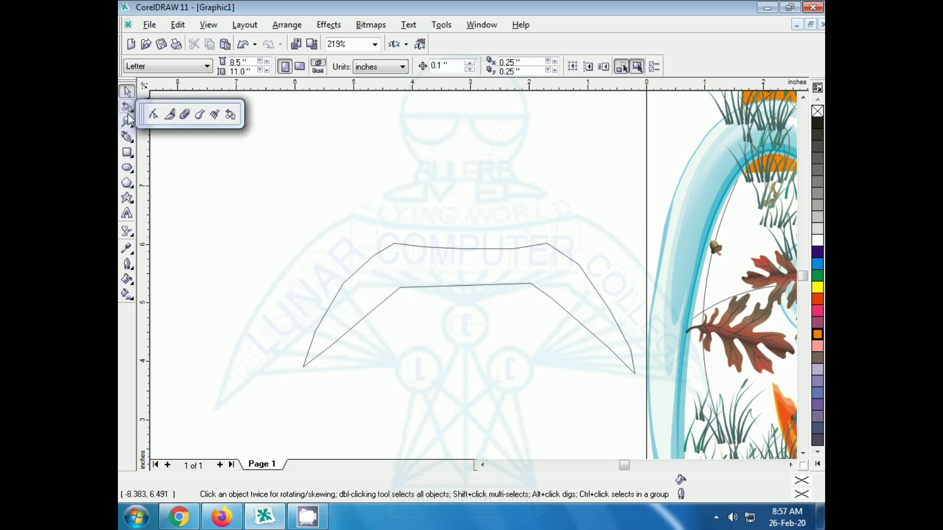
left_click(154, 117)
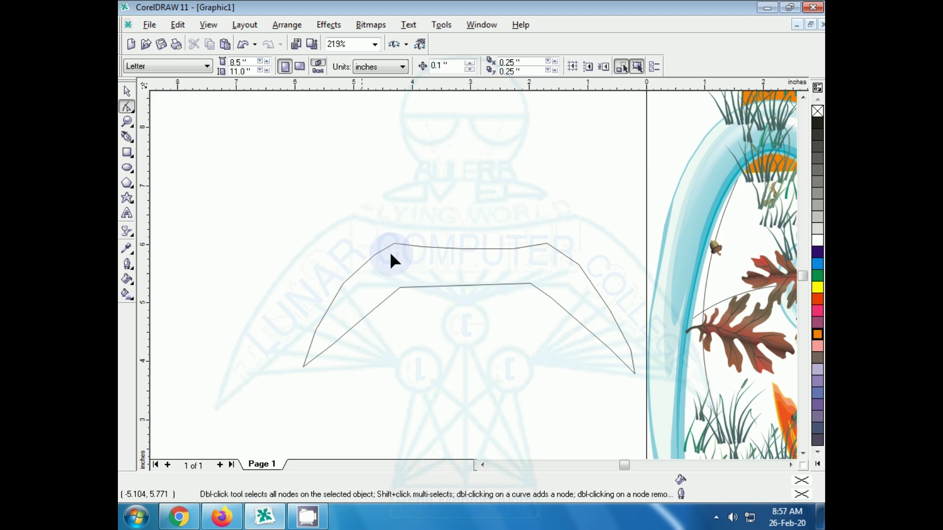
left_click(464, 247)
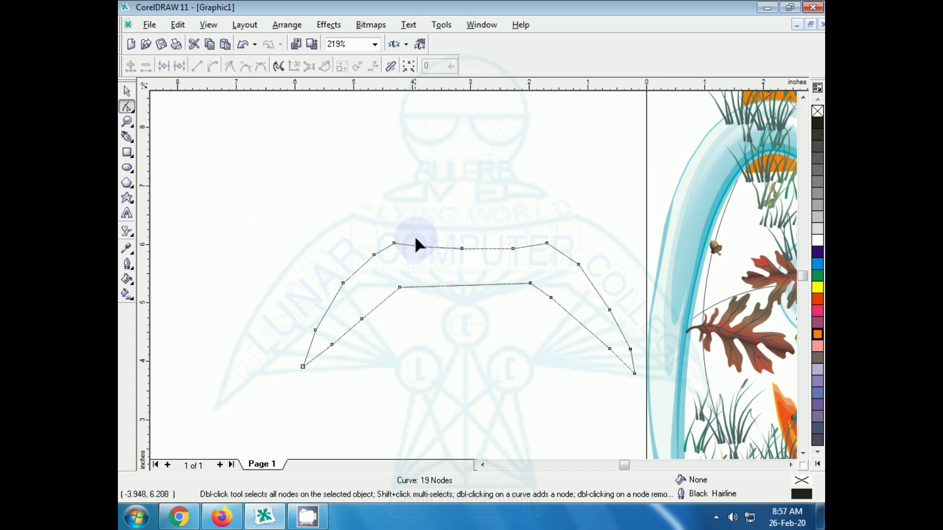
left_click_drag(416, 240, 537, 276)
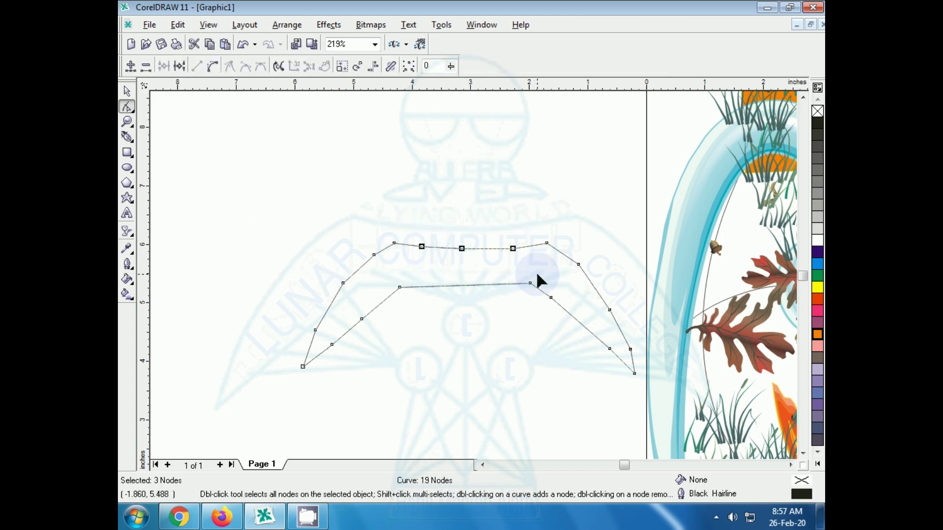
key("Delete")
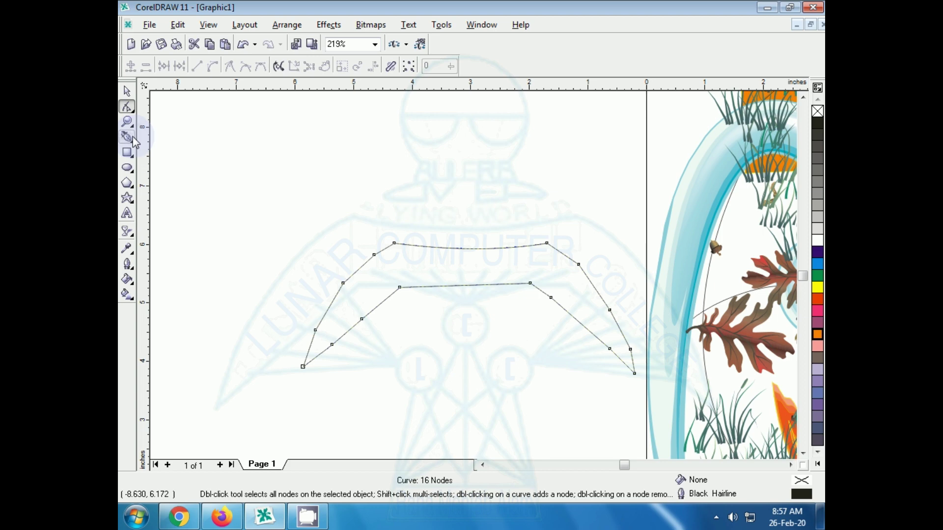
- Draw an open arch about 6.8 by 2.3 inches above the wing outline with the Polyline tool
left_click(130, 112)
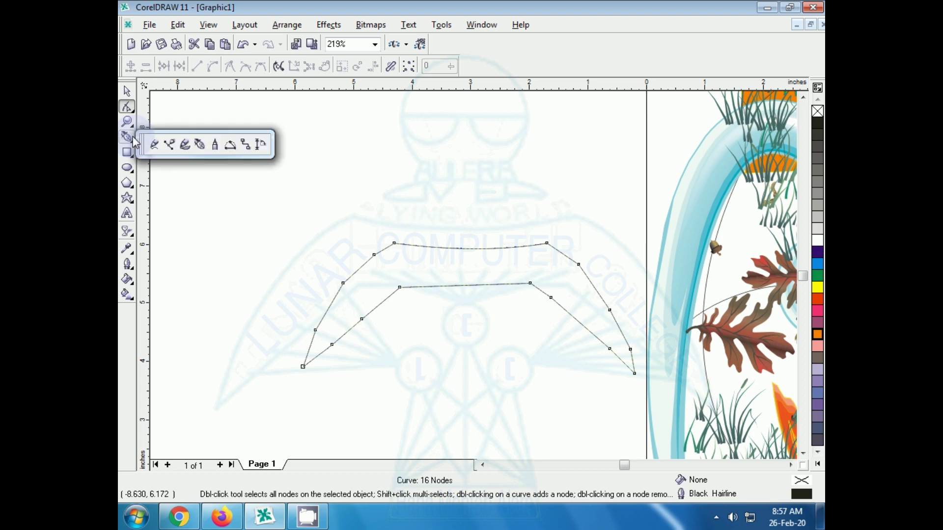
left_click(215, 145)
left_click(229, 289)
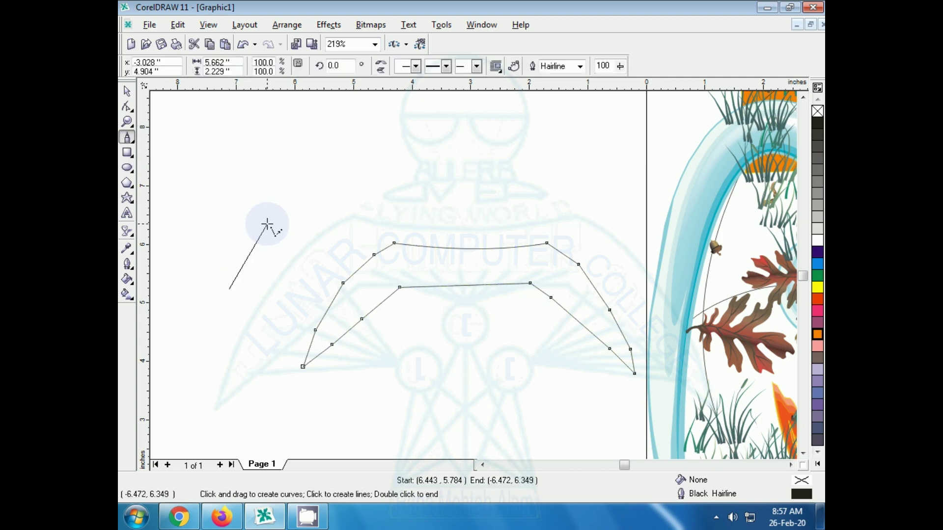
mouse_move(266, 224)
left_mouse_down()
mouse_move(307, 171)
mouse_move(388, 155)
mouse_move(530, 156)
mouse_move(624, 212)
left_mouse_up()
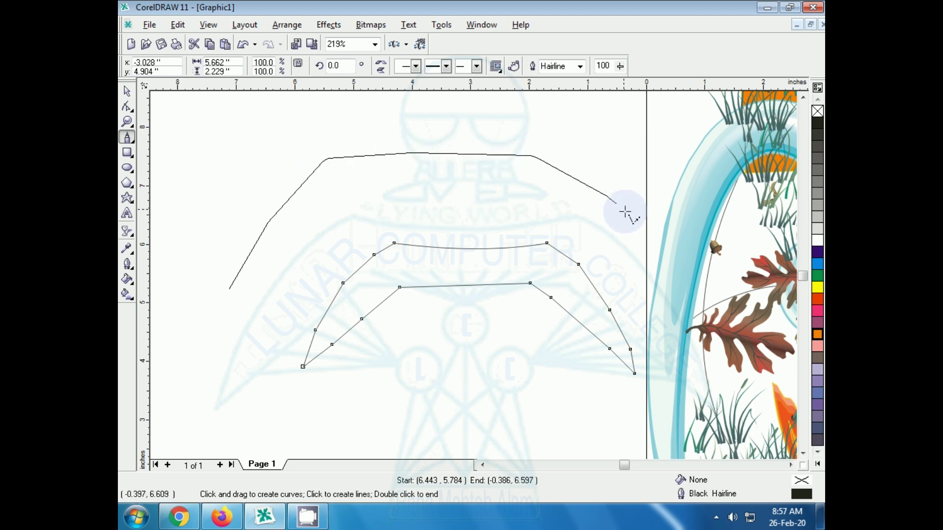
left_click(629, 233)
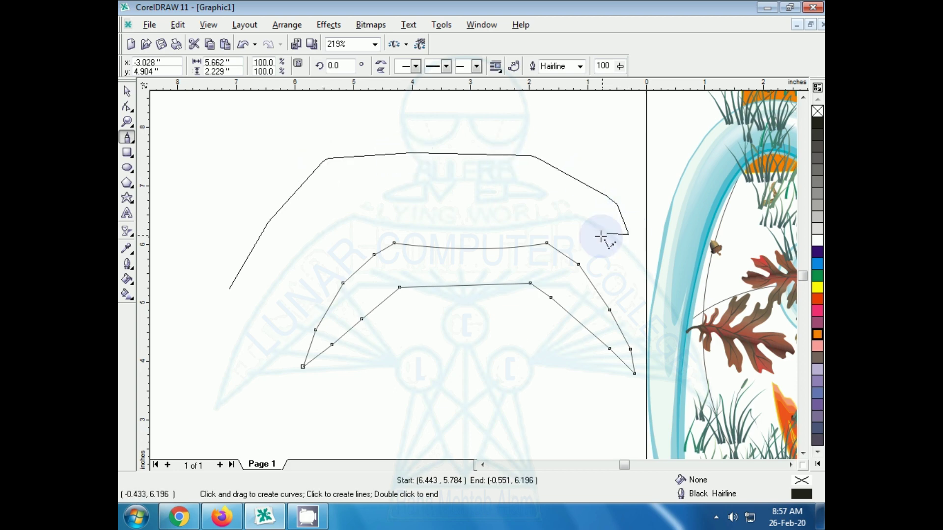
left_click(627, 242)
double_click(609, 243)
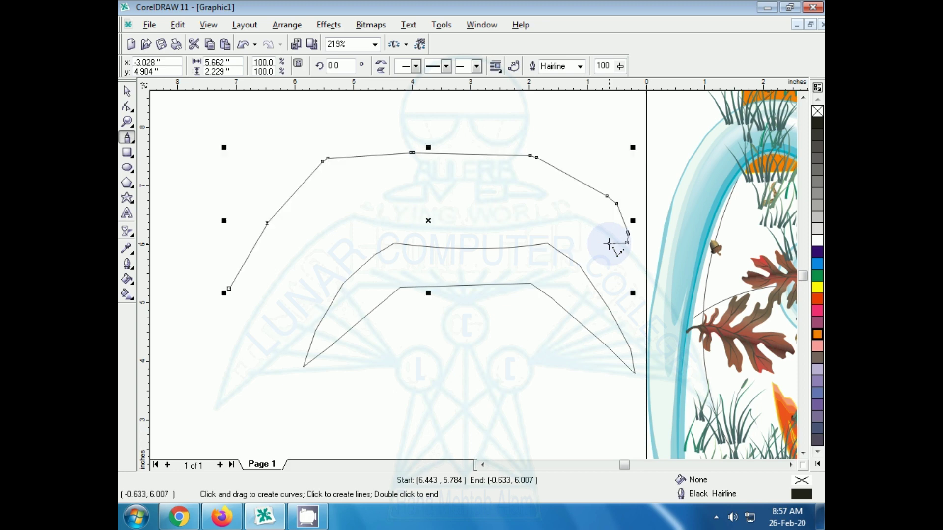
left_click(609, 243)
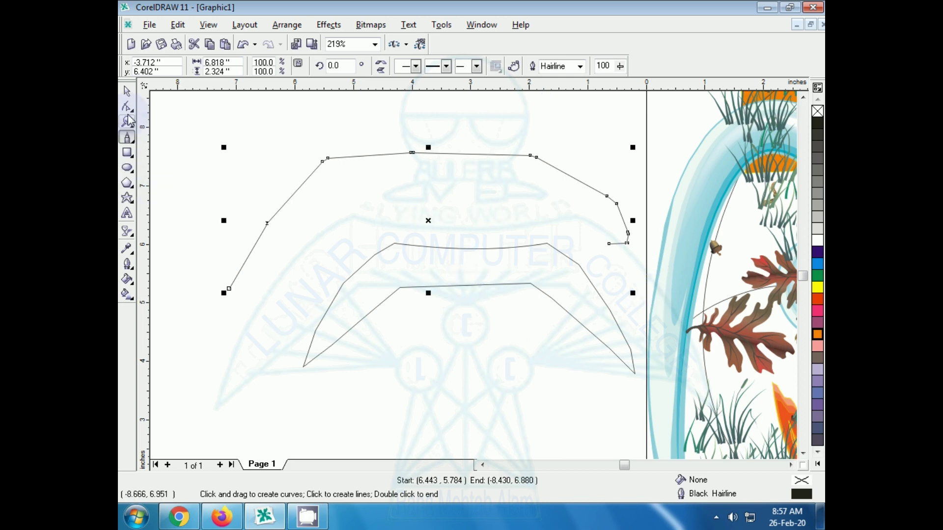
- Raise and spread the two nodes at the arch's peak with the Shape tool and delete both
left_click(127, 106)
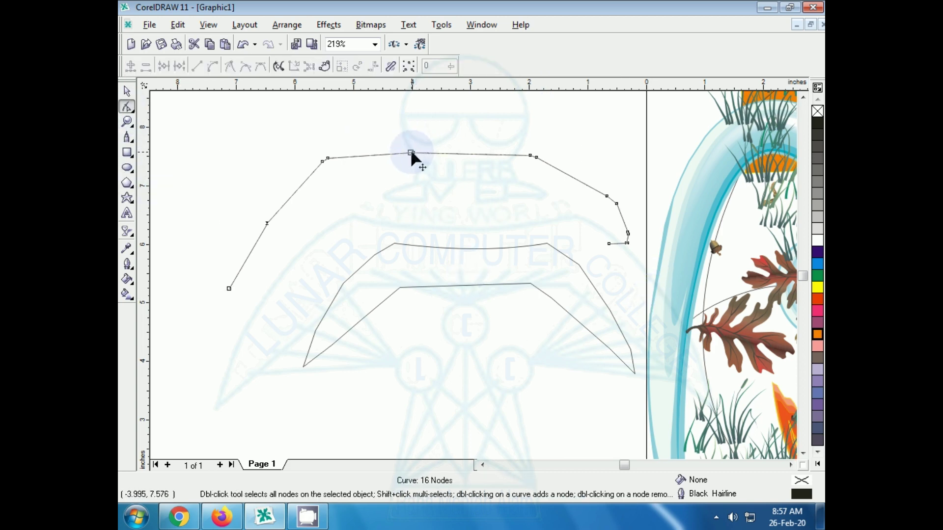
left_click_drag(412, 152, 440, 144)
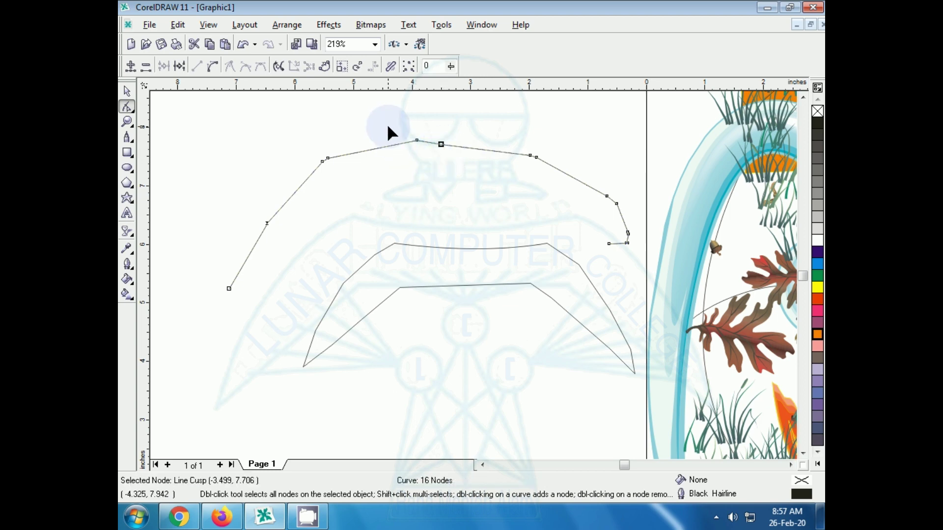
left_click_drag(387, 126, 484, 186)
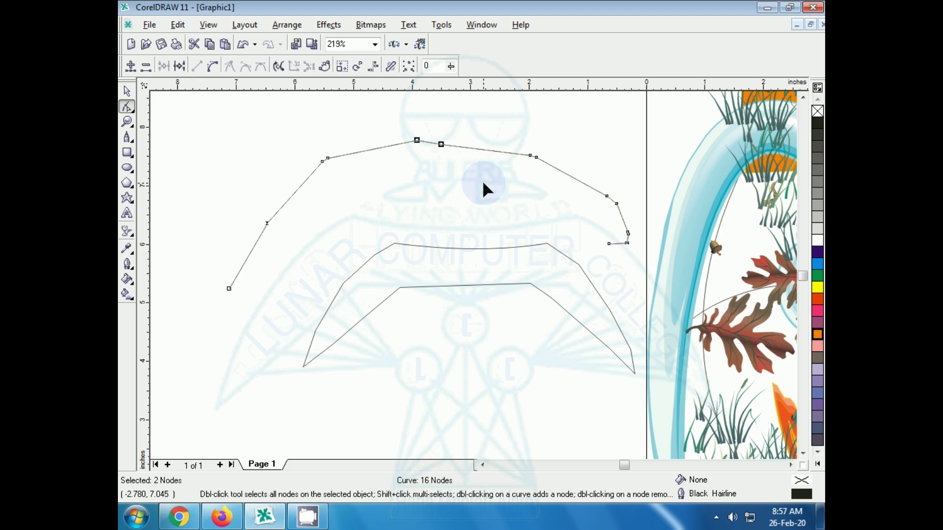
key("Delete")
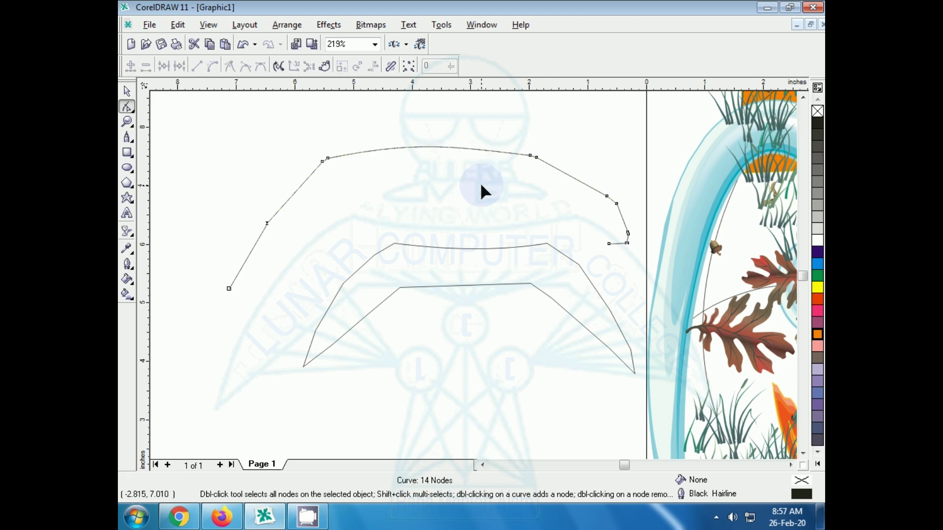
- Select the two adjacent nodes at the arch's upper-left bend
left_click_drag(282, 141, 387, 191)
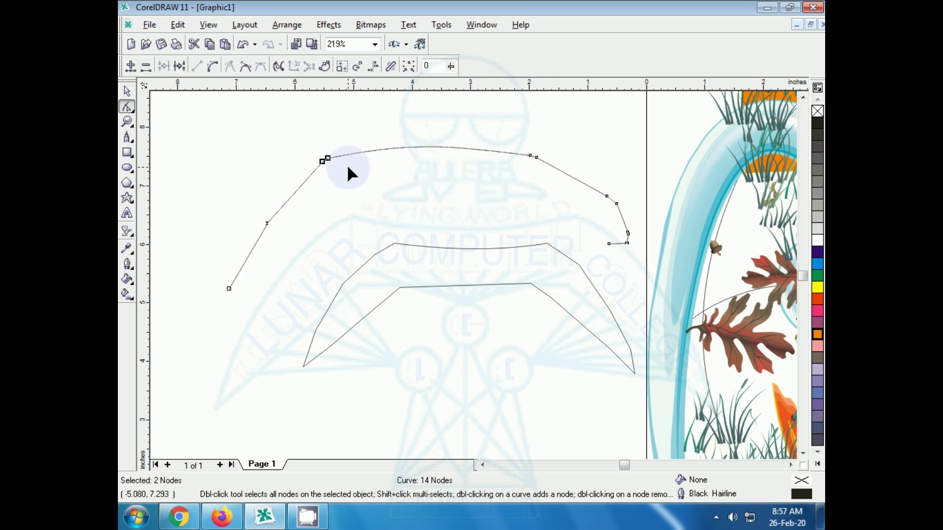
- Smooth the long upper arc by deleting the paired nodes at its two upper bends and the node along its left end
key("Delete")
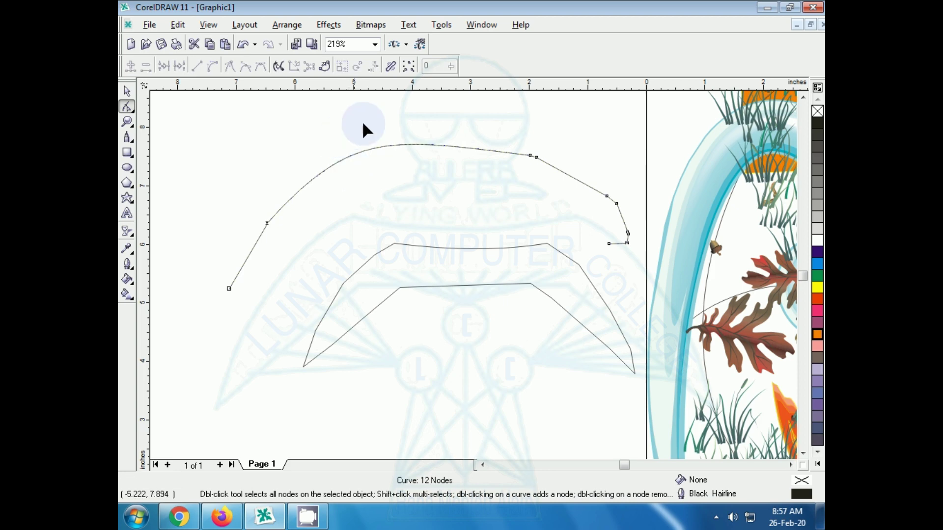
left_click_drag(521, 139, 559, 193)
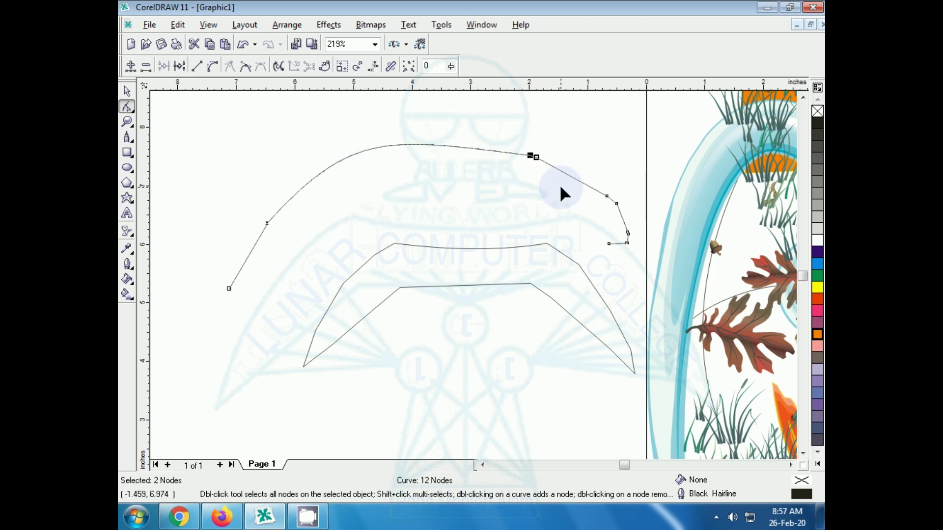
key("Delete")
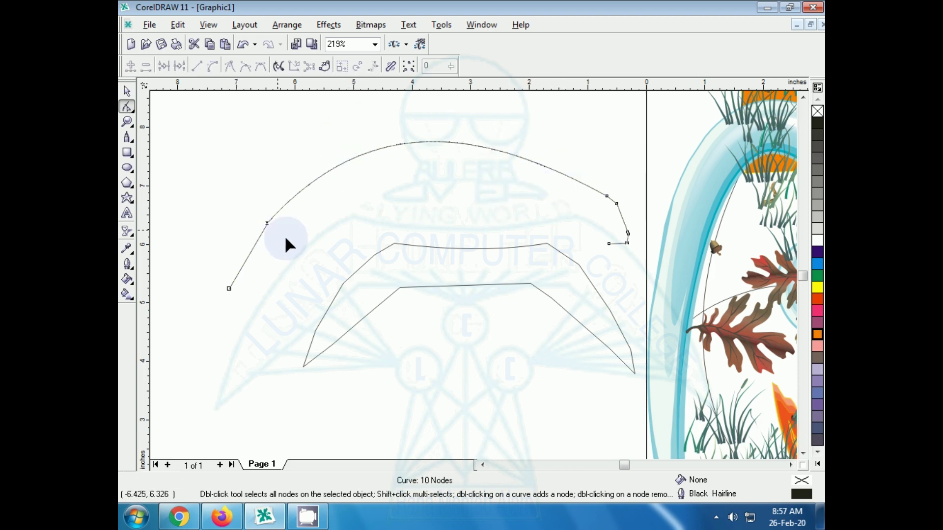
left_click_drag(285, 239, 305, 254)
key("Delete")
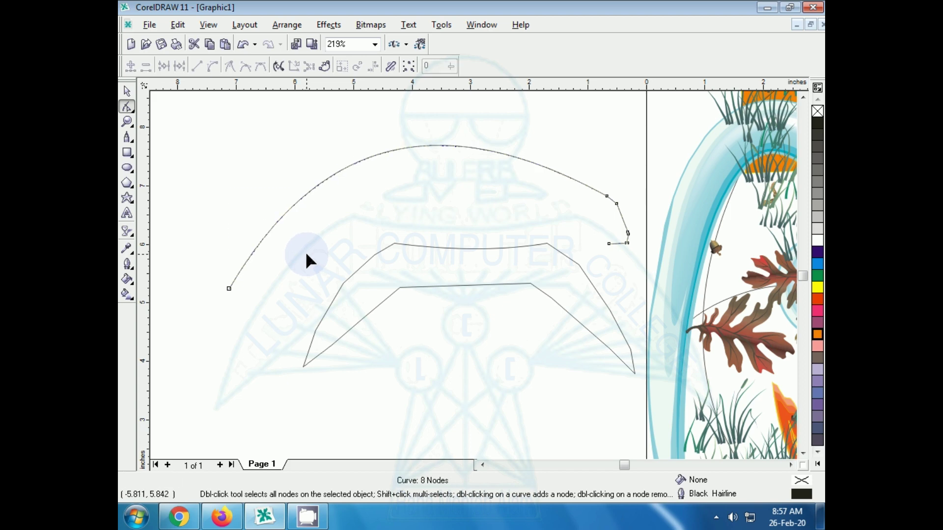
- Draw a rectangle over the left end of the smoothed arc
left_click(130, 143)
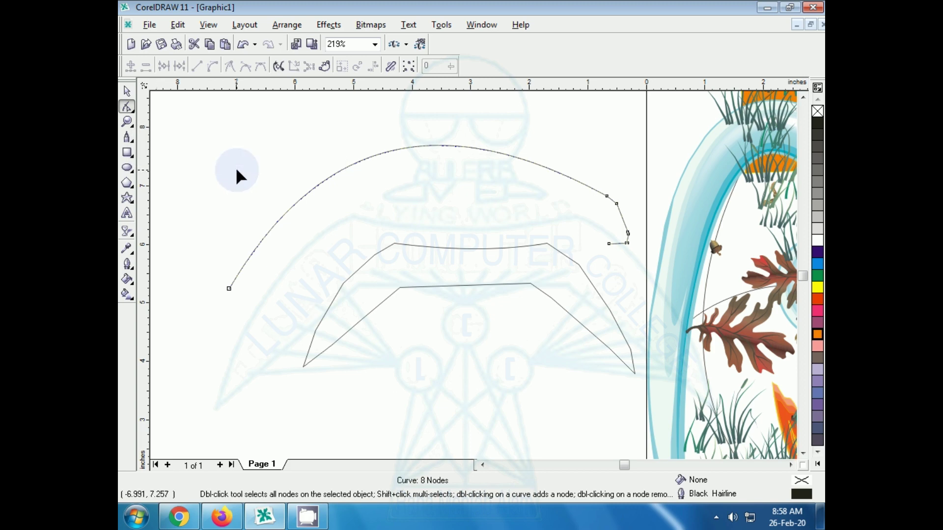
left_click(131, 158)
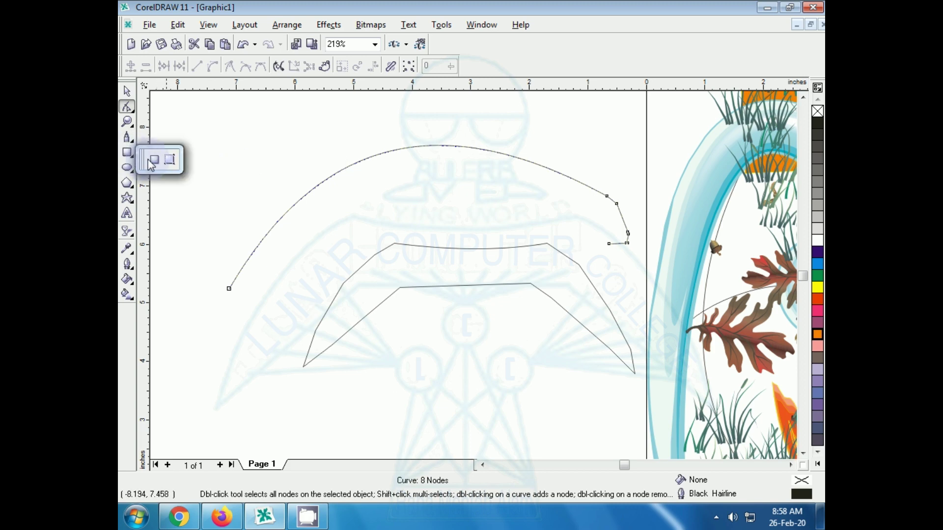
left_click(153, 160)
left_click_drag(185, 176, 313, 319)
- Delete all objects from the drawing
key("ctrl+a")
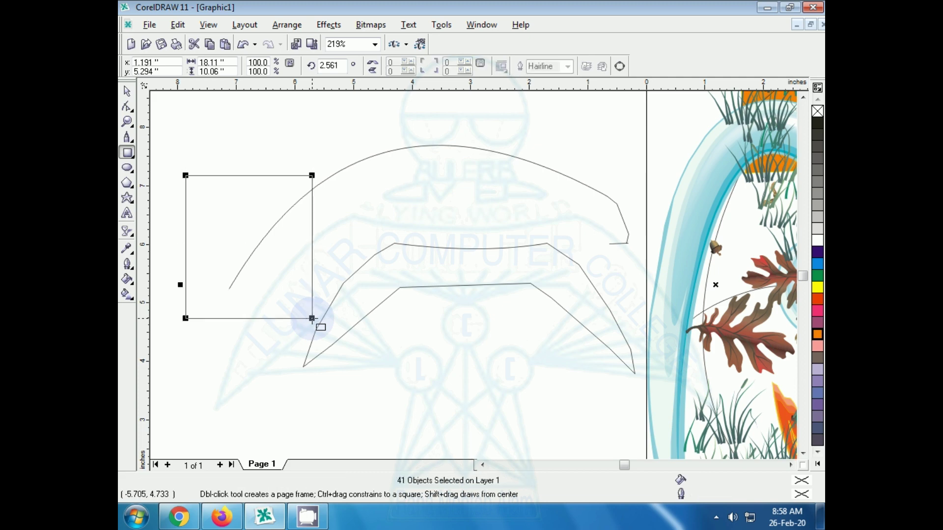
key("Delete")
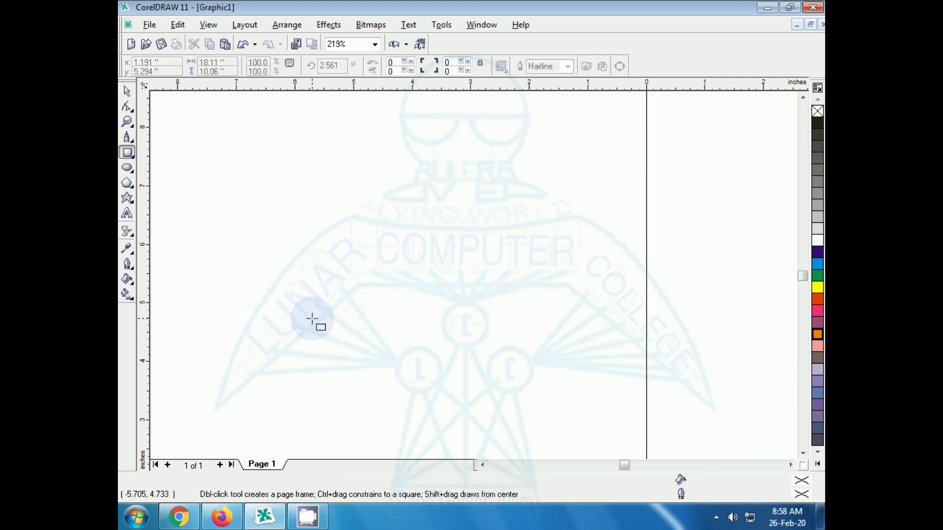
key("shift+F4")
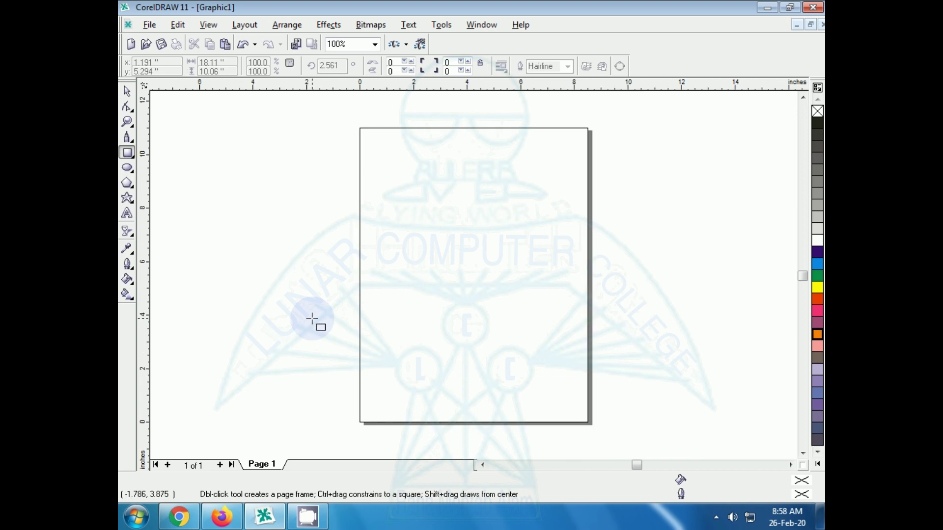
- Draw a rectangle about 6.37 by 1.01 inches near the page's upper edge and a square about 3.46 inches wide below it
double_click(127, 156)
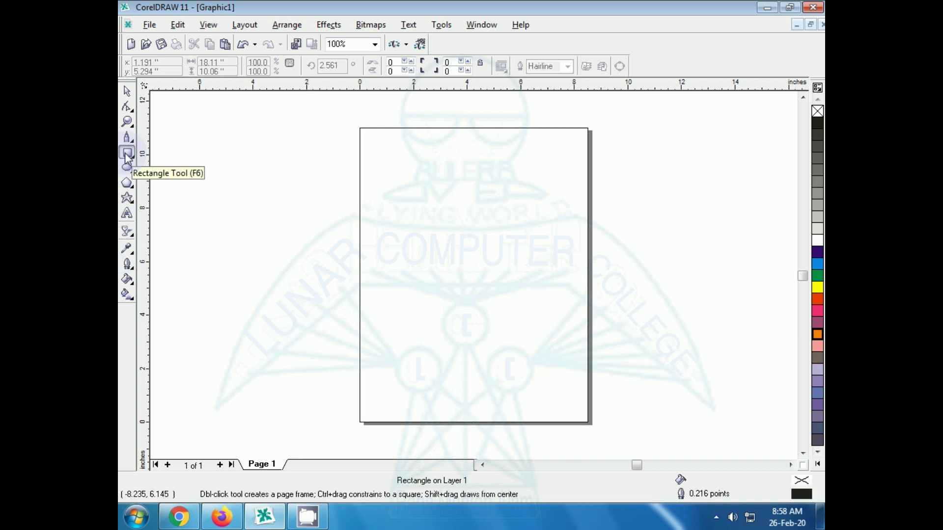
left_click_drag(384, 174, 555, 202)
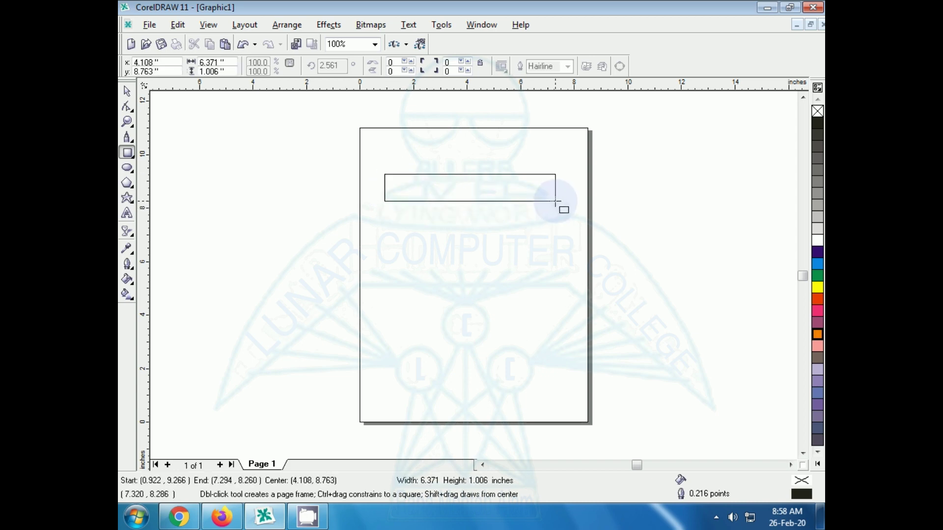
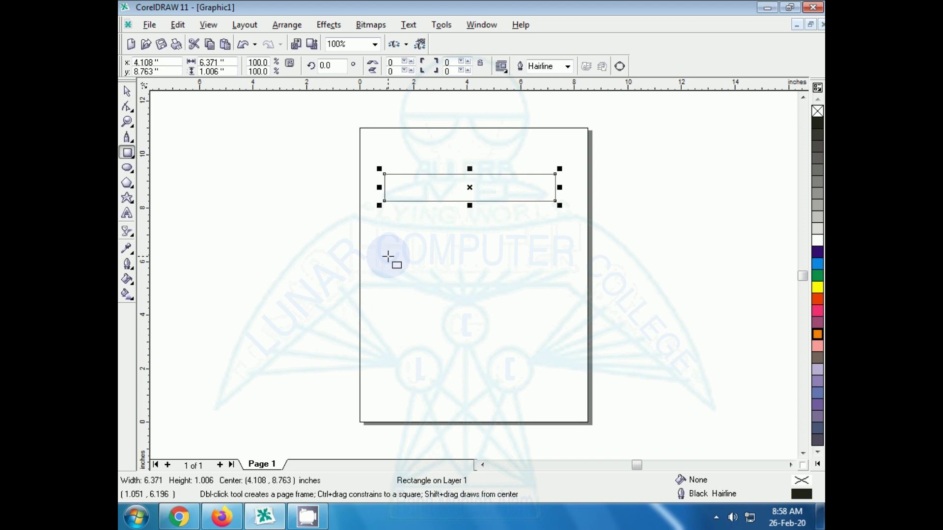
left_click_drag(388, 256, 481, 343)
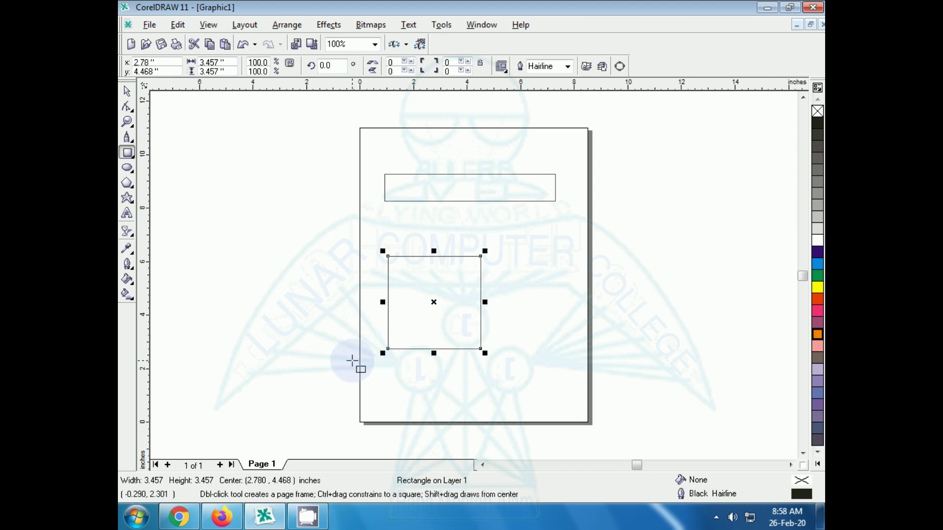
- Draw a narrow upright, a wide flat and a small upright ellipse around the page's right side, plus a circle about 5.75 inches across at its left
left_click(128, 172)
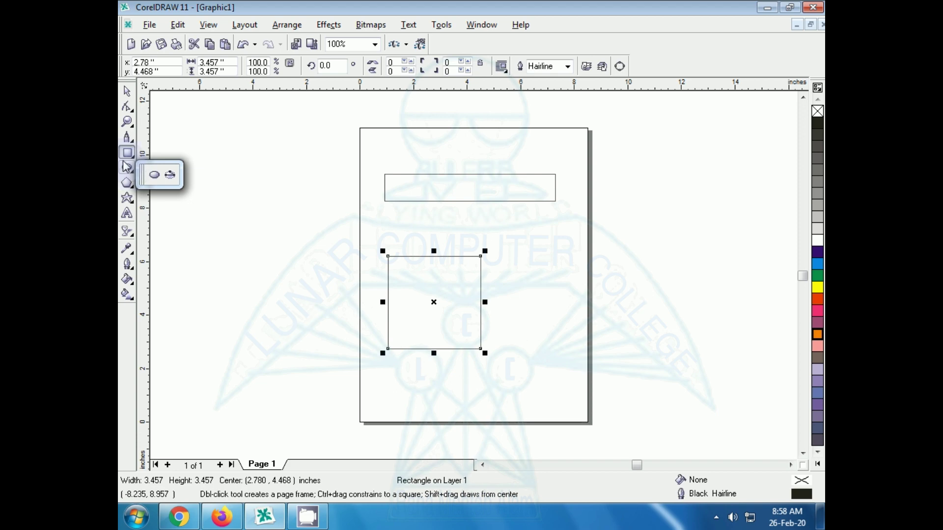
left_click(127, 168)
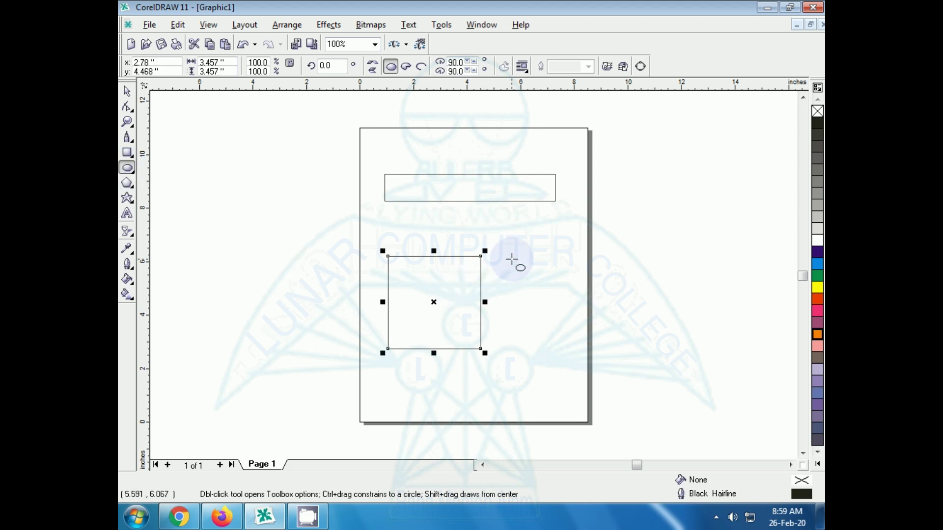
left_click_drag(511, 259, 523, 346)
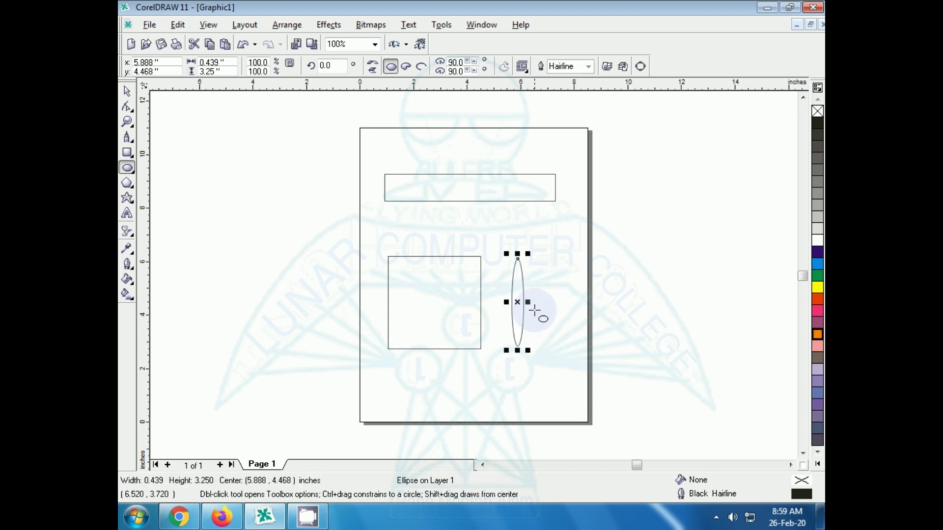
mouse_move(539, 274)
left_mouse_down()
mouse_move(555, 296)
mouse_move(617, 333)
mouse_move(667, 333)
mouse_move(692, 321)
left_mouse_up()
left_click_drag(571, 155, 625, 228)
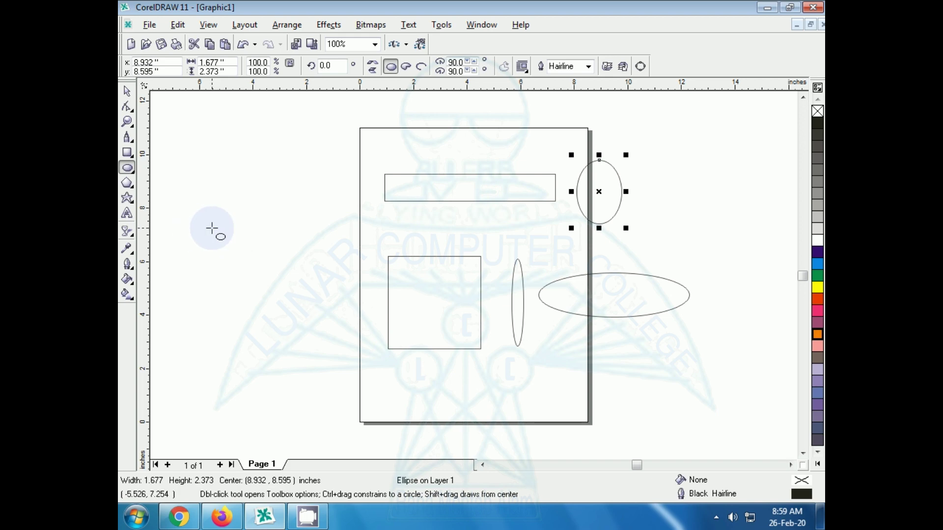
left_click_drag(212, 228, 344, 381)
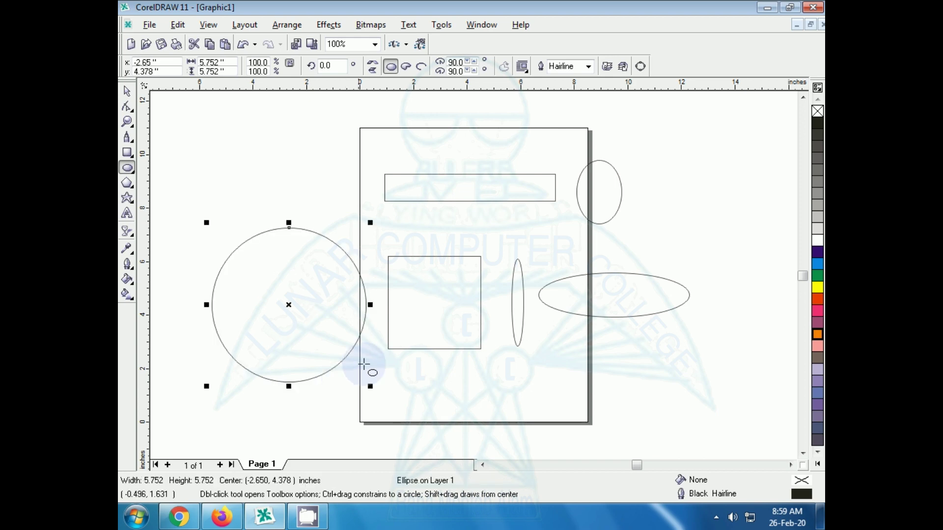
- Draw a rectangle about 2.66 by 1.86 inches above the large circle
left_click(133, 157)
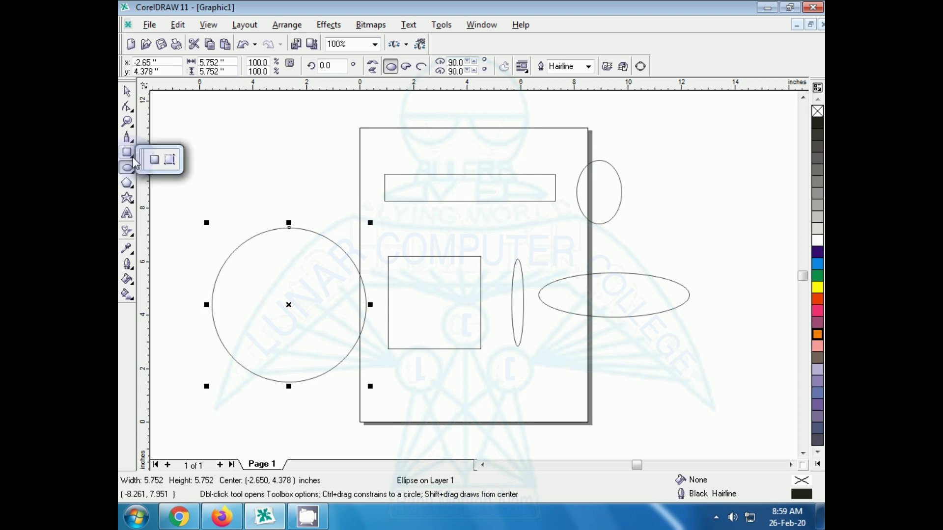
left_click(127, 153)
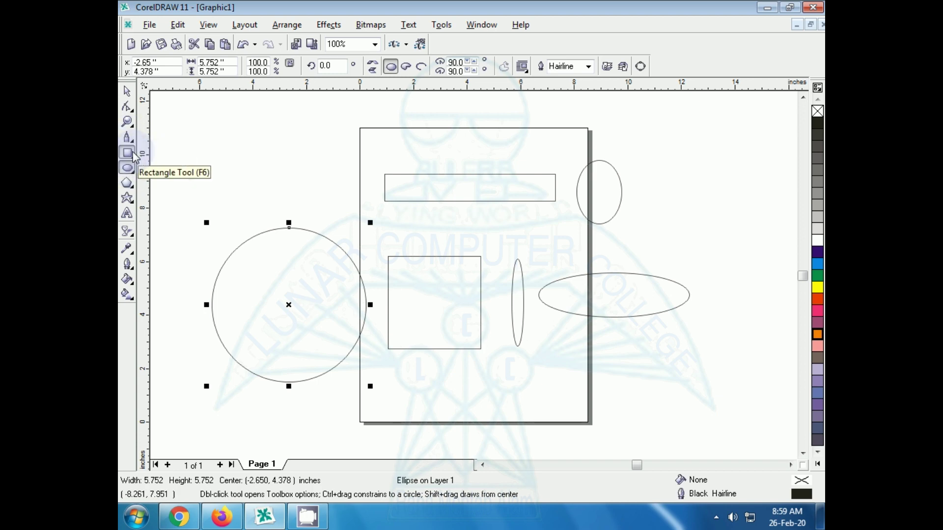
left_click(131, 157)
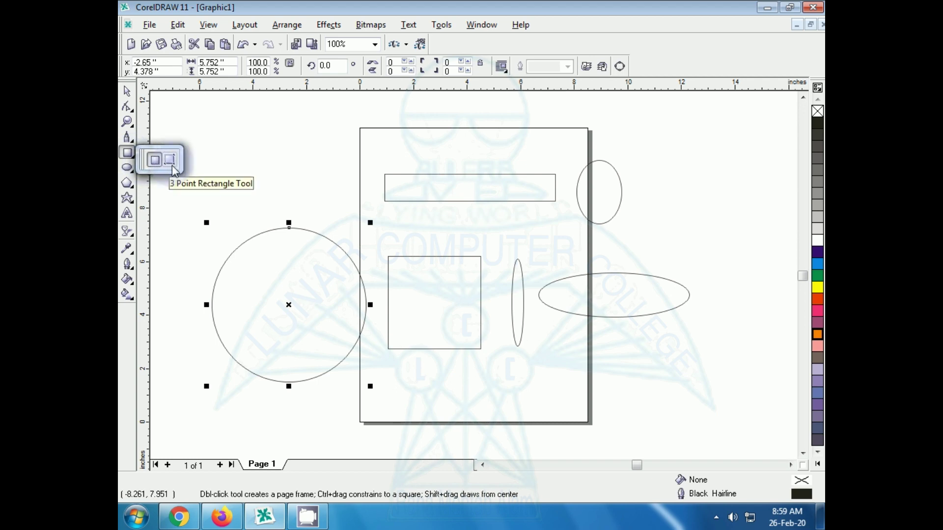
left_click(231, 162)
left_click(232, 161)
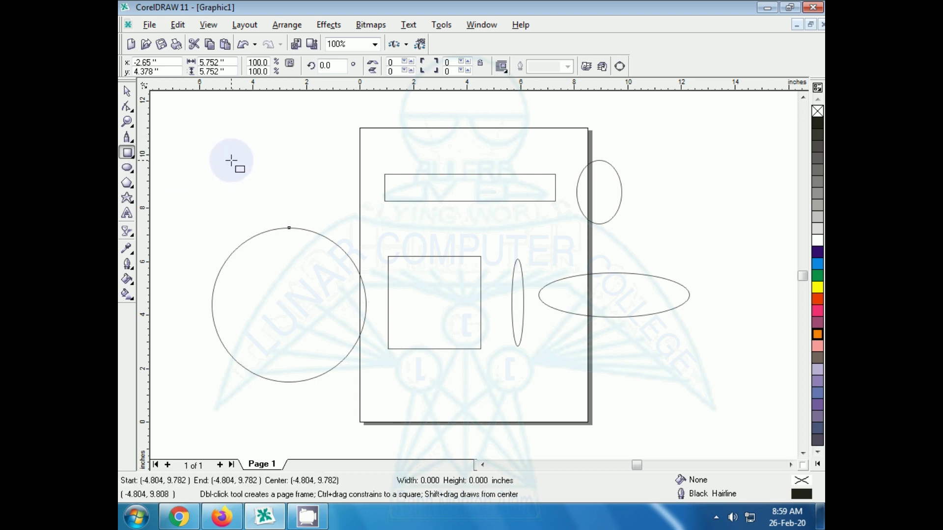
left_click_drag(244, 168, 314, 217)
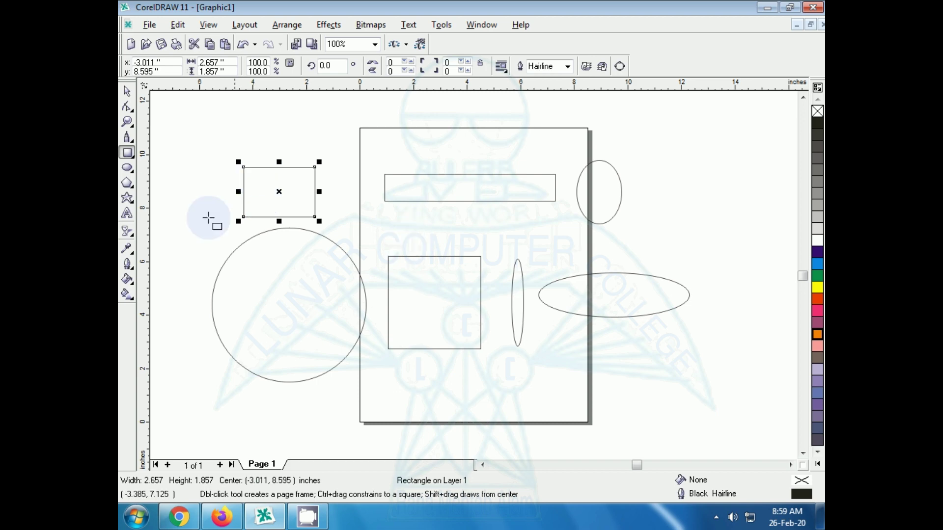
- Draw a tilted rectangle, rotated about 309 degrees, across the large circle's lower-left edge with the 3 Point Rectangle tool
left_click(128, 153)
left_click(172, 157)
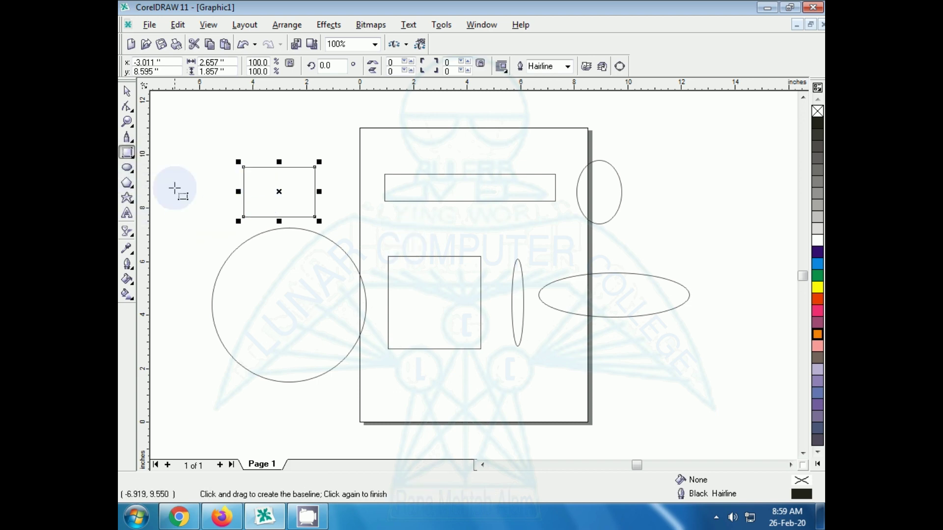
left_click_drag(175, 255, 254, 352)
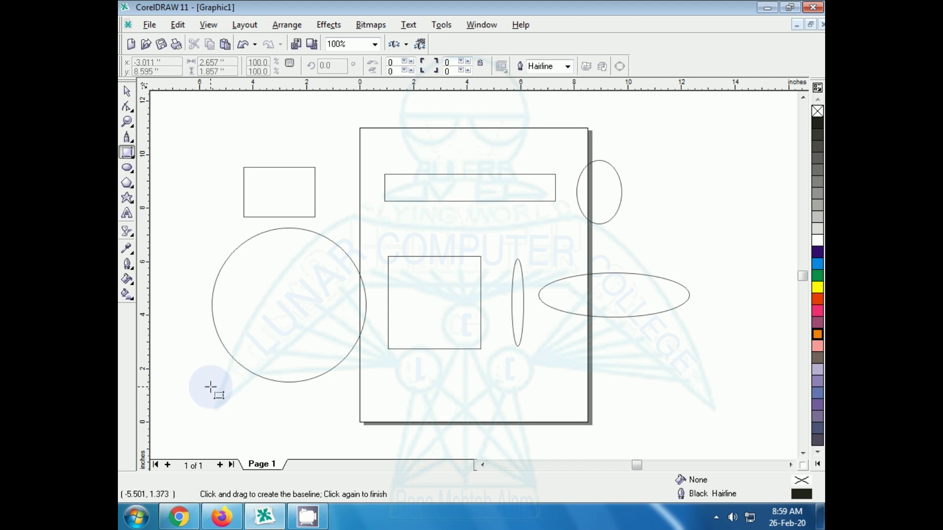
left_click(187, 405)
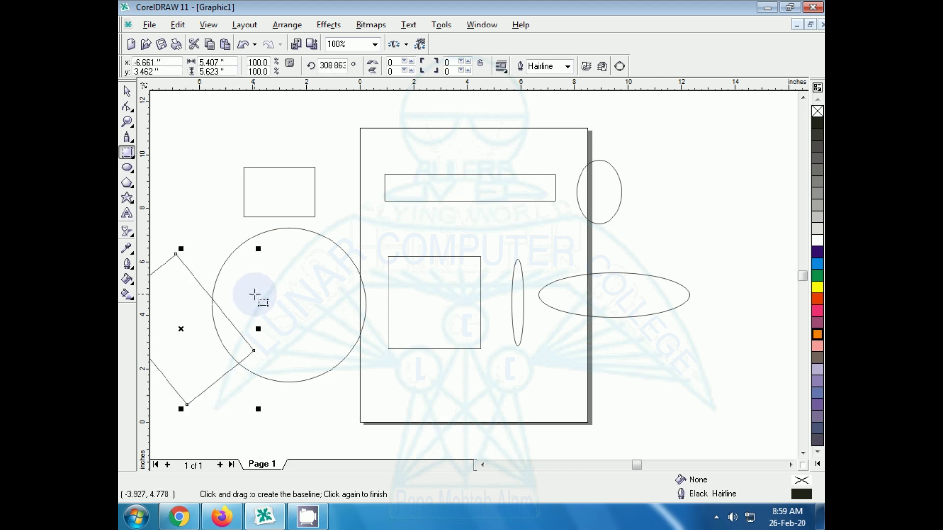
left_click(304, 327)
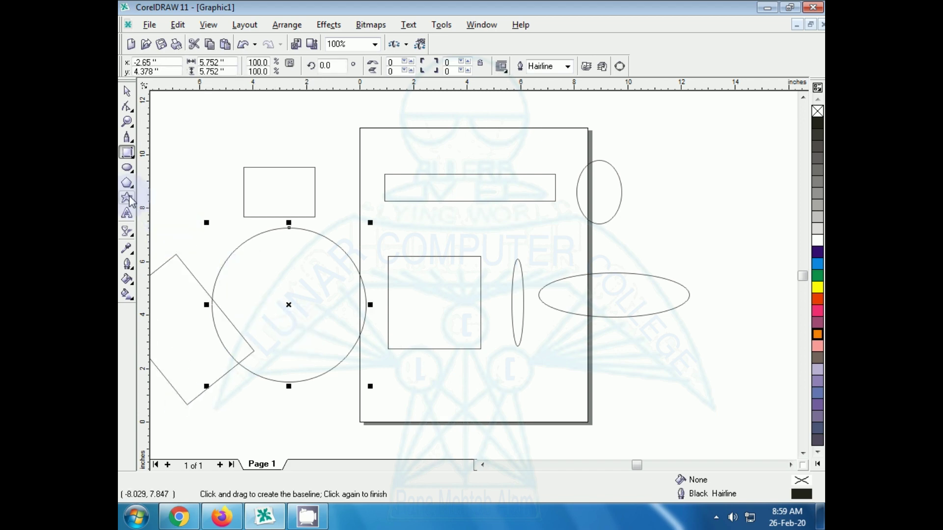
- Draw a tilted ellipse about 3.4 inches wide and high, overlapping the small rectangle's left side, with the 3 Point Ellipse tool
left_click(128, 168)
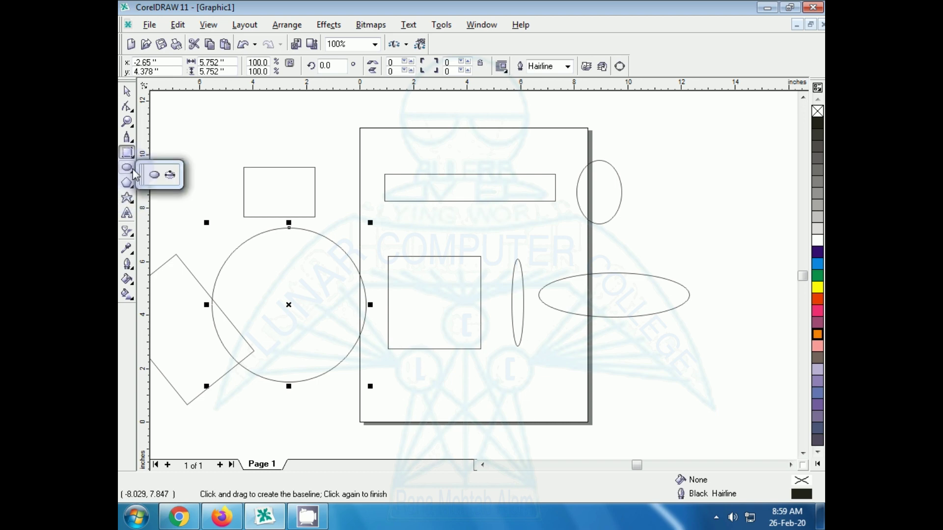
left_click(168, 173)
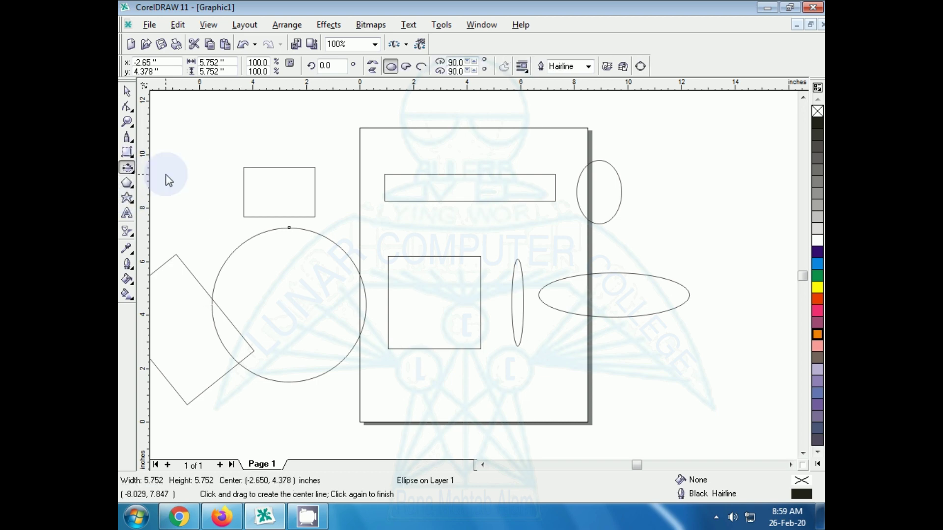
left_click(128, 168)
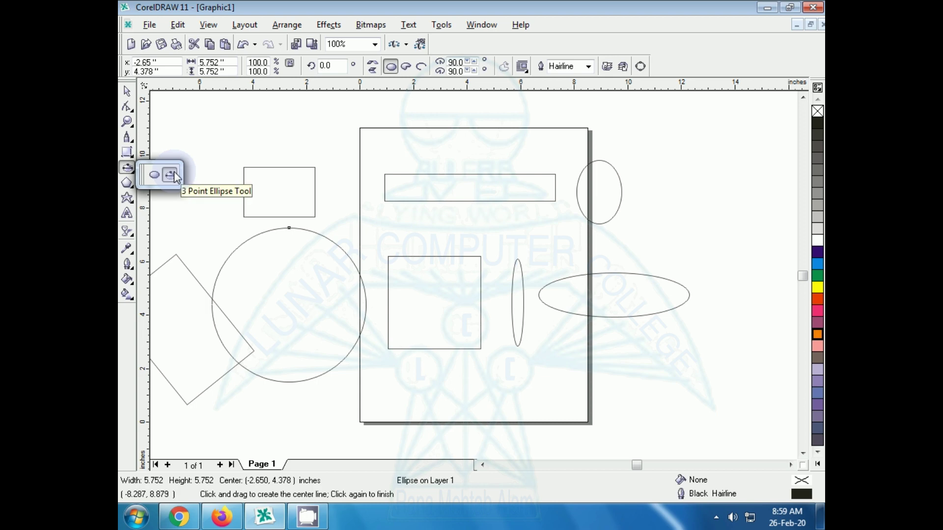
left_click(195, 142)
left_click_drag(195, 142, 249, 204)
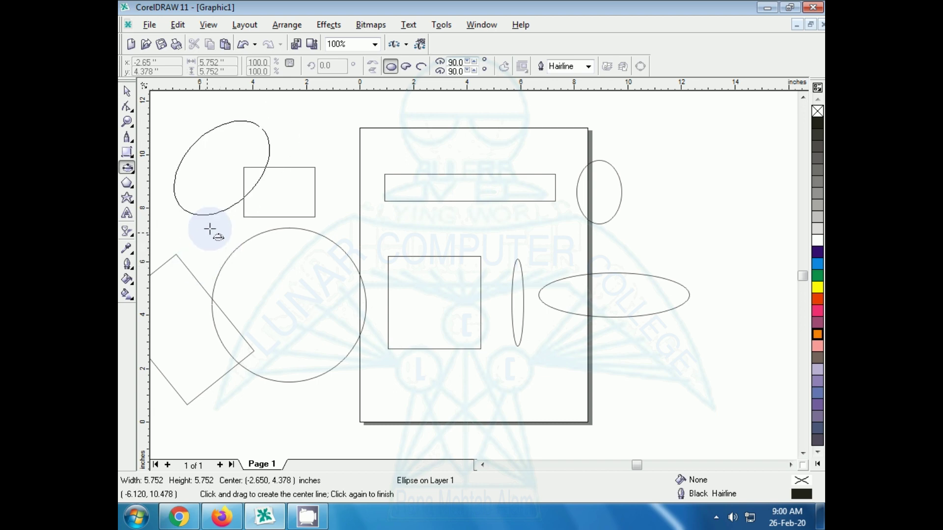
left_click(287, 165)
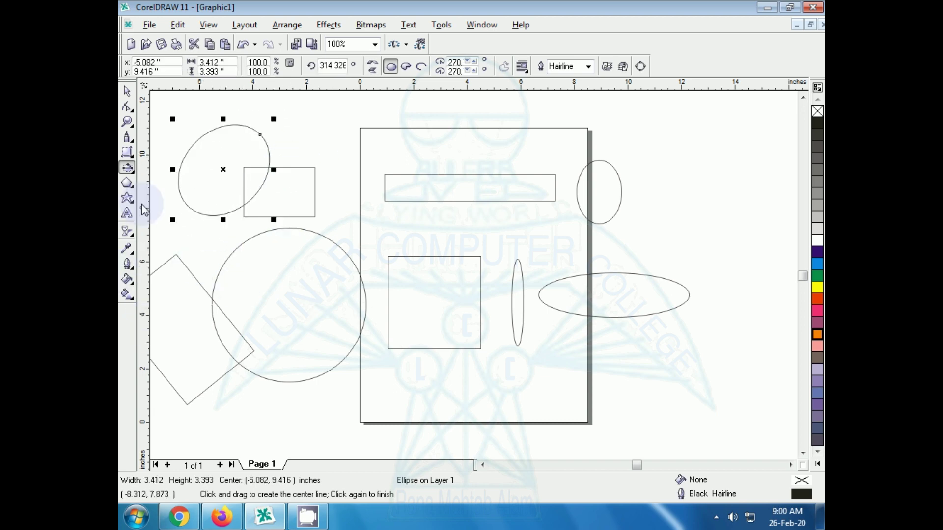
- Delete all existing shapes and draw a five-sided polygon about 4.34 by 3.92 inches in the middle of the page
left_click(132, 188)
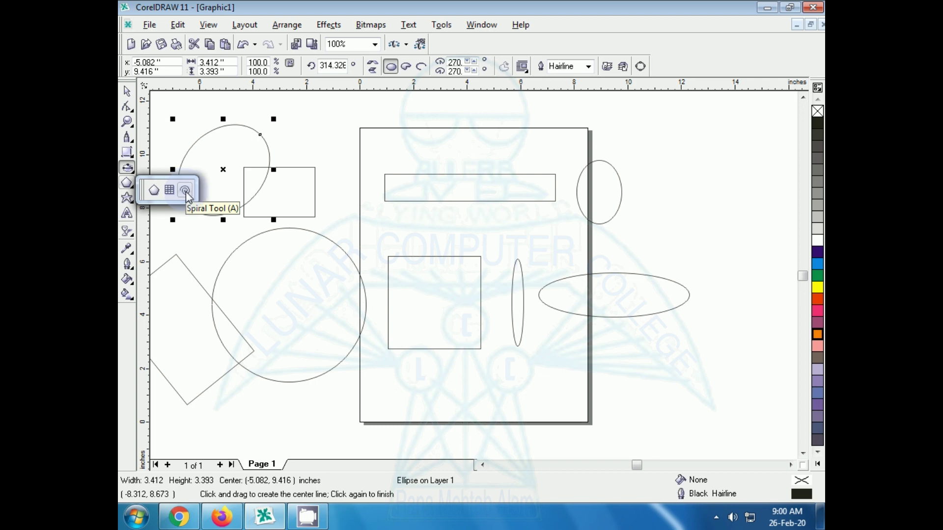
left_click(154, 191)
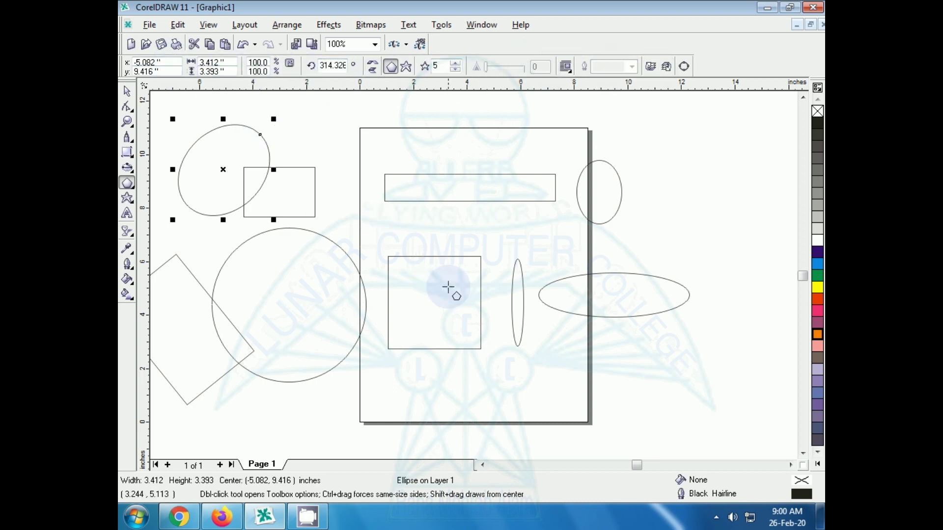
key("ctrl+a")
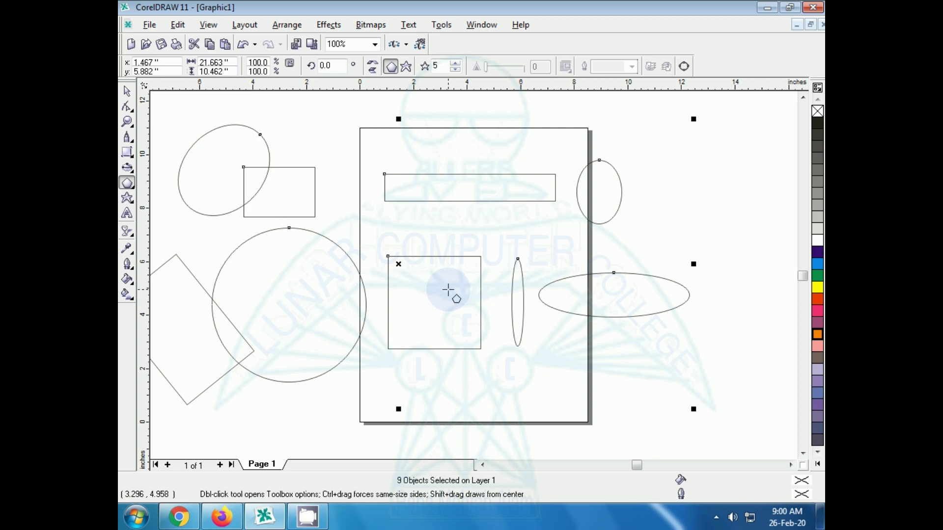
key("Delete")
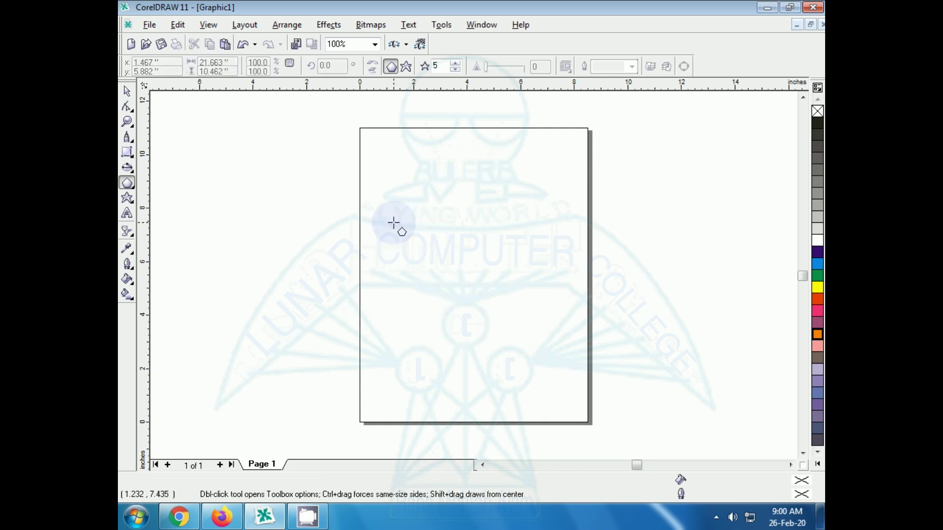
left_click_drag(398, 195, 514, 308)
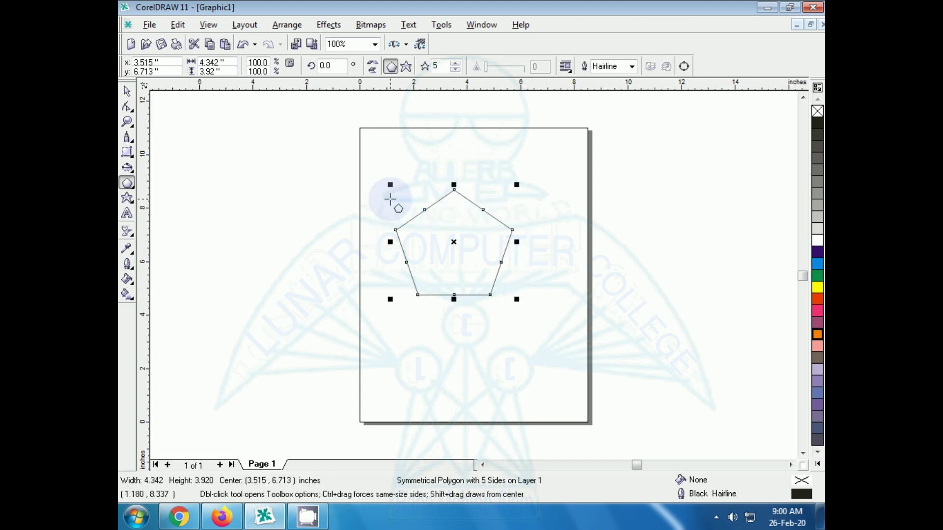
- Switch the pentagon to a star and back to a plain polygon, twice
left_click(406, 73)
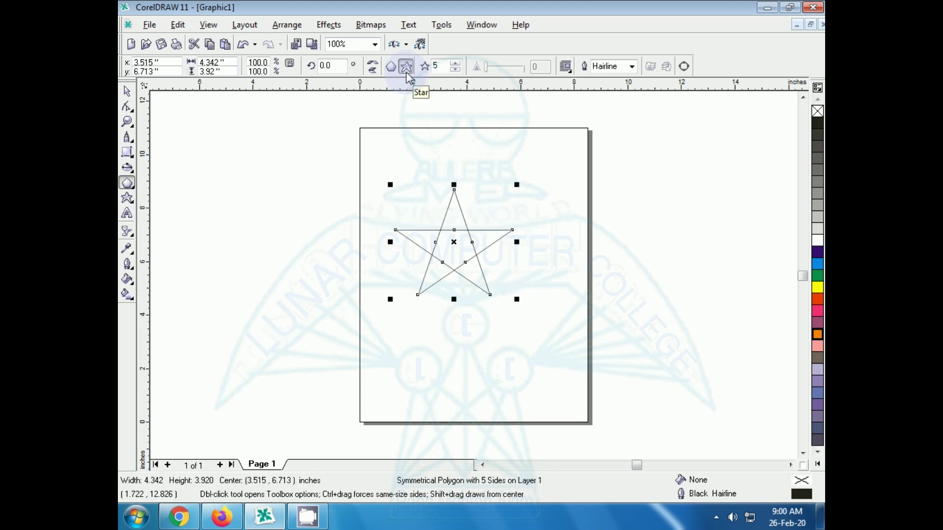
left_click(394, 72)
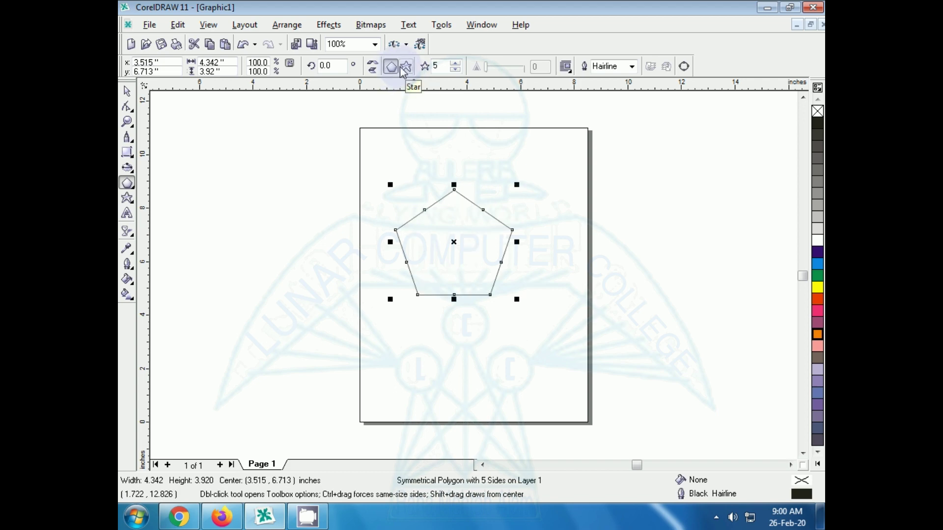
left_click(403, 73)
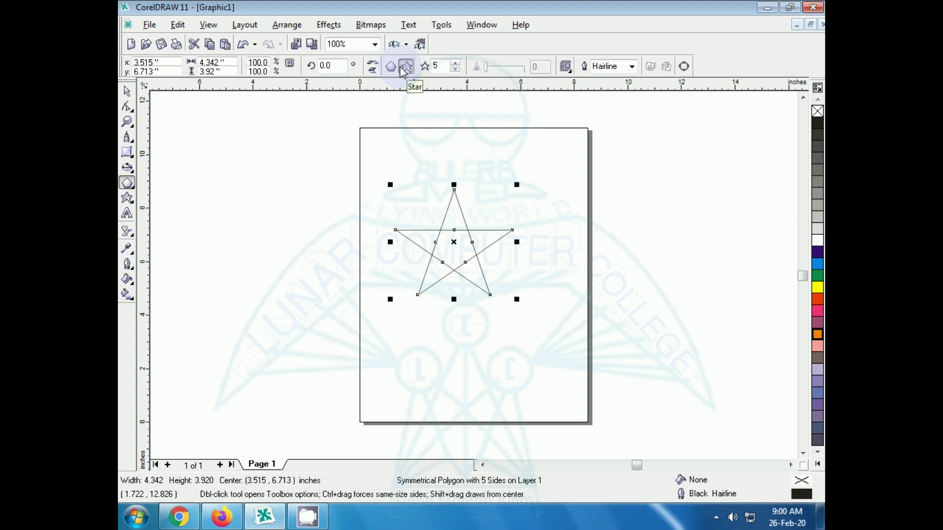
left_click(392, 71)
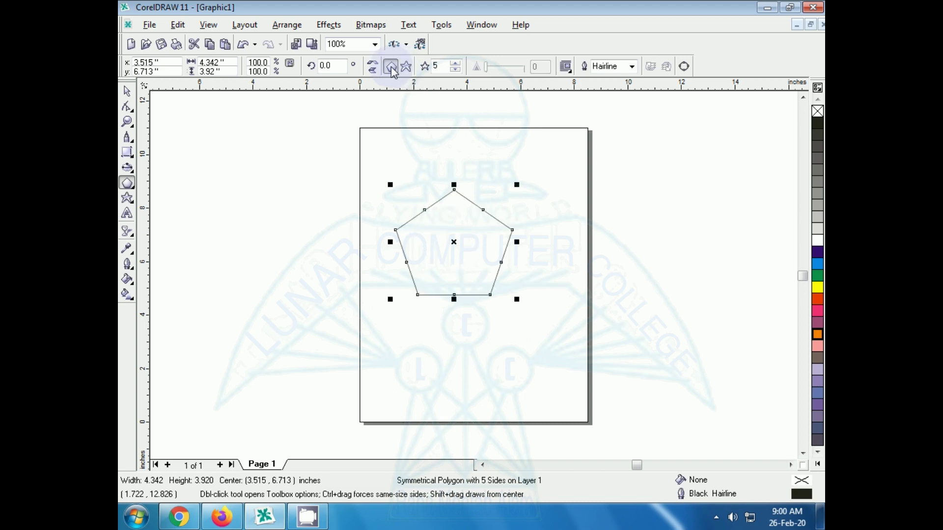
- Set the polygon's number of sides to 10
double_click(438, 66)
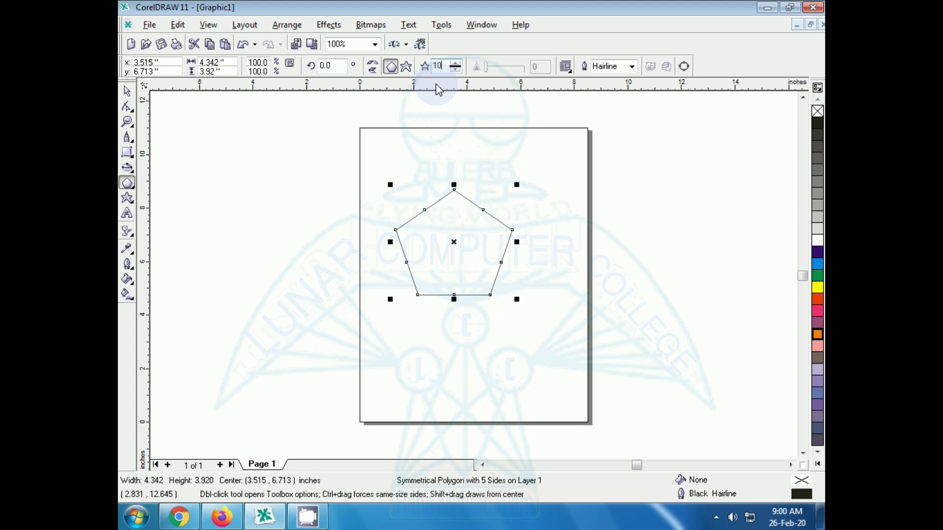
key("Return")
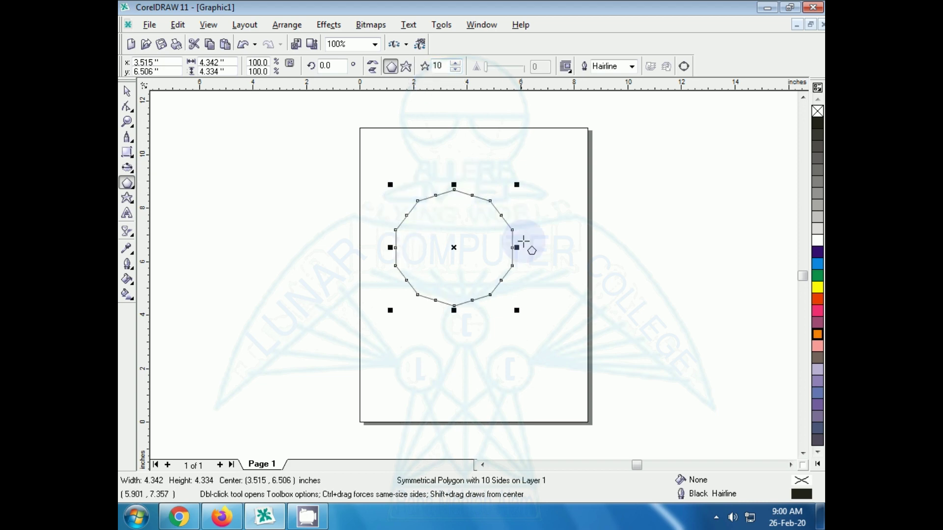
- Set the polygon's number of sides to 3 and move the triangle slightly to the right and down on the page
double_click(437, 66)
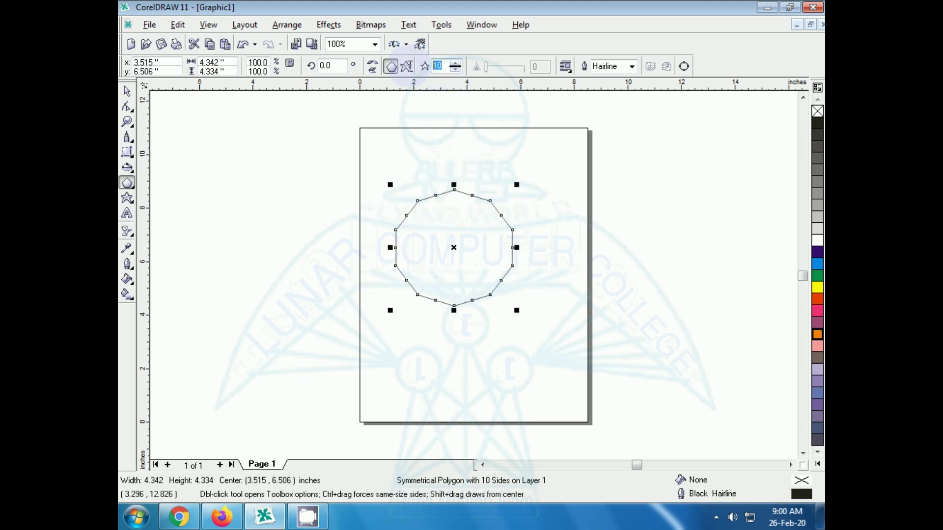
type("3")
key("Return")
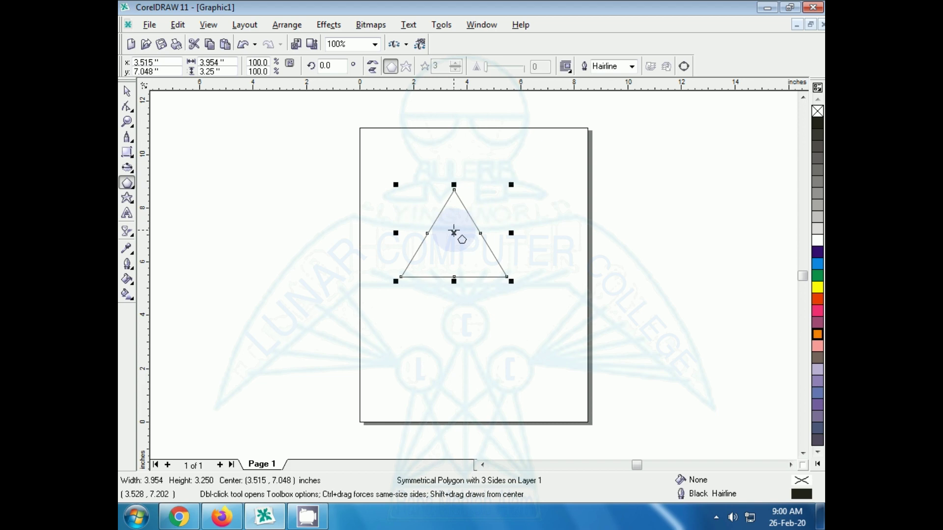
mouse_move(454, 231)
left_mouse_down()
mouse_move(467, 252)
mouse_move(468, 233)
left_mouse_up()
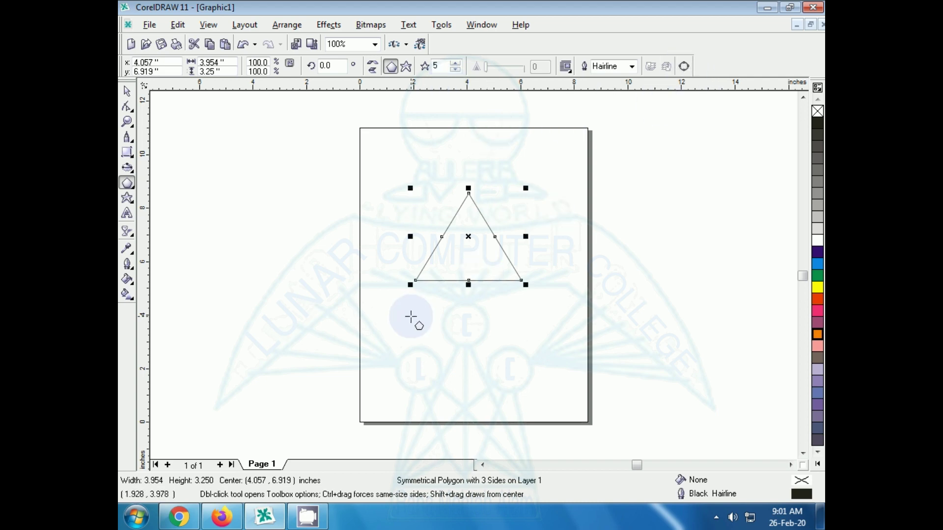
- Draw a graph paper grid of 4 columns and 3 rows, about 4.36 by 3.64 inches, below the triangle
left_click(129, 184)
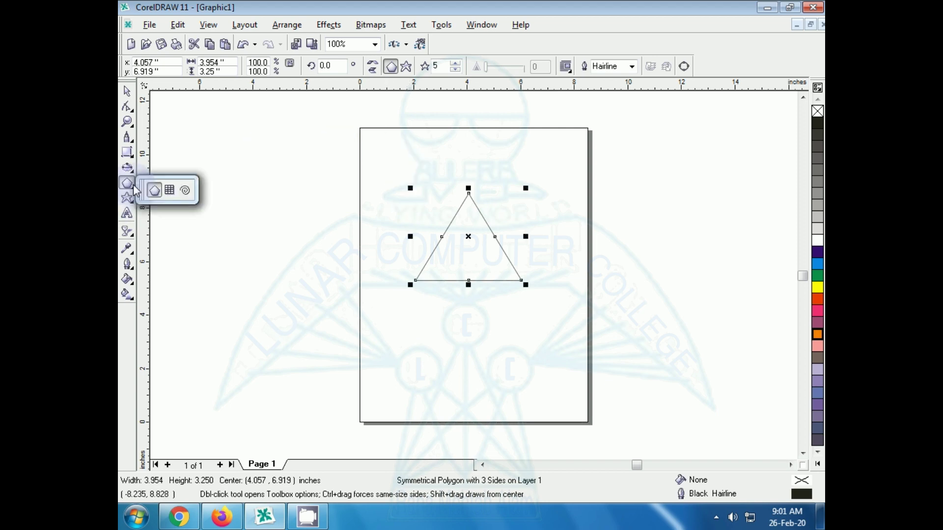
left_click(169, 188)
left_click_drag(383, 303, 500, 402)
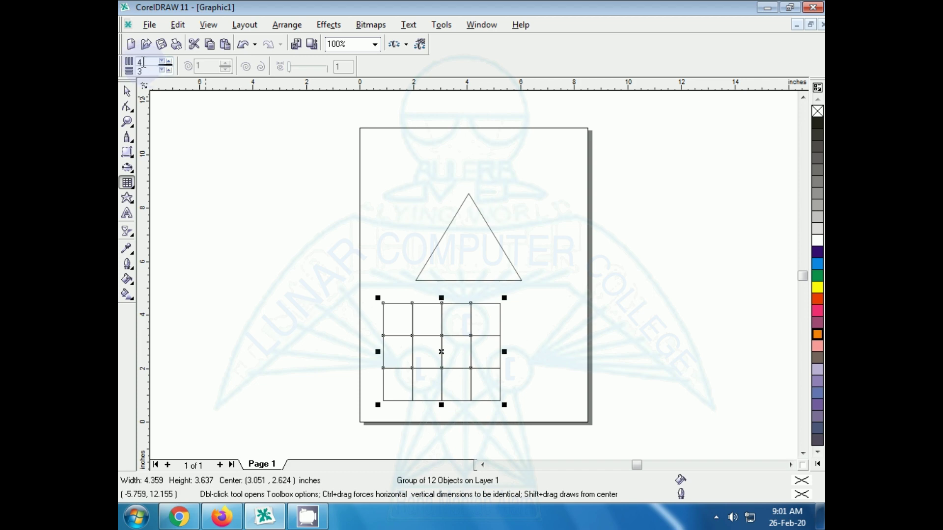
- Set the graph paper to 8 columns and 8 rows and draw two grids near the page's top, about 4.23 by 4.46 and 1.96 inches square
double_click(141, 63)
key("Tab")
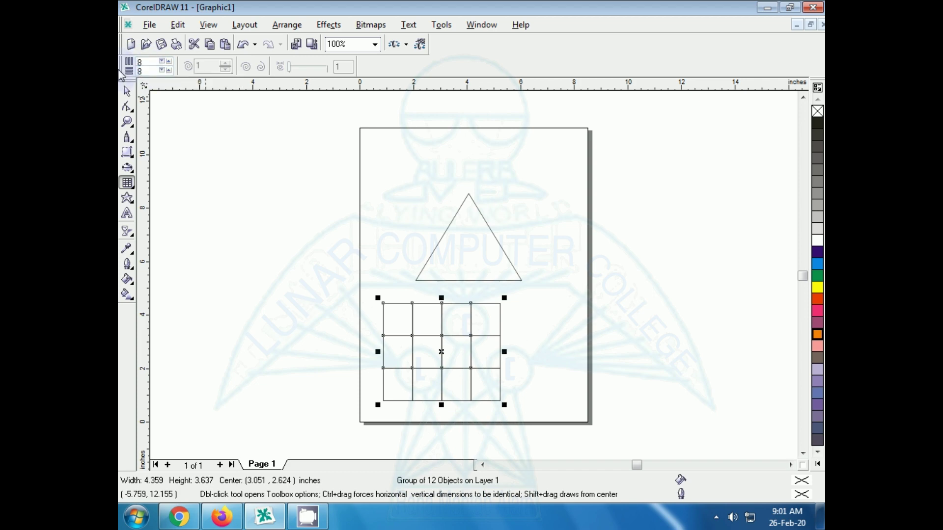
left_click_drag(365, 132, 480, 253)
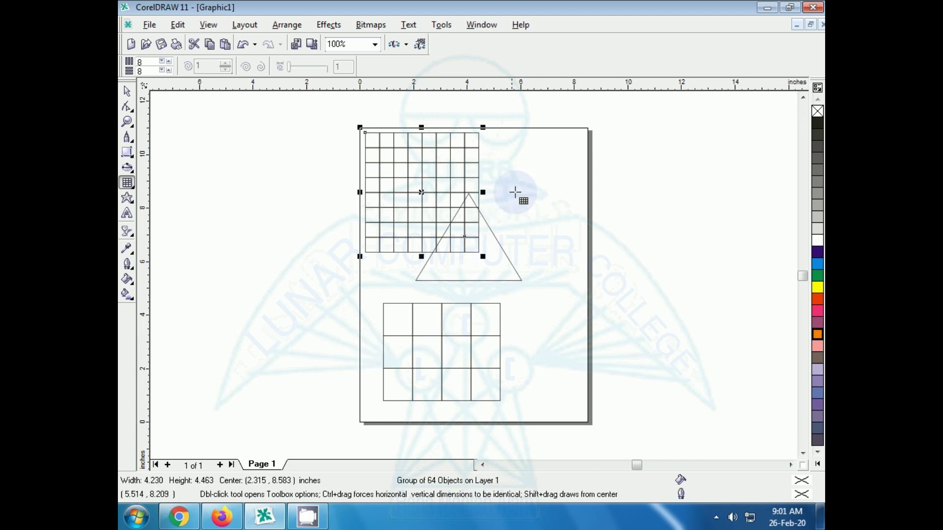
left_click_drag(525, 150, 578, 202)
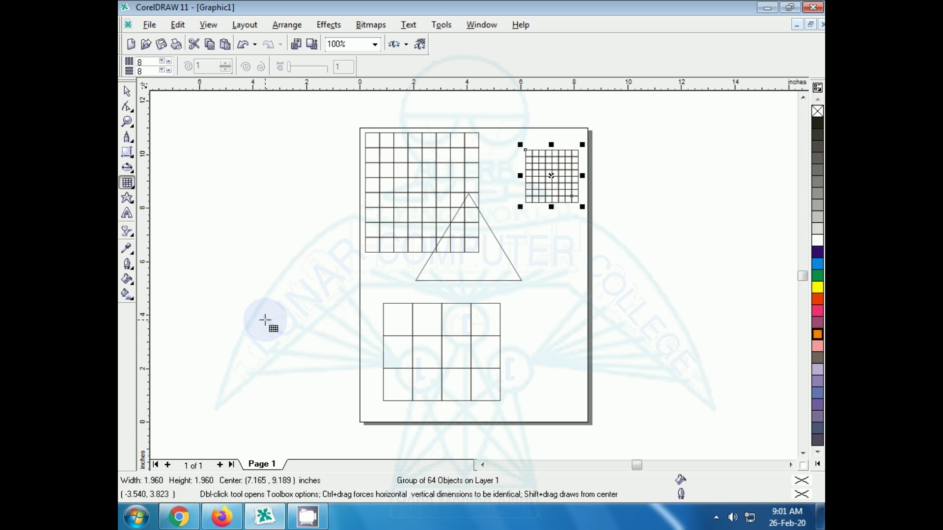
- Draw a symmetrical spiral with 4 revolutions to the left of the small 8 by 8 grid
key("shift+F2")
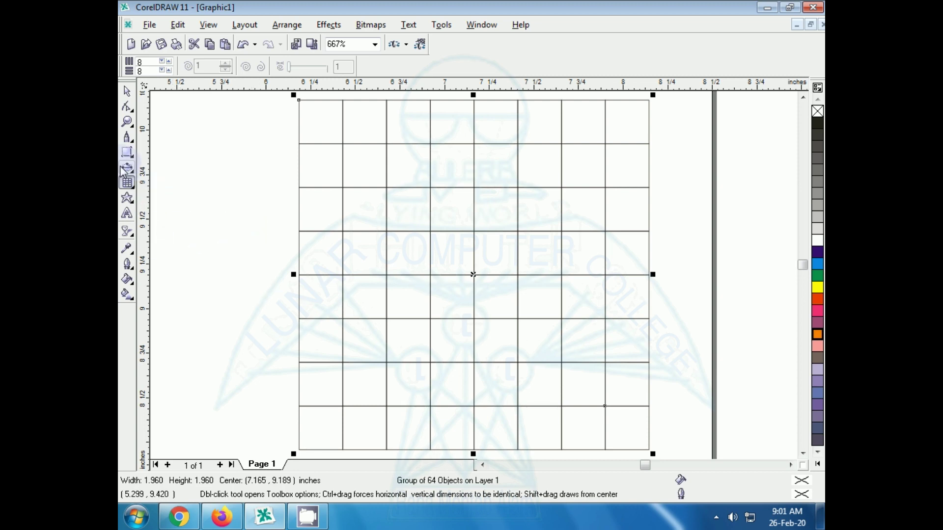
left_click(133, 191)
left_click(185, 190)
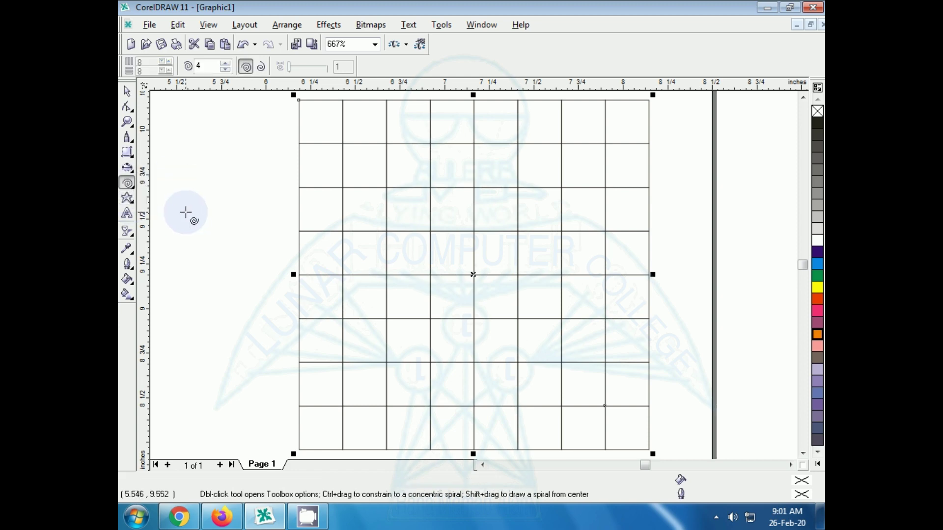
left_click_drag(186, 213, 273, 316)
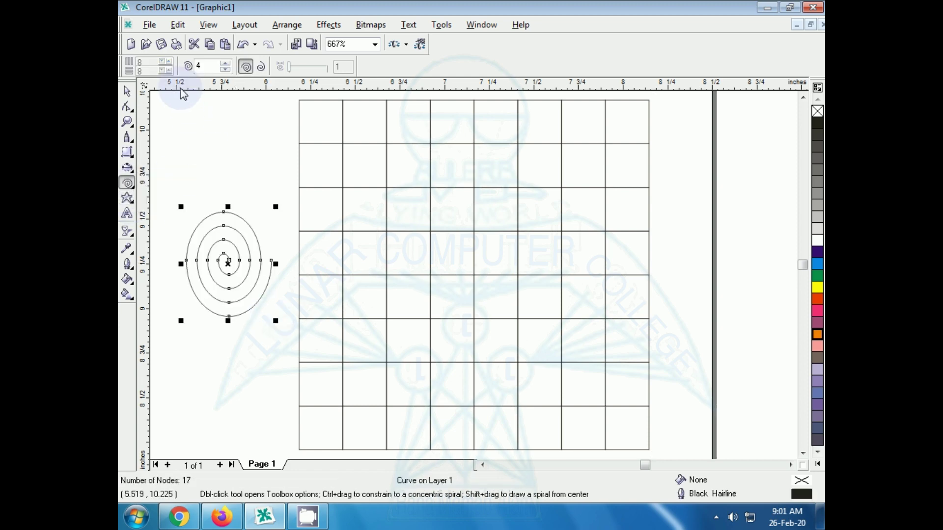
- Set the spiral revolutions to 40 and draw a dense spiral above the first one
double_click(199, 66)
type("40")
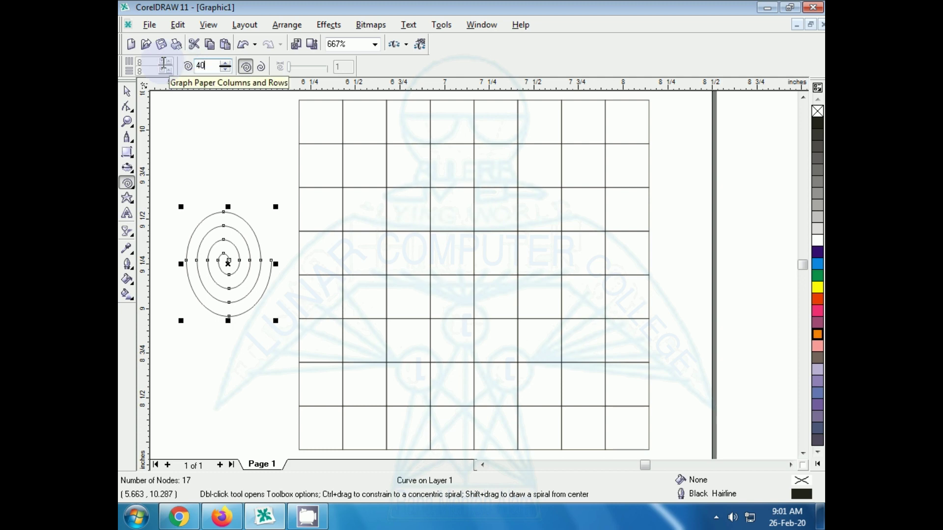
left_click_drag(175, 131, 249, 201)
- Set the spiral revolutions to 10 and draw a spiral about 0.38 by 0.36 inches below the other two
double_click(200, 66)
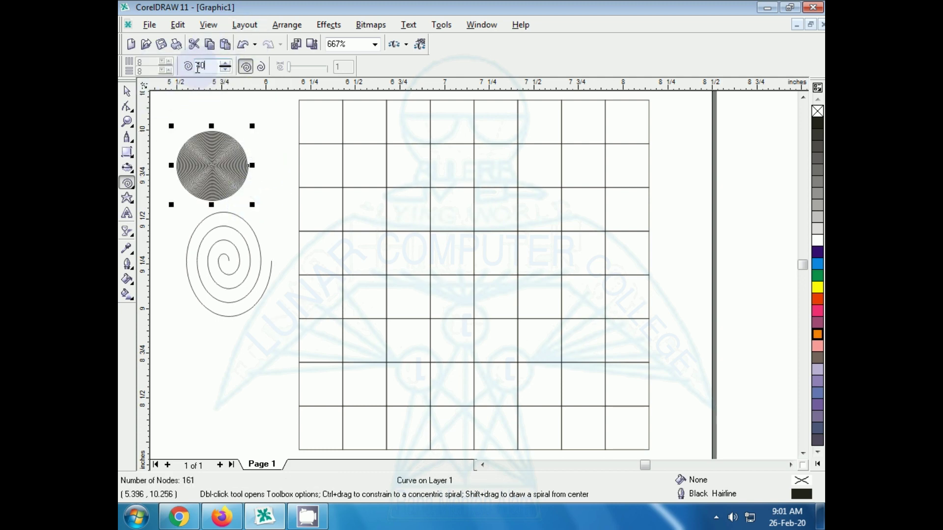
type("10")
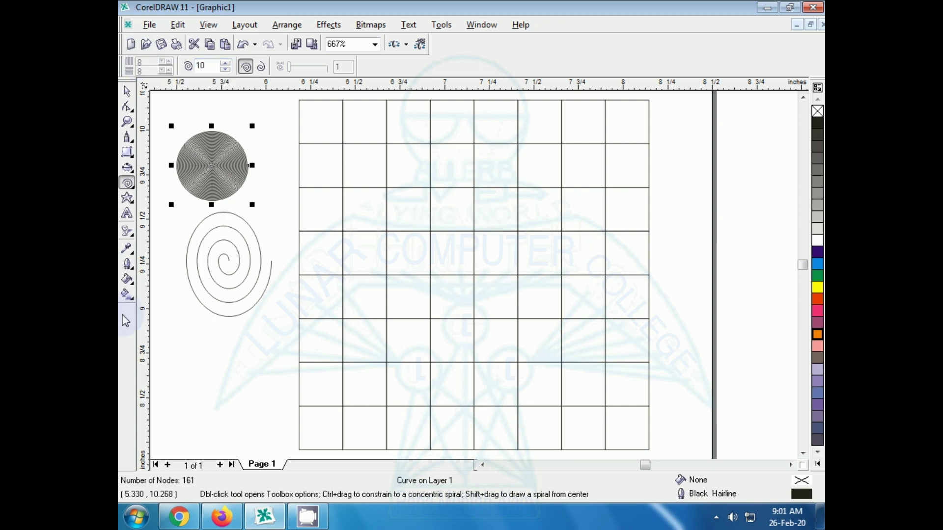
left_click_drag(182, 356, 253, 421)
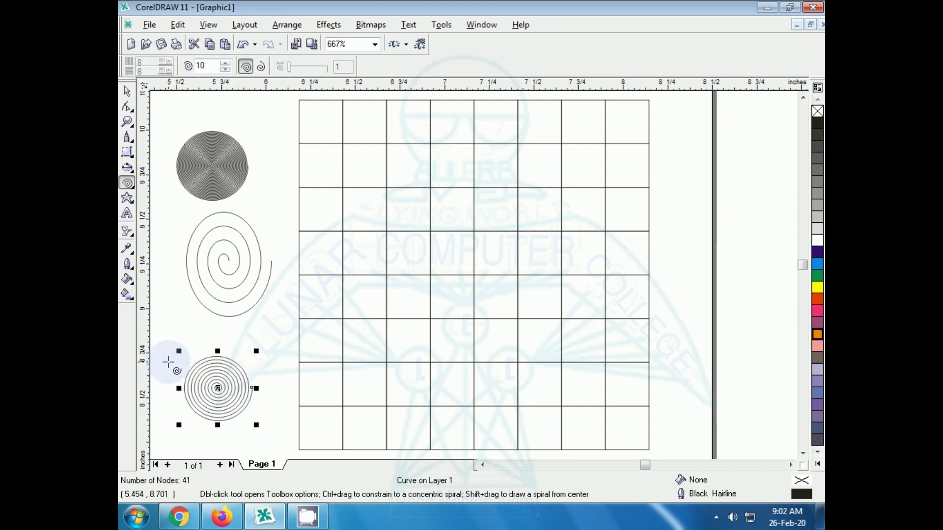
- Draw a parallelogram about 0.55 by 0.49 inches over the left part of the small grid with the Basic Shapes tool
left_click(133, 206)
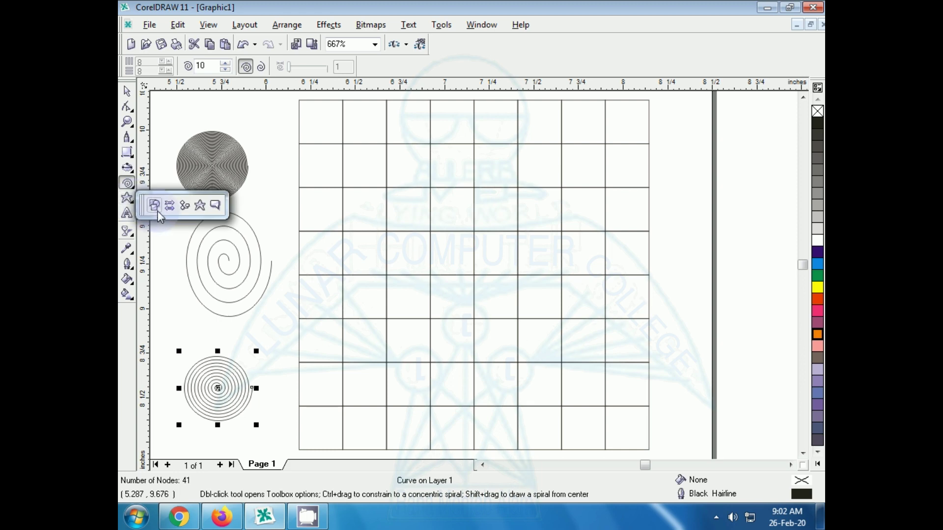
left_click(153, 206)
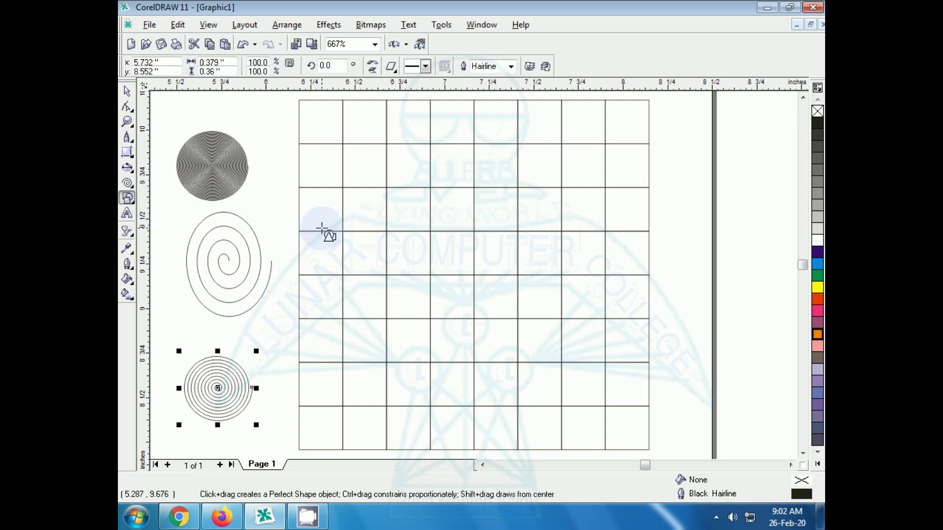
left_click_drag(322, 229, 423, 319)
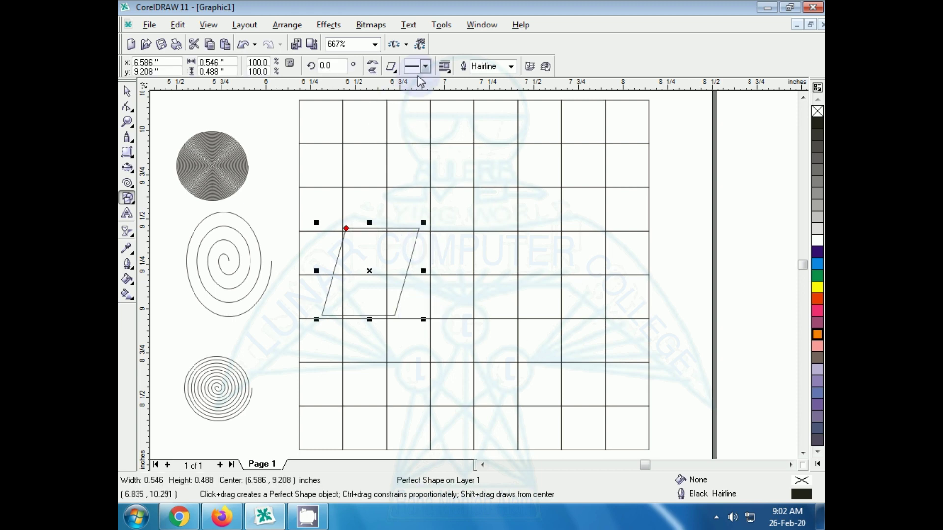
- Choose the smiley face basic shape and draw it about 0.71 inches wide to the right of the parallelogram
left_click(391, 68)
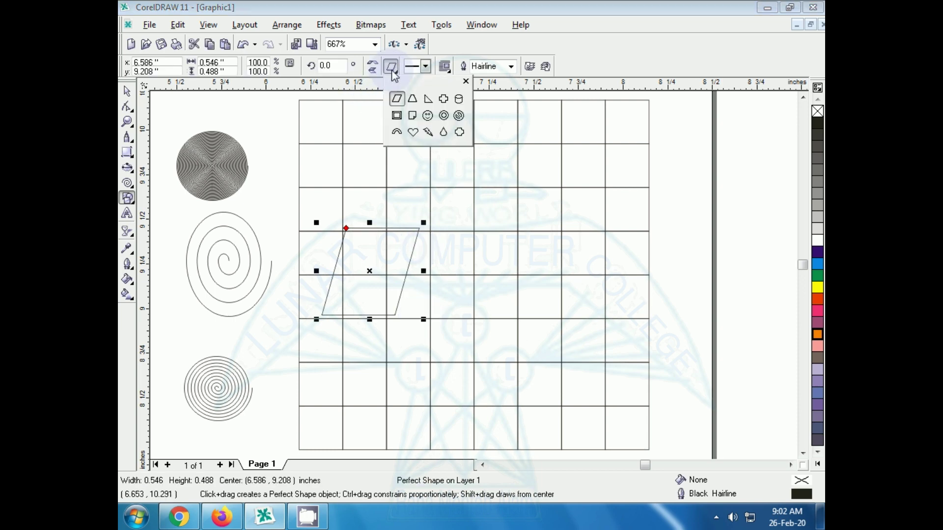
left_click(427, 115)
left_click_drag(430, 171, 549, 304)
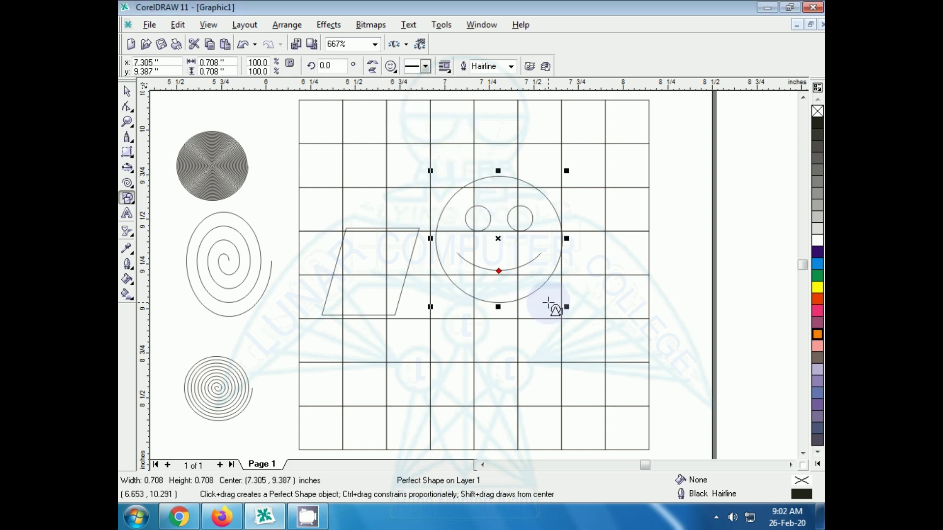
- Choose the heart basic shape and draw it about 0.53 by 0.42 inches above the parallelogram
left_click(392, 66)
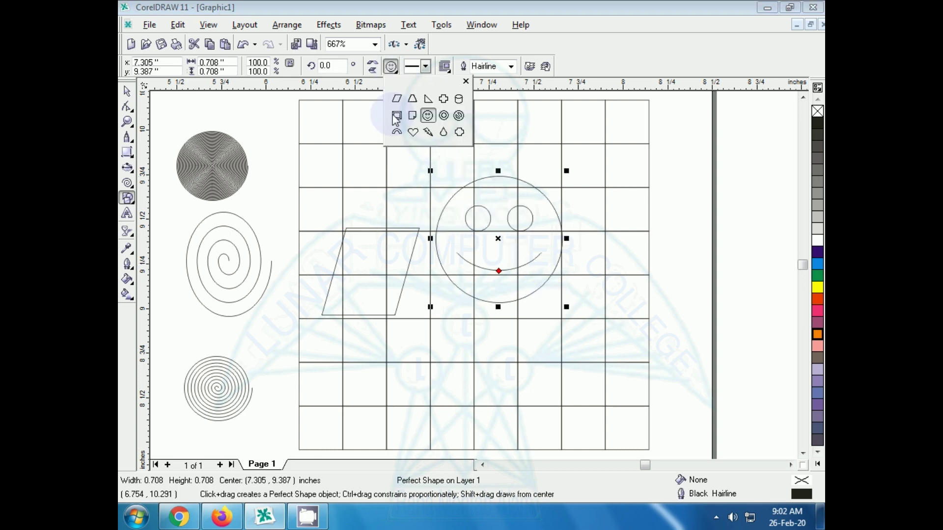
left_click(412, 133)
left_click_drag(323, 134, 427, 217)
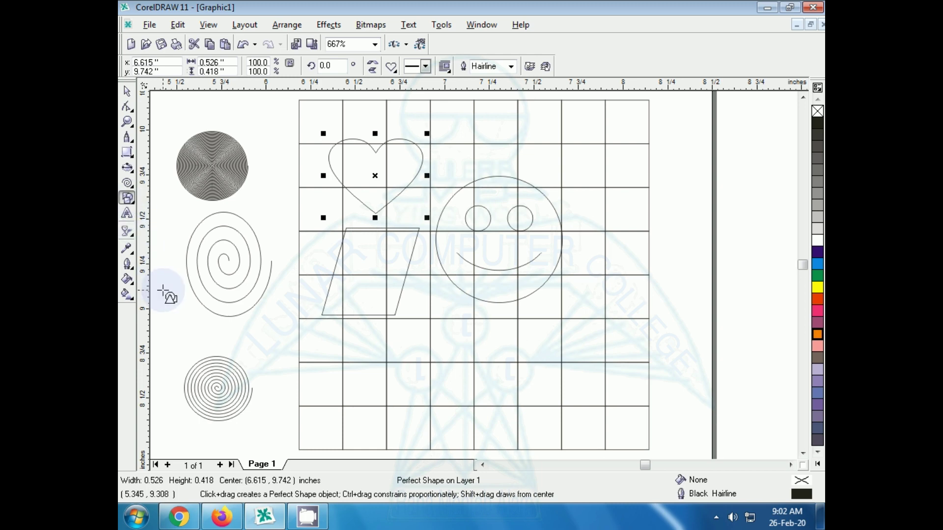
left_click(128, 198)
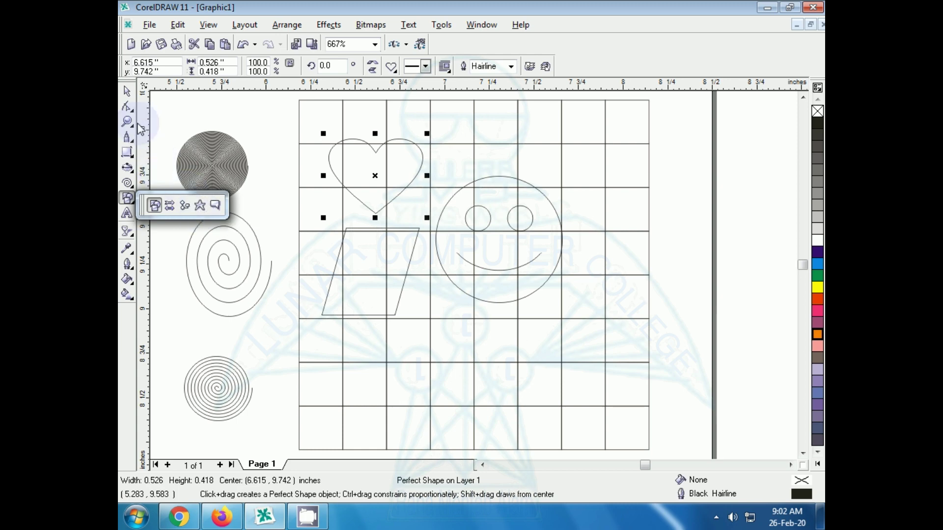
left_click(130, 107)
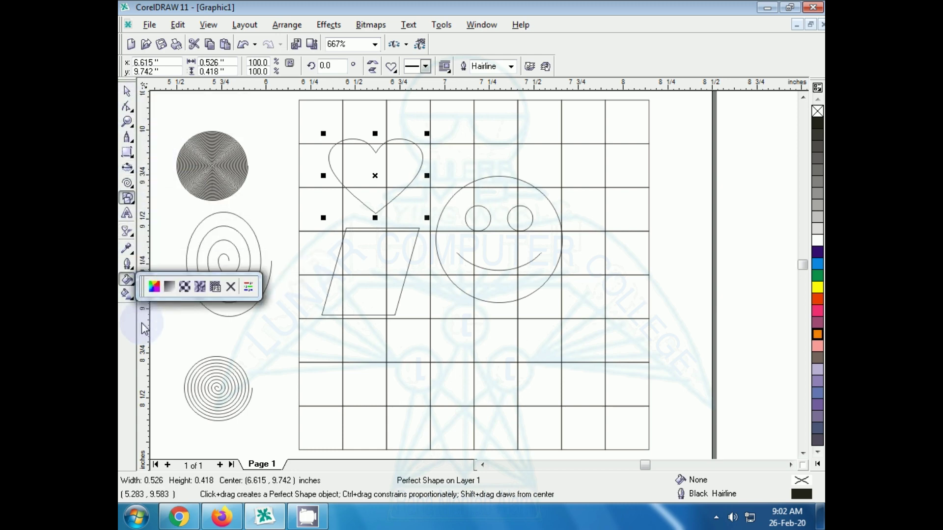
- Draw a right-pointing arrow about 0.79 by 0.40 inches between the two lower spirals with the Arrow Shapes tool
mouse_move(131, 295)
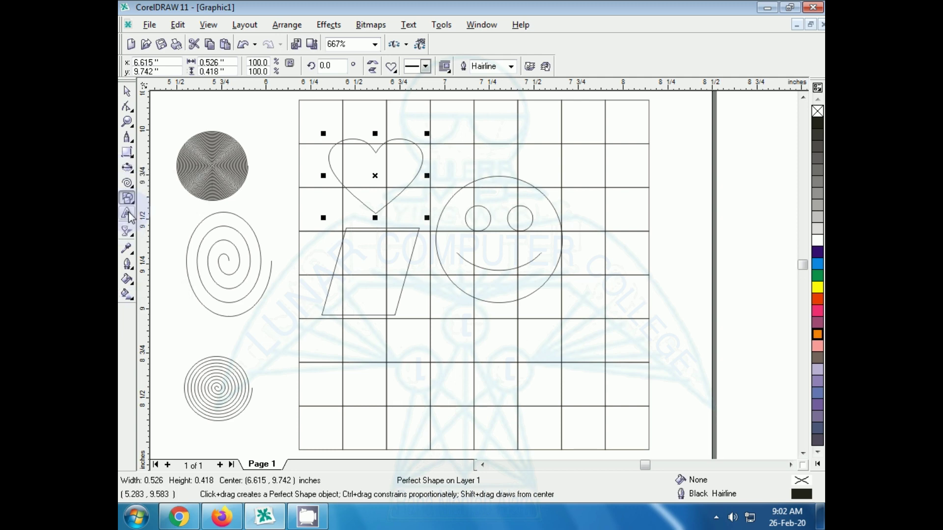
mouse_move(128, 199)
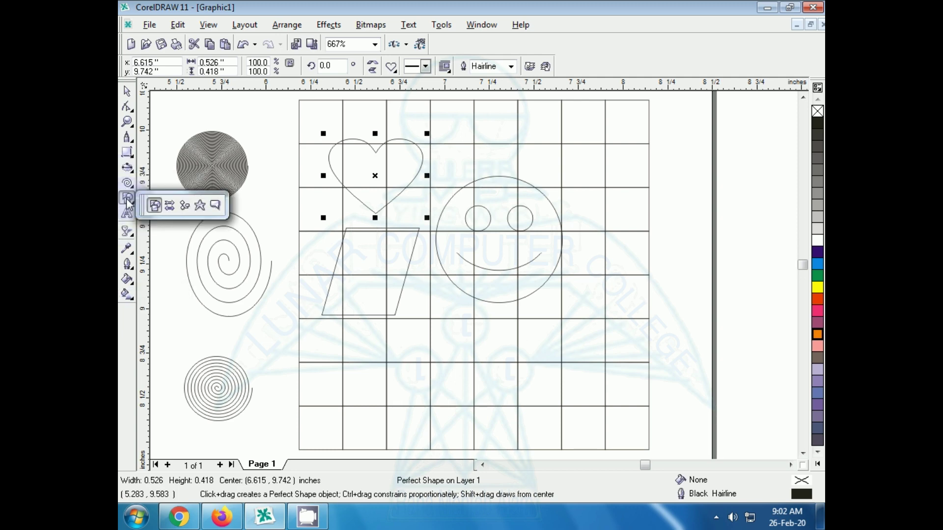
left_click(171, 206)
mouse_move(182, 276)
left_mouse_down()
mouse_move(246, 326)
mouse_move(324, 348)
left_mouse_up()
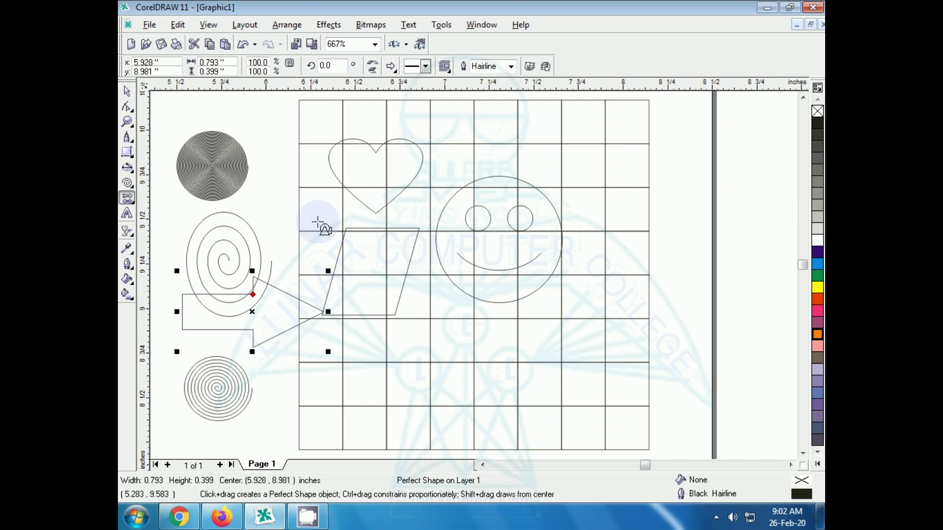
- Choose the up-down double arrow shape and draw it about 0.50 by 0.88 inches over the smiley face
left_click(392, 67)
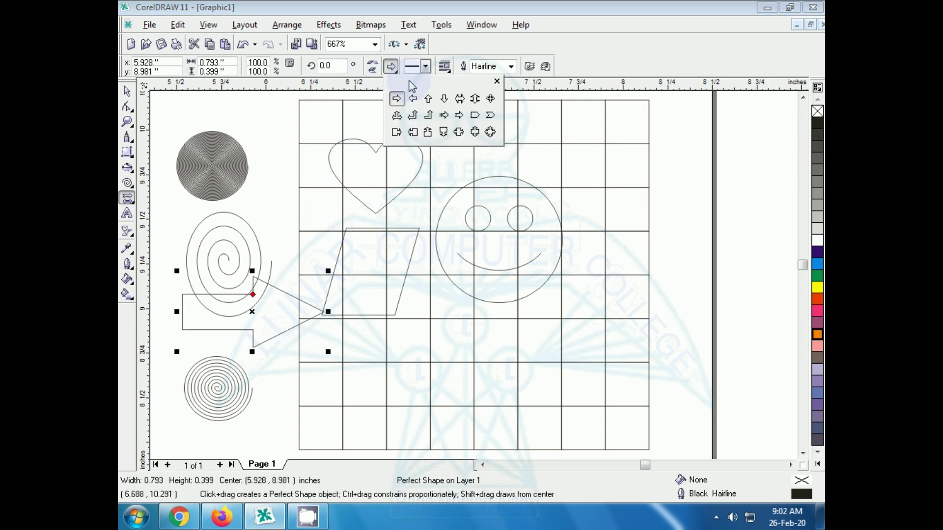
left_click(476, 101)
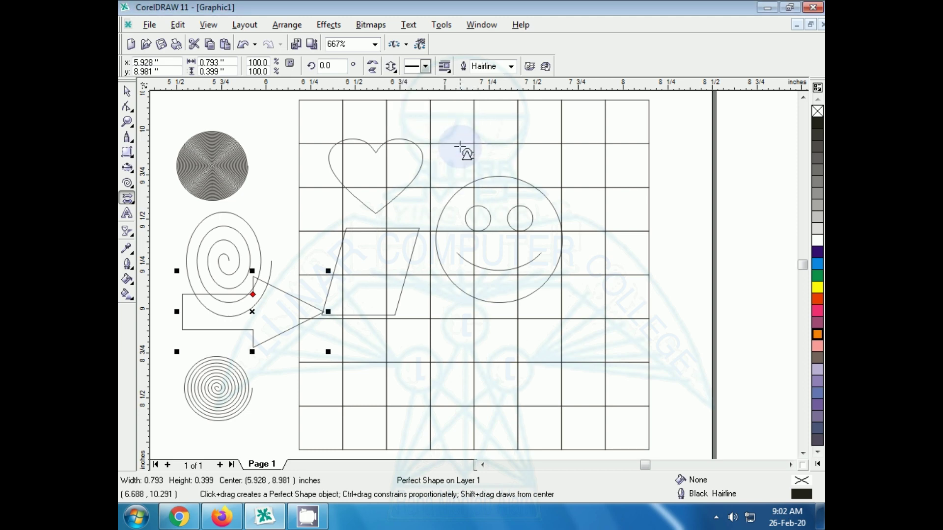
left_click_drag(454, 141, 554, 308)
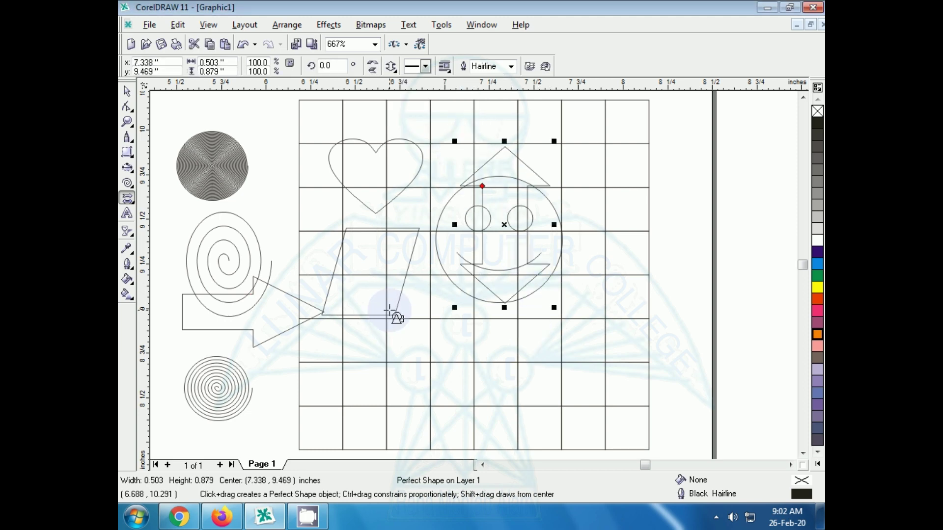
- Draw a parallelogram about 0.54 by 0.60 inches between the middle spiral and the existing parallelogram with the Flowchart Shapes tool
left_click(134, 200)
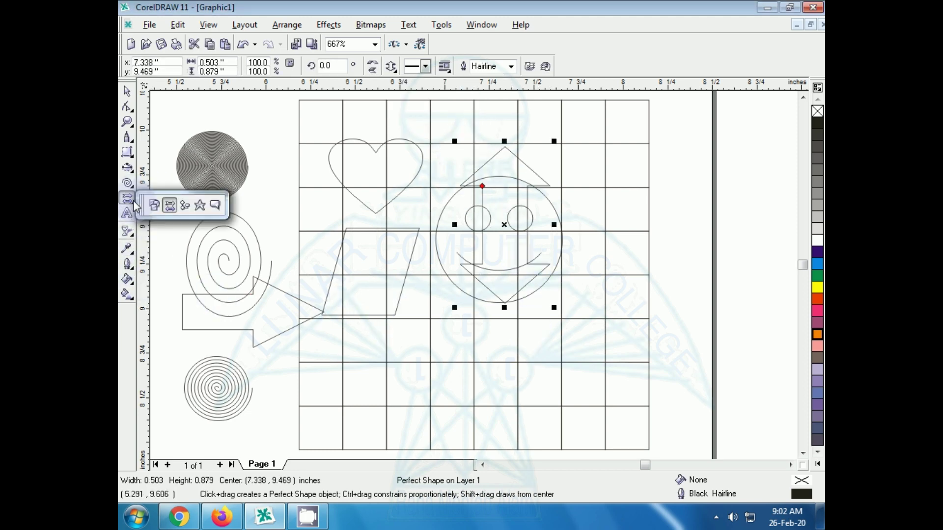
left_click(191, 208)
left_click_drag(249, 220, 345, 326)
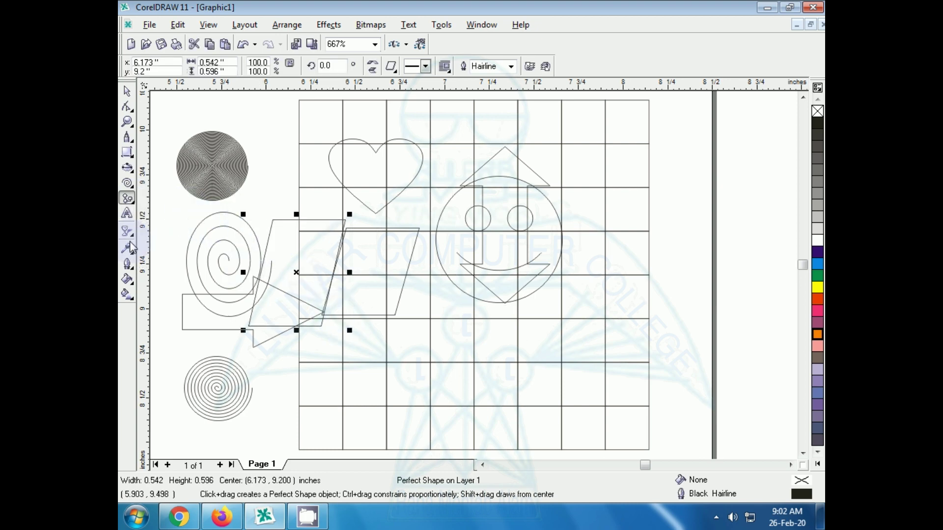
- Draw a four-pointed star about 0.70 by 0.76 inches over the lower spirals with the Star Shapes tool
left_click(132, 201)
left_click(201, 214)
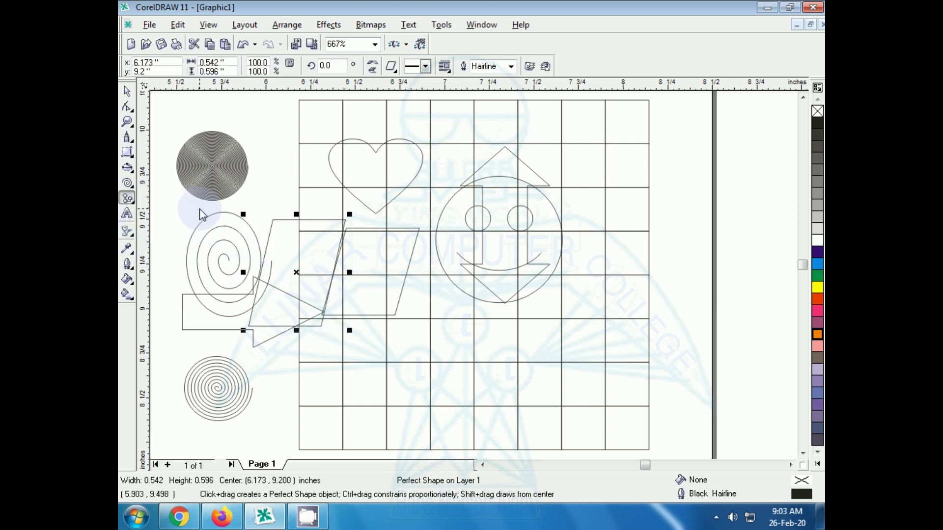
left_click_drag(175, 231, 309, 376)
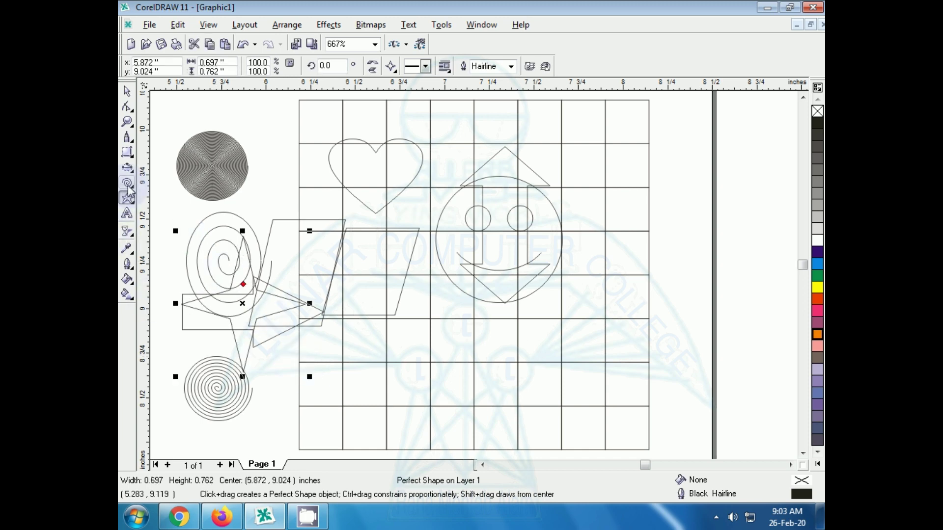
- Choose the five-pointed star shape and draw it about 0.64 by 0.72 inches to the right of the smiley face
left_click(392, 68)
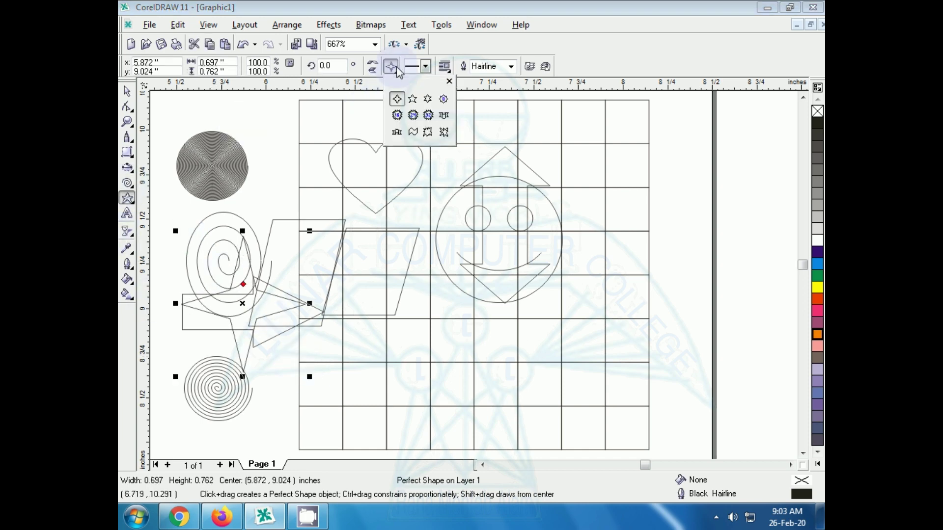
left_click(413, 99)
left_click_drag(559, 164, 682, 302)
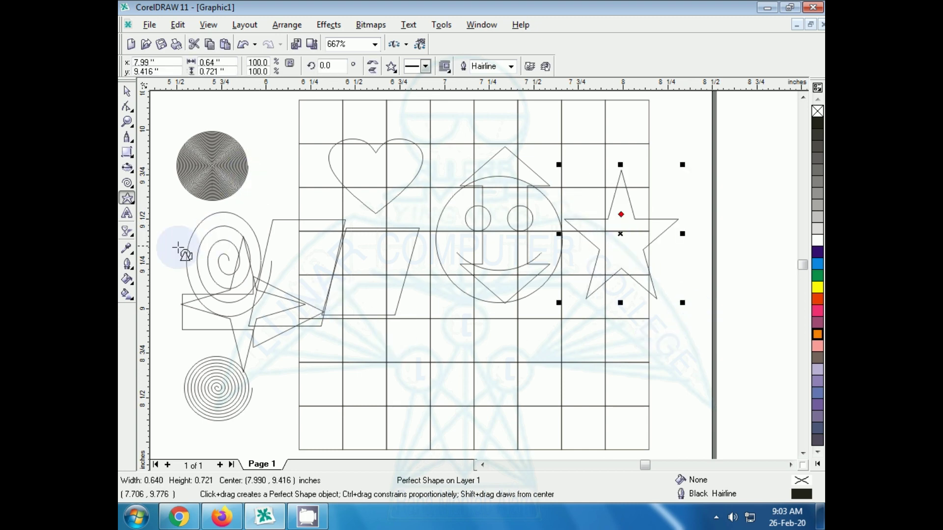
- Draw a rectangular callout about 0.91 by 0.39 inches below the smiley face with the Callout Shapes tool
left_click(128, 199)
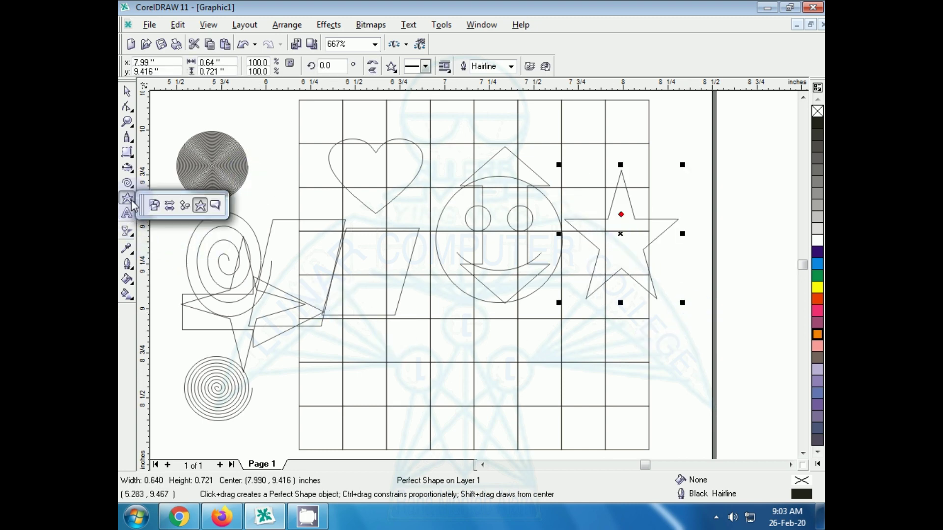
left_click(212, 203)
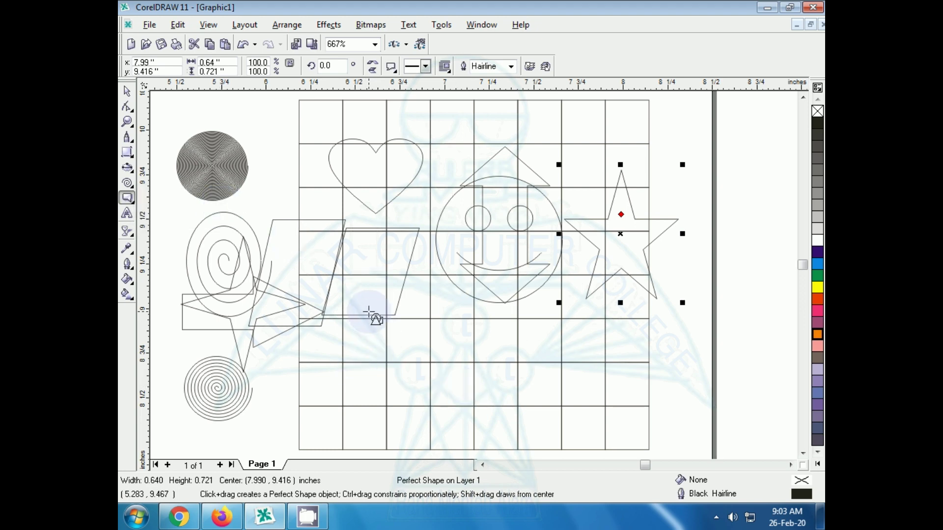
left_click_drag(489, 361, 619, 411)
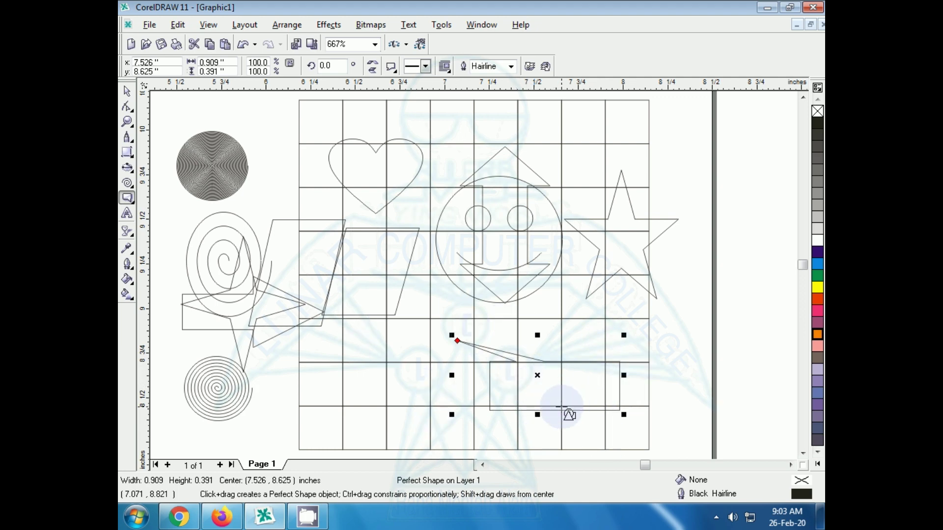
- Add the artistic text "Lunar" to the right of the lowest spiral
left_click(127, 215)
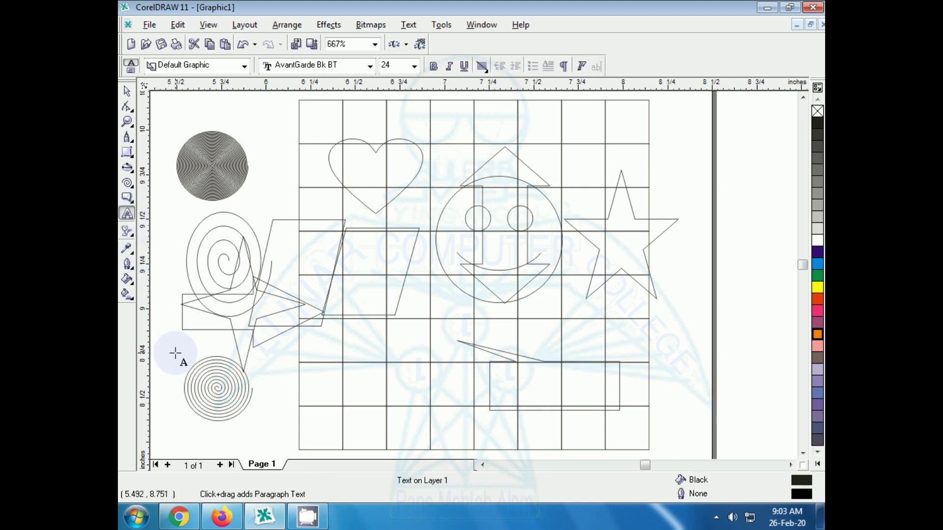
left_click(261, 410)
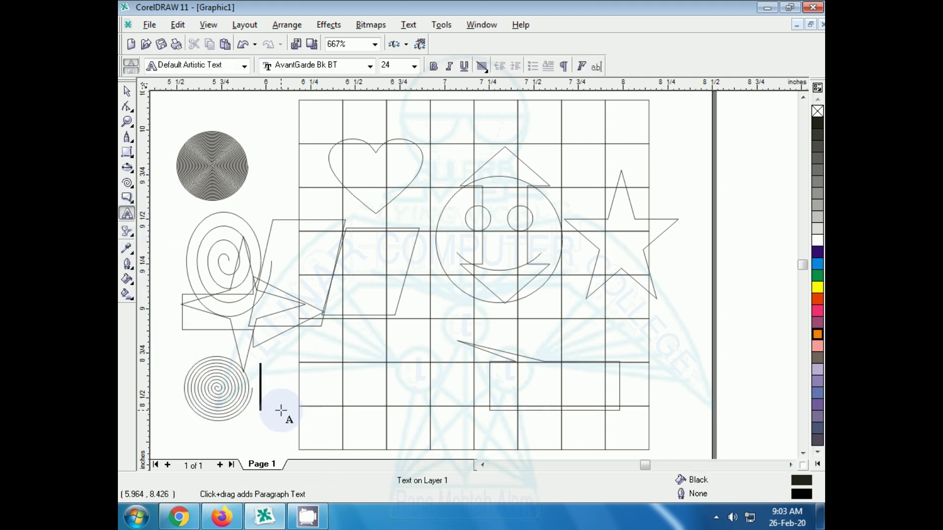
type("L")
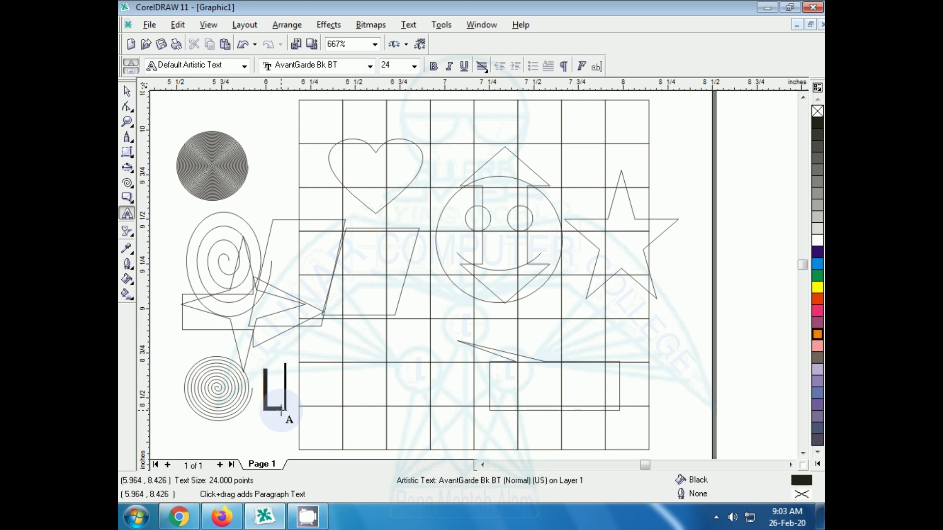
type("unar")
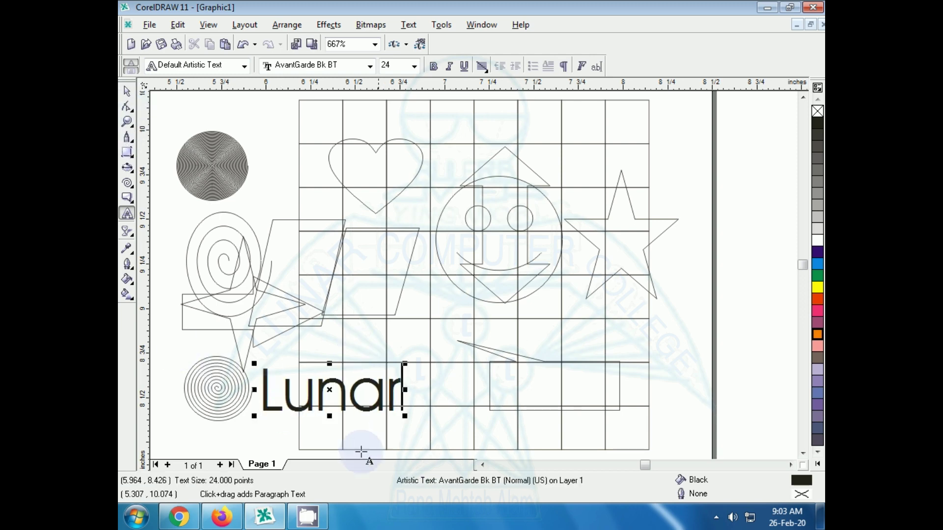
- Set the font of the "Lunar" text to Bernard MT Condensed and underline it
left_click(127, 91)
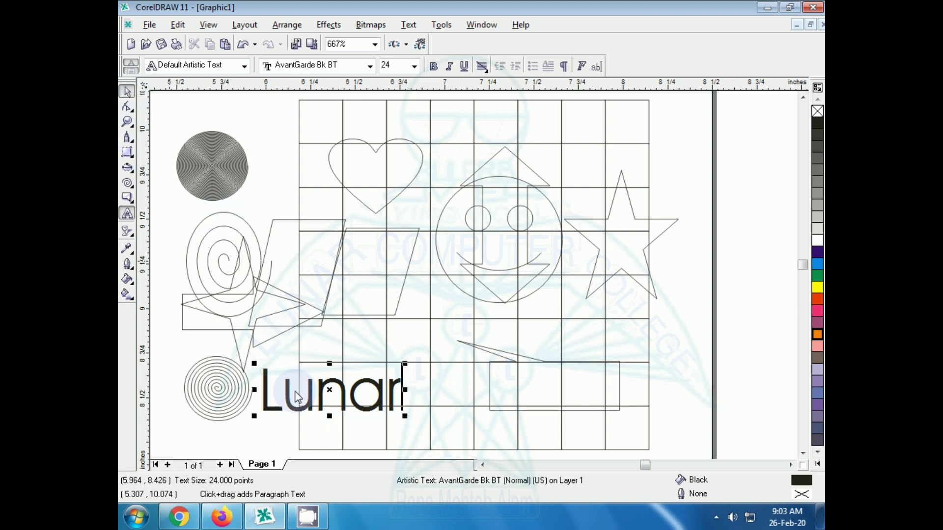
left_click(335, 407)
left_click(370, 66)
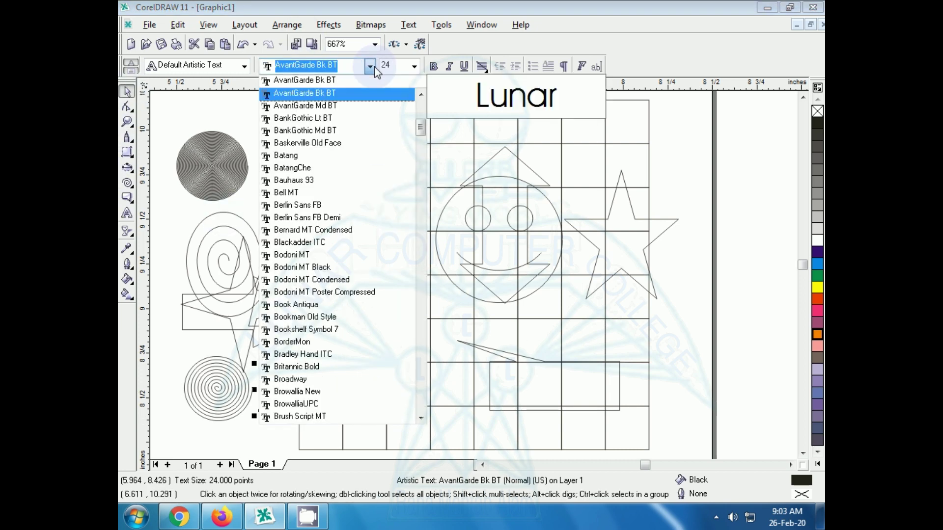
left_click(324, 231)
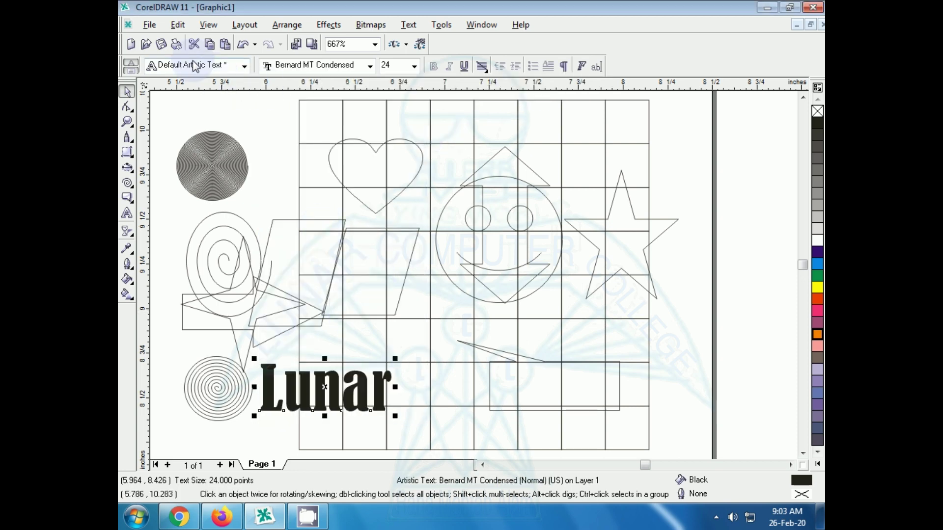
left_click(464, 67)
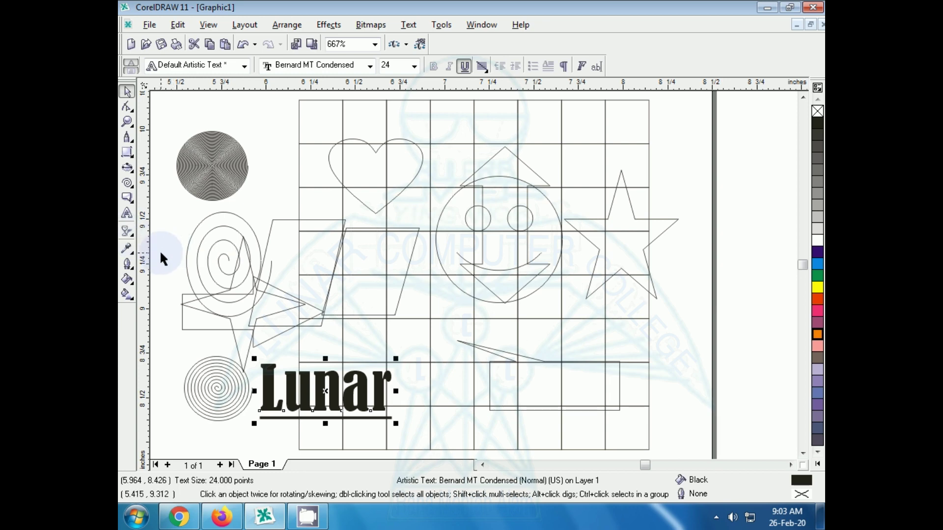
- Select all objects on the page and delete them
left_click(161, 253)
key("ctrl+a")
key("Delete")
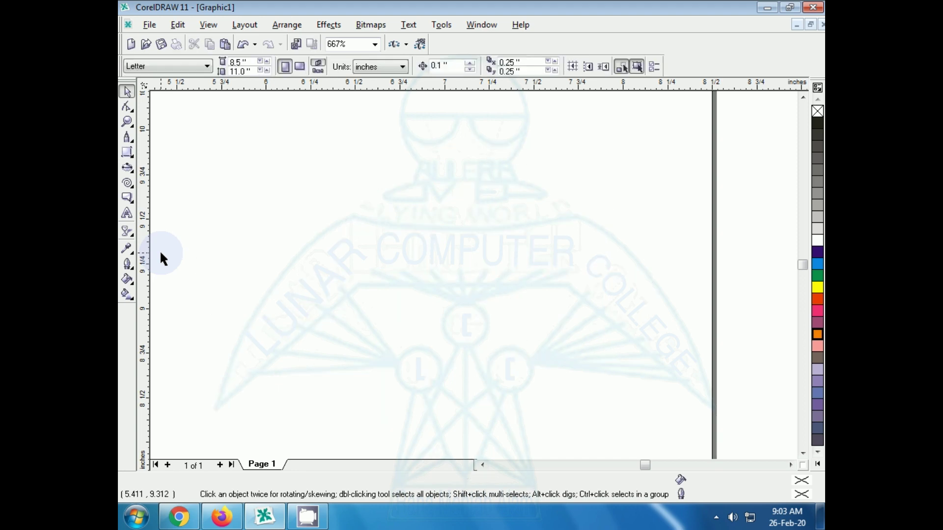
- Draw a rectangle about 1.59 by 1.17 inches and make both its fill and outline green
left_click(127, 153)
left_click_drag(211, 154, 494, 362)
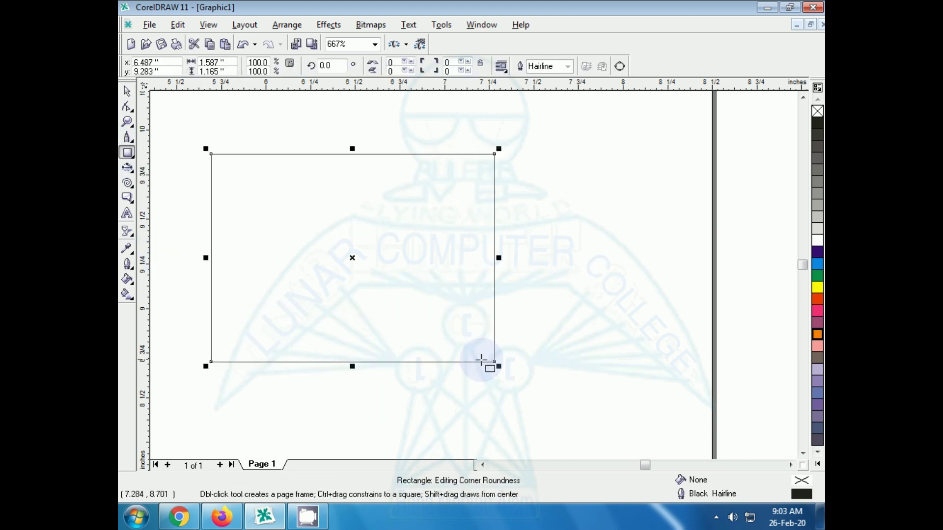
left_click(818, 276)
right_click(817, 277)
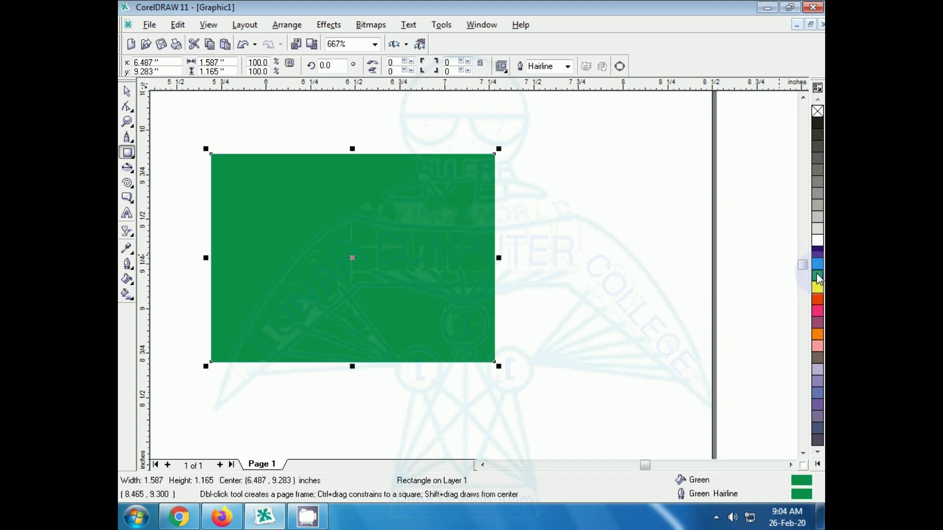
- Apply a linear transparency fading from top to bottom across the green rectangle and shift its gradient line slightly upward
left_click(127, 232)
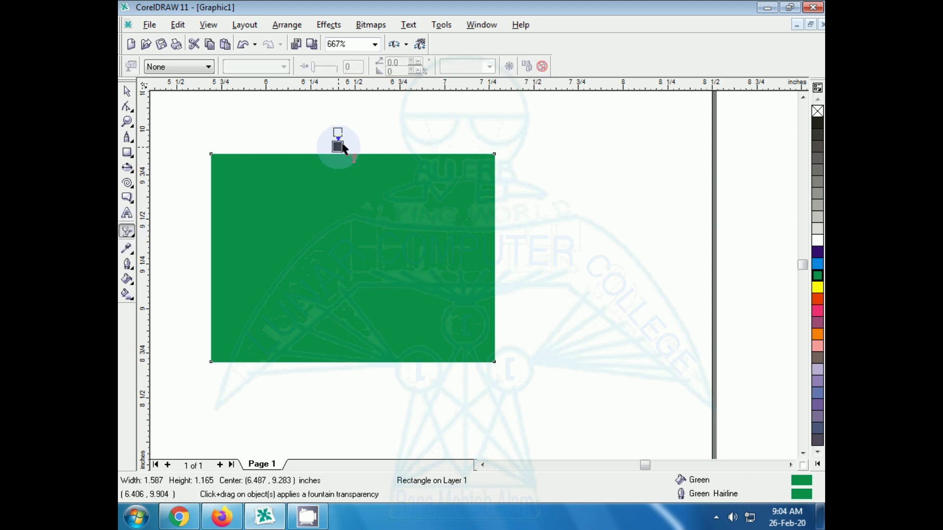
left_click_drag(342, 145, 345, 411)
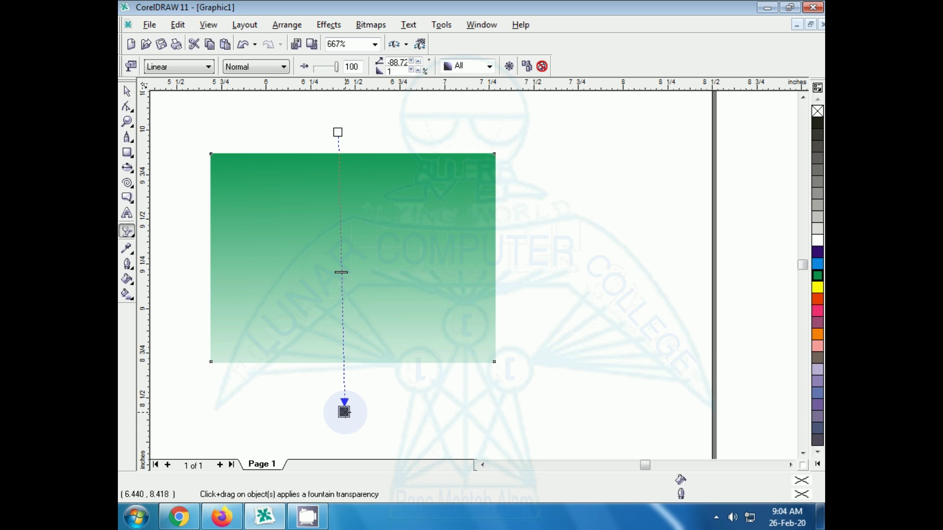
left_click_drag(340, 277, 346, 250)
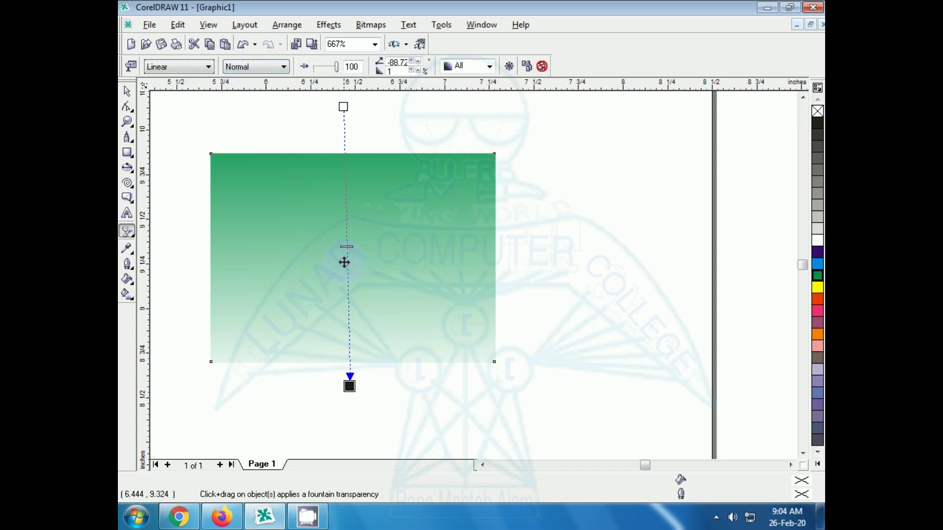
- Try the transparency on the rectangle's outline only, and switch it to the fill only
left_click(489, 67)
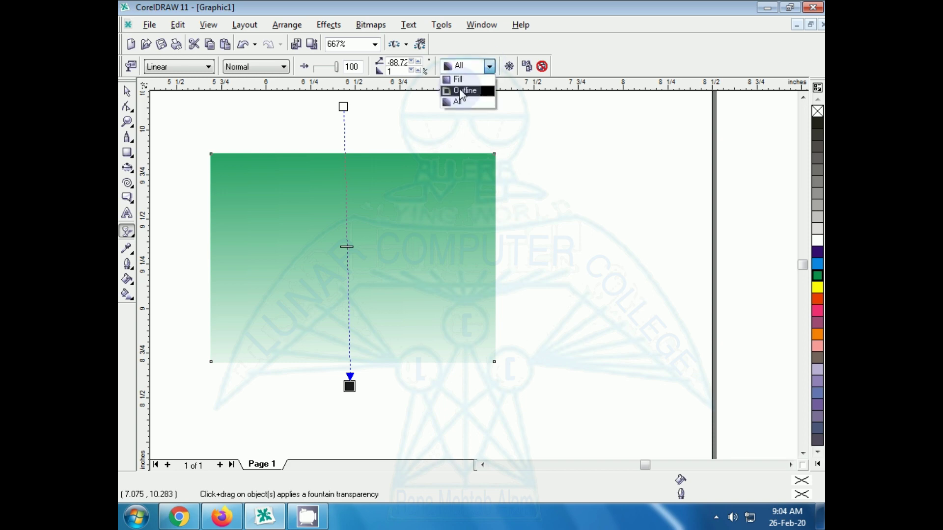
left_click(464, 90)
left_click(464, 71)
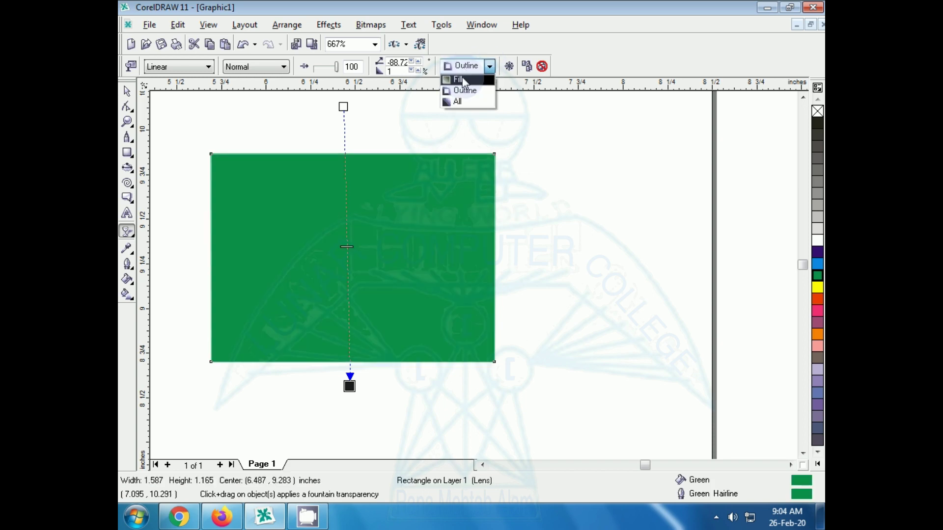
left_click(462, 78)
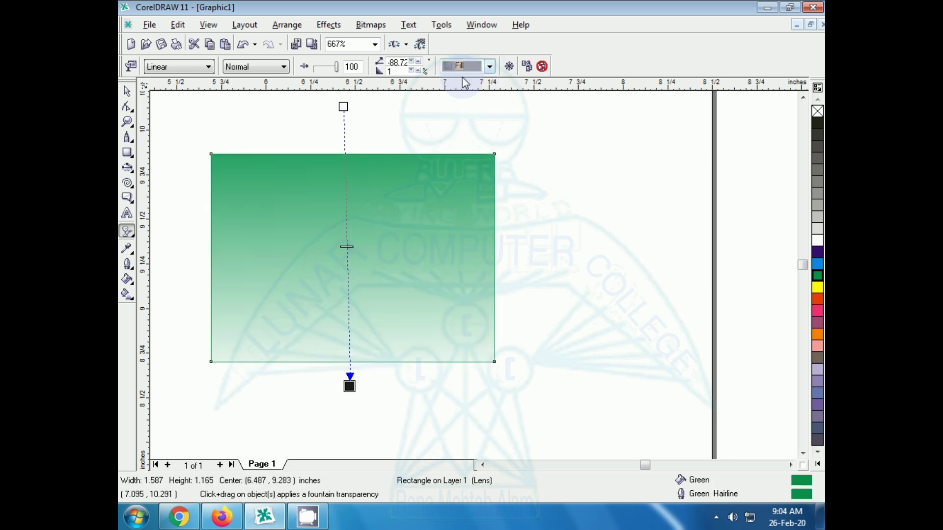
- Freeze the green rectangle's transparency and try the Uniform and Radial transparency types on its fill
left_click(507, 67)
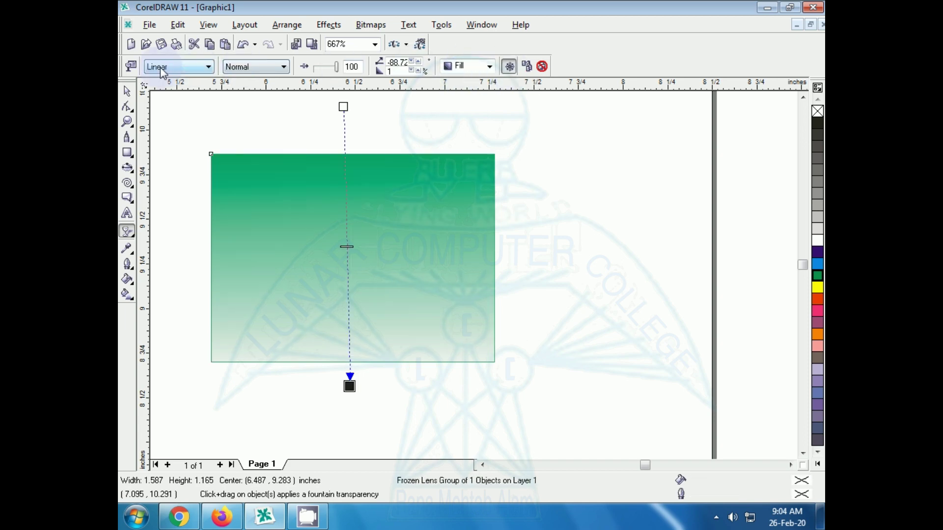
left_click(196, 72)
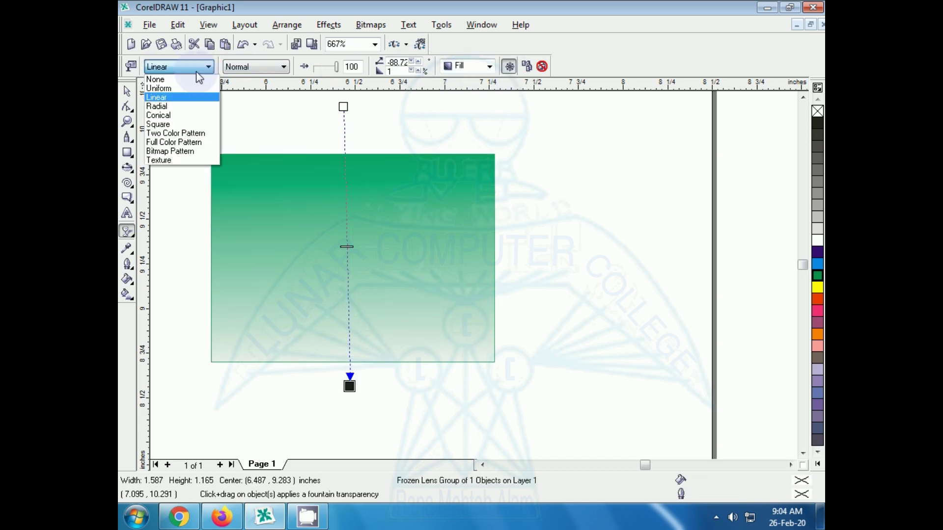
left_click(168, 89)
left_click(172, 69)
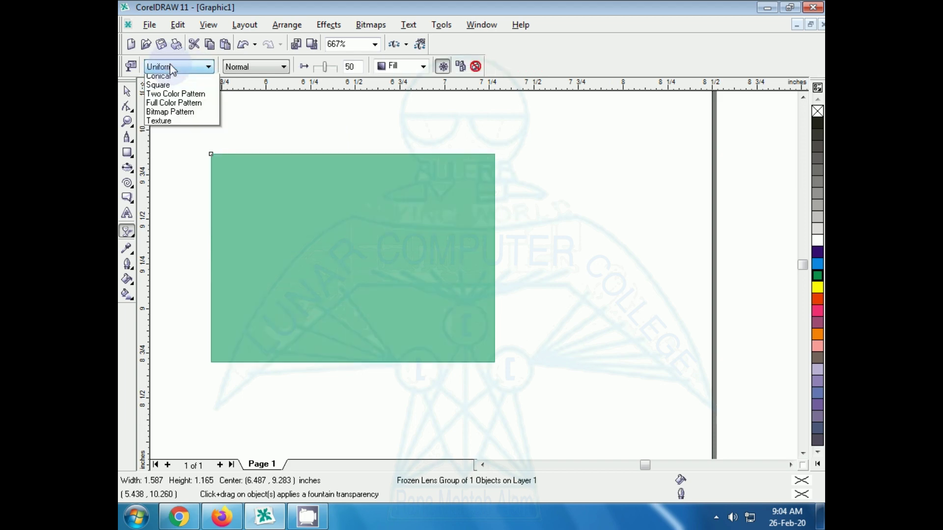
left_click(164, 107)
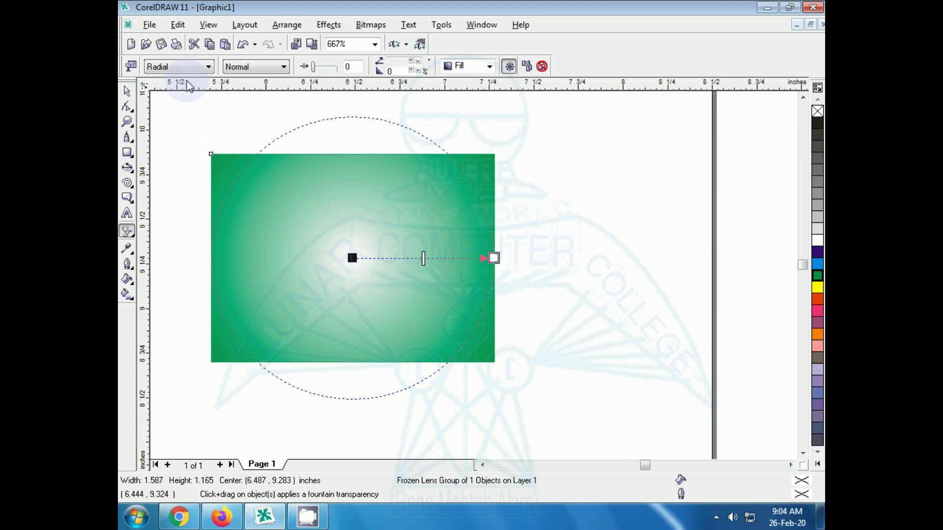
- Try the Conical transparency, then switch to Square and rotate its gradient to about -66 degrees
left_click(197, 67)
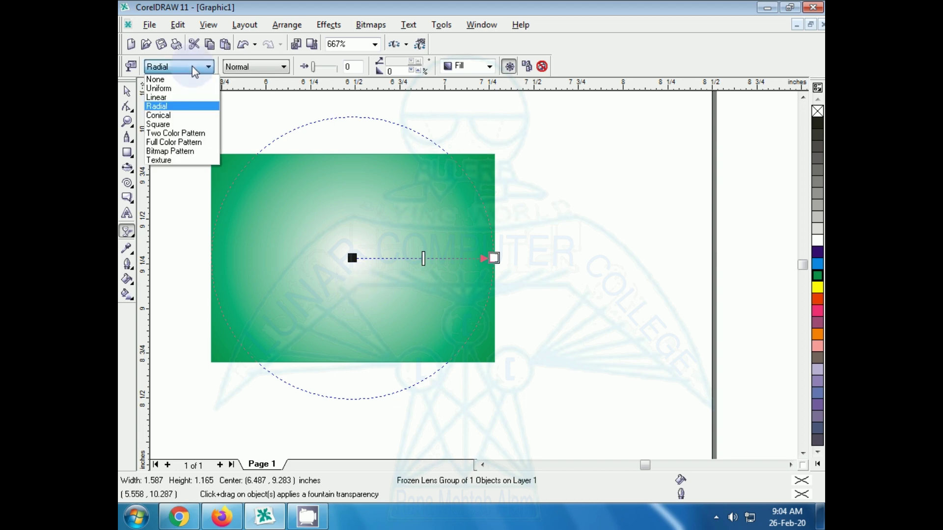
left_click(172, 115)
left_click(176, 70)
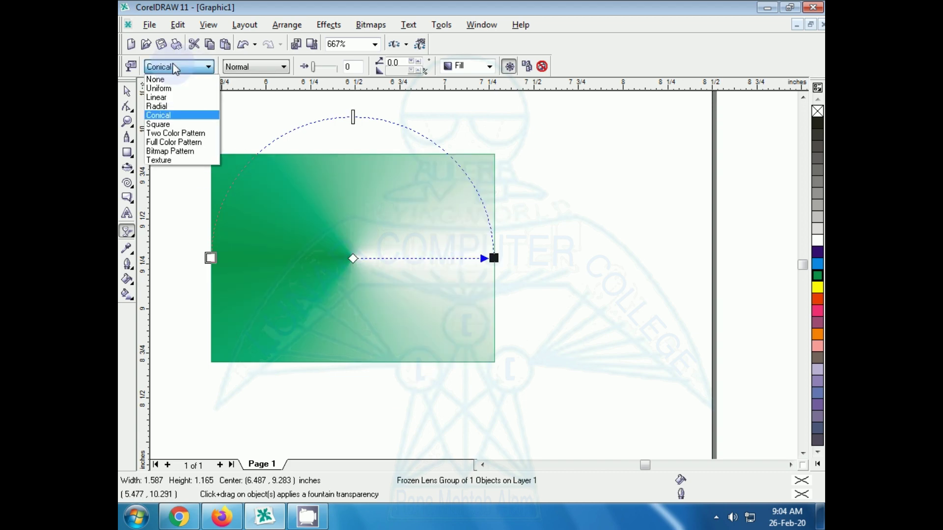
left_click(167, 124)
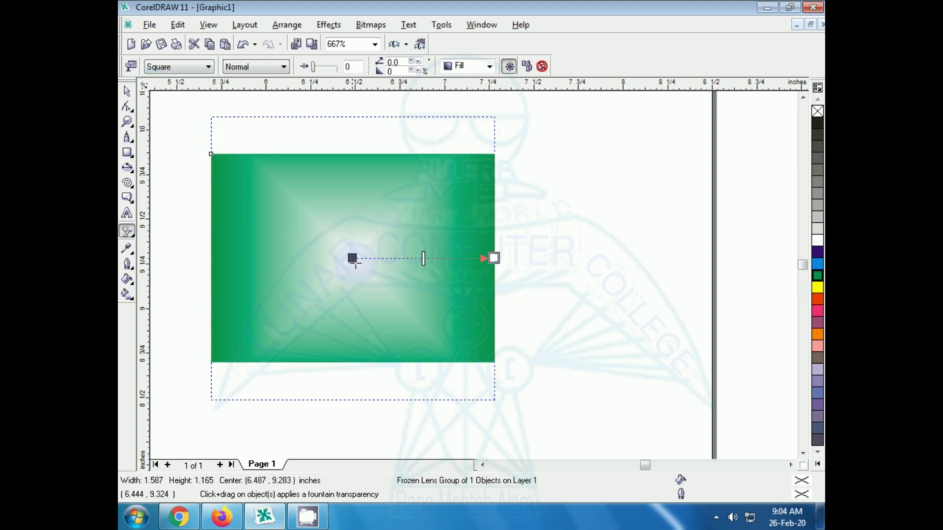
left_click_drag(495, 257, 414, 396)
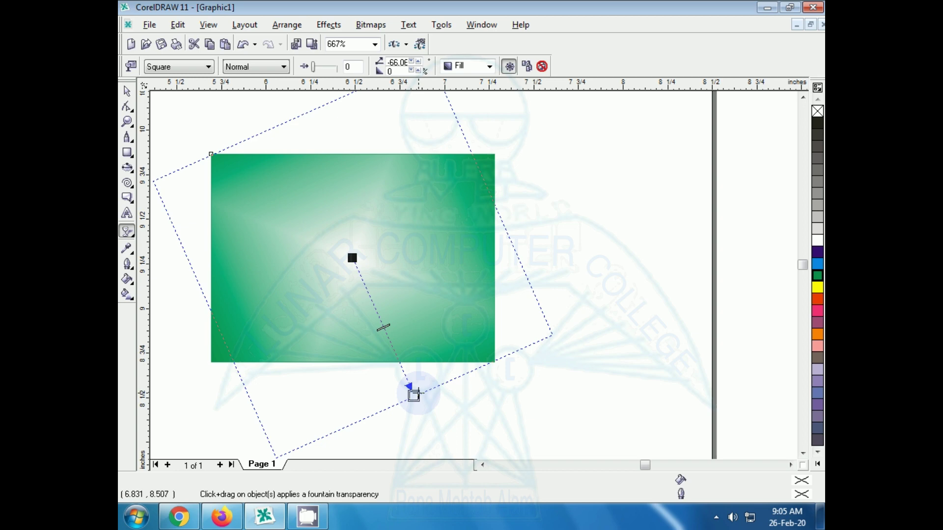
- Try to add a drop shadow to the green transparent rectangle toward its lower right
left_click(129, 239)
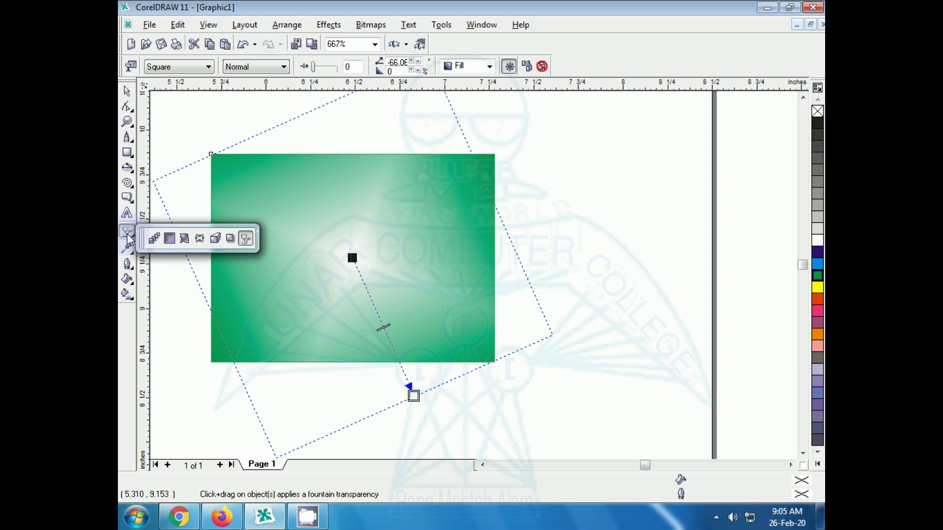
left_click(144, 193)
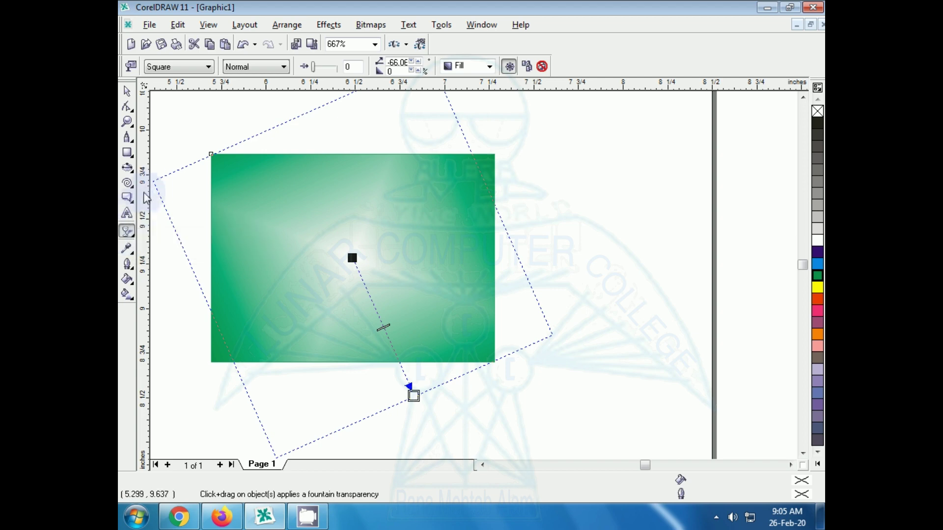
left_click(129, 238)
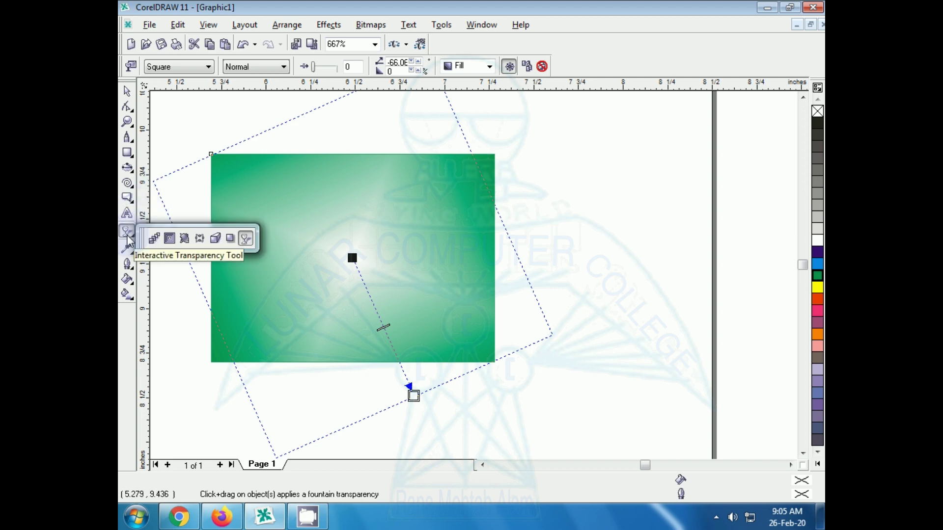
left_click(230, 238)
left_click_drag(262, 322, 339, 406)
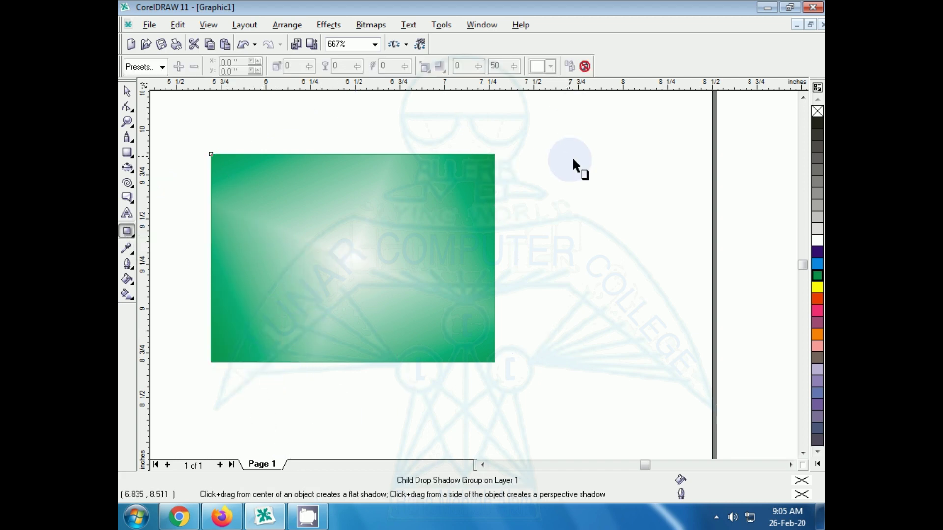
- Delete the green transparent rectangle from the page
left_click(127, 92)
left_click(260, 229)
key("Delete")
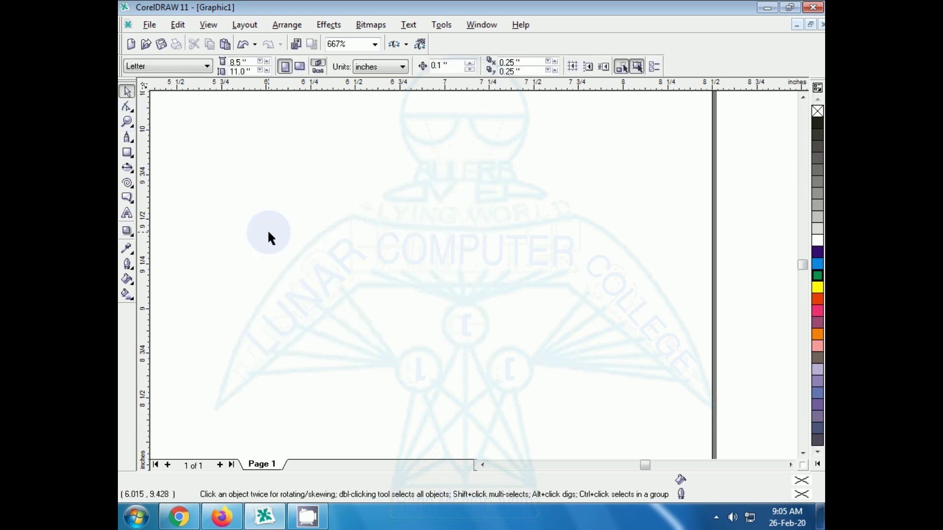
- Draw a rectangle about 0.91 by 0.70 inches and make both its fill and outline Blue
left_click(127, 153)
left_click_drag(330, 181, 493, 305)
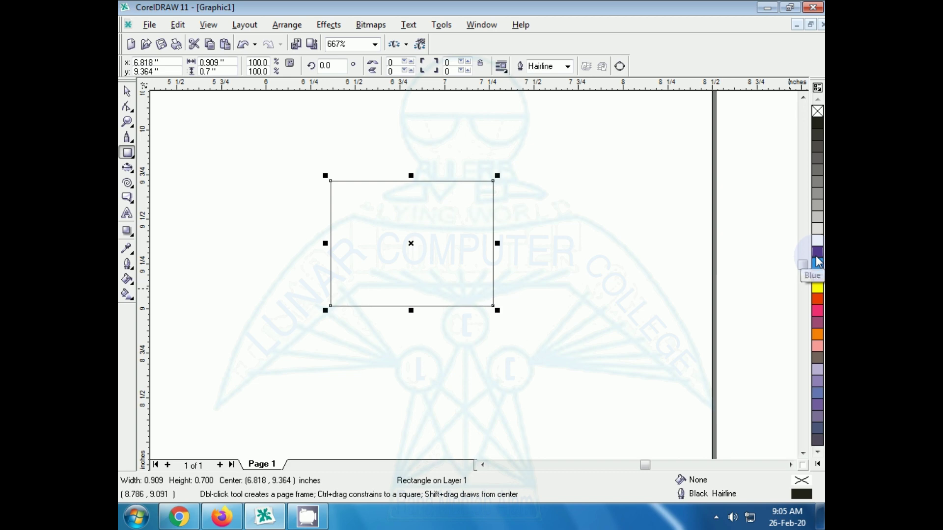
left_click(818, 252)
right_click(817, 251)
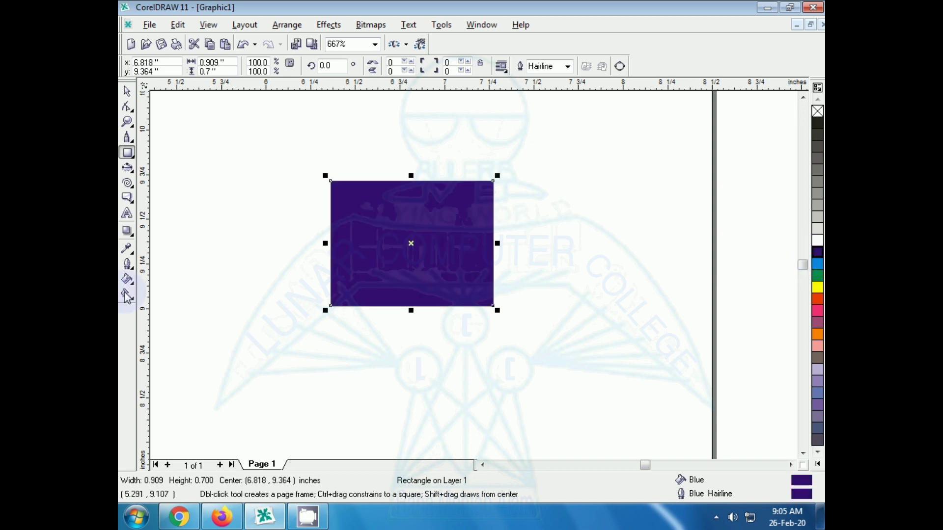
- Add a drop shadow offset about 0.08 inches right and 0.09 inches down from the blue rectangle and colour it green
left_click(125, 233)
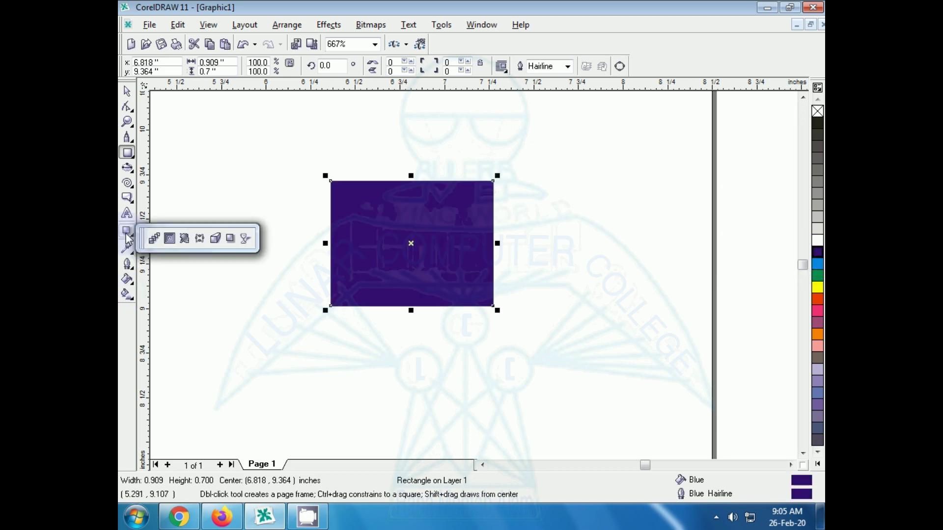
left_click(231, 239)
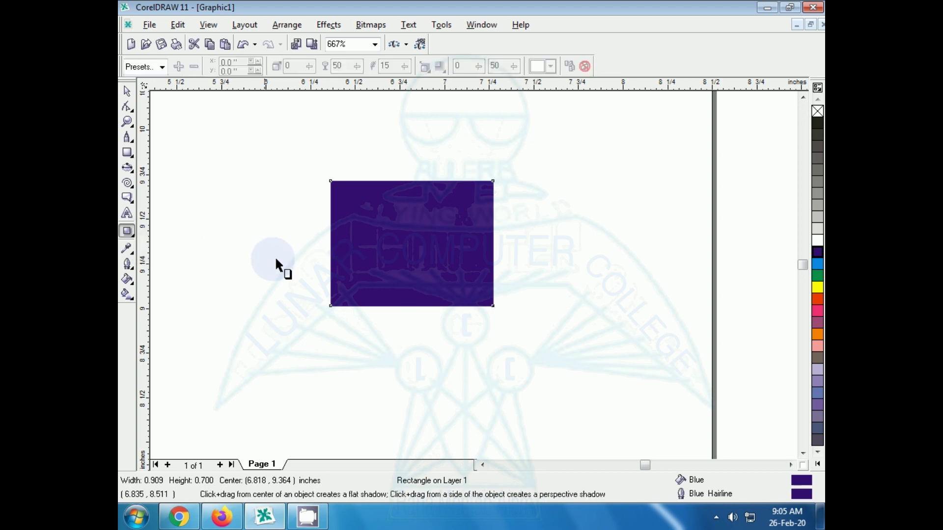
left_click_drag(388, 278, 482, 323)
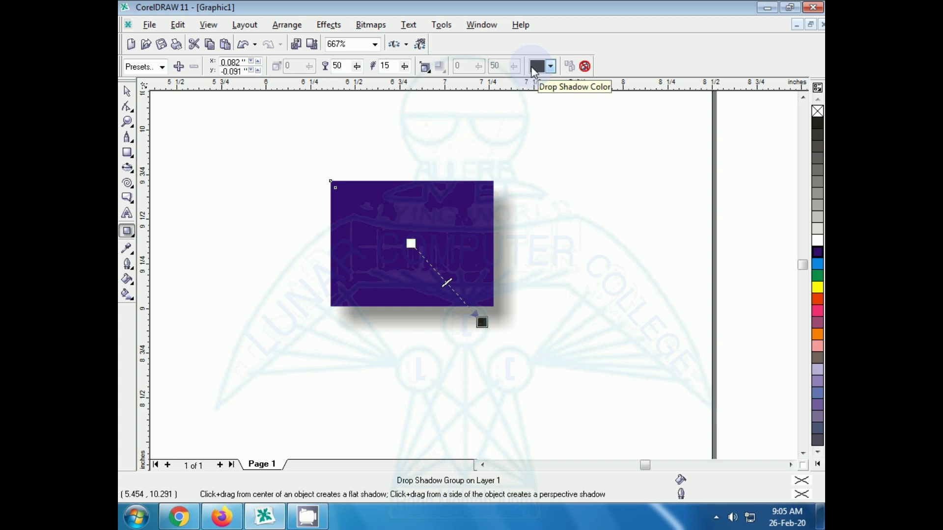
left_click(552, 69)
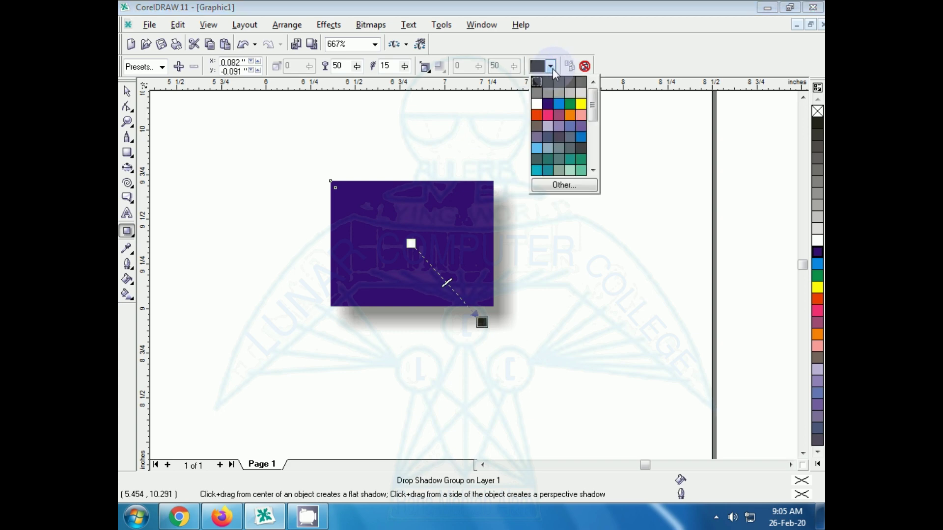
left_click(570, 104)
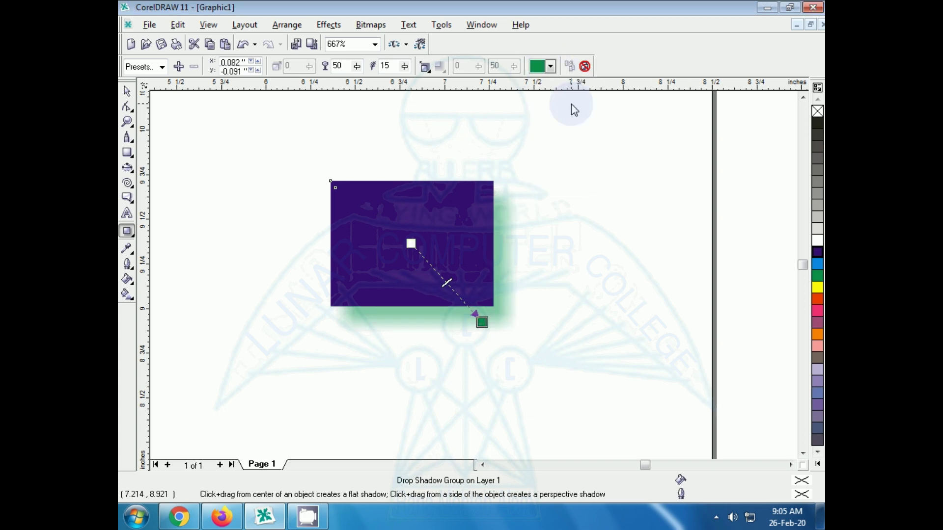
- Try the Middle, Outside and Average feathering directions on the green shadow, and set it to Inside
left_click(425, 67)
left_click(440, 139)
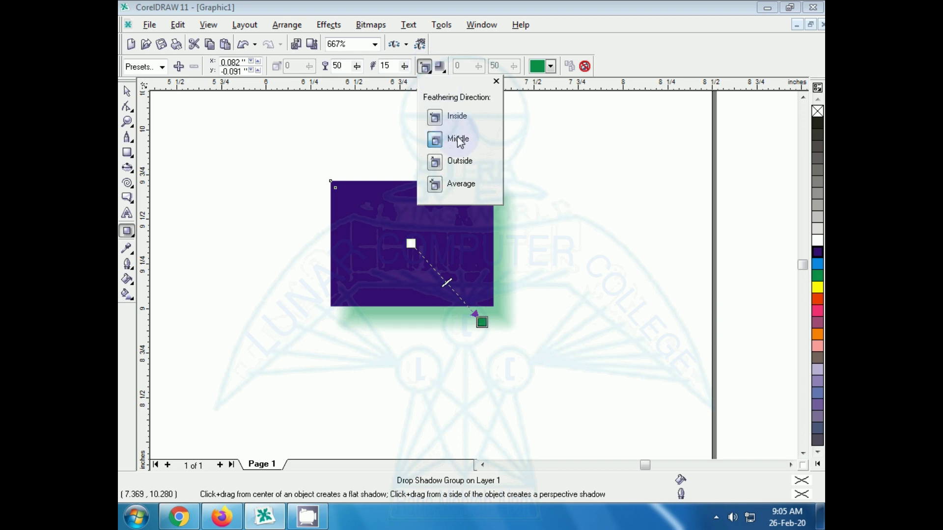
left_click(440, 163)
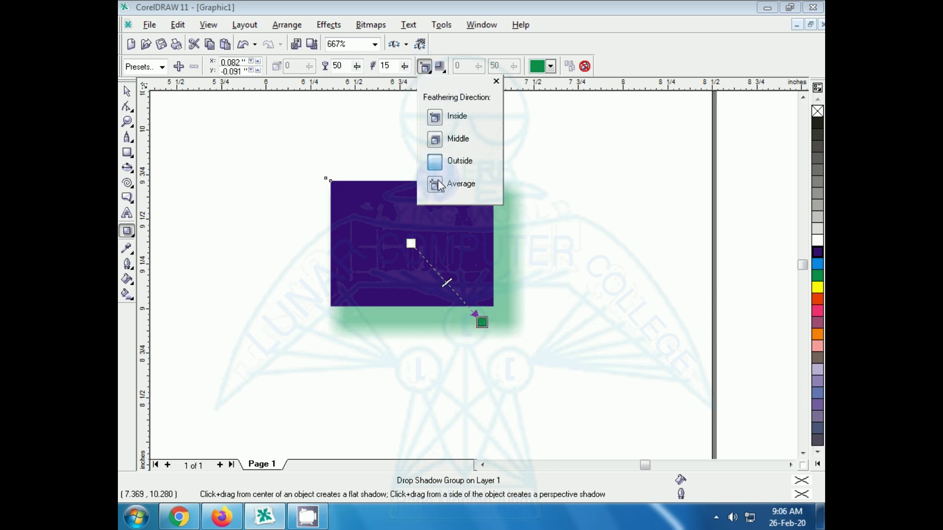
left_click(429, 189)
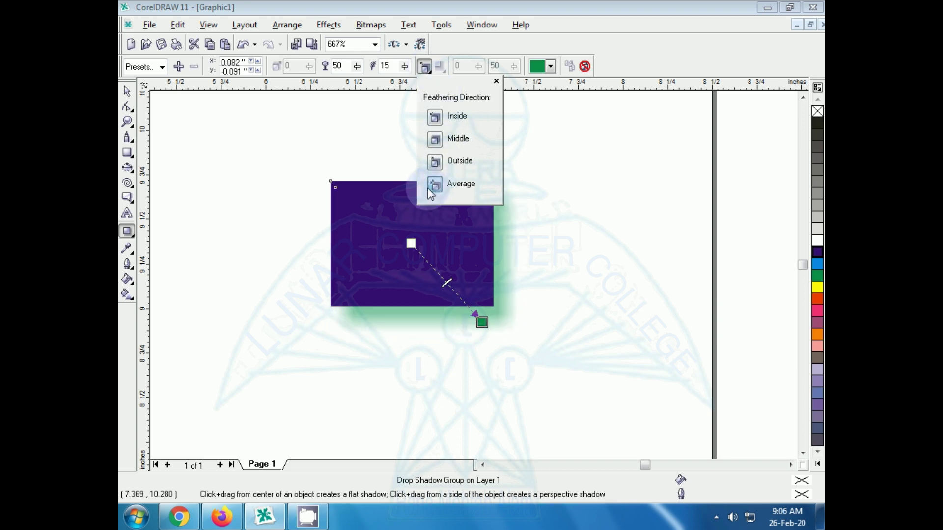
left_click(434, 118)
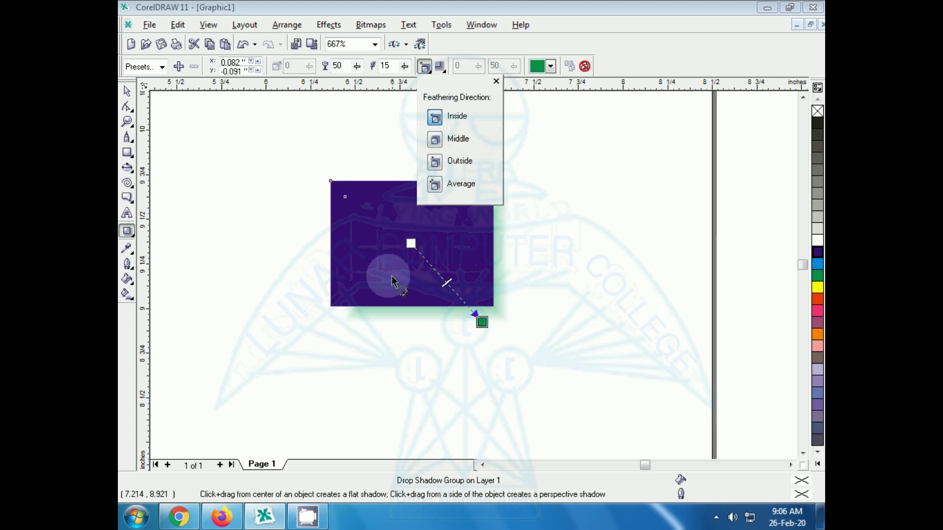
left_click(368, 344)
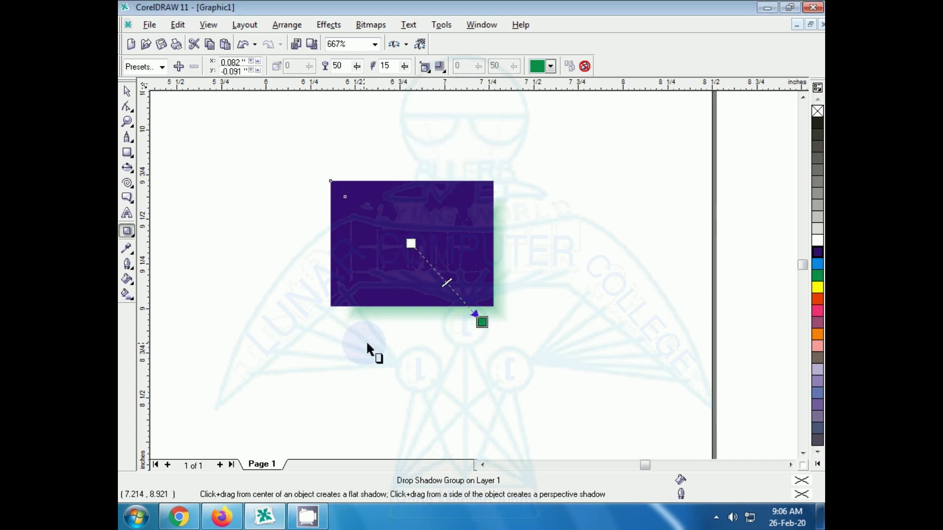
- Delete the blue rectangle together with its drop shadow
left_click(127, 231)
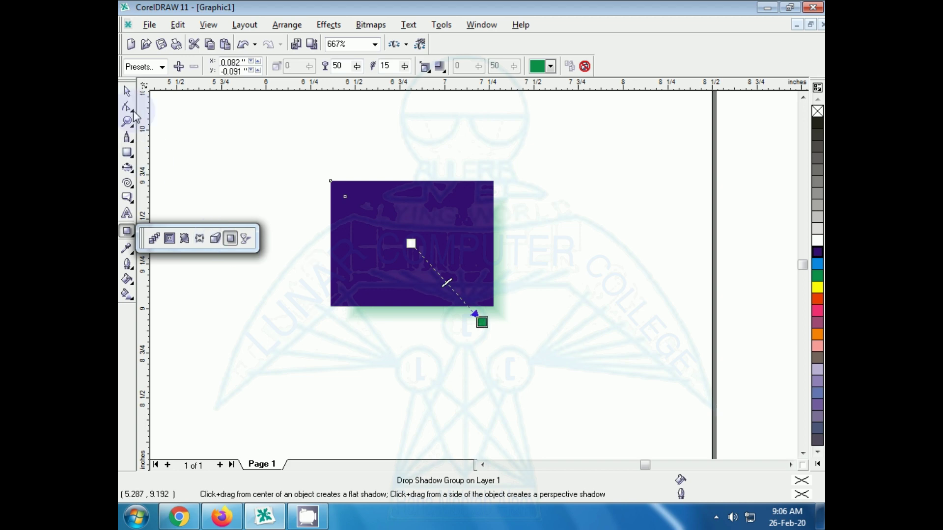
left_click(127, 91)
left_click(369, 226)
key("Delete")
- Draw a rectangle about 0.86 by 0.68 inches and extrude it toward a vanishing point at its upper right
key("F6")
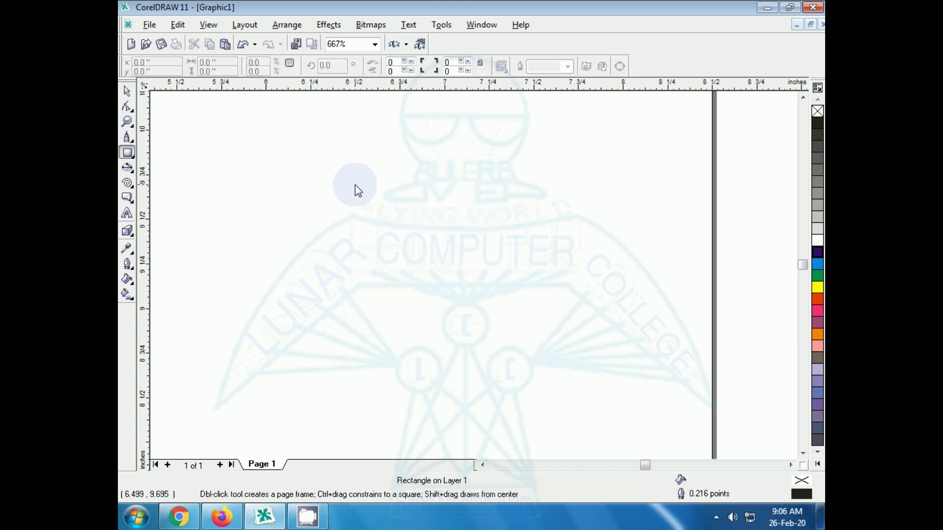
left_click_drag(355, 186, 508, 307)
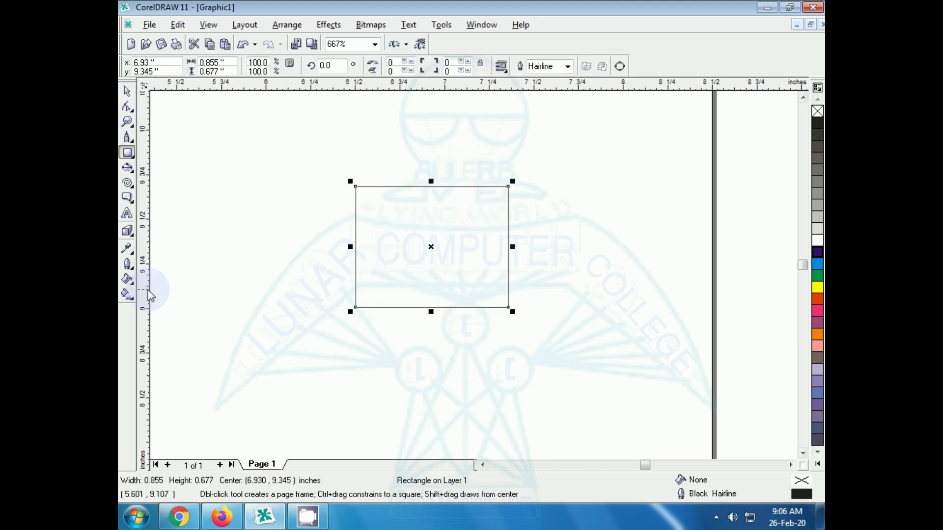
left_click(127, 230)
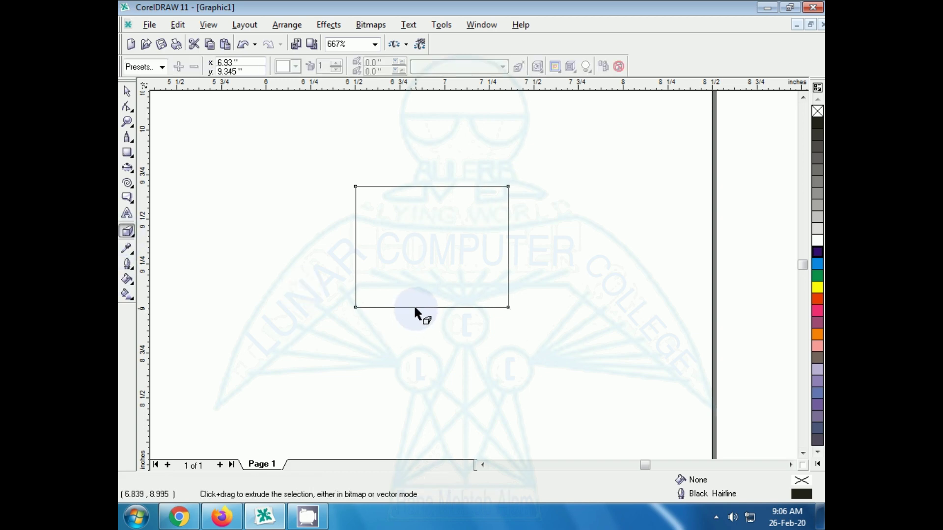
left_click_drag(414, 306, 590, 164)
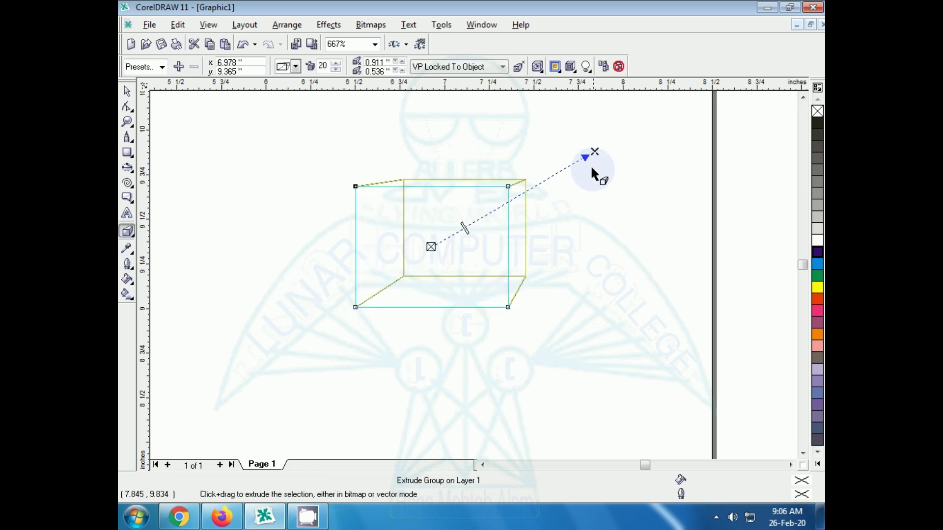
- Fill the extruded box with light blue and move it toward the upper left of the visible page area
left_click(126, 92)
left_click(355, 315)
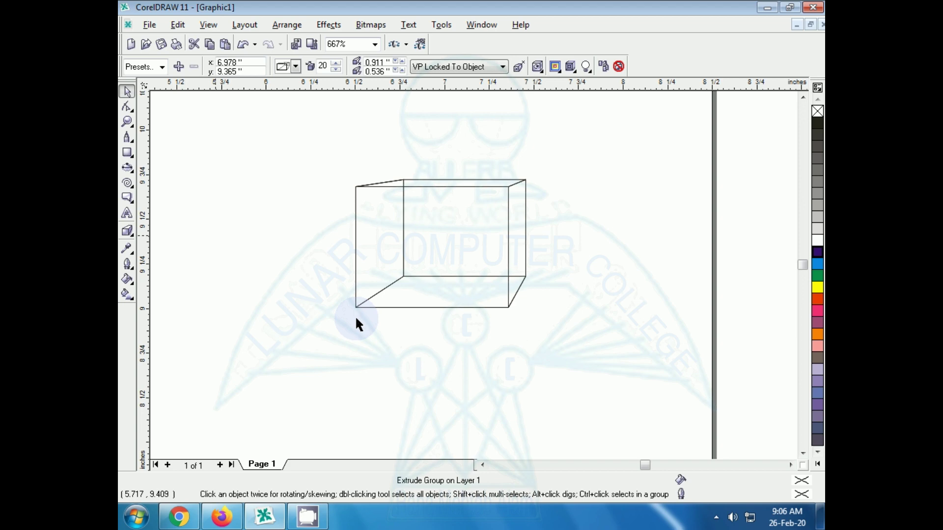
left_click(452, 274)
left_click(817, 268)
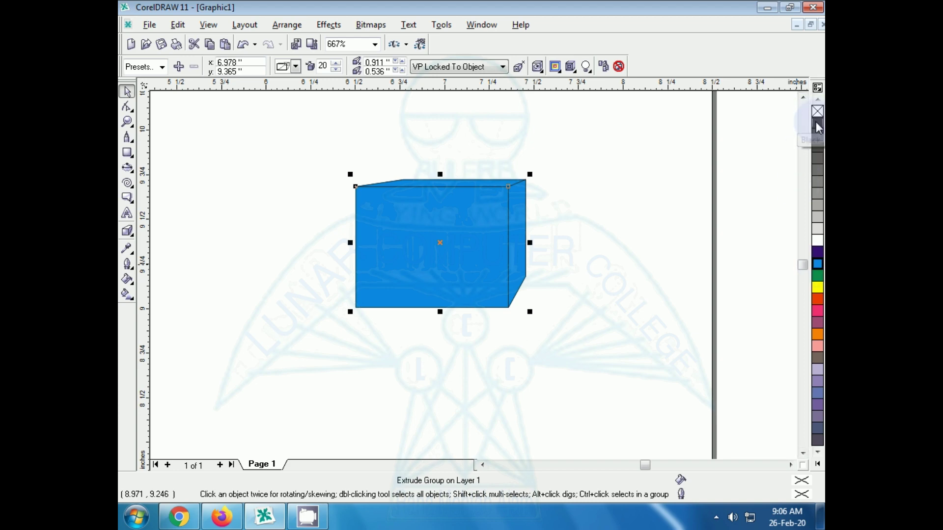
left_click(197, 280)
left_click_drag(413, 266, 304, 203)
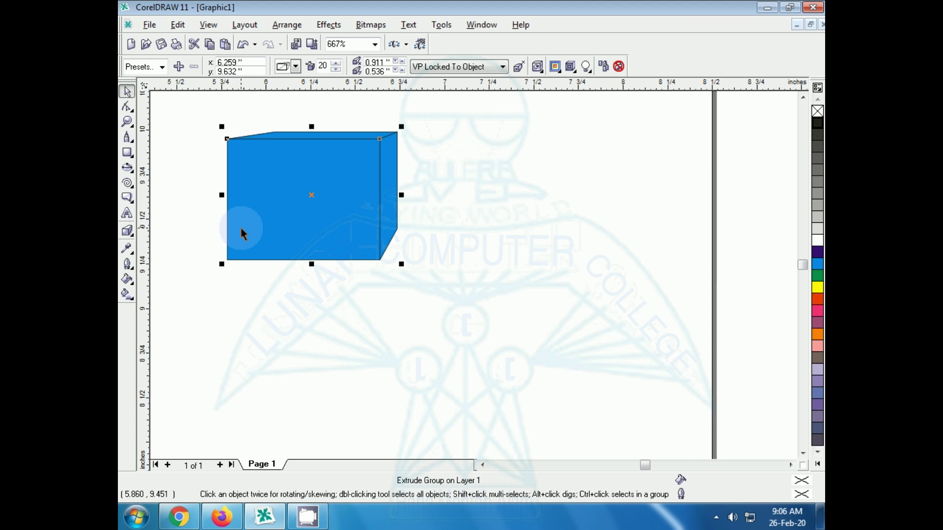
- Add the artistic text LUNAR on the page to the right of the blue extruded box
left_click(127, 213)
left_click(461, 269)
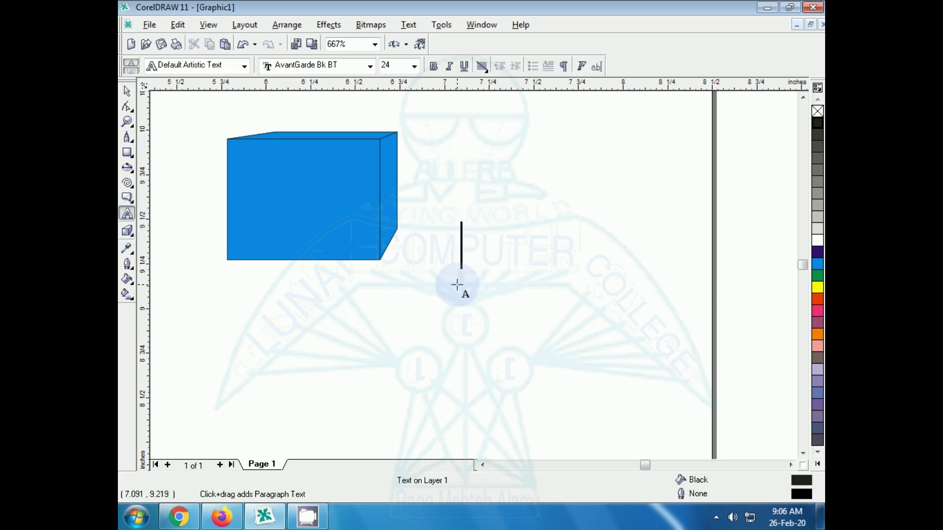
type("LU")
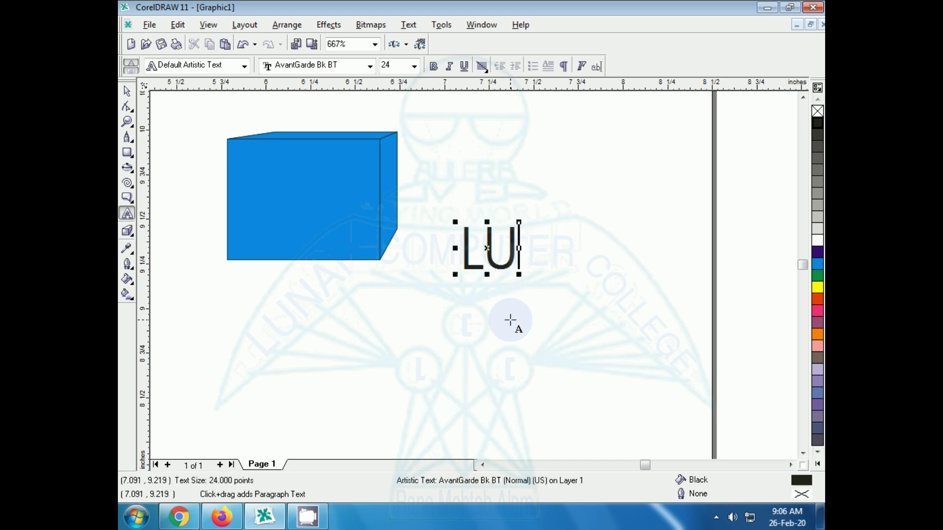
type("NAR")
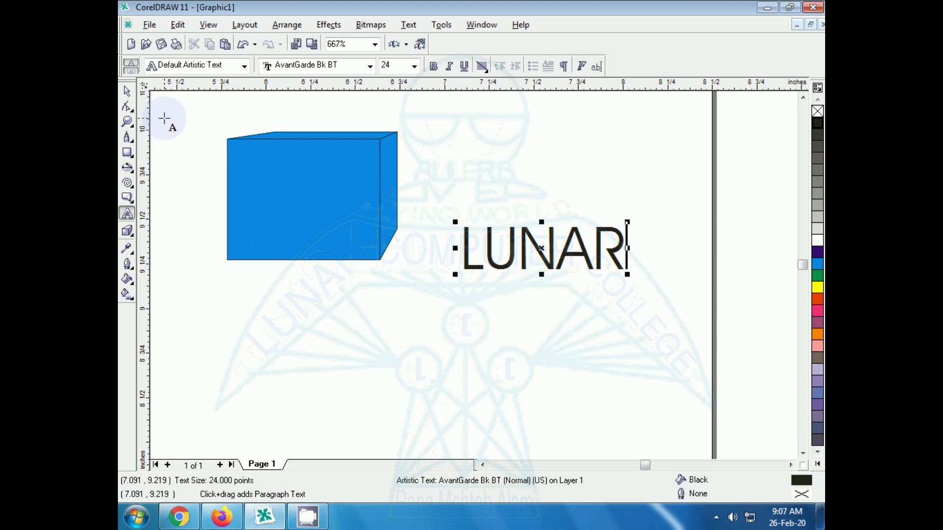
- Set the font of the whole LUNAR text to Impact
left_click(286, 65)
type("Impact")
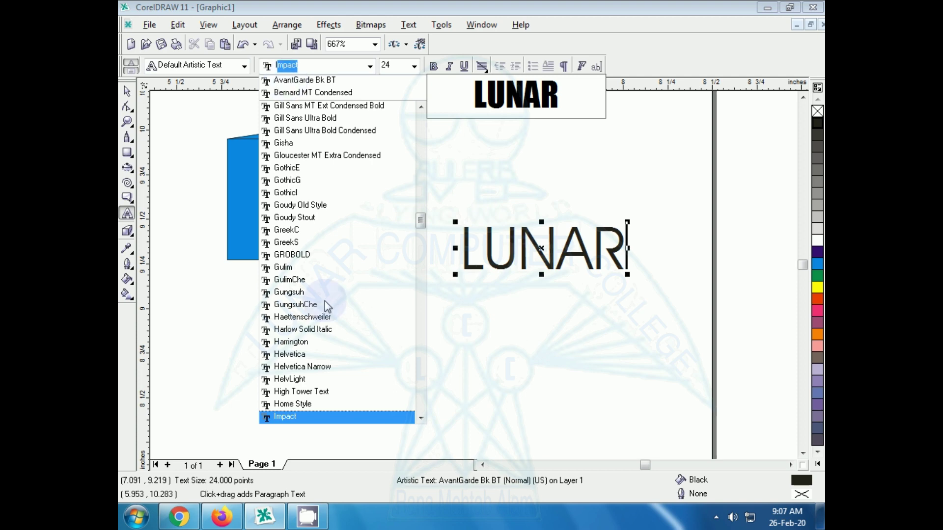
left_click(280, 416)
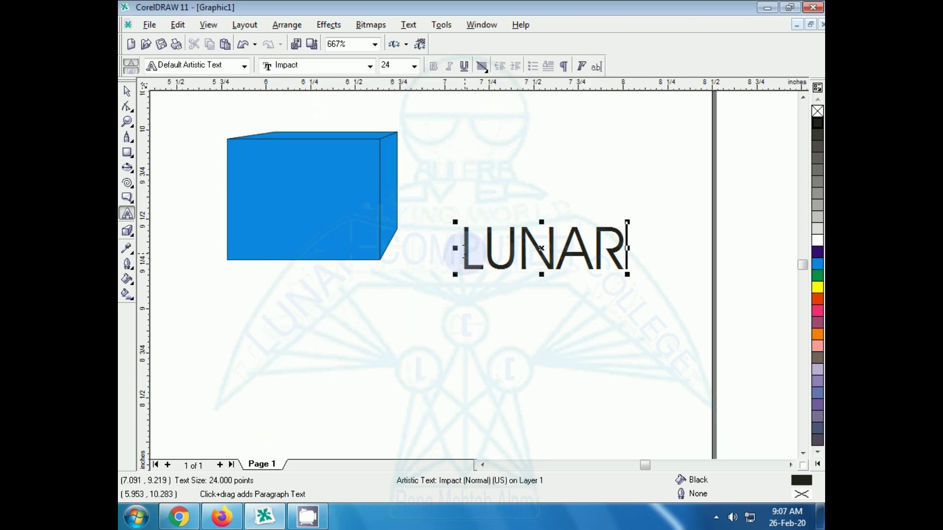
left_click_drag(452, 249, 620, 248)
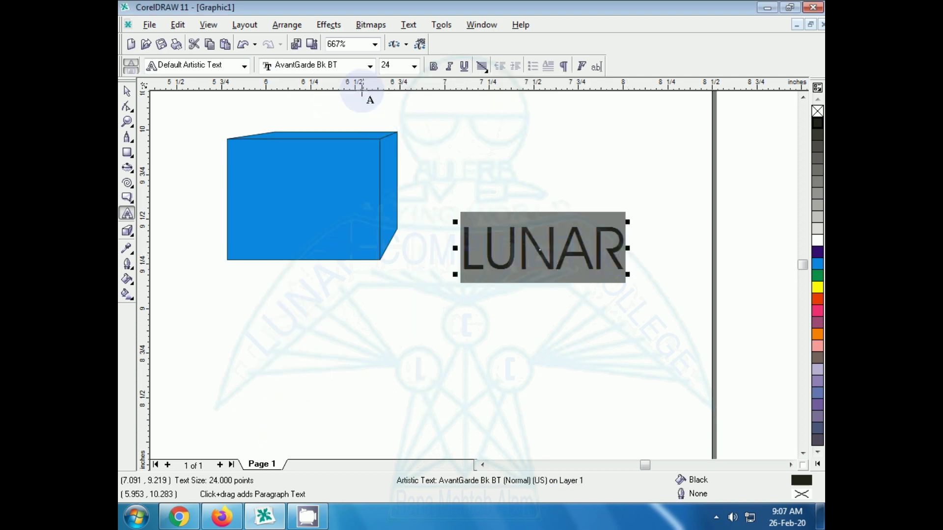
left_click(334, 70)
type("Impact")
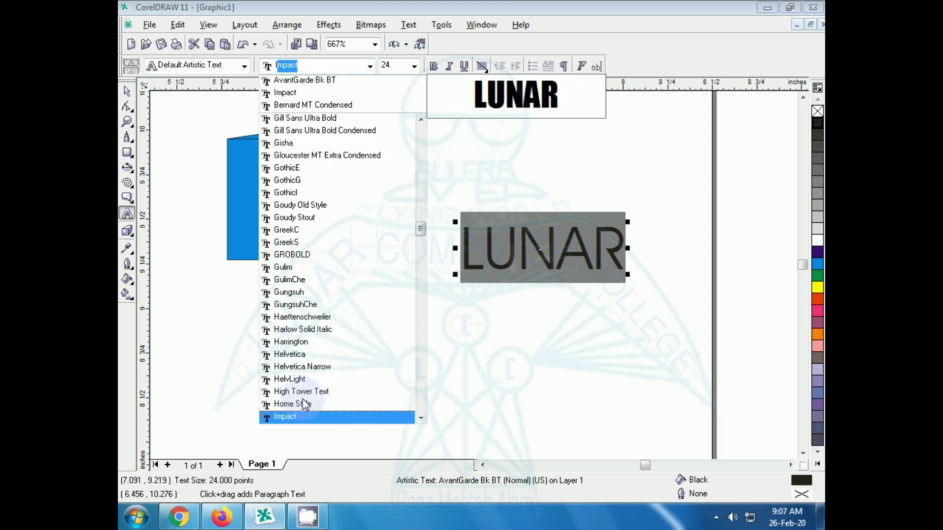
left_click(285, 417)
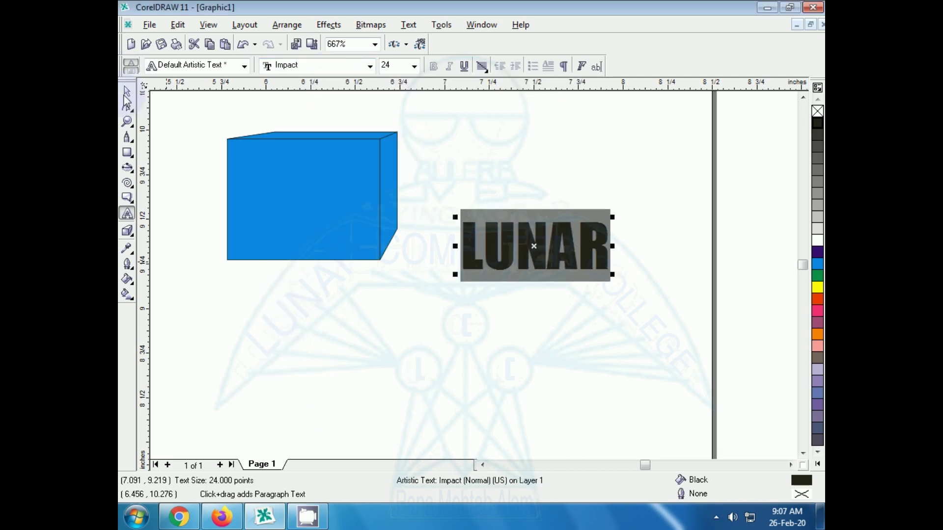
- Extrude the LUNAR text toward a vanishing point at its lower right
left_click(127, 92)
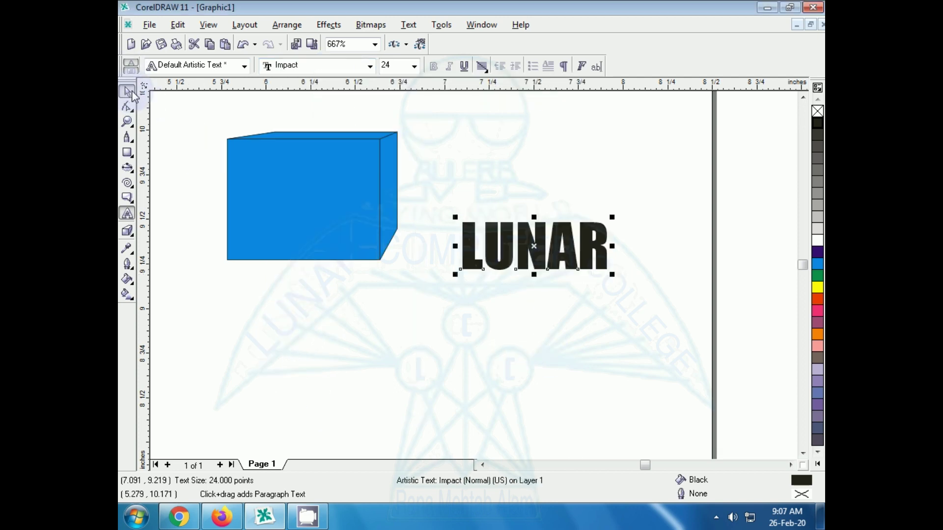
left_click(339, 331)
left_click(503, 265)
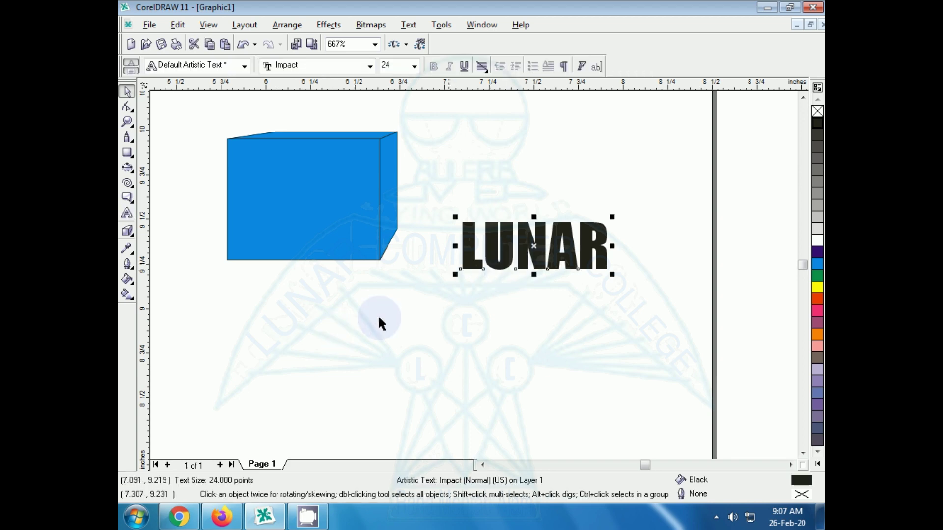
left_click(127, 233)
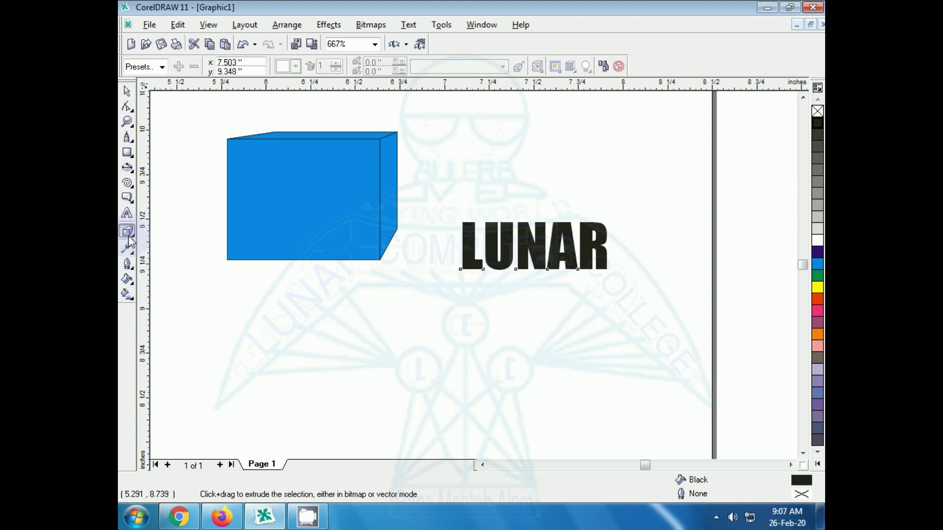
left_click_drag(505, 269, 634, 318)
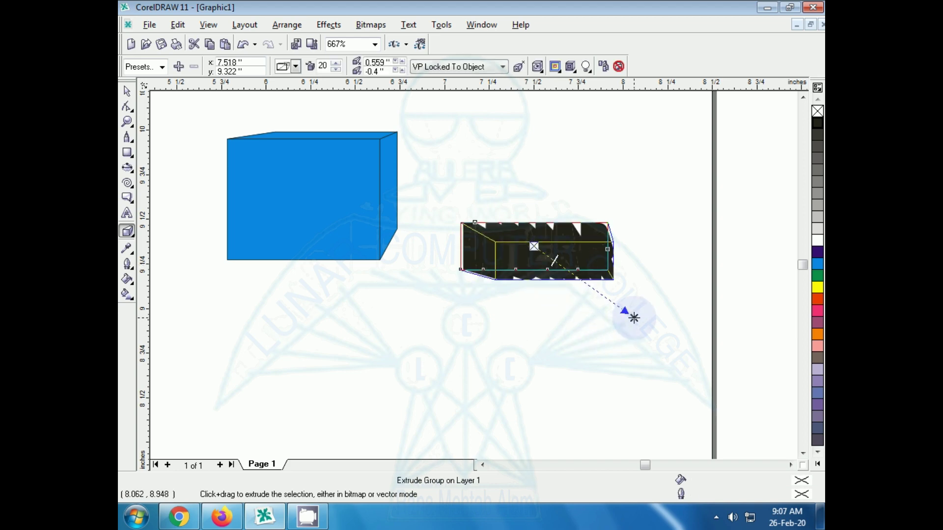
- Try red, light gray and yellow fills on the extruded LUNAR text, and settle on 20% Black with a white outline
left_click(817, 300)
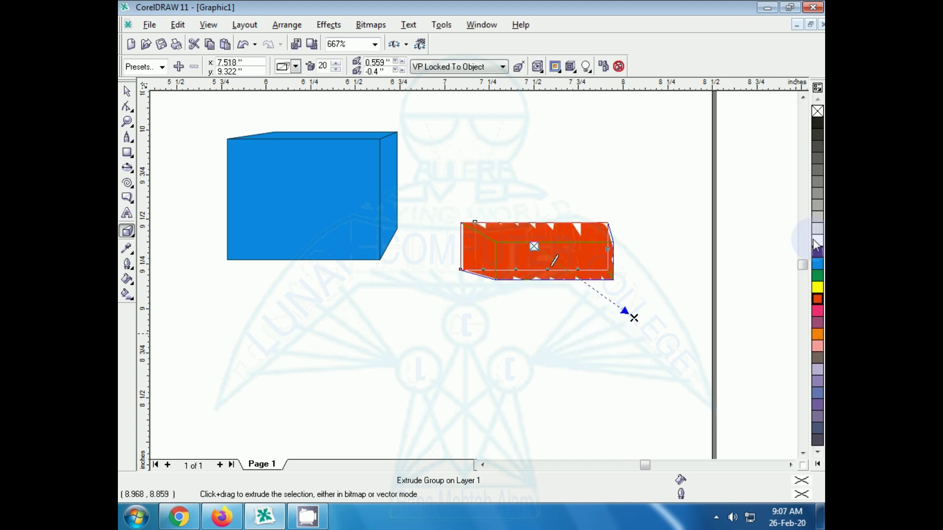
right_click(816, 220)
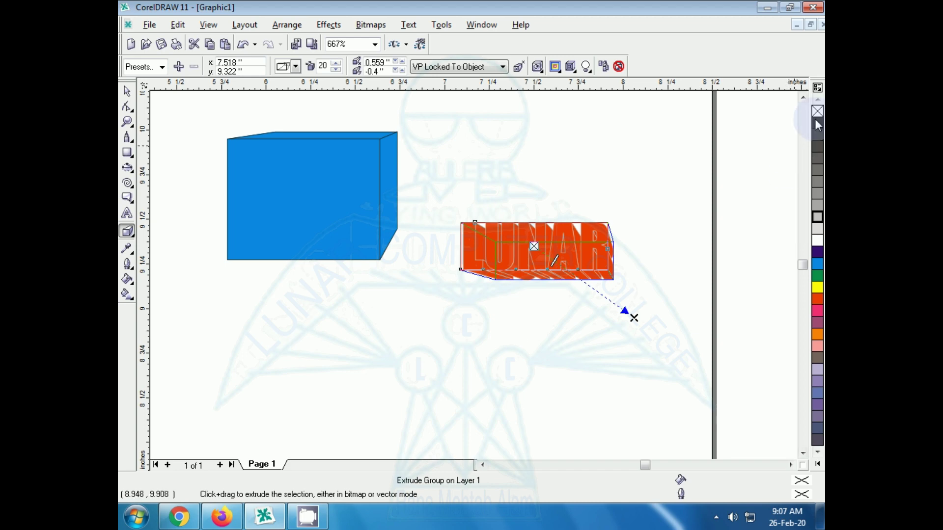
right_click(817, 242)
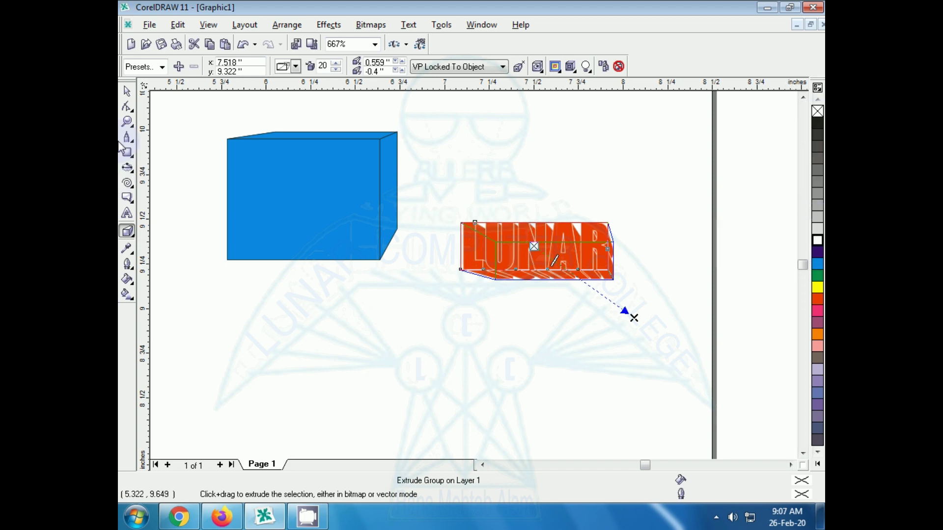
left_click(817, 238)
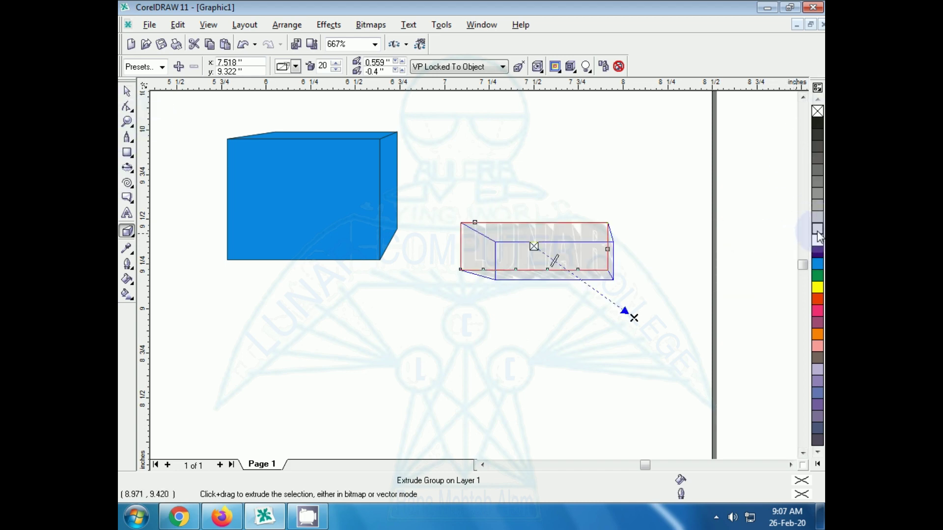
left_click(817, 288)
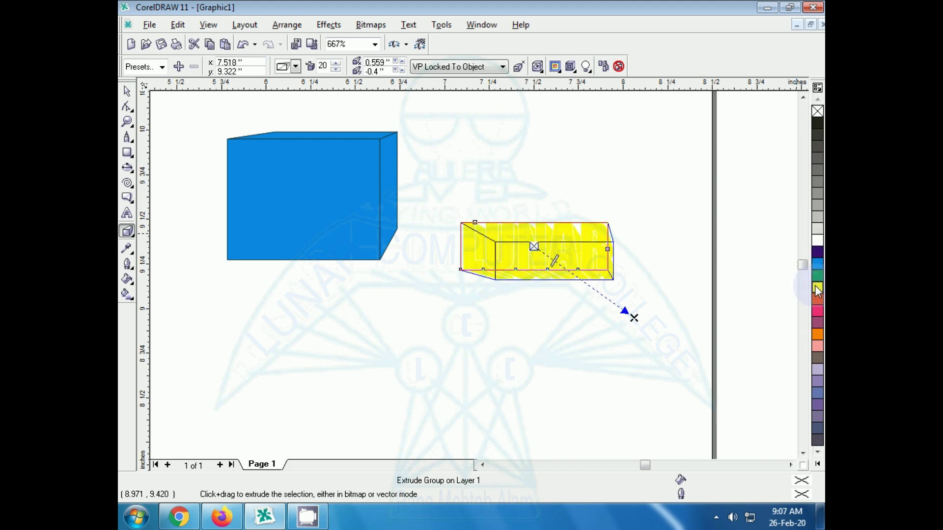
left_click(817, 217)
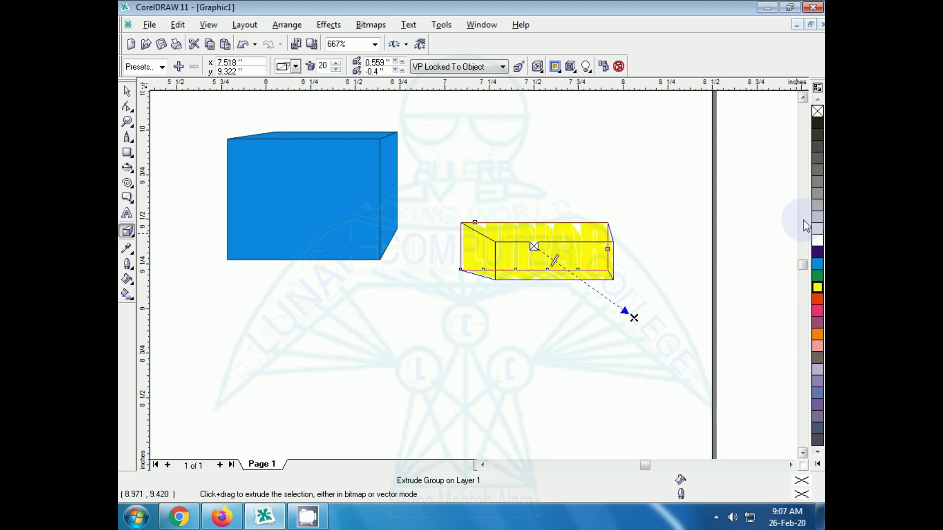
left_click(314, 360)
left_click(126, 91)
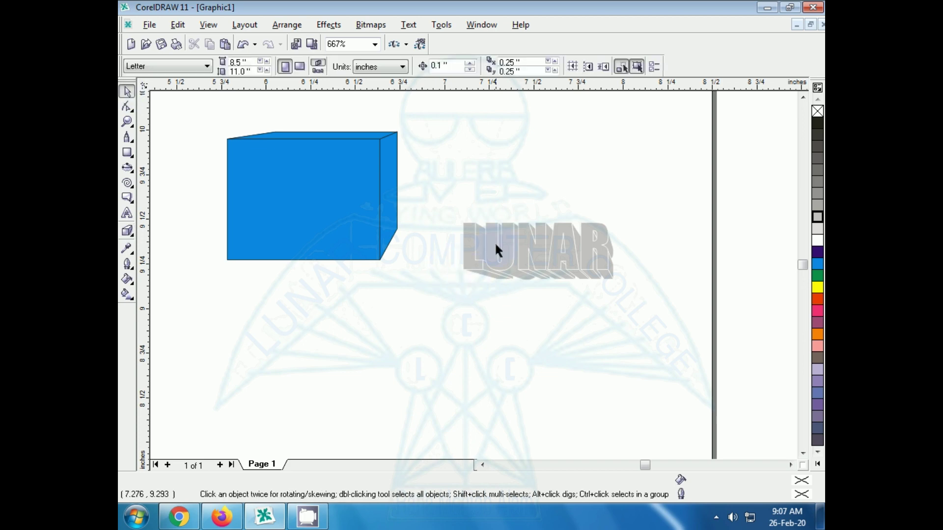
- Apply an envelope to the extruded LUNAR text and pull its top edge and top middle node down over the N
left_click_drag(437, 198, 681, 318)
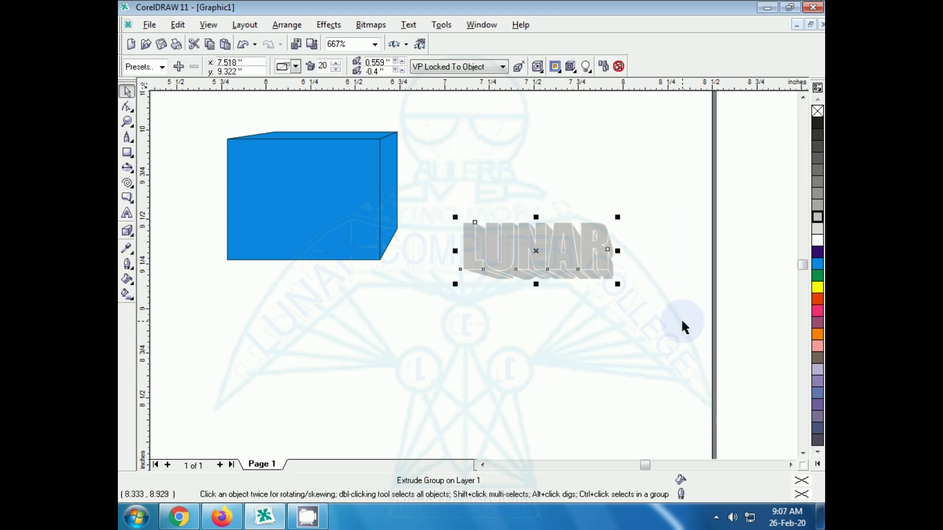
key("shift+F2")
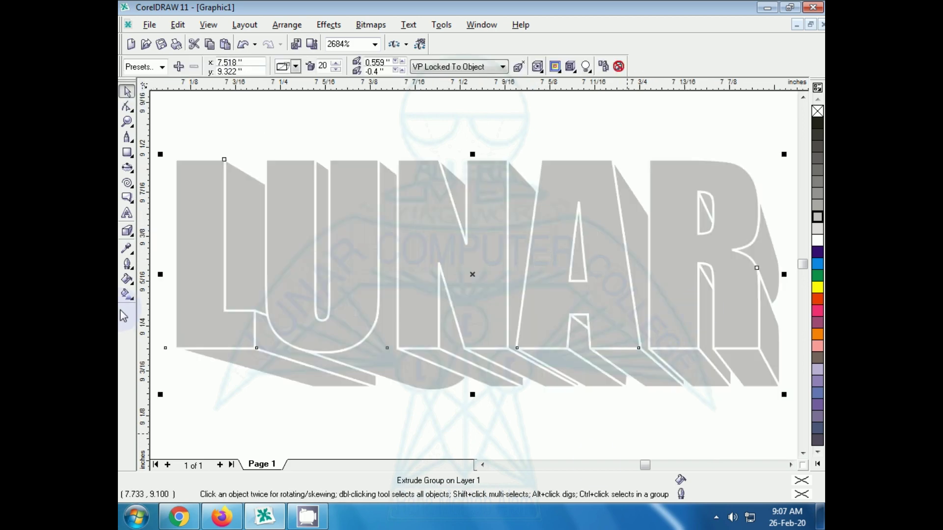
left_click(127, 237)
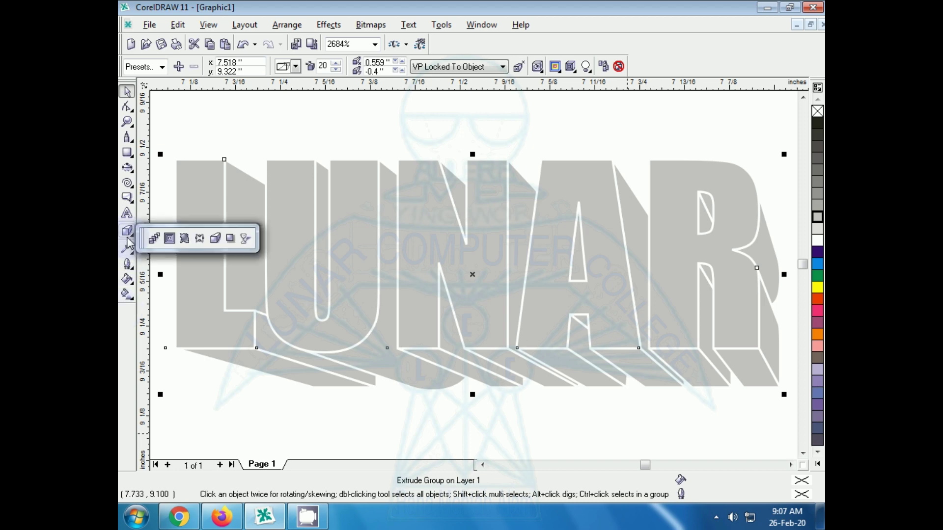
left_click(200, 239)
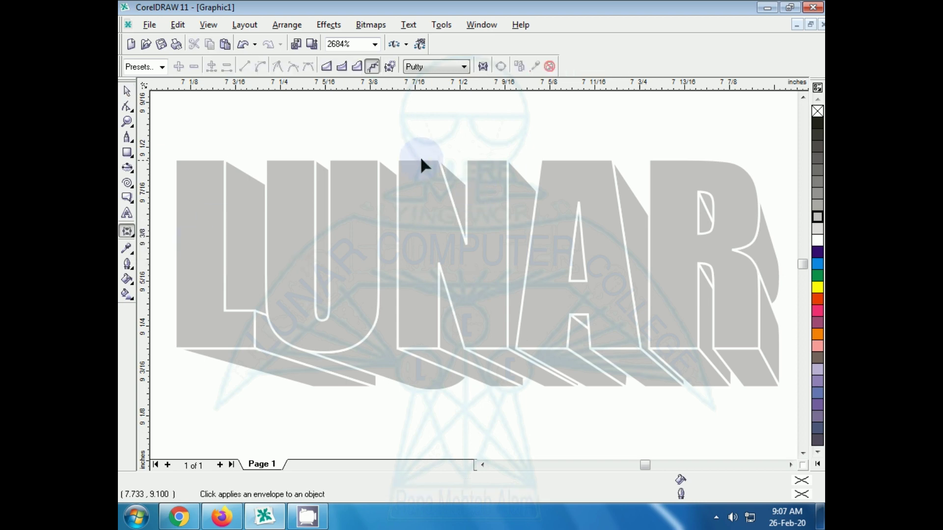
left_click_drag(420, 156, 439, 199)
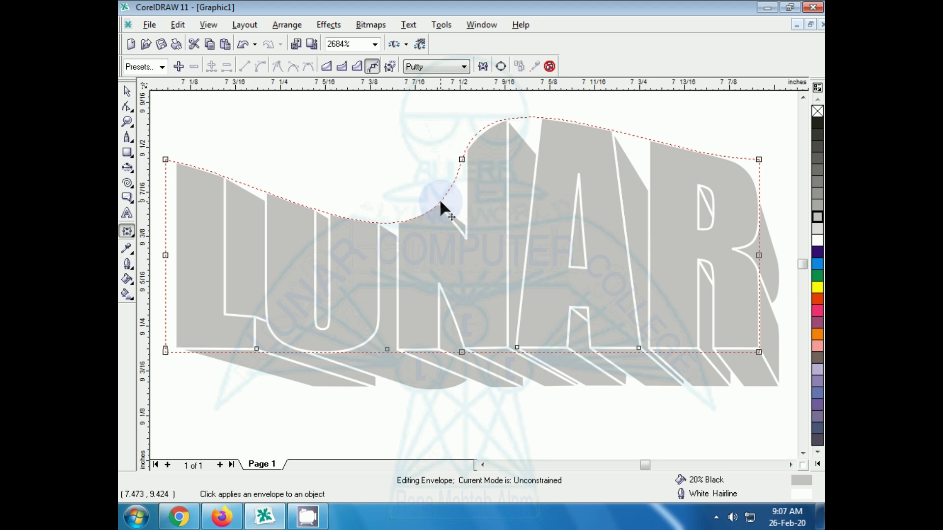
left_click_drag(462, 162, 497, 196)
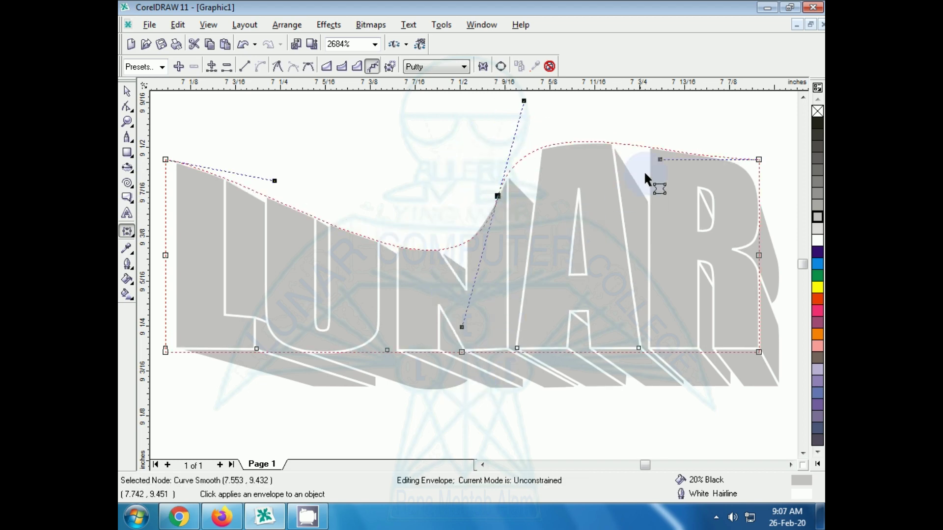
- Bend the envelope's top edge downward above the R and raise its upper-left corner node
left_click(657, 156)
left_click_drag(684, 224, 697, 257)
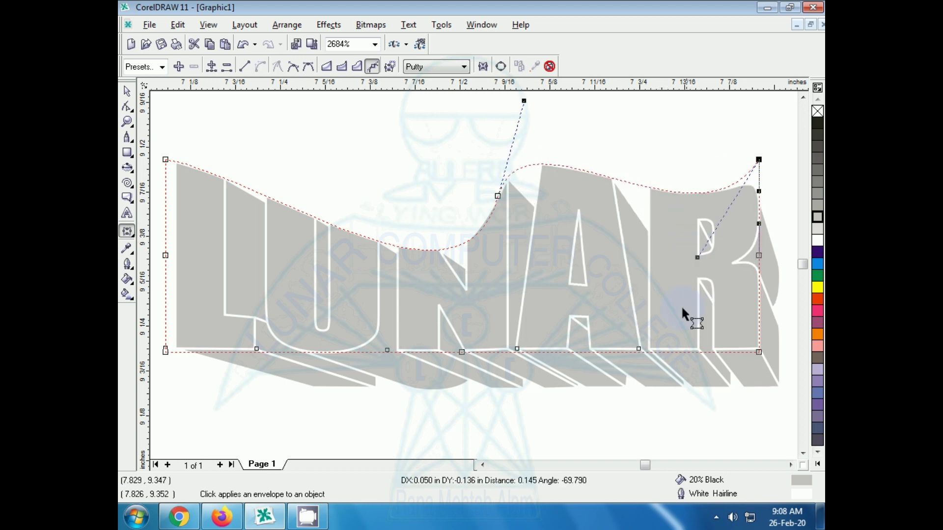
left_click(165, 159)
left_click_drag(165, 160, 163, 131)
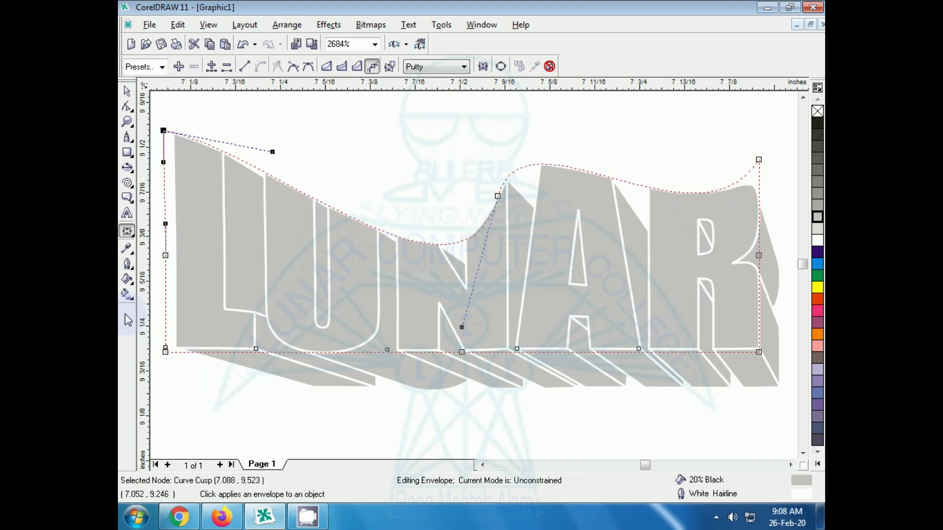
- Try a push and pull distortion of amplitude 12 from the upper-left corner of the LUNAR text, and undo it
left_click(130, 234)
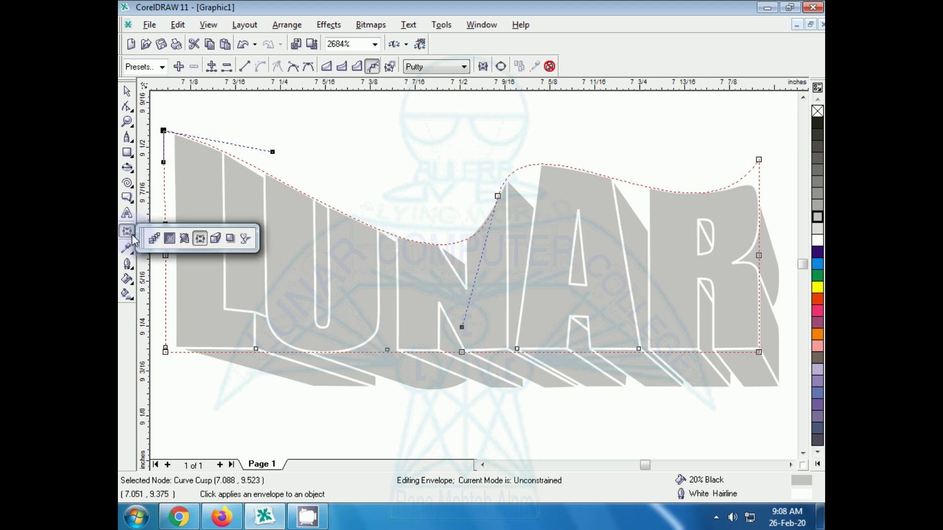
left_click(184, 239)
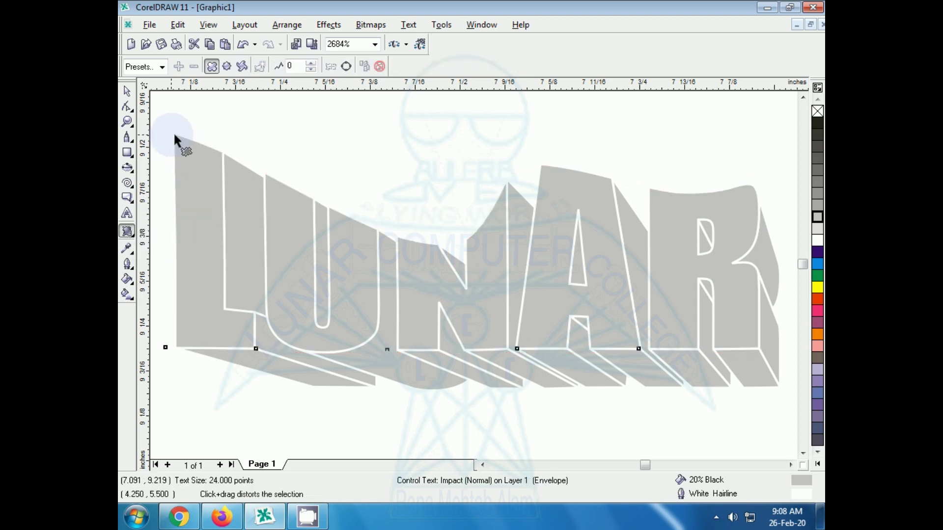
left_click_drag(231, 201, 308, 258)
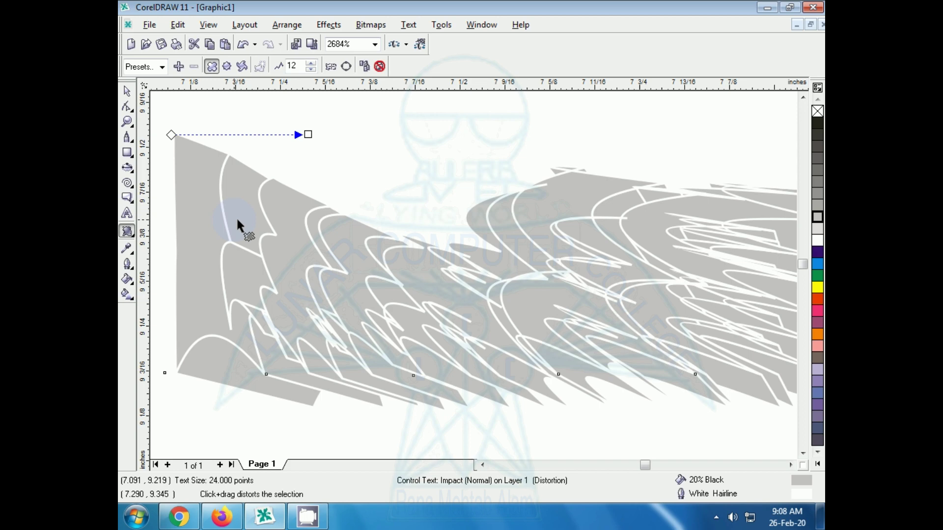
key("ctrl+z")
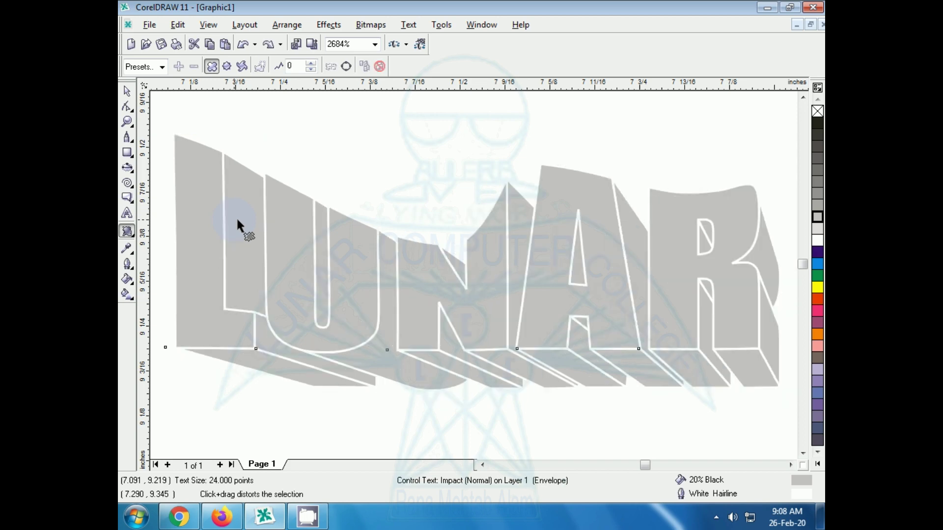
- Apply successive push and pull distortions to the LUNAR text, ending with one of amplitude 4 pulled rightward from near its centre
left_click(174, 140)
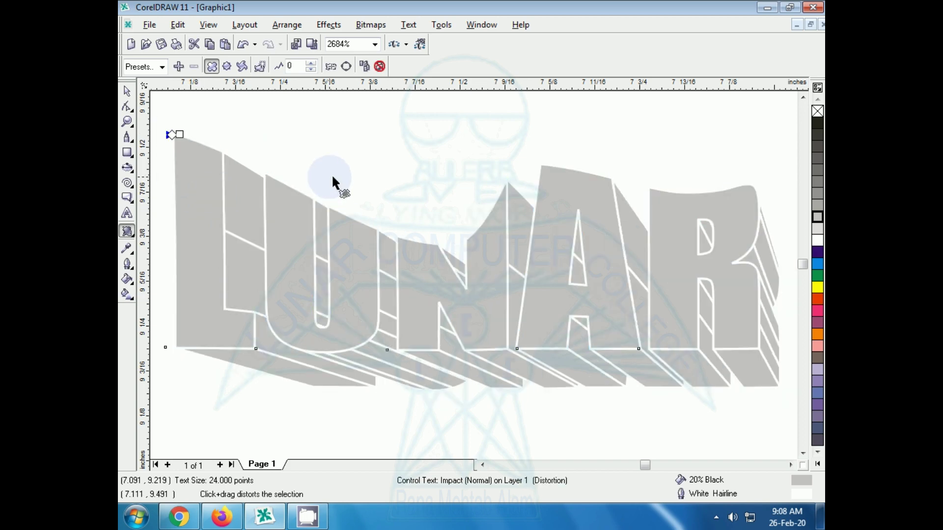
left_click_drag(433, 267, 433, 223)
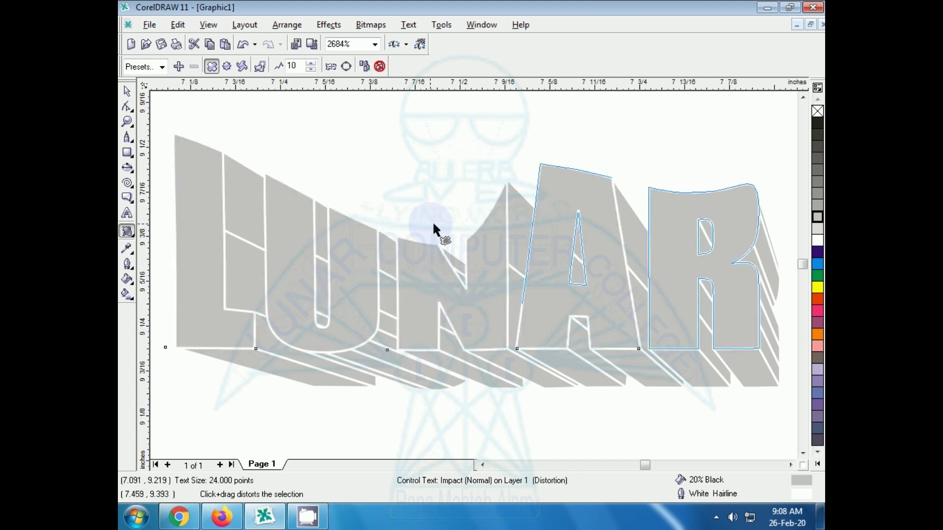
left_click_drag(482, 306, 535, 374)
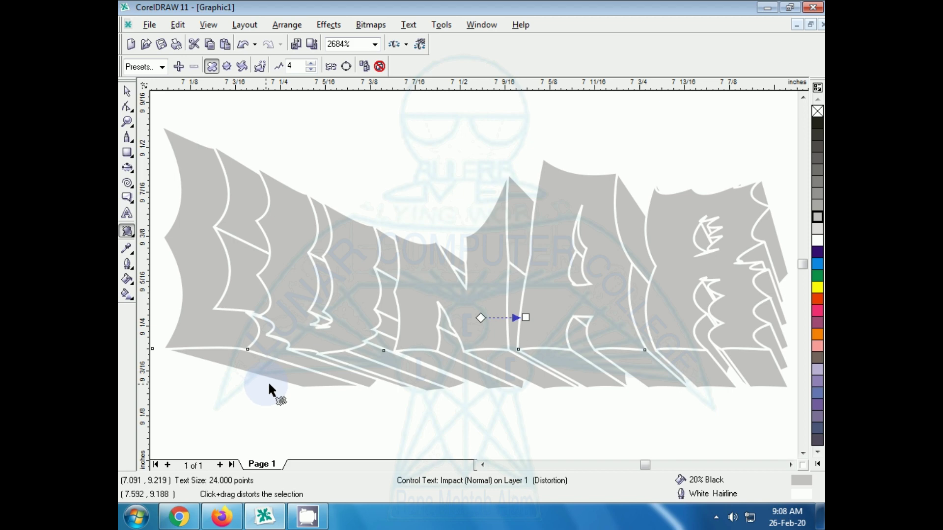
left_click(135, 235)
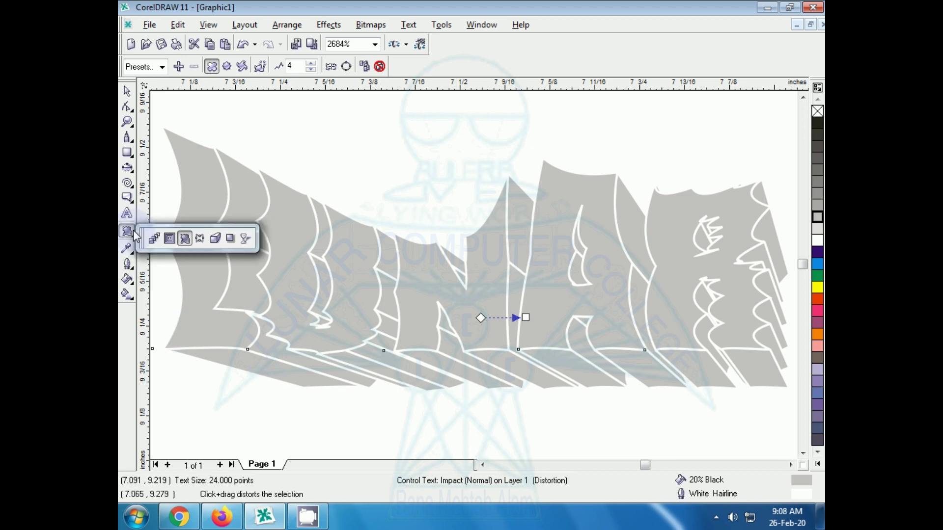
- Deselect the distorted LUNAR text, select every object on the page and delete them all
left_click(169, 239)
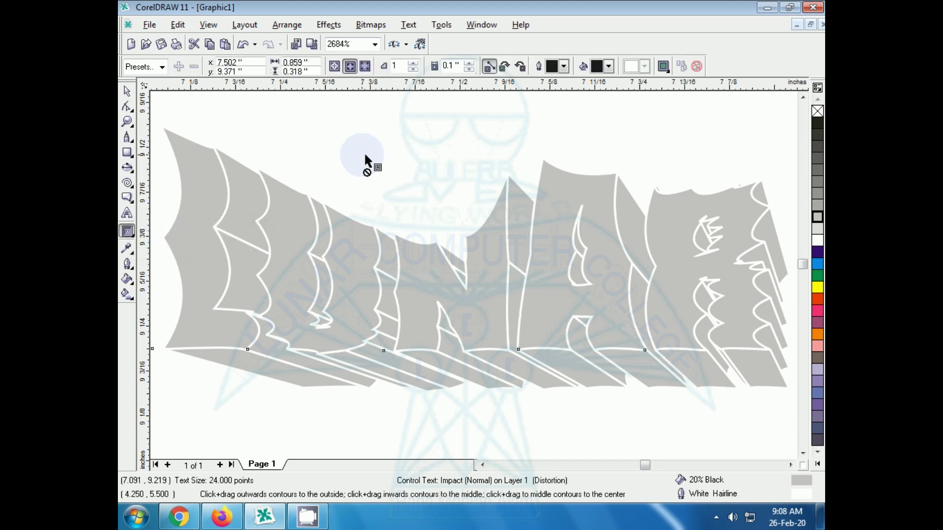
key("space")
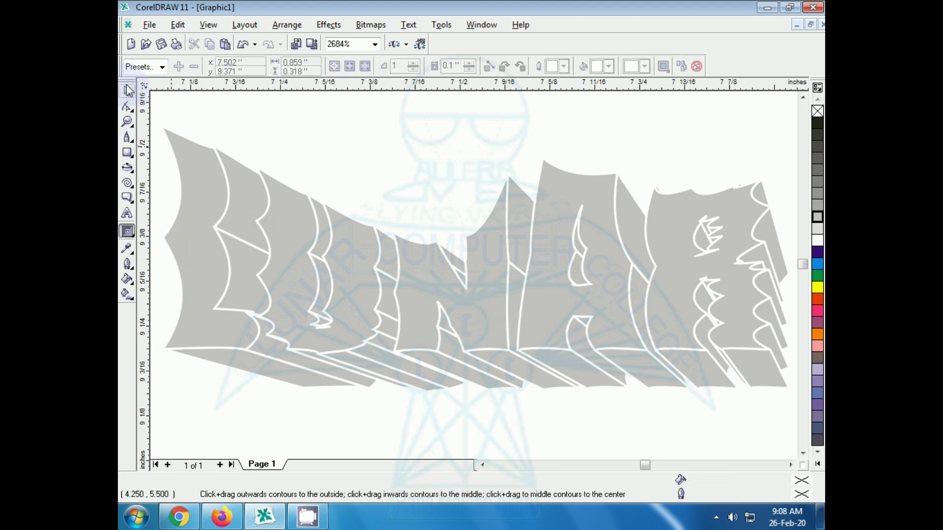
left_click(157, 125)
key("ctrl+a")
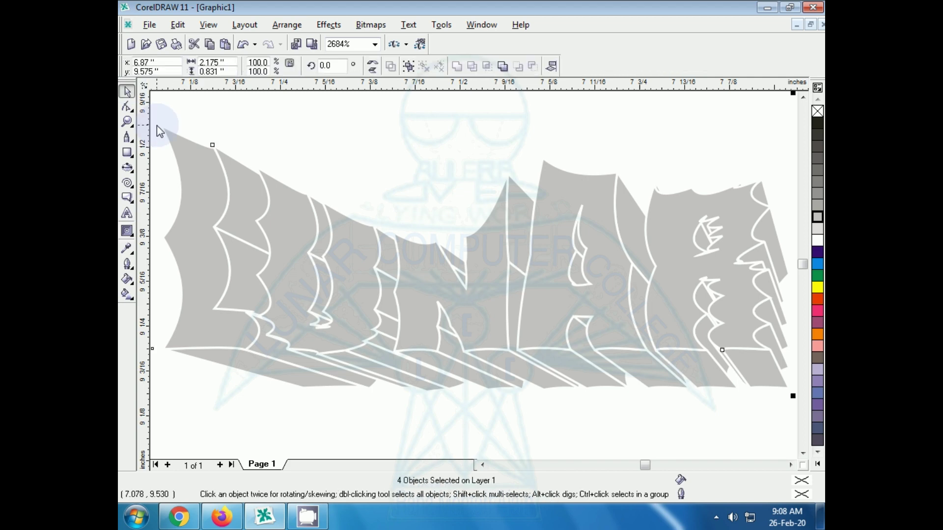
key("Delete")
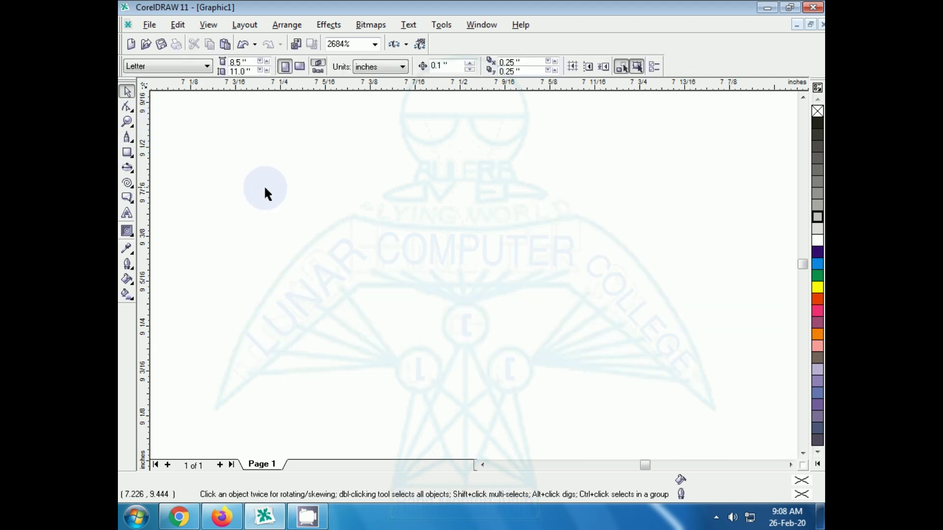
- Draw a rectangle about 0.356 by 0.286 inches, undo a first inside contour, and contour it to the center with a 0.1-inch offset
left_click(125, 153)
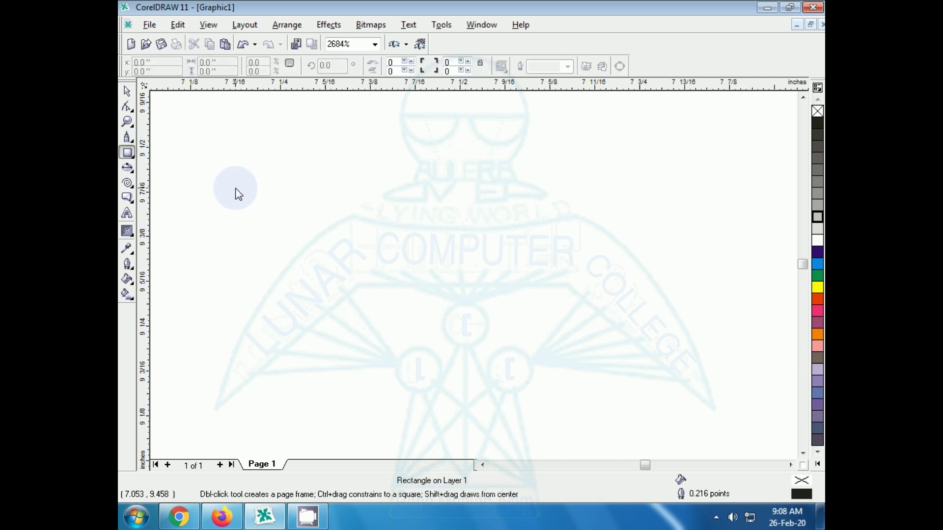
left_click_drag(236, 188, 493, 393)
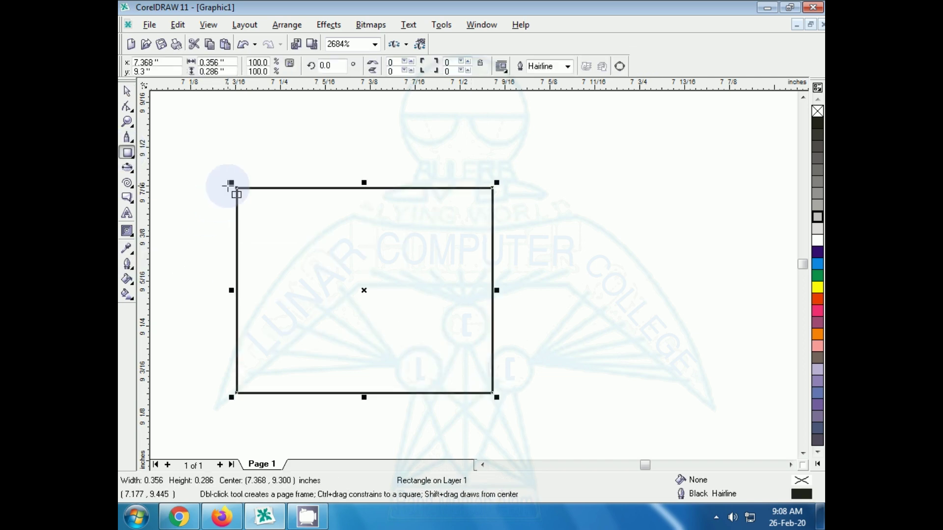
left_click(128, 231)
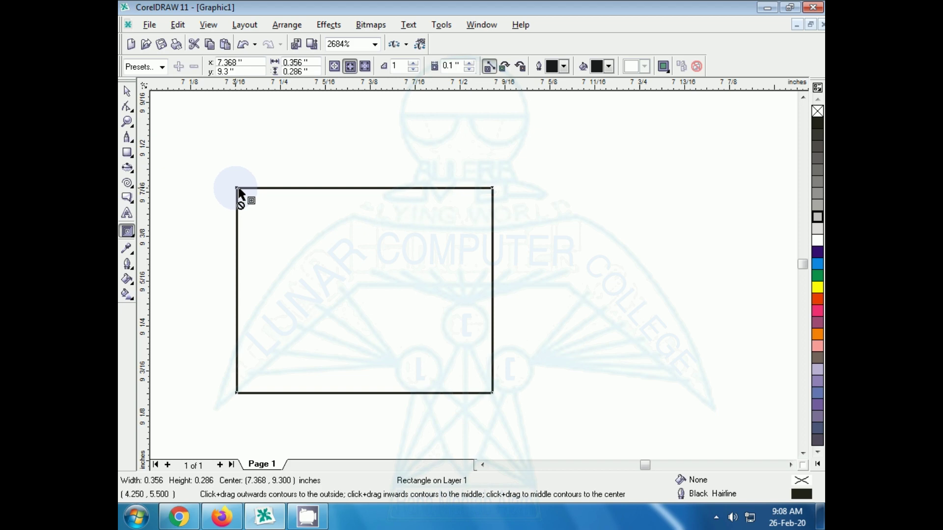
left_click_drag(238, 189, 251, 205)
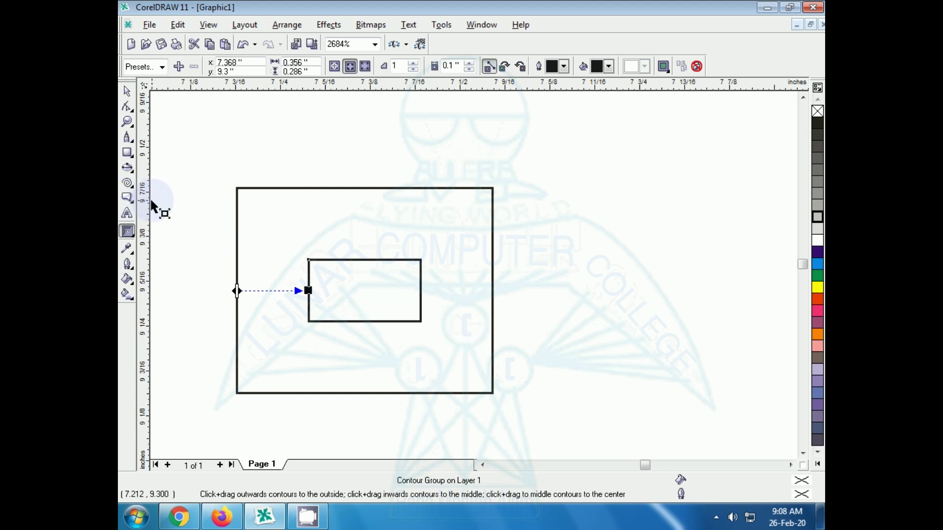
key("ctrl+z")
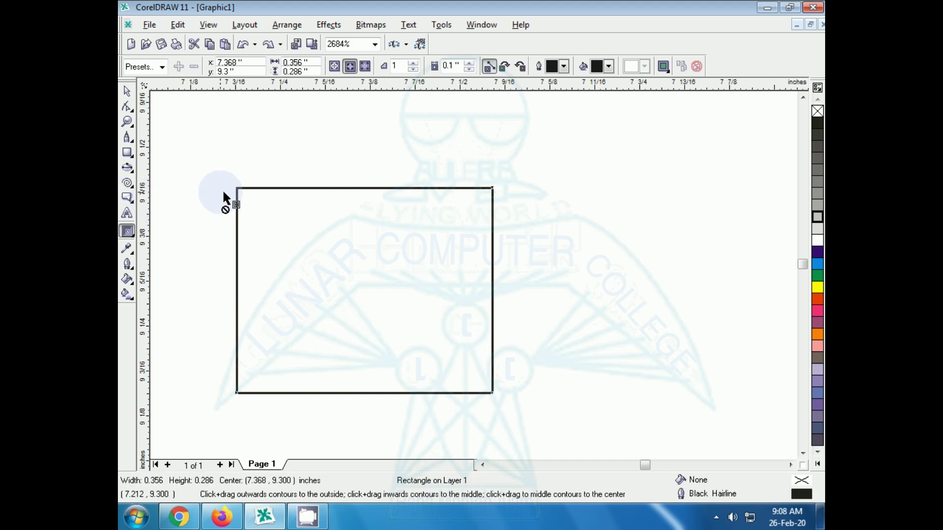
left_click_drag(236, 187, 392, 345)
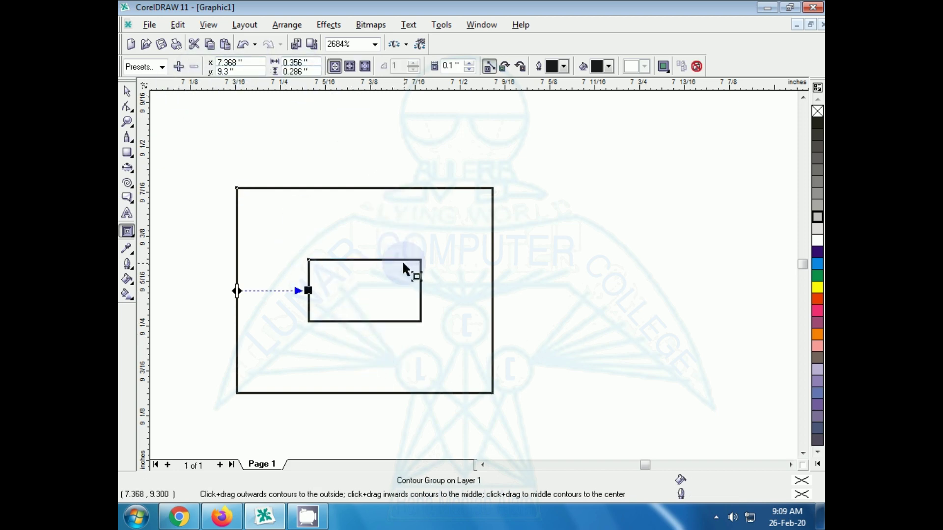
- Apply the Inside contour preset to the rectangle, try the outside and to-center directions, and return to the inside direction
left_click(152, 69)
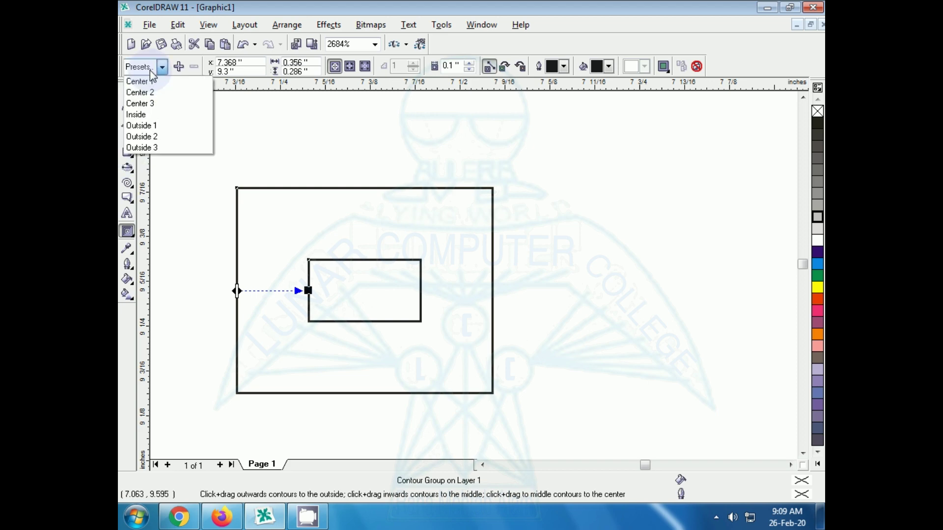
left_click(142, 115)
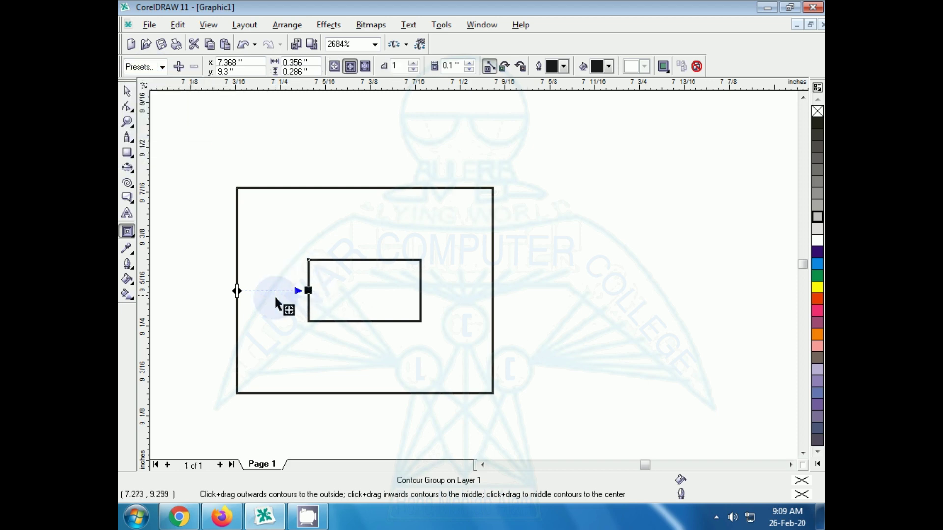
left_click(366, 67)
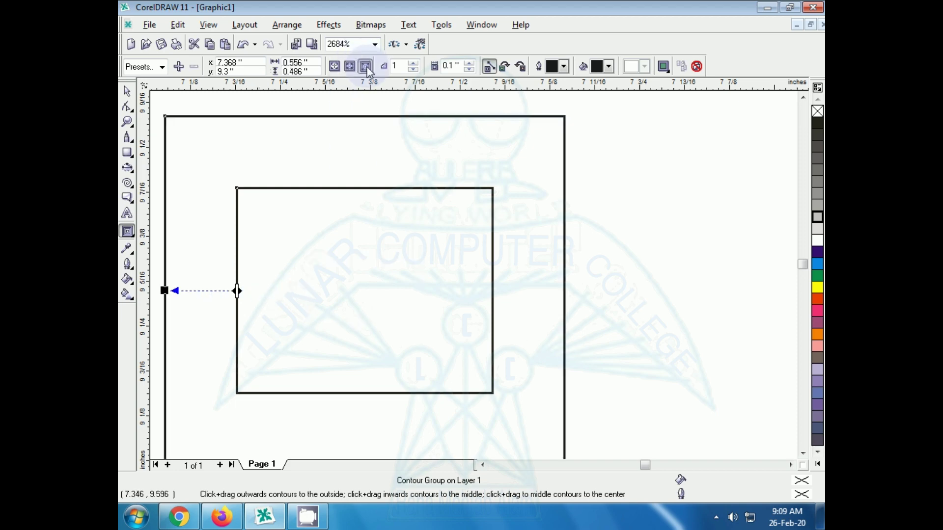
left_click(335, 66)
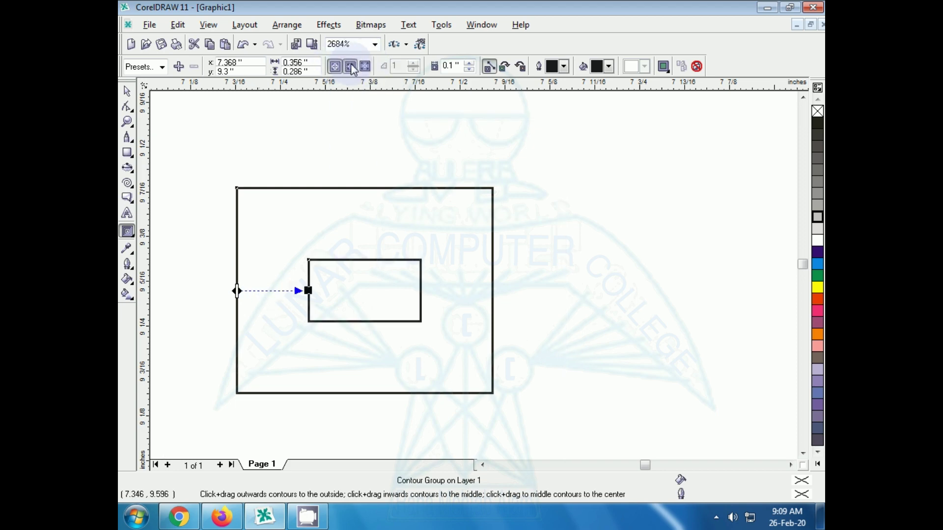
left_click(351, 67)
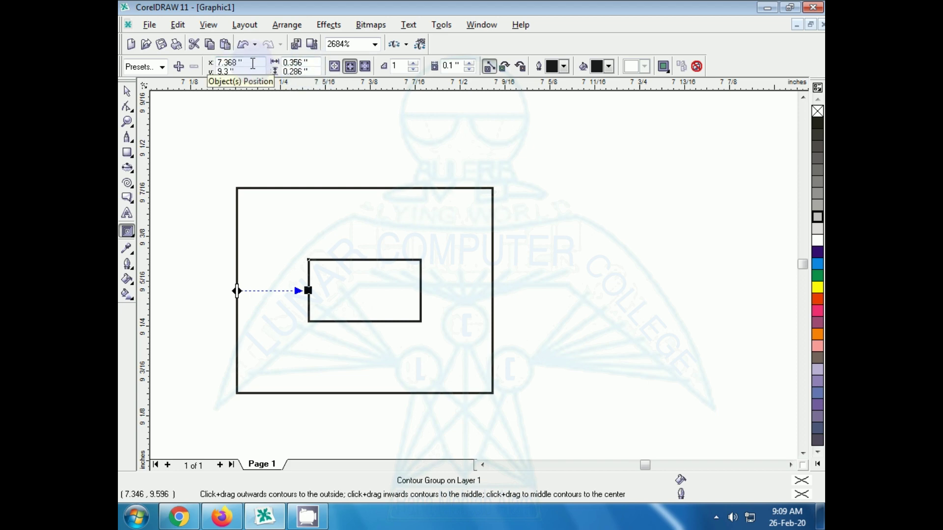
- Set the contoured rectangle's width to 0.025 inches
left_click(310, 62)
type("0.025")
key("Return")
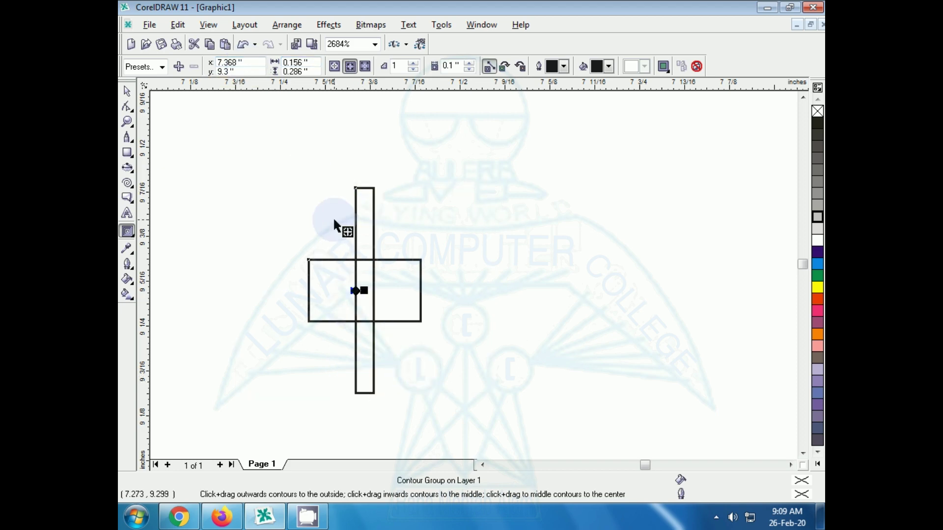
- Select the two crossed rectangles of the contour group and delete them
left_click(133, 240)
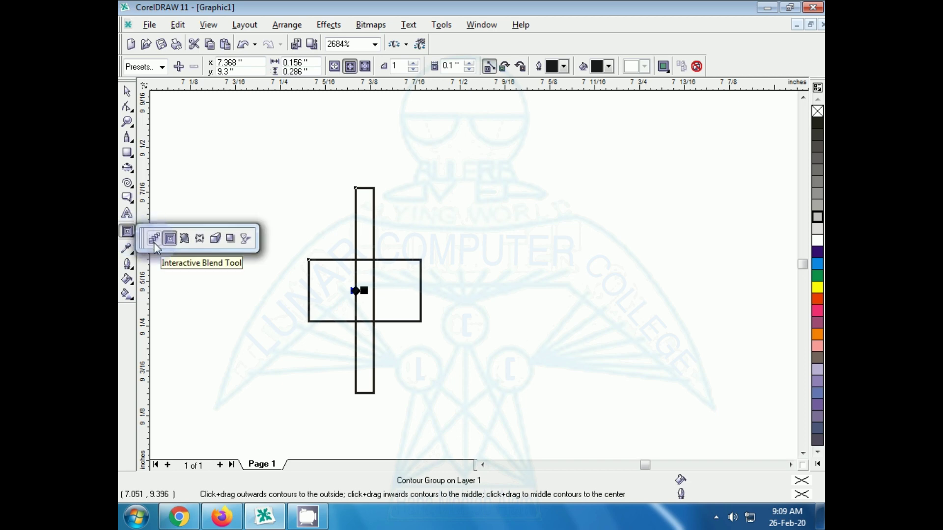
key("space")
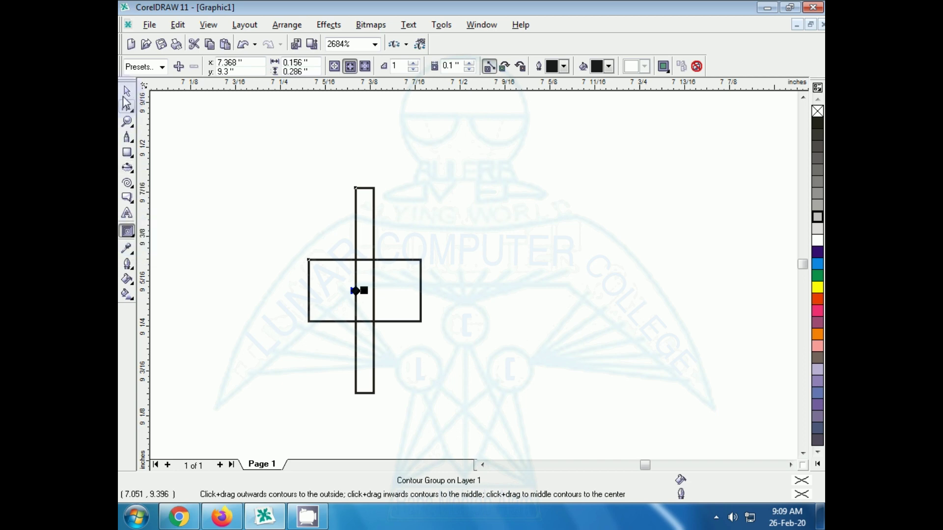
left_click(229, 123)
left_click_drag(468, 408, 494, 432)
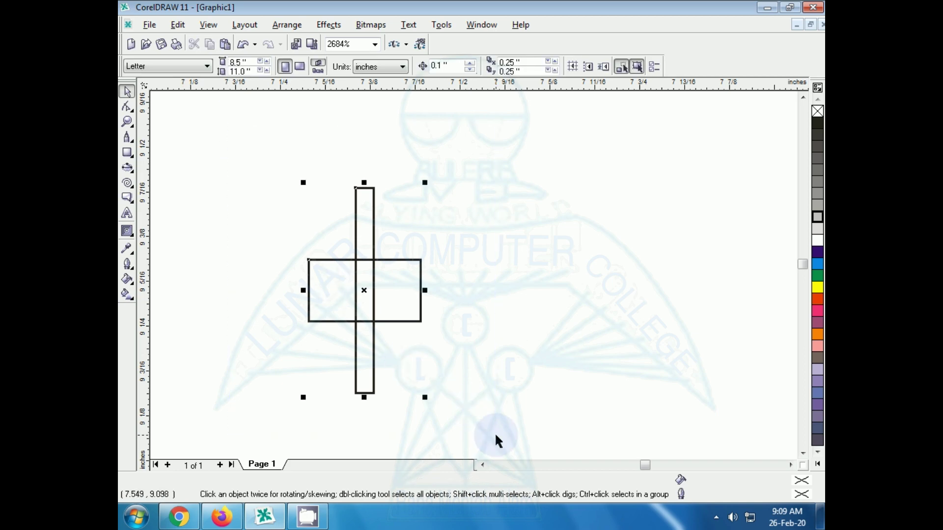
key("Delete")
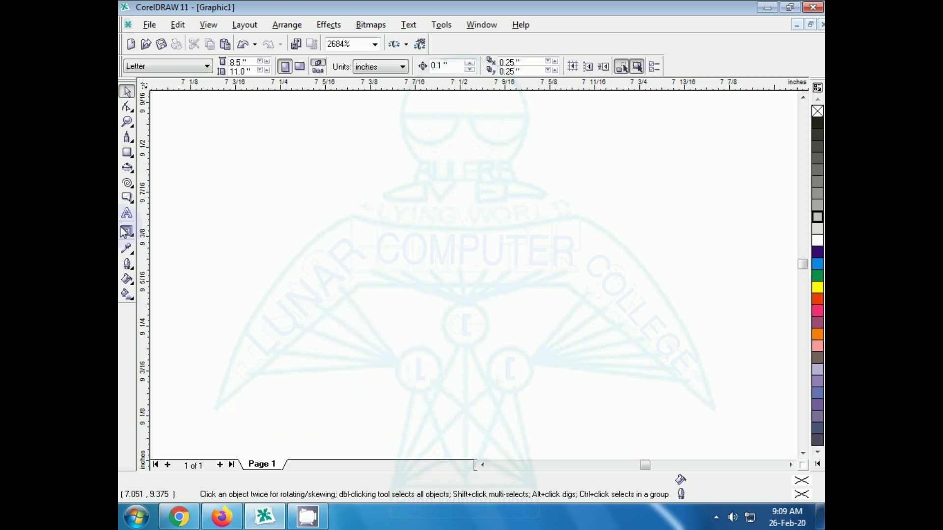
- Create the artistic text LUNAR in 24-point AvantGarde Bk BT and move it toward the middle of the view
left_click(127, 213)
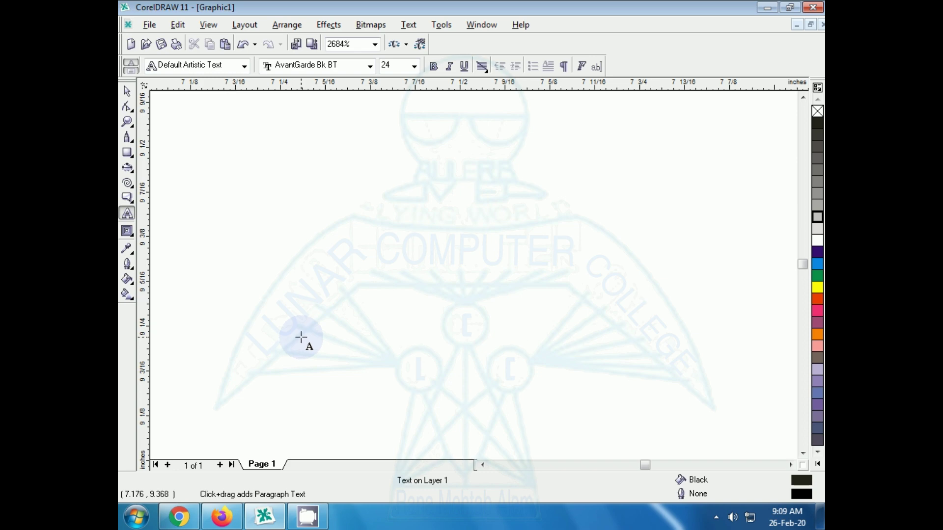
key("F3")
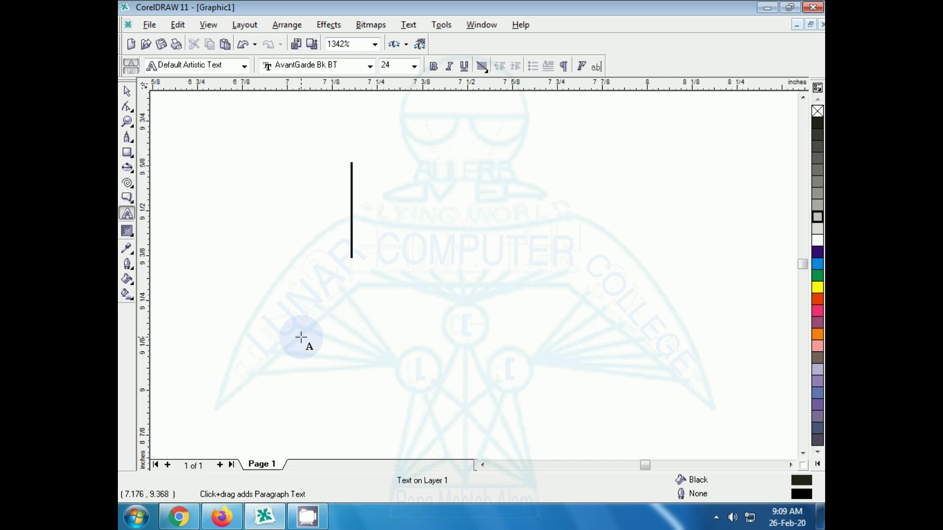
type("LUB")
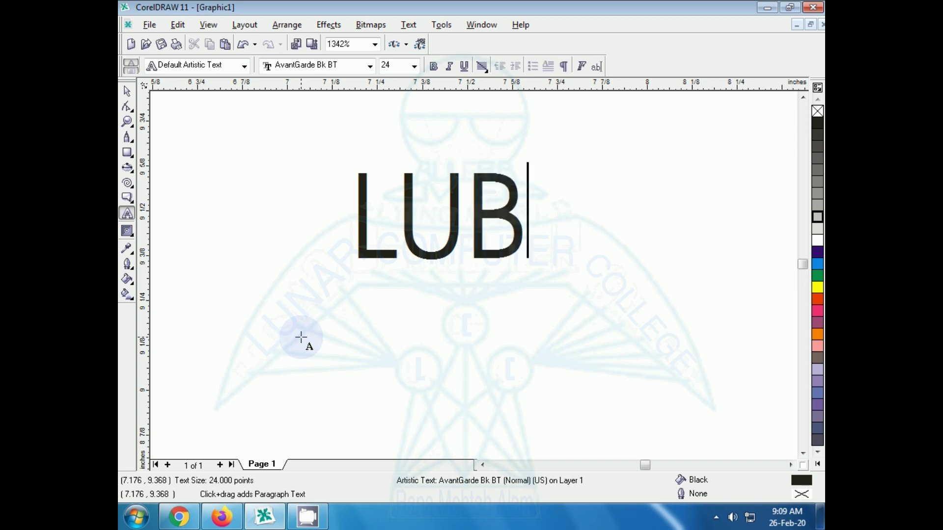
key("Escape")
key("BackSpace")
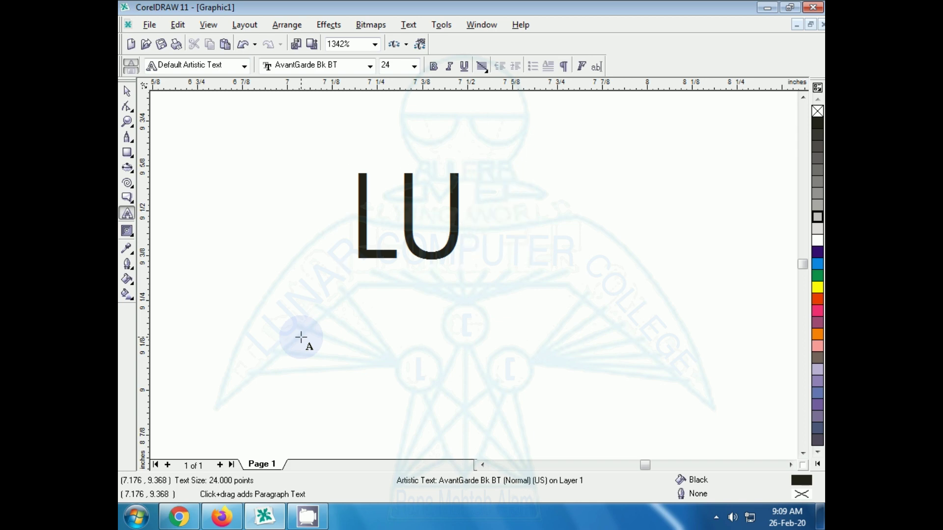
type("NA")
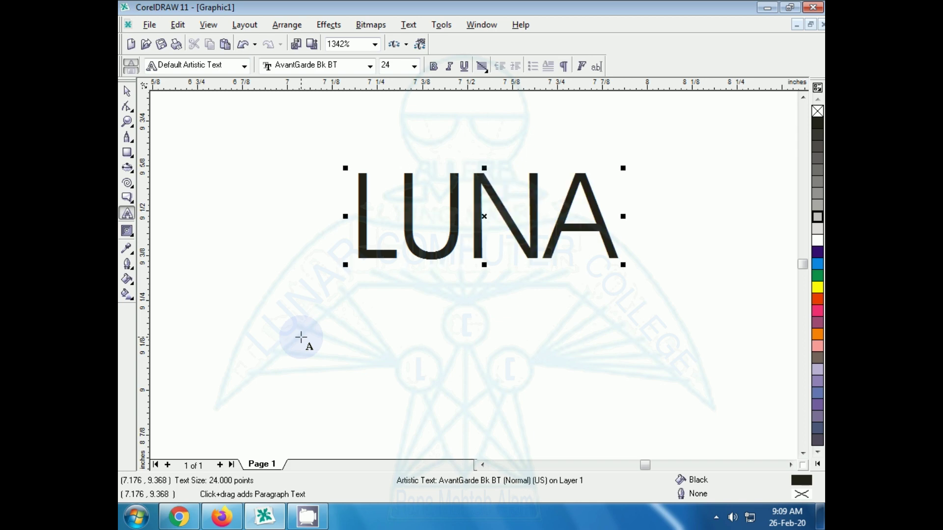
type("R")
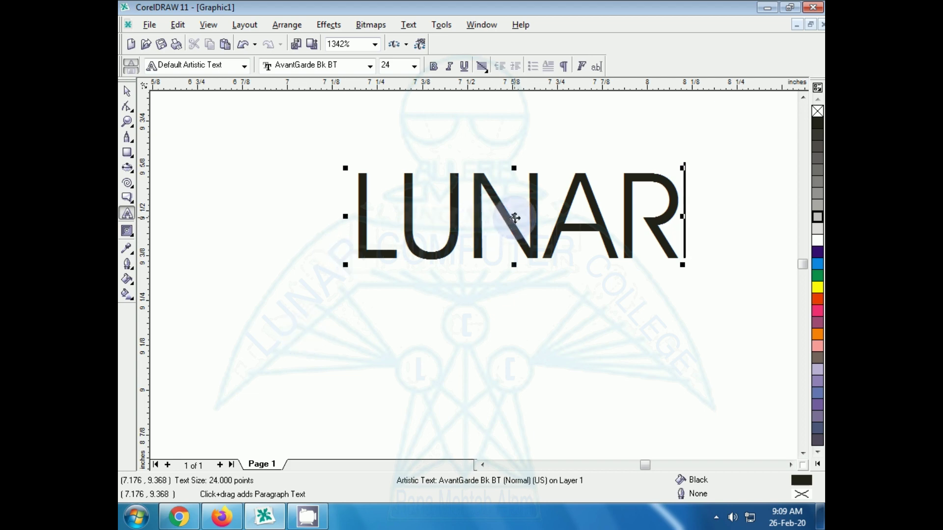
left_click_drag(514, 218, 476, 314)
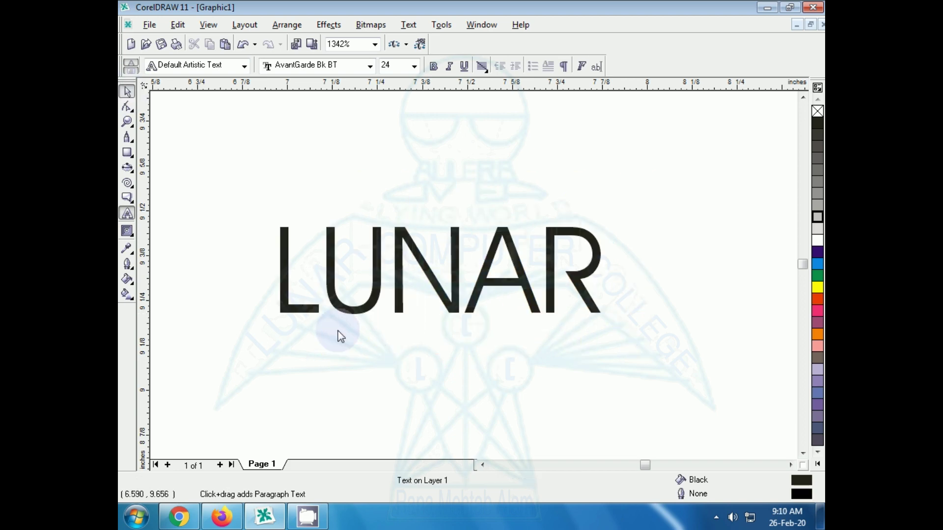
- Duplicate the LUNAR text and place the copy below and slightly to the right of the original
left_click(443, 300)
left_click_drag(438, 273, 422, 253)
left_click_drag(449, 311, 480, 322)
mouse_move(311, 290)
left_mouse_down()
mouse_move(314, 271)
mouse_move(309, 301)
mouse_move(301, 275)
mouse_move(324, 287)
left_mouse_up()
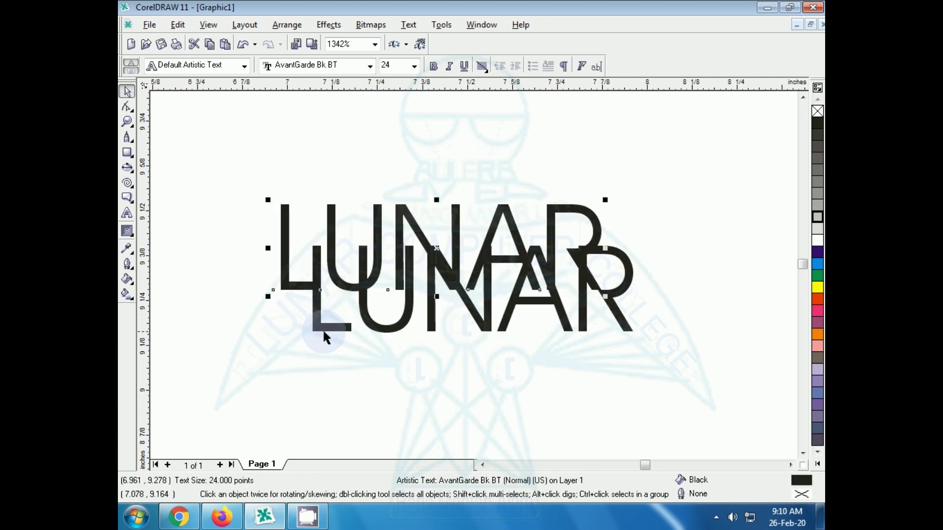
left_click_drag(325, 334, 305, 310)
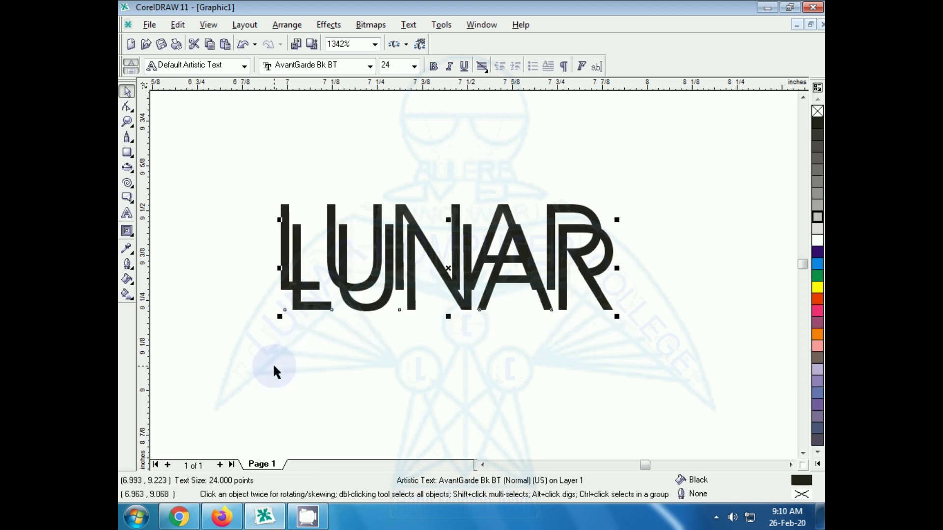
left_click_drag(368, 309, 384, 392)
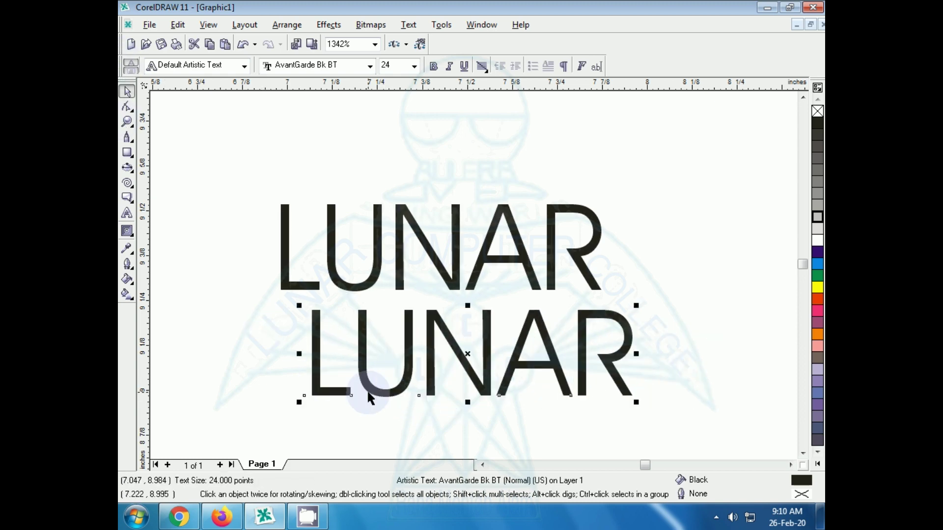
- Give the lower LUNAR copy a cyan fill and outline, and move the black LUNAR onto it, offset slightly up and left
left_click(817, 265)
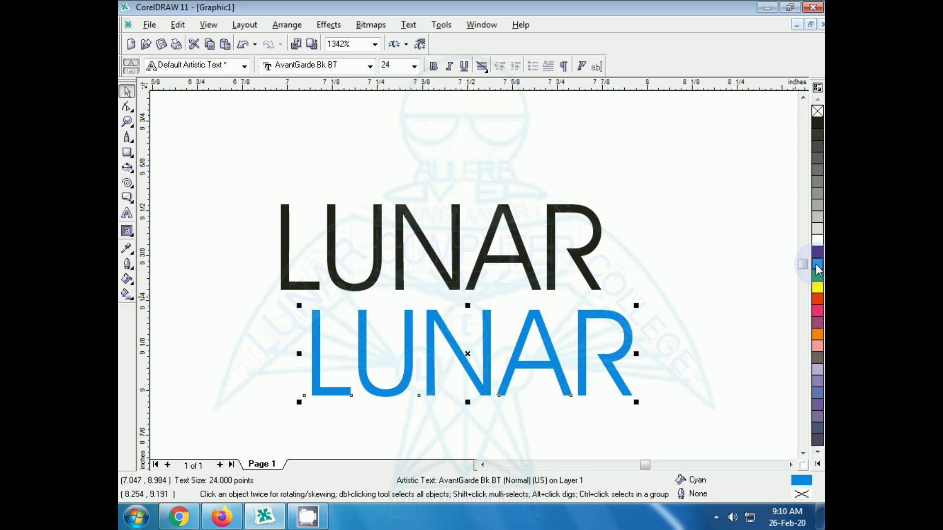
right_click(816, 265)
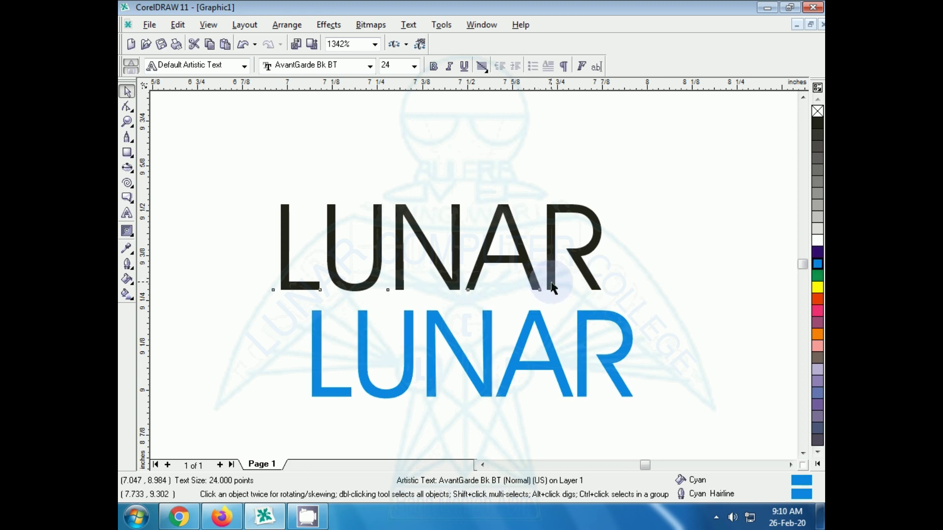
left_click(533, 289)
left_click_drag(487, 260, 504, 353)
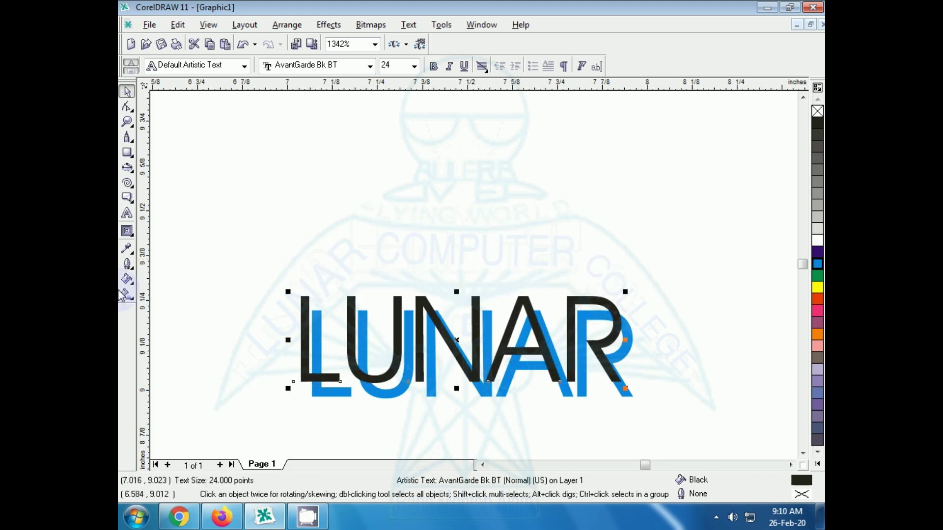
- Blend the cyan LUNAR text into the black LUNAR text with the Interactive Blend tool, using 20 steps
left_click(127, 231)
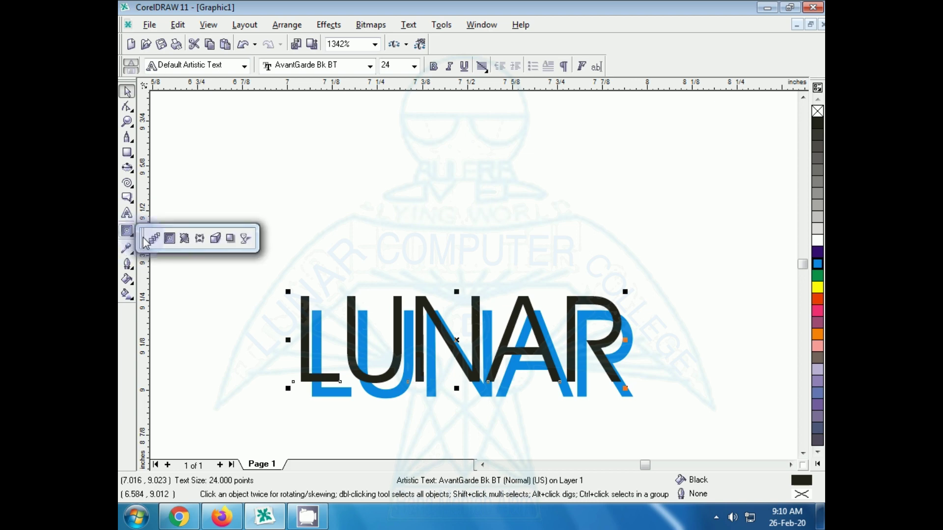
left_click(153, 239)
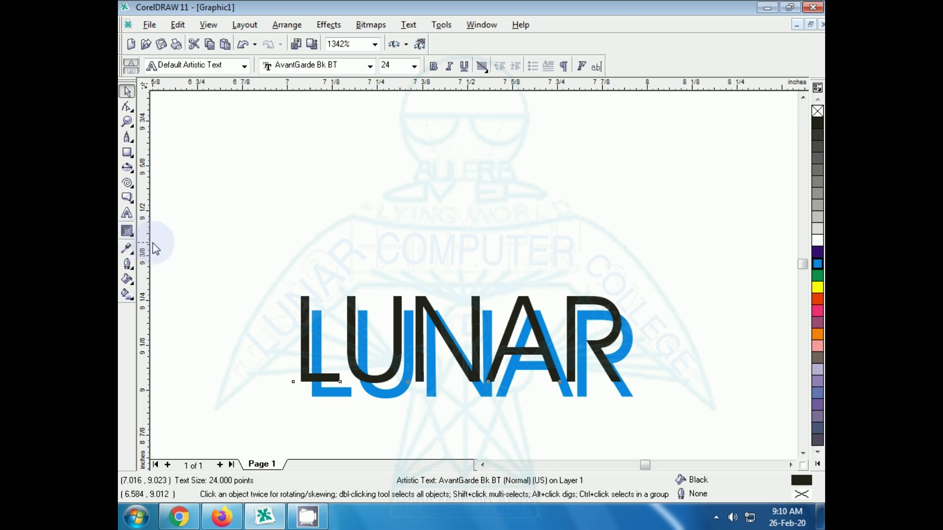
left_click(336, 397)
left_click_drag(334, 392, 320, 372)
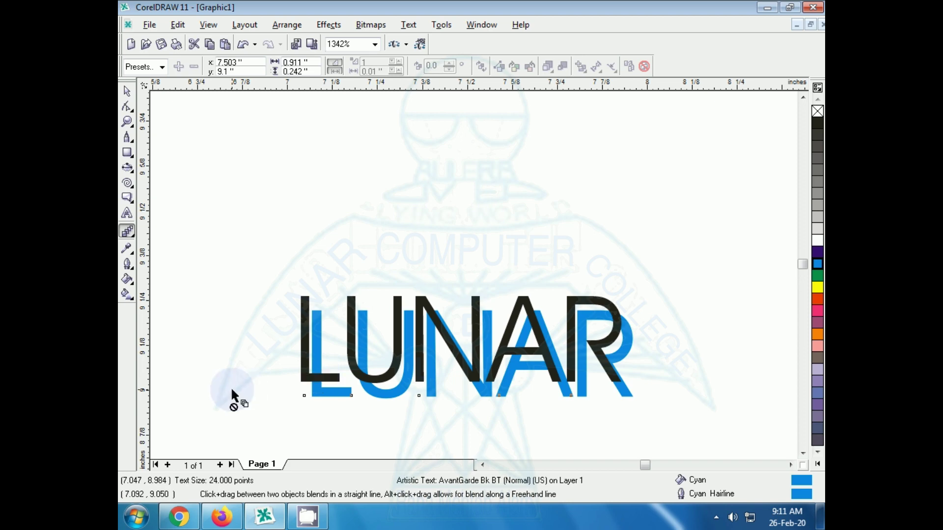
left_click_drag(230, 387, 308, 372)
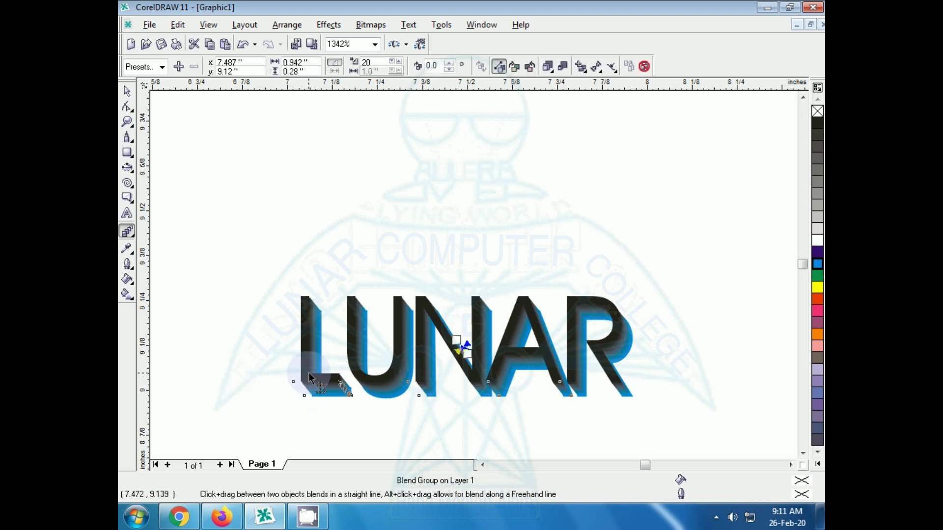
- Select the black LUNAR text of the blend and move it up and right, away from the cyan text
left_click(127, 92)
left_click(344, 343)
mouse_move(423, 353)
left_mouse_down()
mouse_move(483, 263)
mouse_move(415, 340)
left_mouse_up()
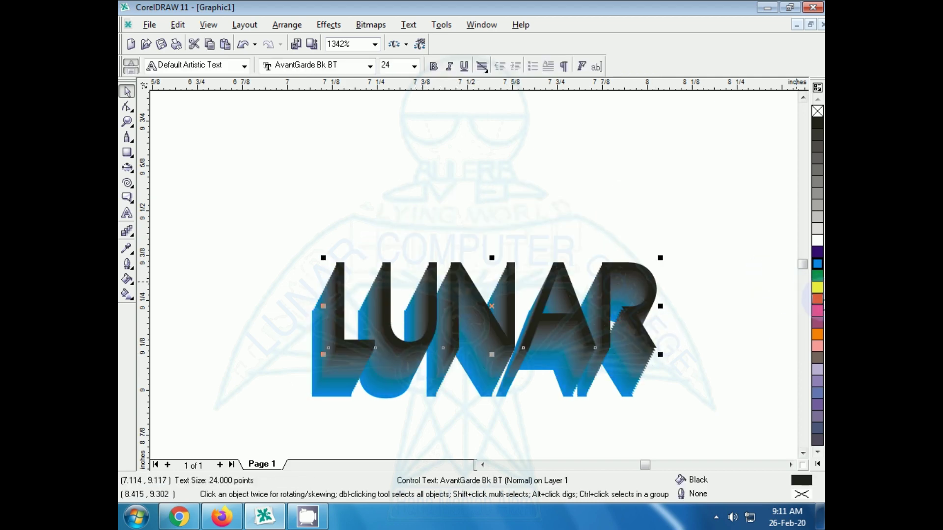
- Give the front LUNAR text a yellow fill and red outline, and move it down and left, closer to the cyan text
left_click(817, 289)
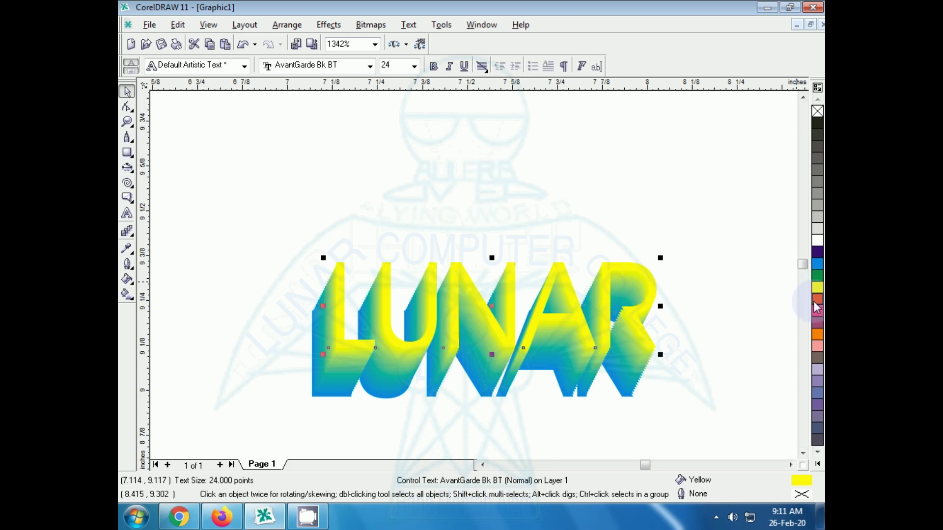
right_click(814, 302)
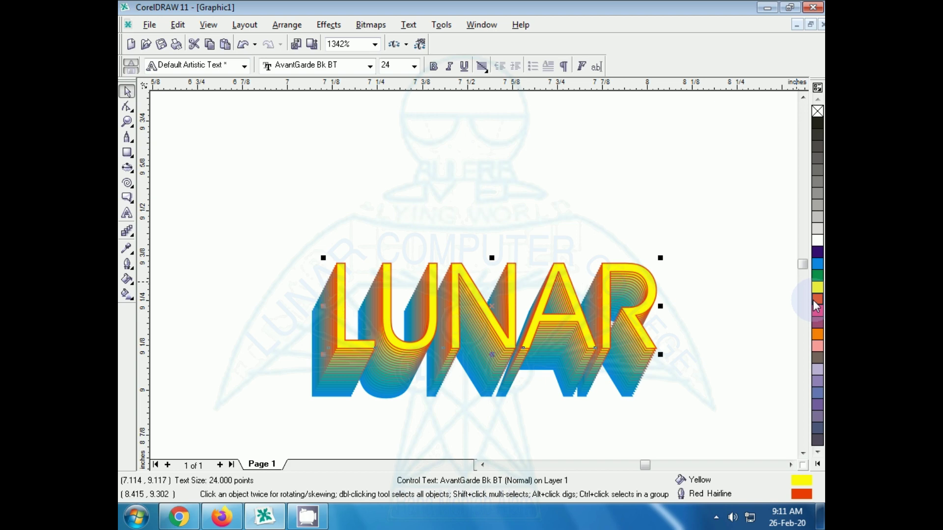
left_click(346, 198)
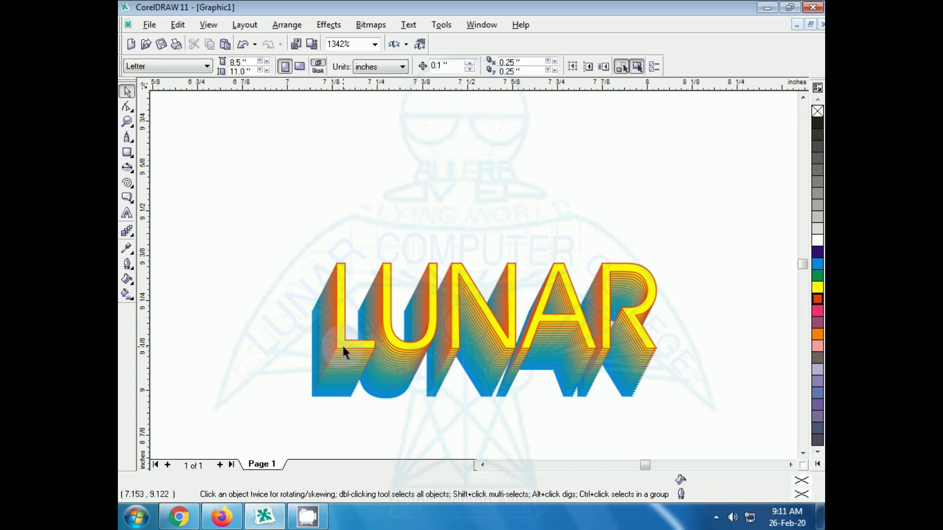
left_click_drag(341, 344, 333, 361)
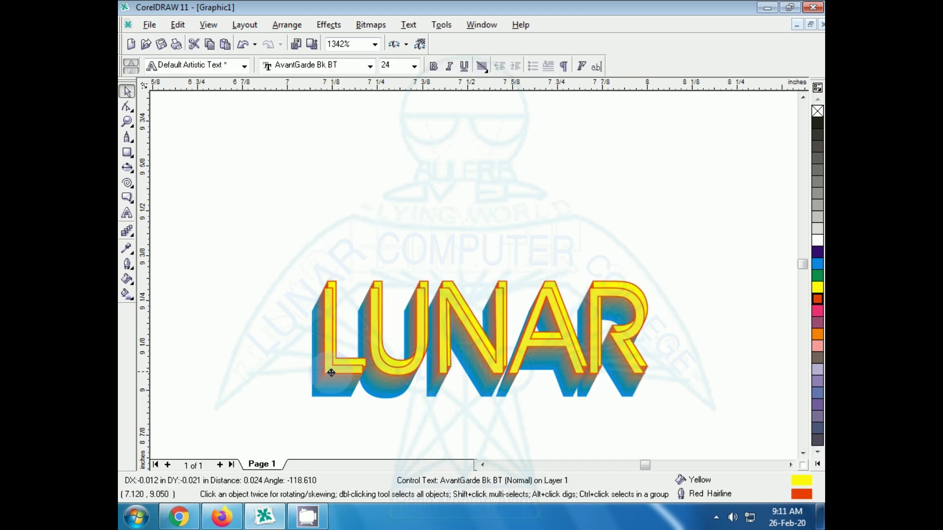
left_click(316, 184)
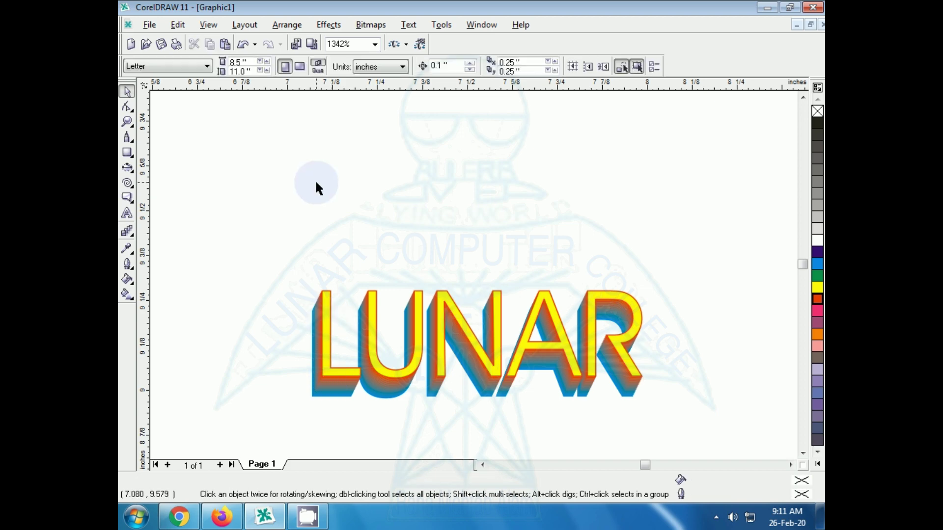
- Sample the yellow fill of the front LUNAR text with the Eyedropper tool
left_click(129, 256)
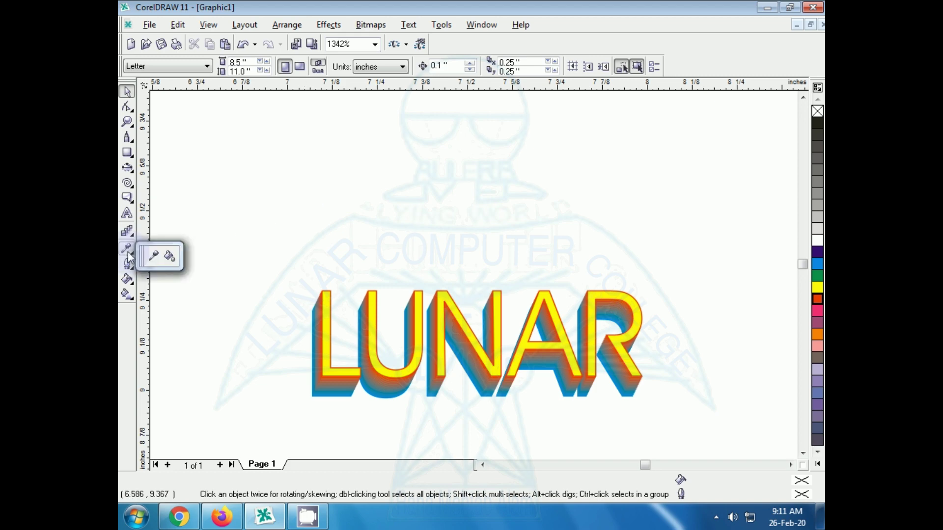
left_click(158, 257)
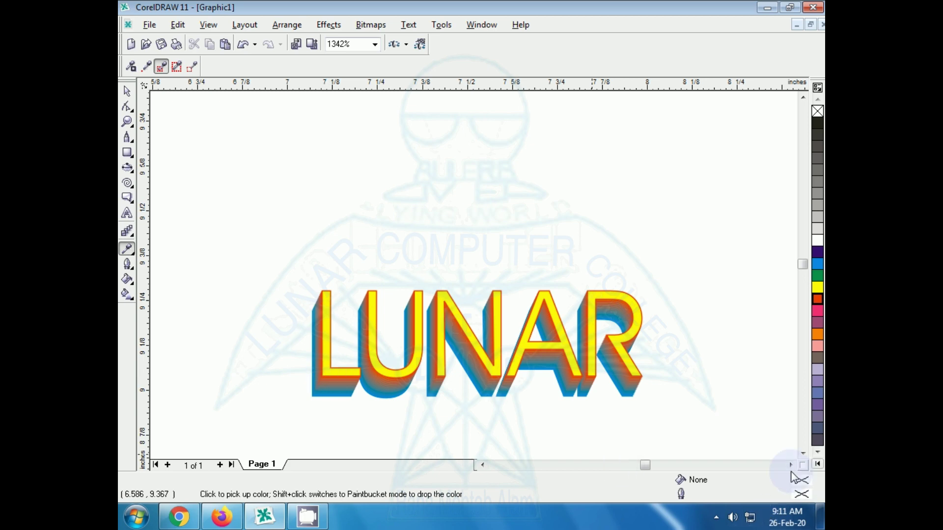
left_click(330, 366)
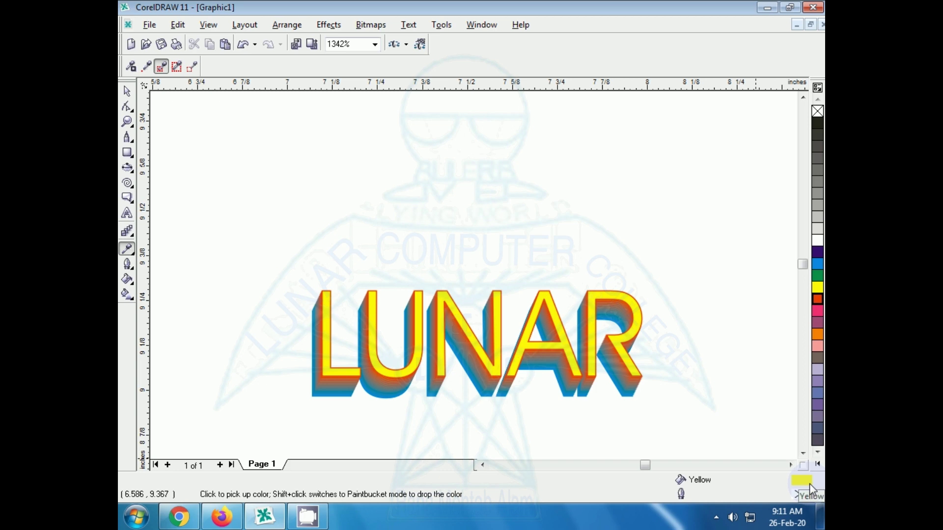
- Draw a rectangle about 0.29 by 0.28 inches above the LUNAR text and fill it with the sampled yellow using the Paintbucket tool
left_click(127, 153)
left_click_drag(272, 152, 378, 253)
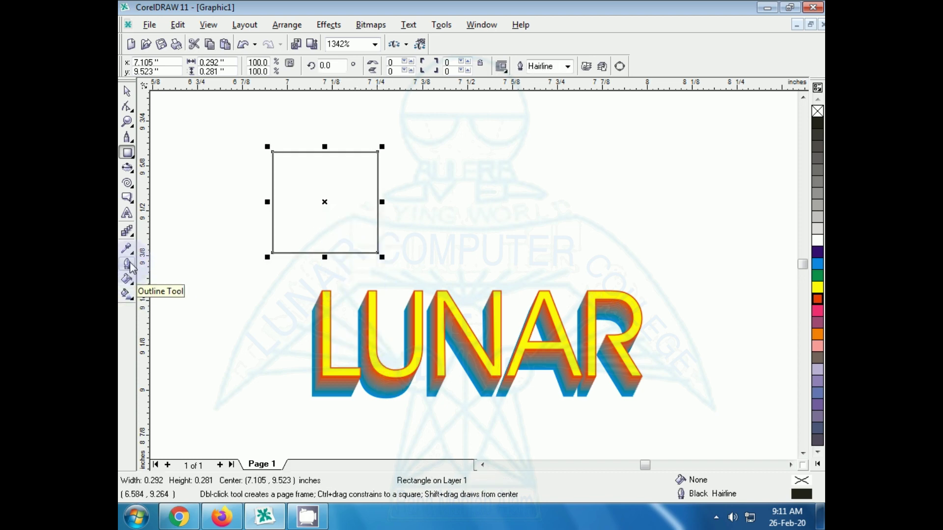
left_click(127, 248)
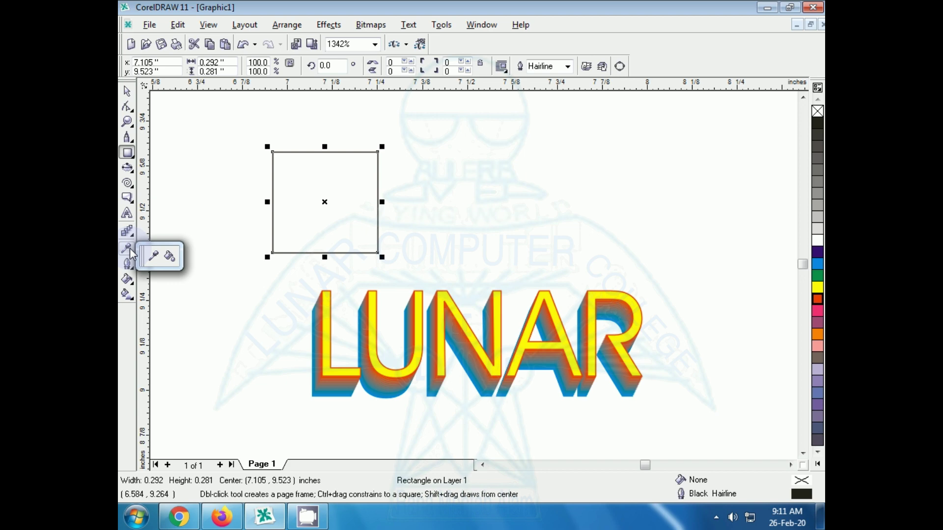
left_click(158, 261)
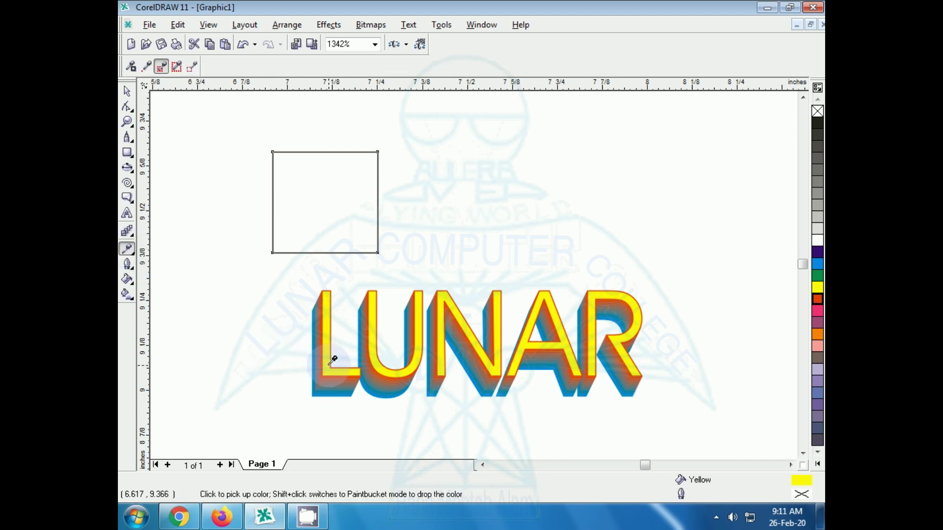
left_click(127, 248)
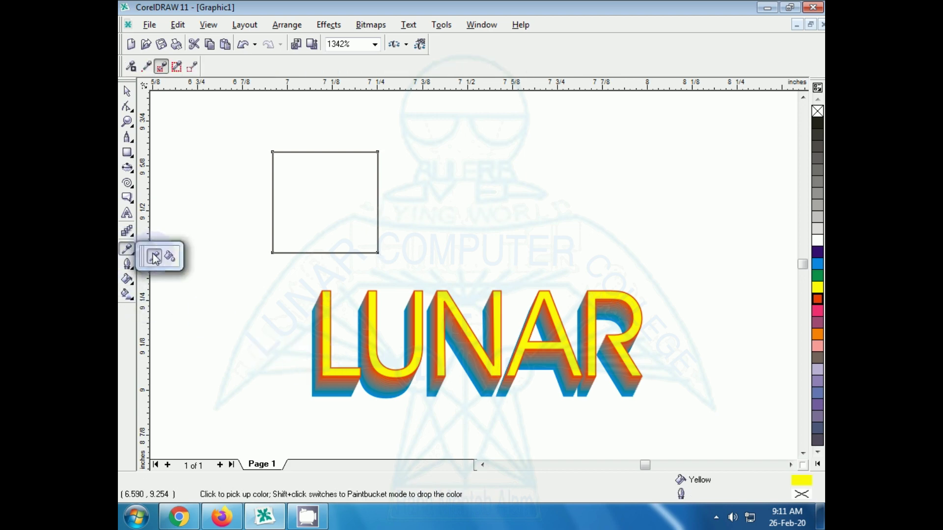
left_click(170, 256)
left_click(283, 197)
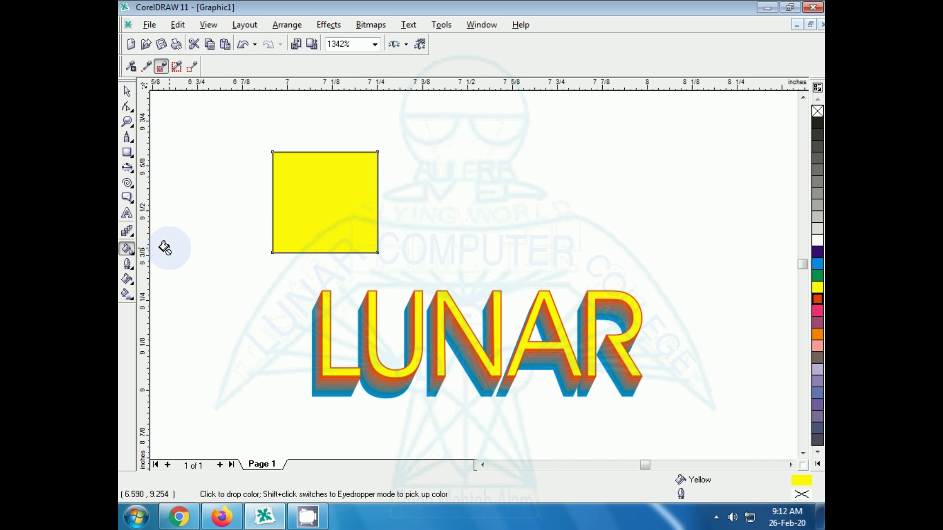
- Try a very thick outline on the yellow rectangle and replace it with a thin preset outline width
left_click(129, 265)
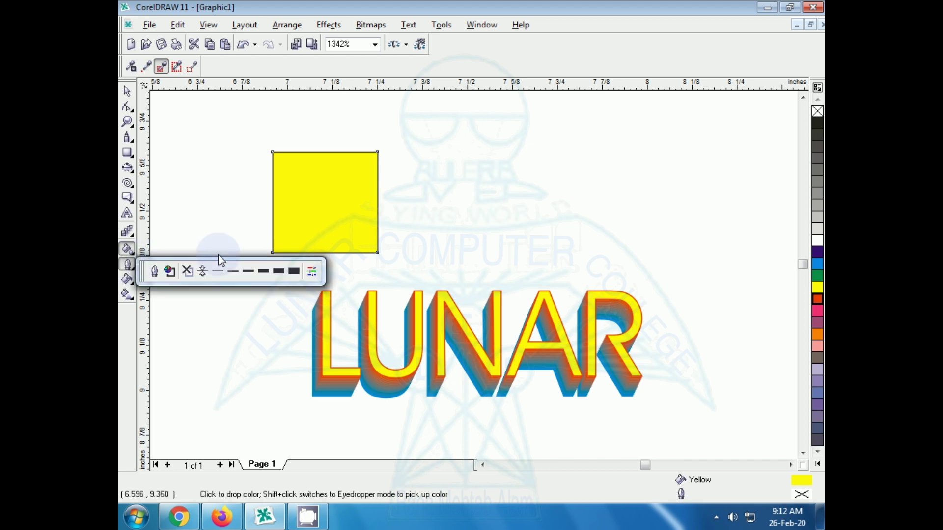
left_click(263, 271)
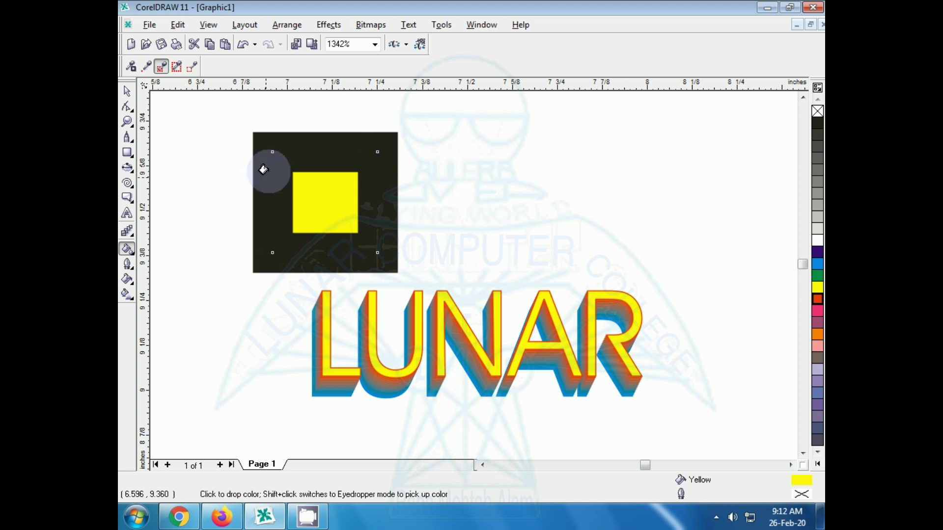
left_click(128, 265)
left_click(217, 273)
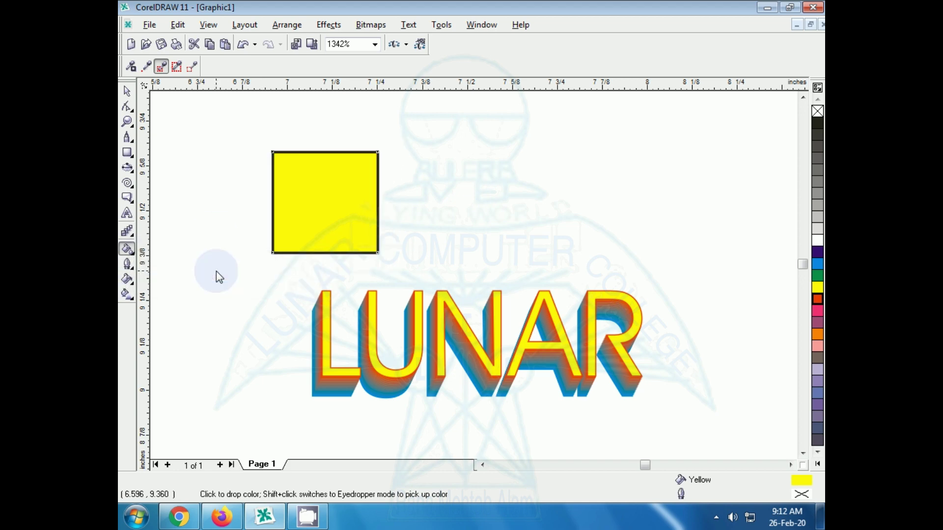
- Examine the color models in the rectangle's uniform fill settings, switching to RGB and back to CMYK, and close them without applying
left_click(126, 279)
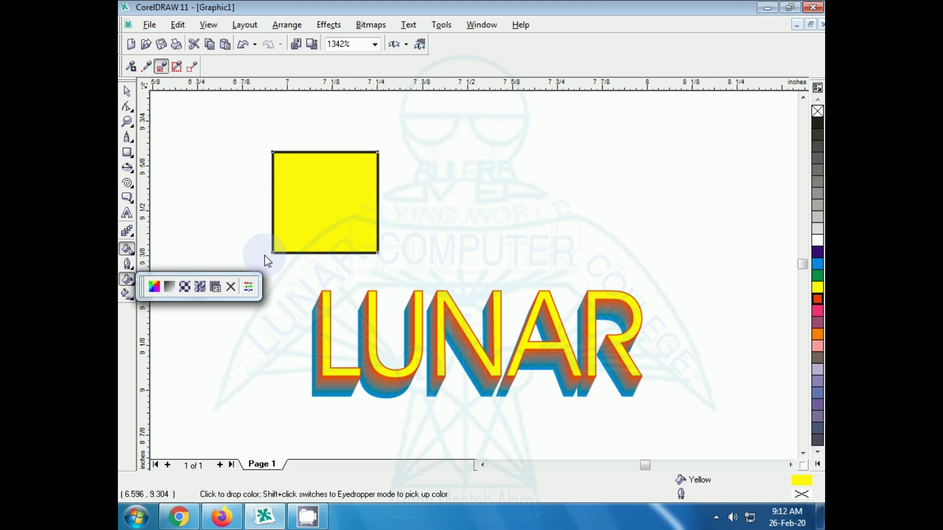
left_click(148, 290)
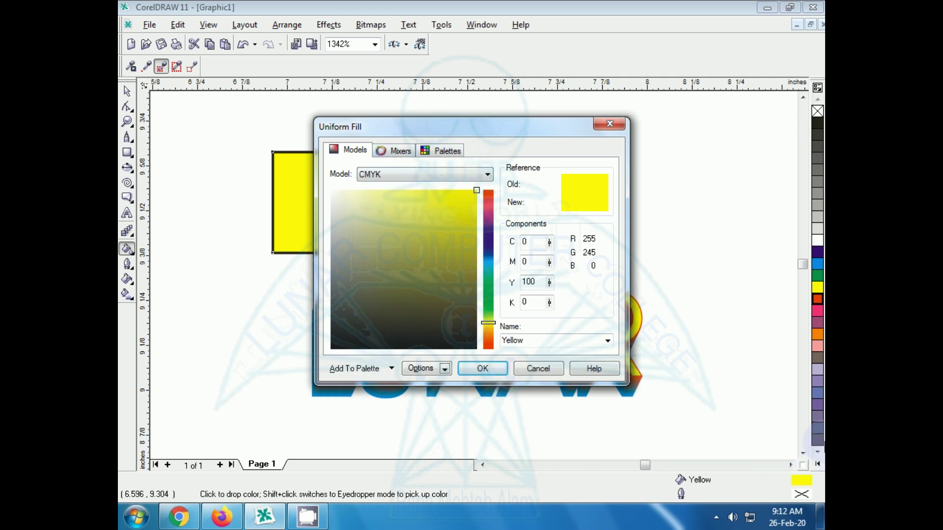
left_click(423, 175)
left_click(424, 178)
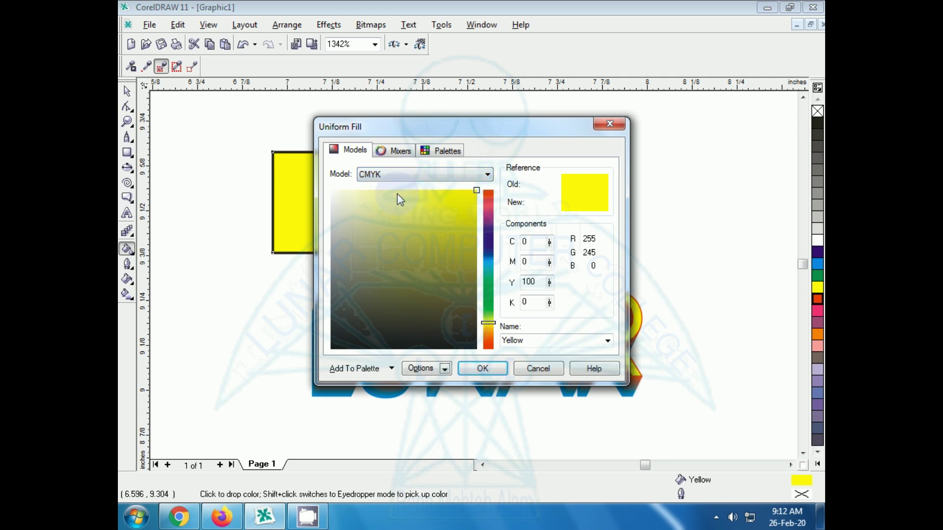
left_click(486, 173)
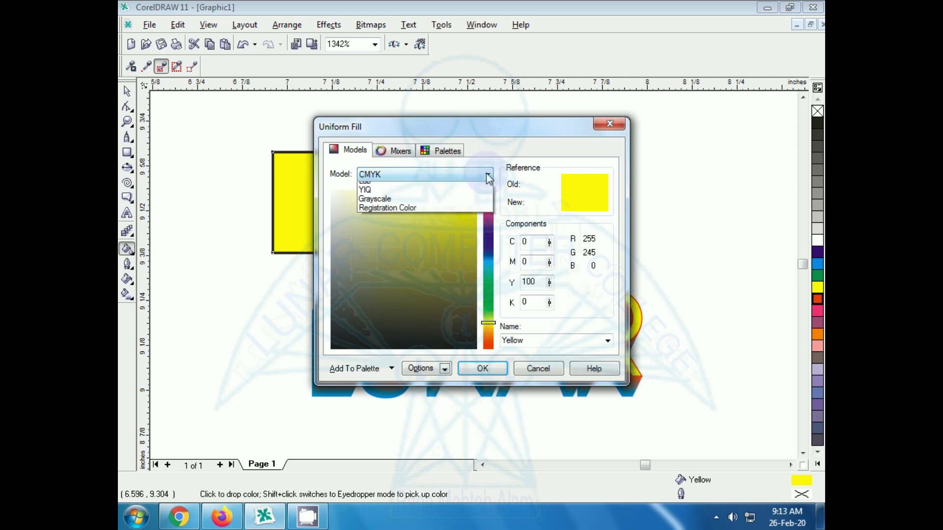
left_click(387, 206)
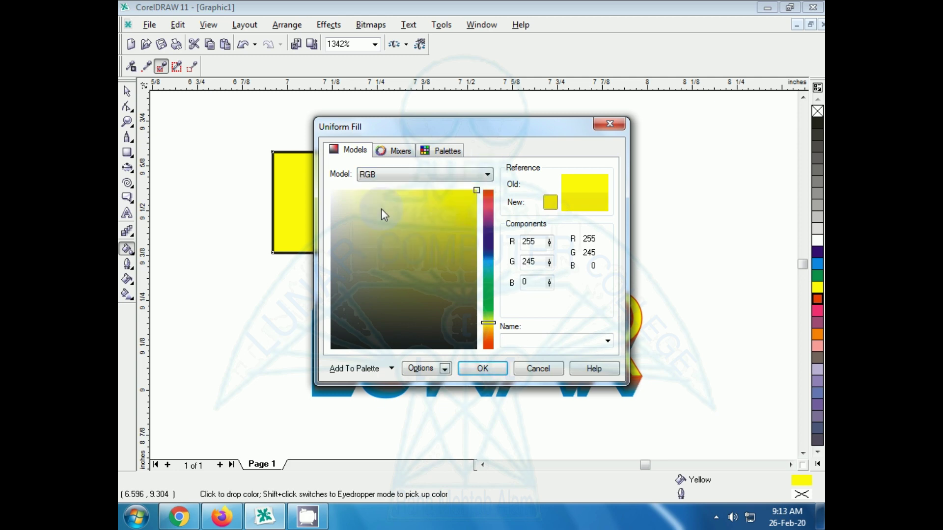
left_click(488, 175)
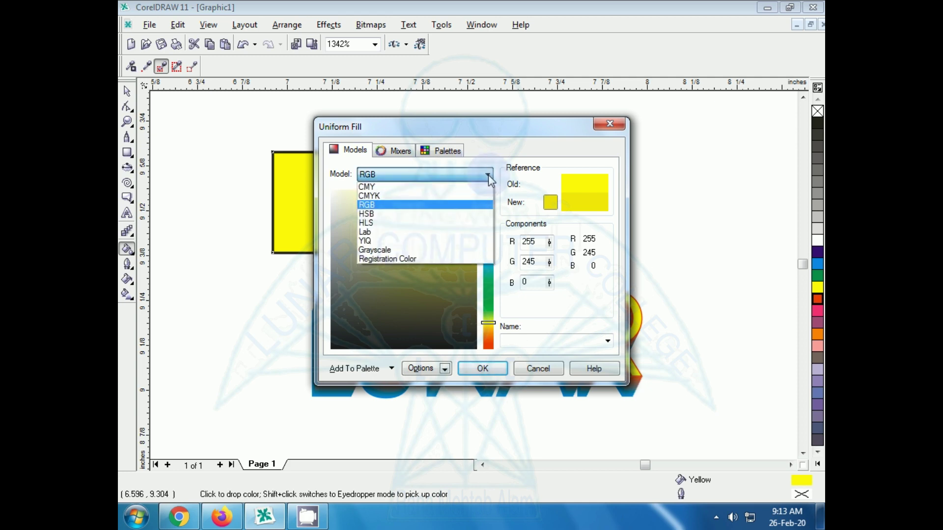
left_click(377, 197)
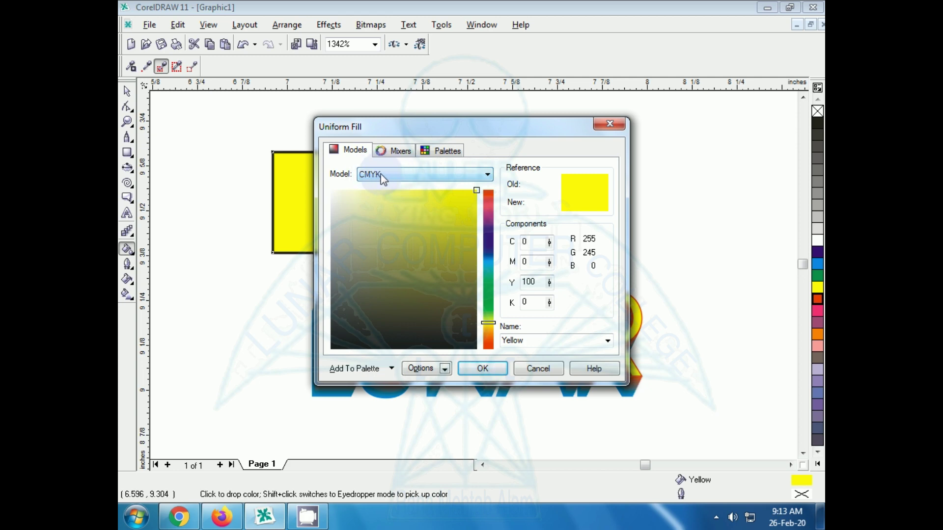
left_click(379, 174)
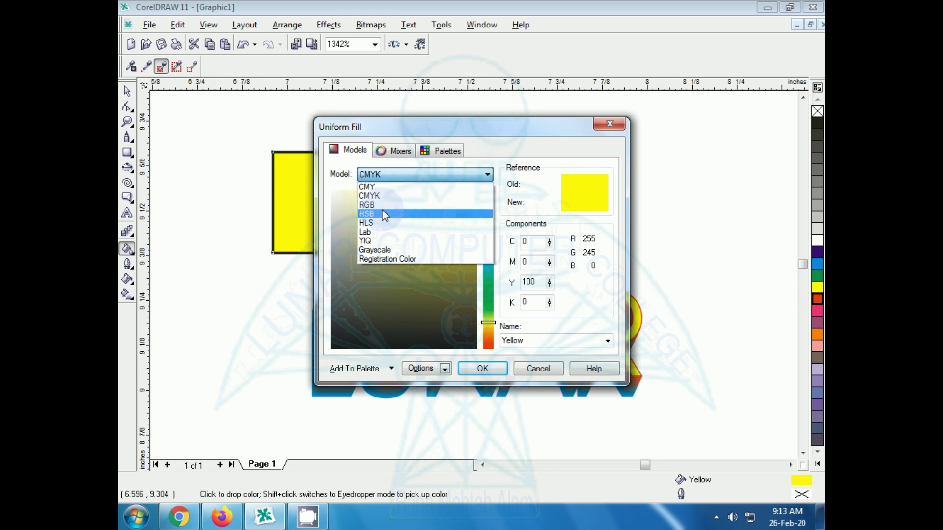
left_click(439, 175)
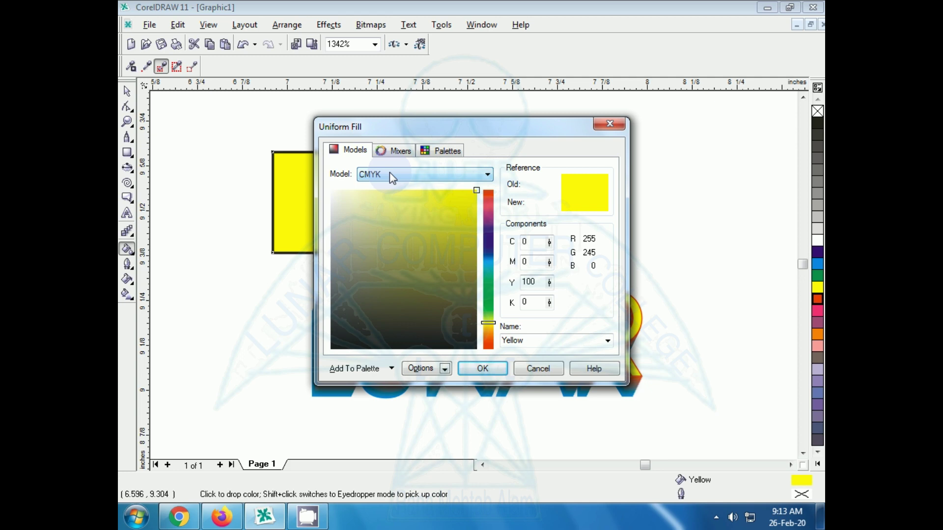
left_click(610, 123)
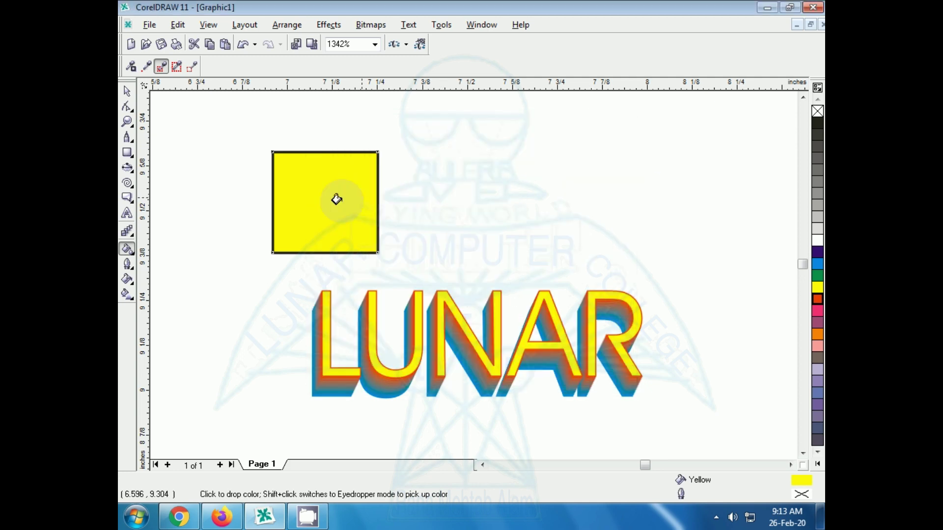
left_click(126, 296)
left_click(127, 281)
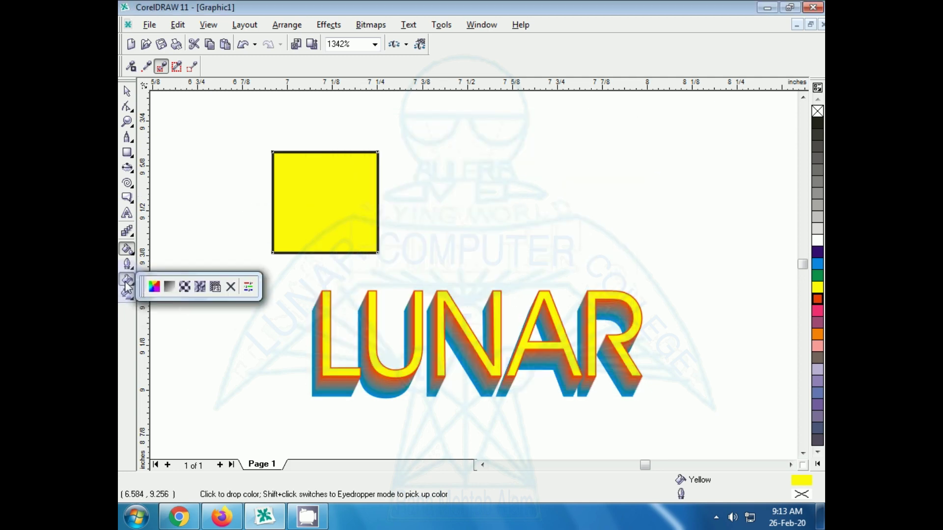
left_click(128, 280)
left_click(130, 279)
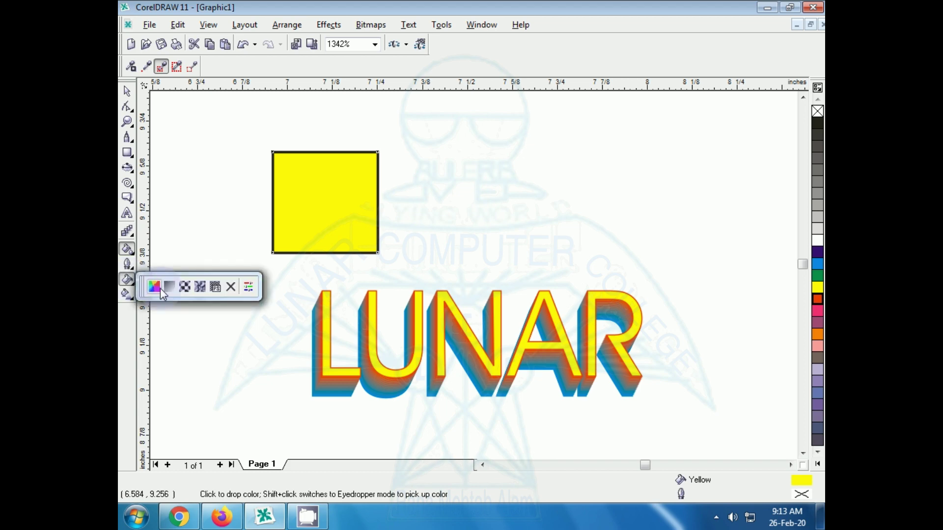
left_click(166, 289)
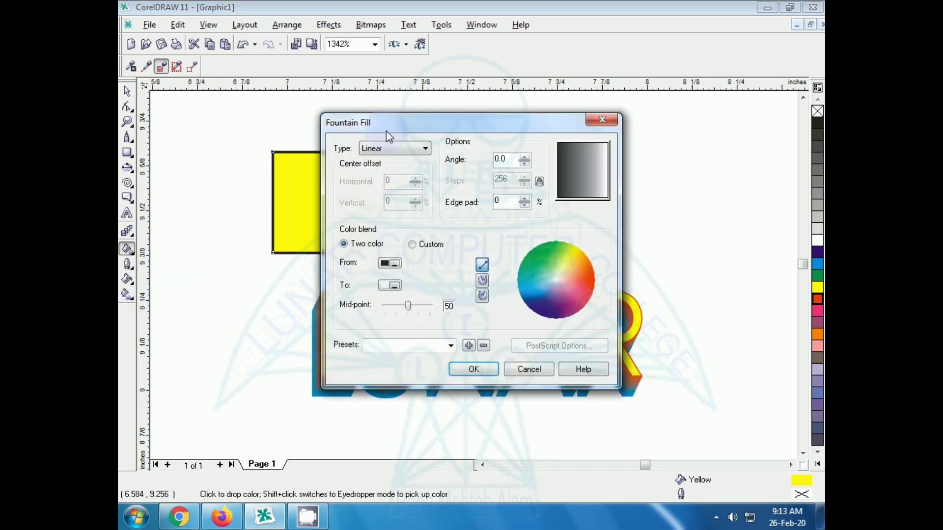
left_click_drag(417, 132, 497, 159)
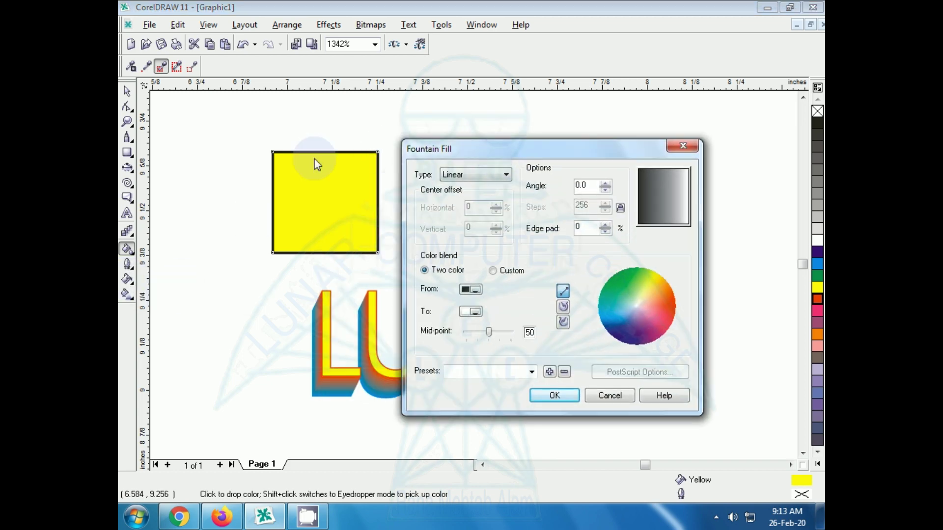
left_click(617, 398)
- Apply a linear two-color fountain fill to the yellow rectangle, from orange-red to pale purple at an angle of -106.9 degrees
left_click(128, 107)
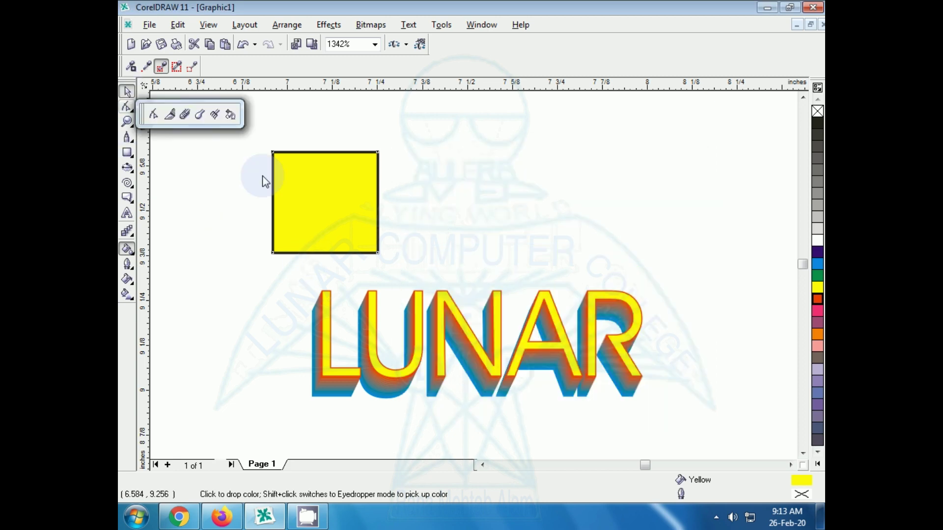
left_click(301, 196)
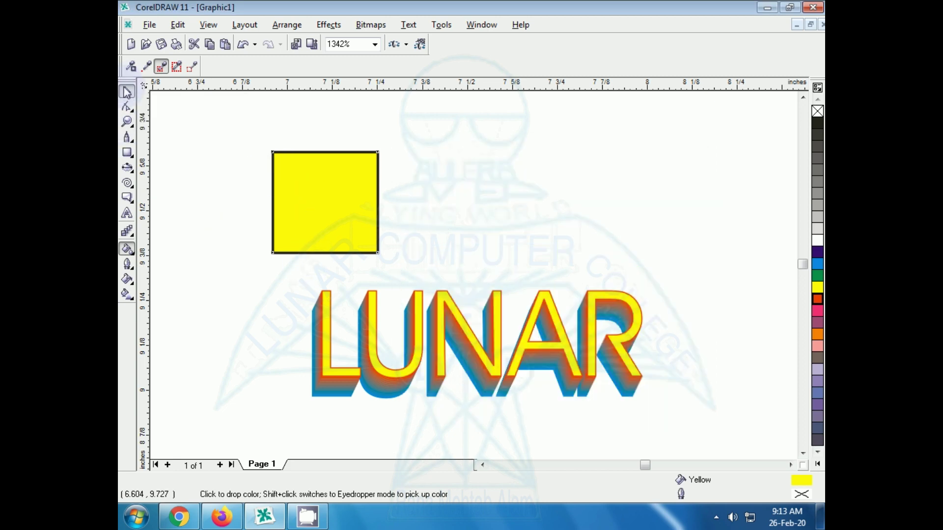
left_click(127, 92)
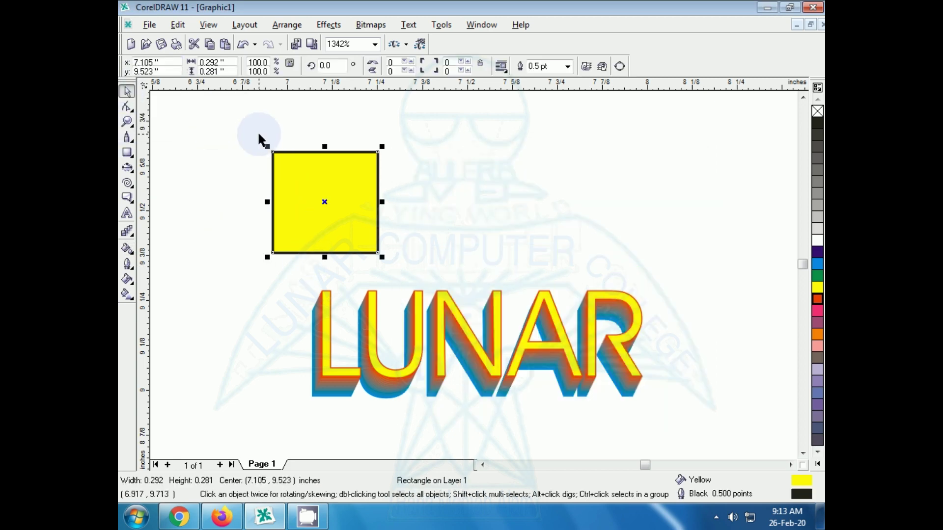
left_click(128, 280)
left_click(166, 287)
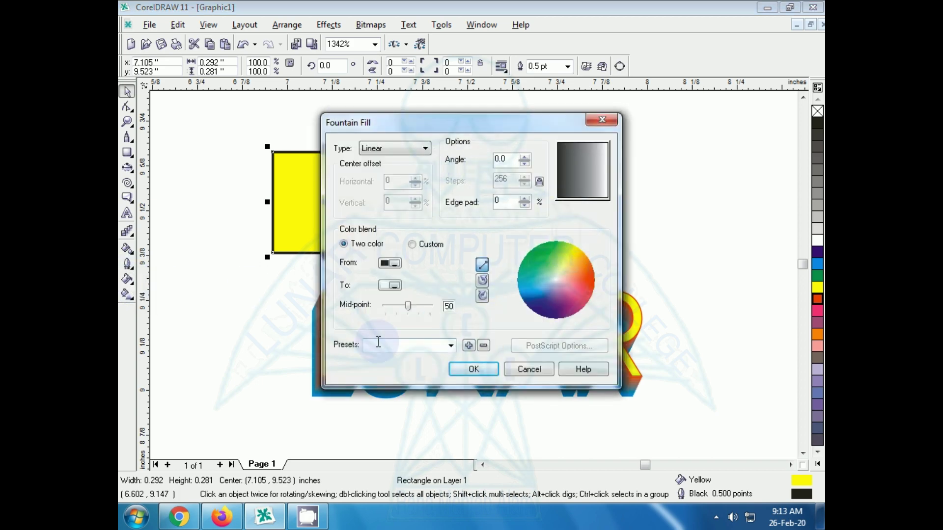
left_click_drag(412, 122, 538, 109)
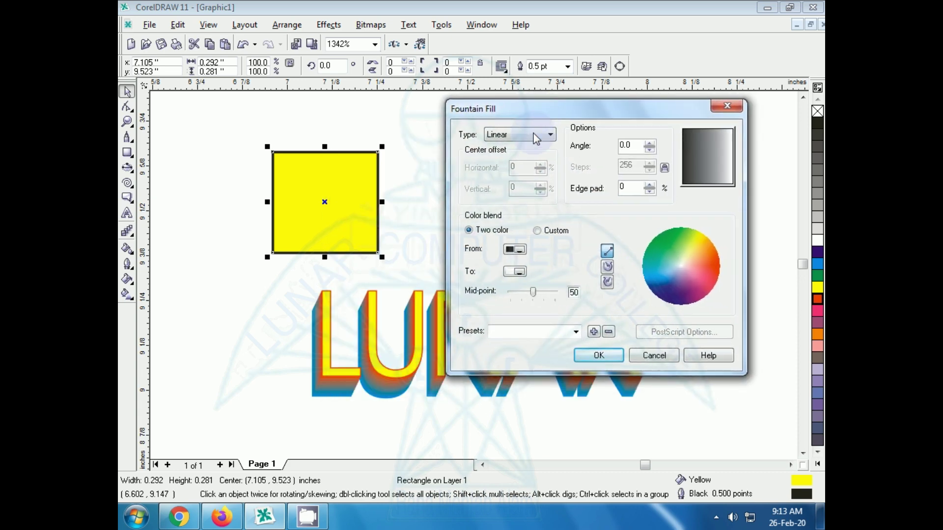
left_click(520, 250)
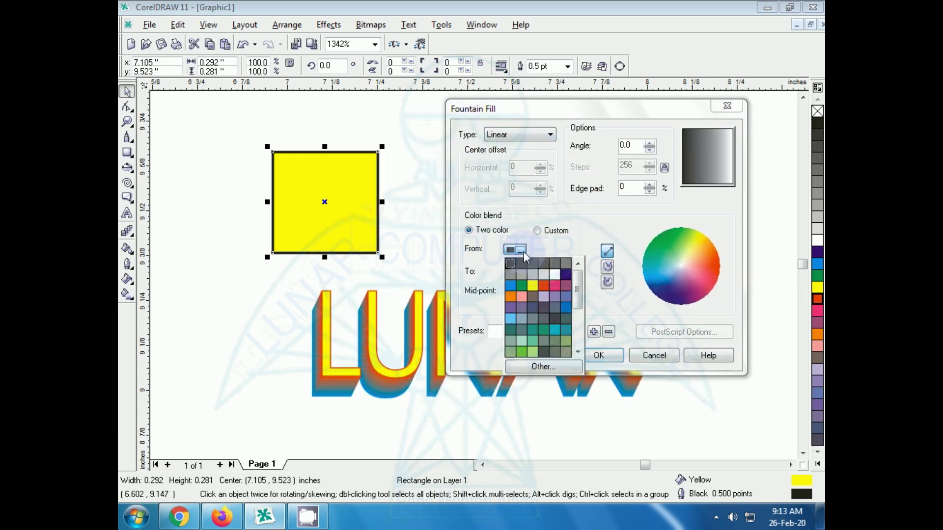
left_click(544, 285)
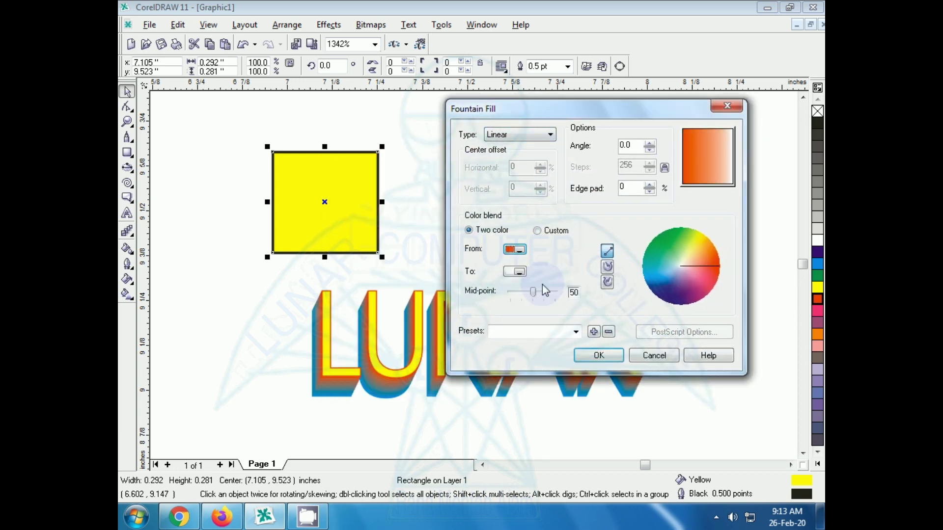
left_click(519, 272)
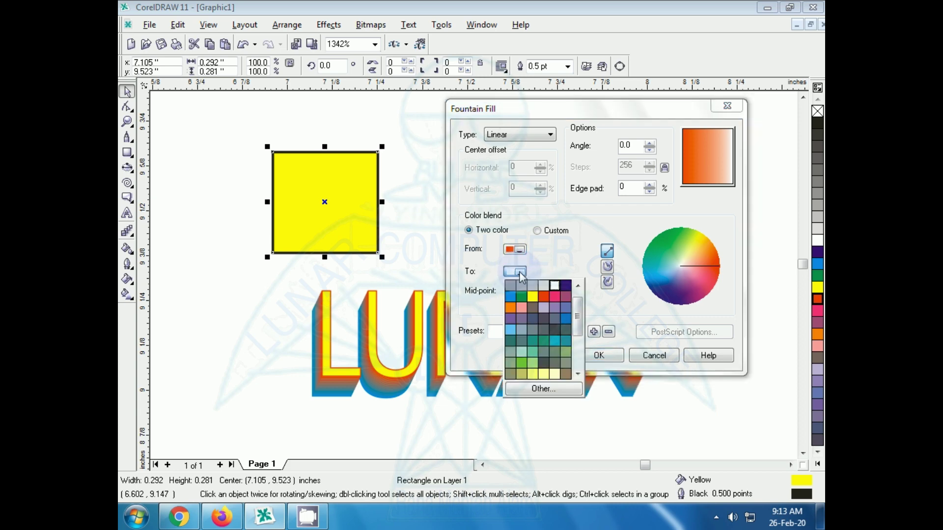
left_click(544, 308)
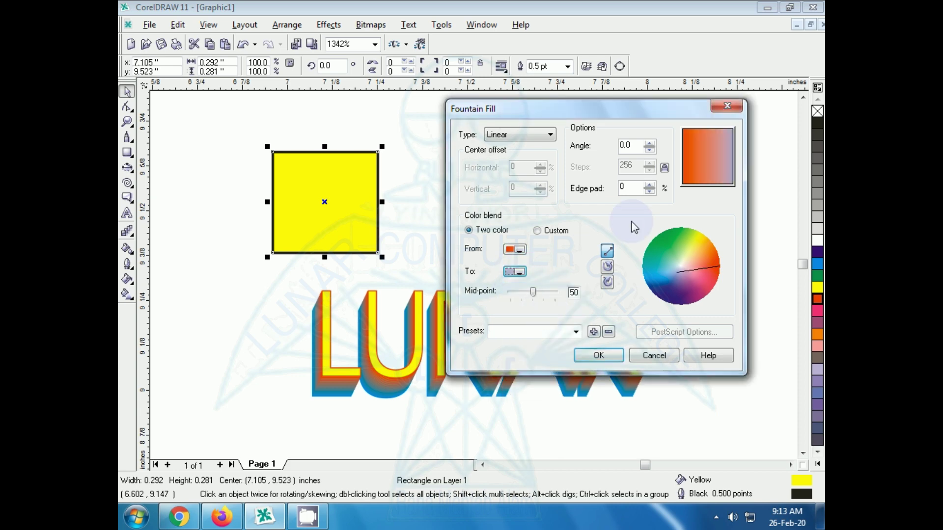
mouse_move(714, 168)
left_mouse_down()
mouse_move(716, 145)
mouse_move(701, 179)
left_mouse_up()
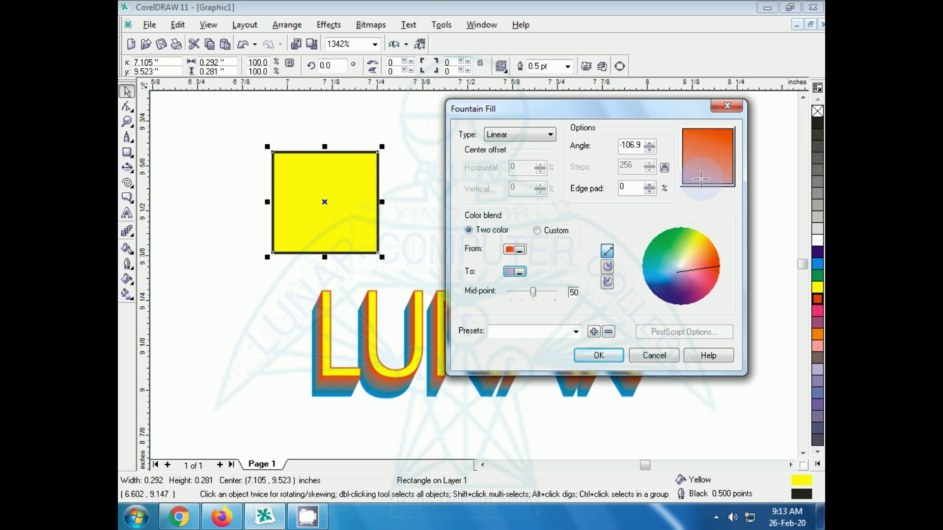
left_click(597, 355)
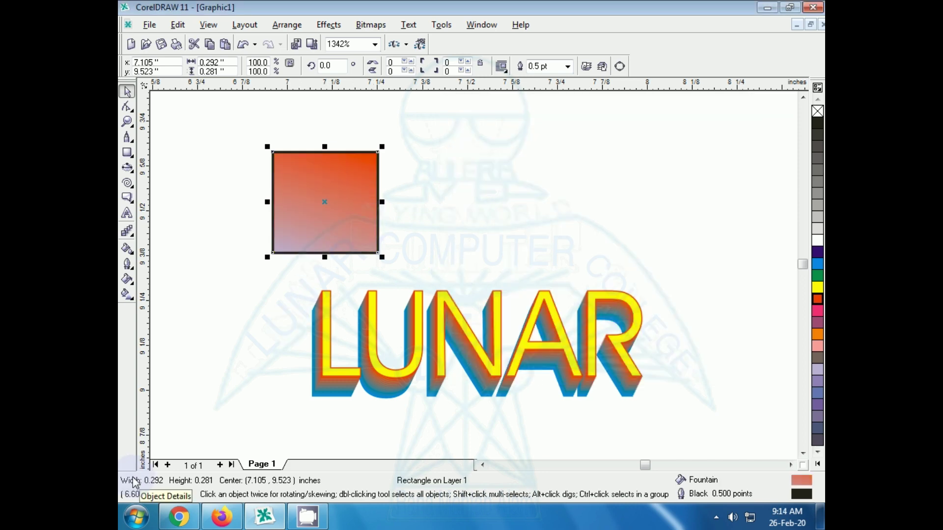
- Try a 2-color brick pattern fill on the rectangle and undo it
left_click(130, 287)
left_click(132, 289)
left_click(134, 282)
left_click(133, 282)
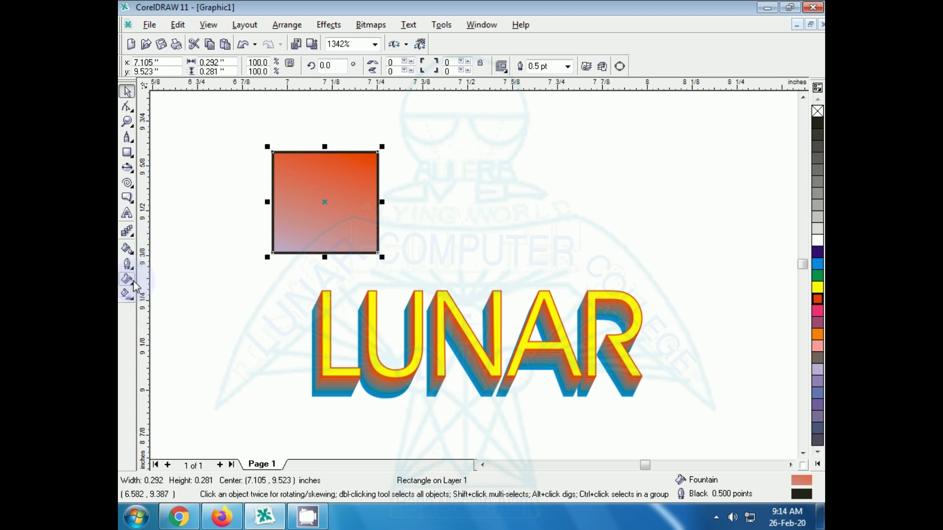
left_click(134, 281)
left_click(134, 283)
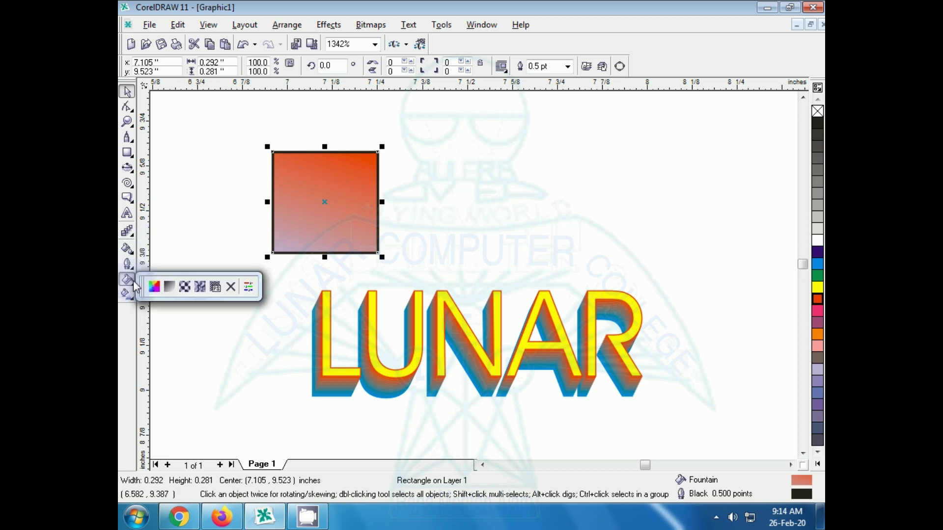
left_click(183, 289)
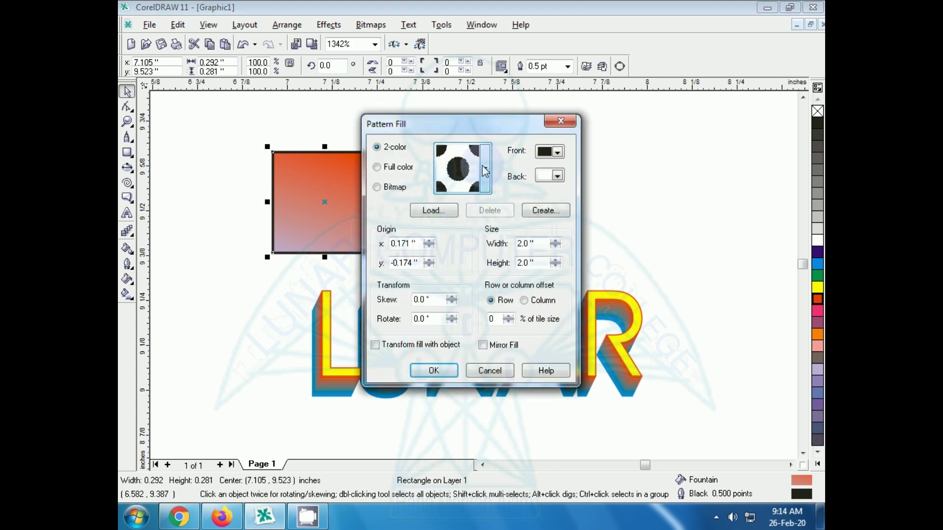
left_click(485, 170)
left_click(453, 248)
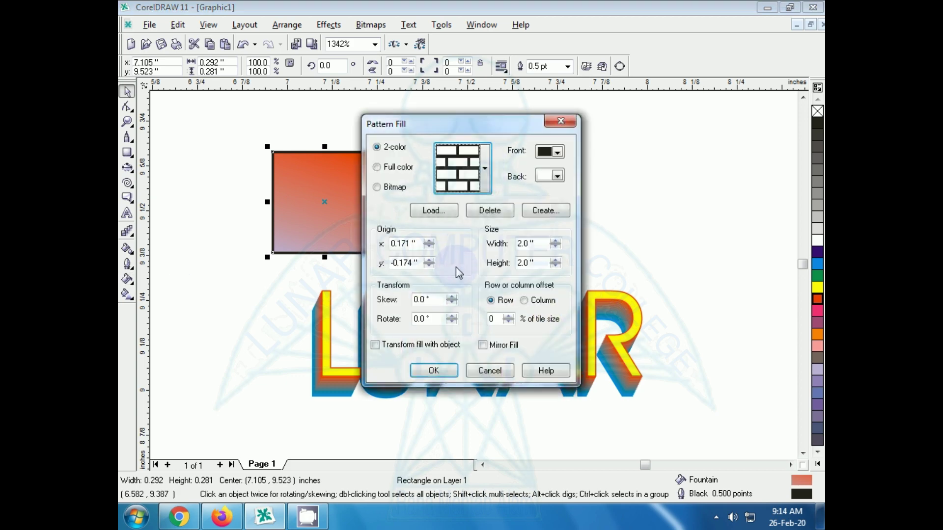
left_click(434, 371)
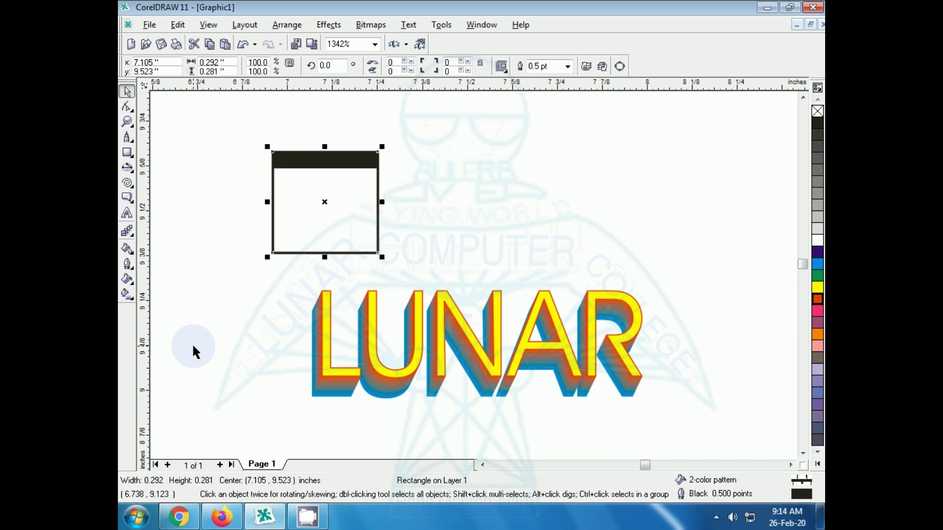
key("ctrl+z")
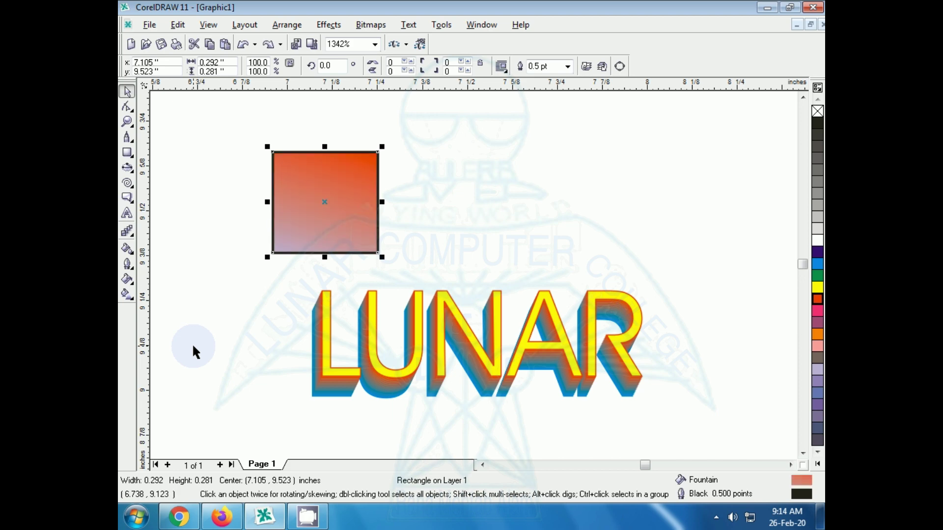
- Redirect the rectangle's gradient diagonally with the Interactive Fill tool, from beyond its upper-left corner to beyond its lower-right corner, at about -41 degrees
left_click(131, 296)
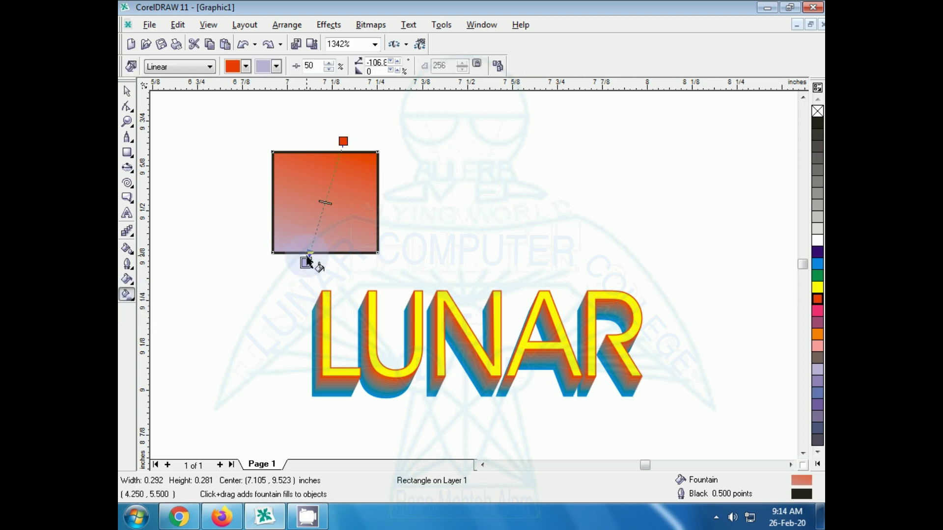
left_click_drag(306, 263, 407, 283)
left_click_drag(351, 140, 237, 125)
- Change the gradient's start color to blue-gray and its end color to green, and deselect the rectangle
left_click(249, 67)
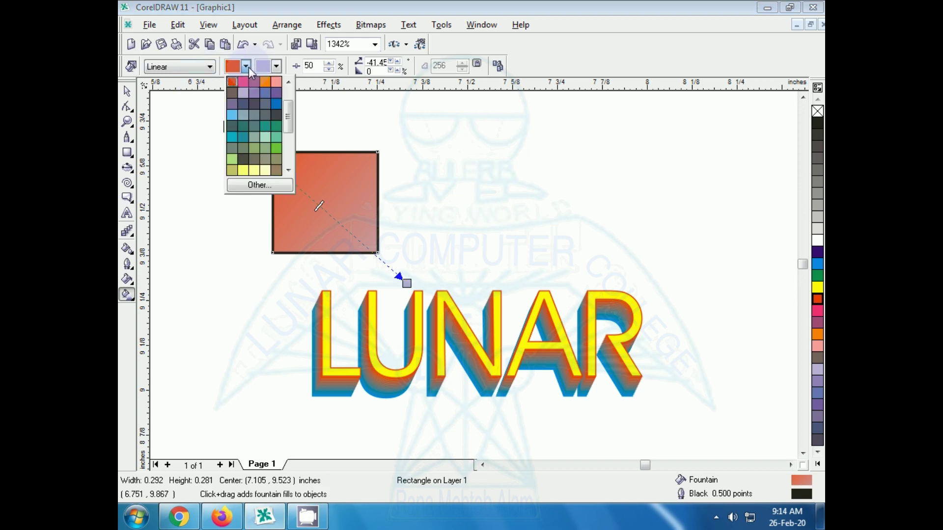
left_click(247, 112)
left_click(275, 69)
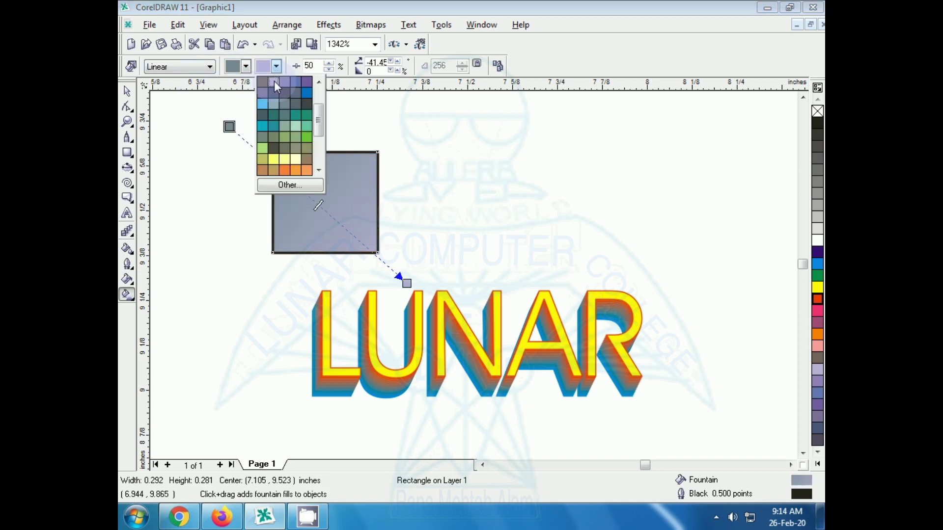
left_click(304, 119)
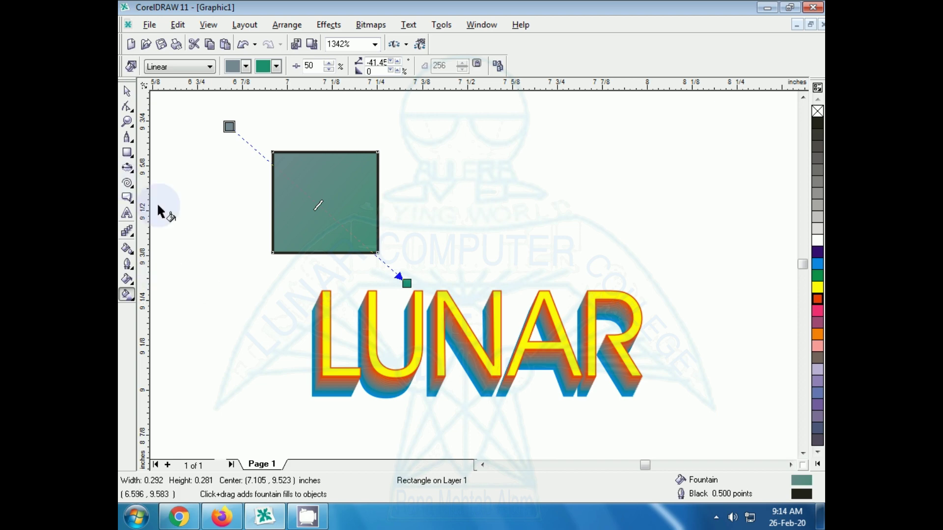
left_click(127, 92)
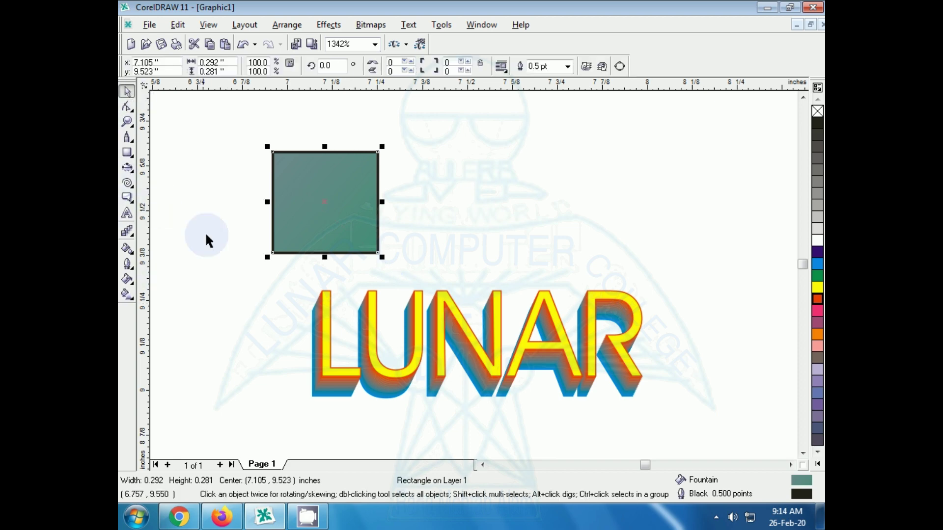
left_click(215, 136)
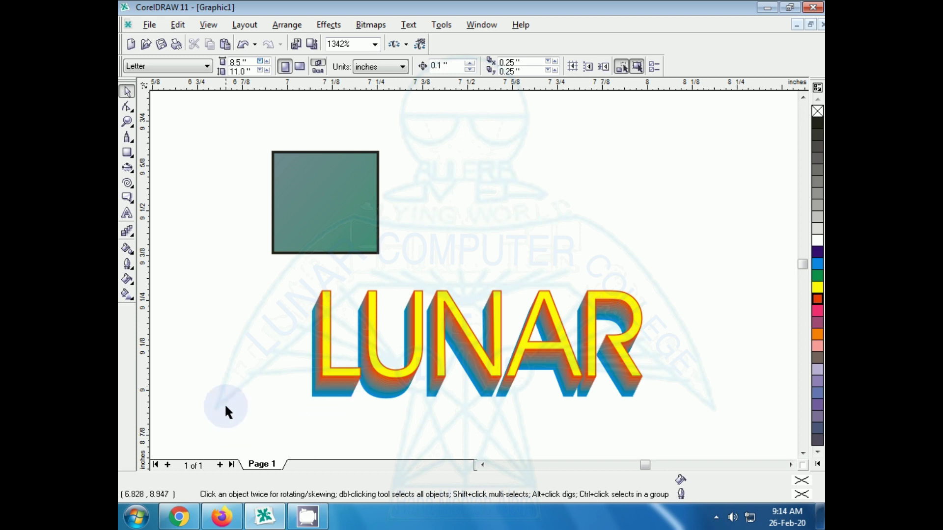
- Switch to Firefox and look through the created playlists on the Lunar Computer College YouTube channel
left_click(221, 516)
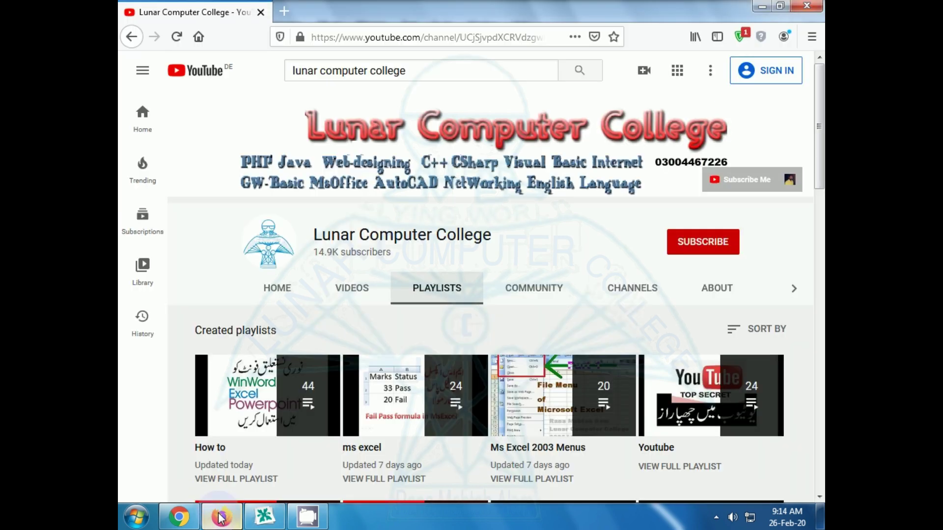
scroll(423, 398, "down", 3)
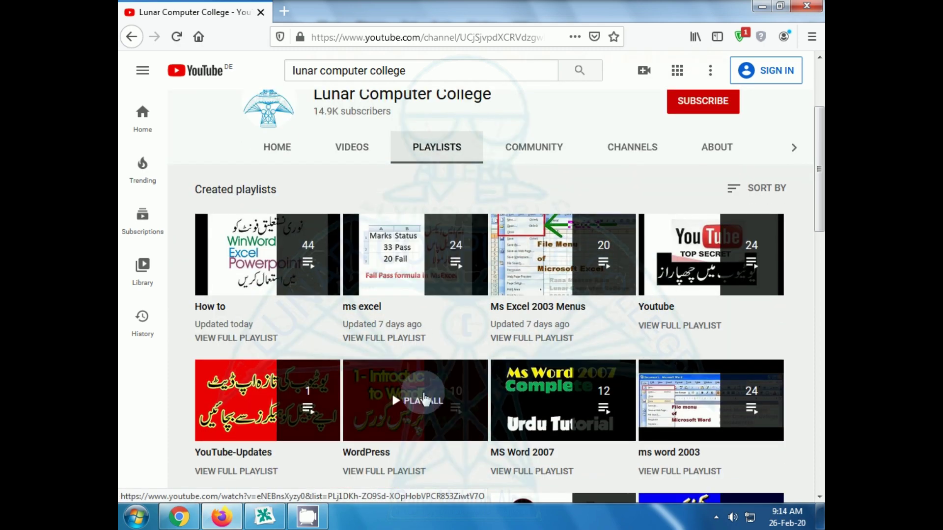
scroll(423, 398, "down", 5)
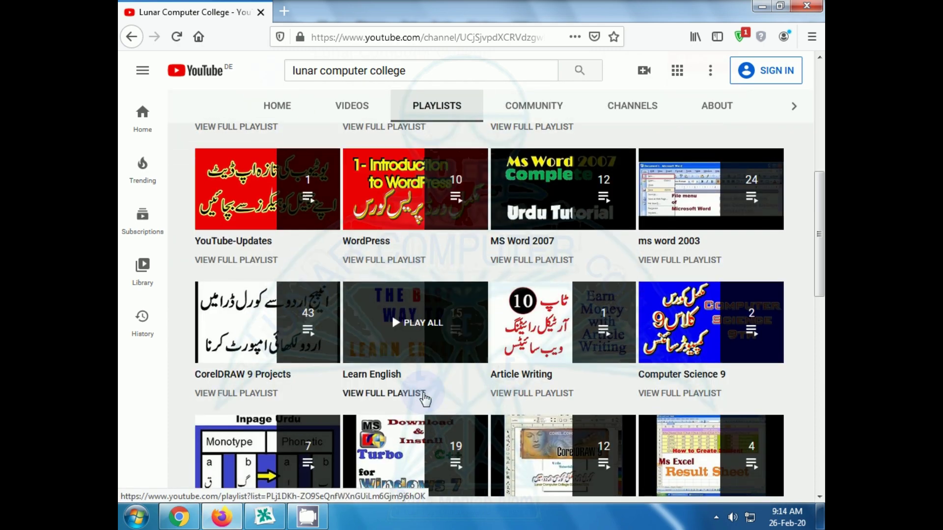
scroll(425, 398, "down", 4)
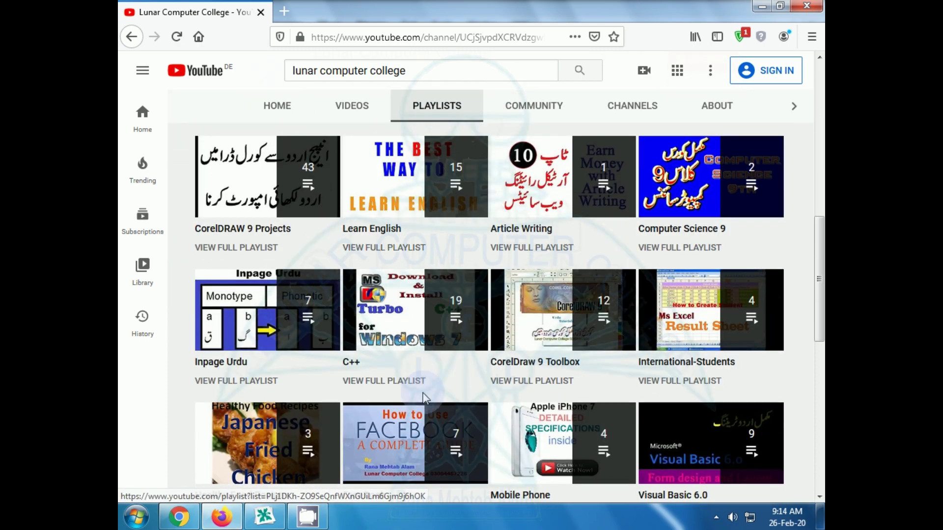
scroll(424, 398, "down", 2)
scroll(423, 397, "down", 4)
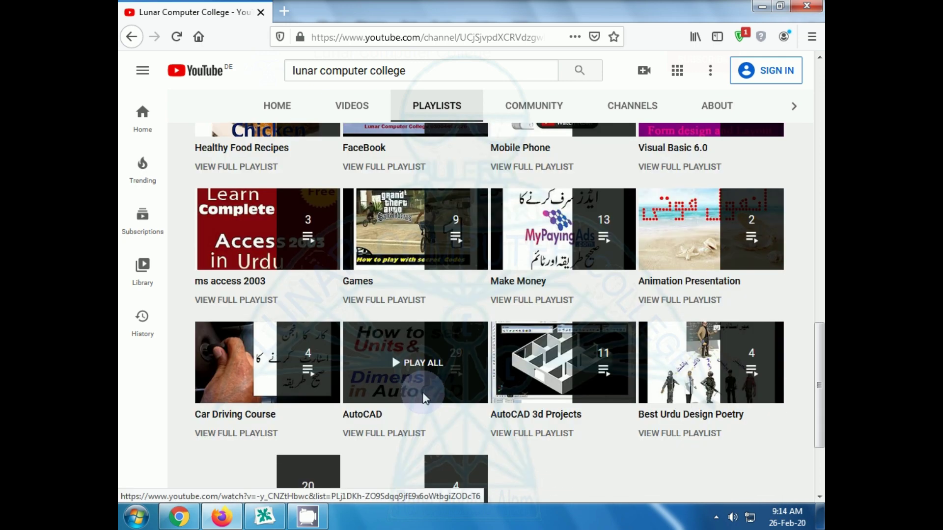
scroll(424, 397, "down", 3)
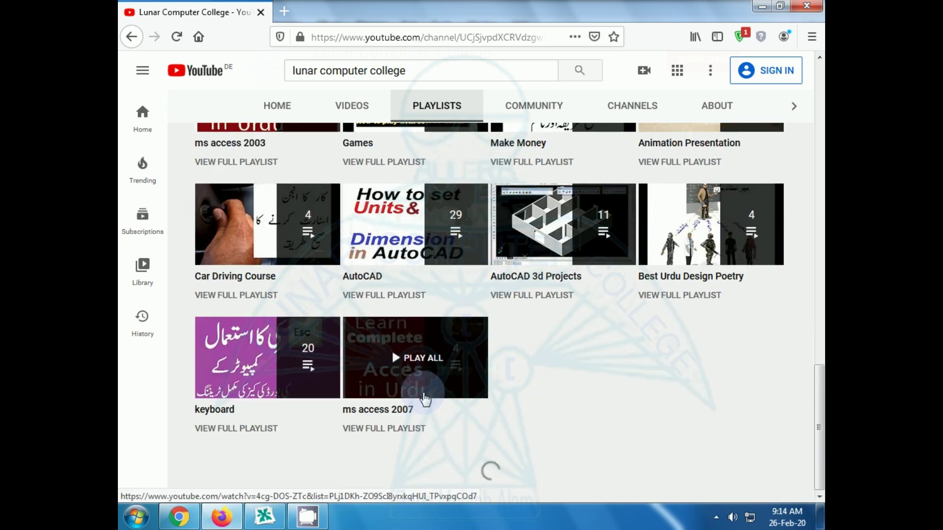
scroll(425, 398, "up", 7)
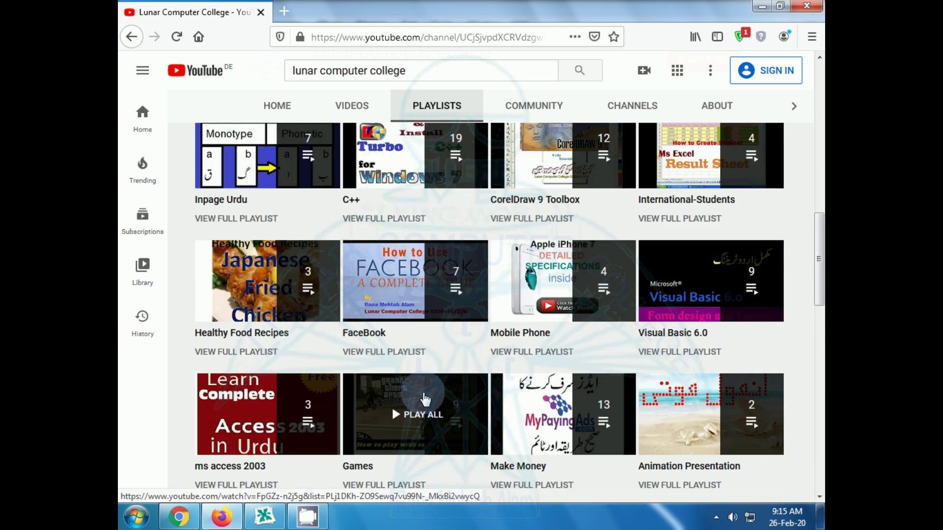
scroll(425, 399, "up", 5)
scroll(426, 399, "up", 3)
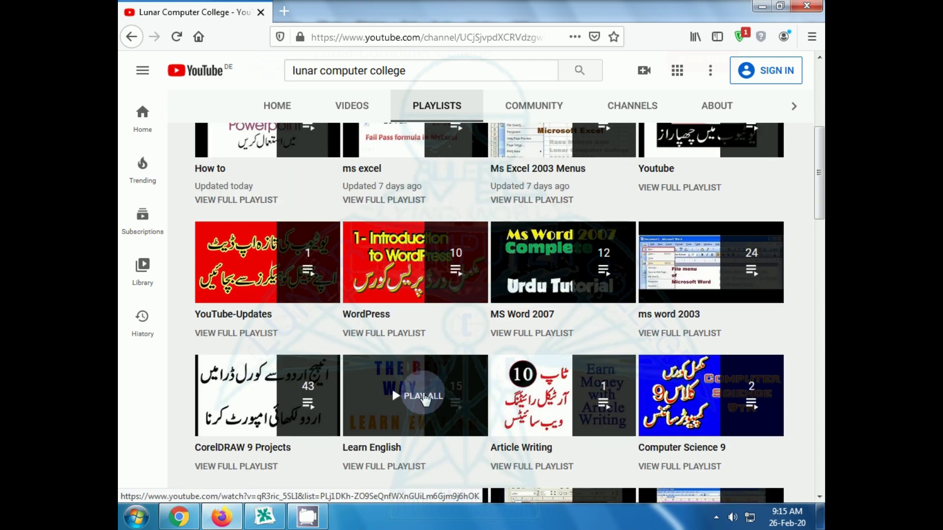
- Browse the channel's created playlists from the top down to the rows with CorelDraw 9 Toolbox and Visual Basic 6.0, and return to CorelDRAW
scroll(425, 398, "up", 5)
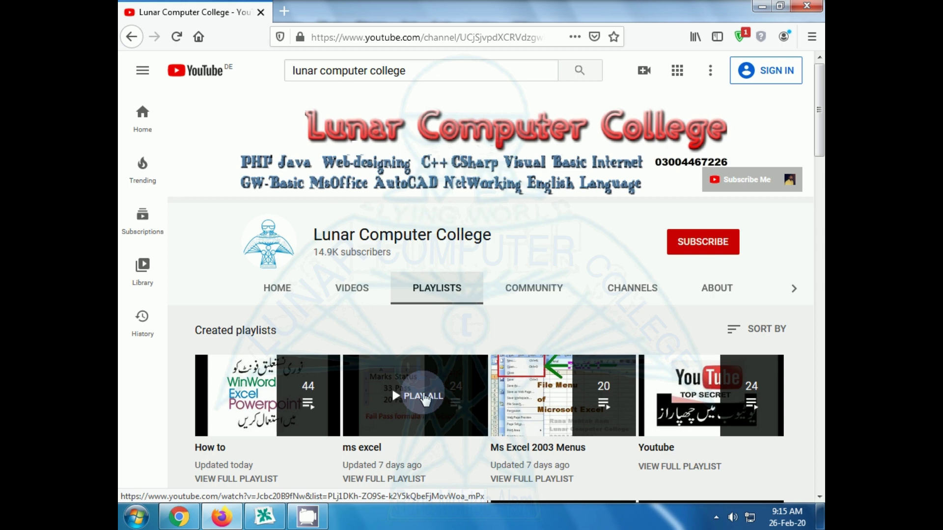
scroll(425, 399, "down", 3)
scroll(426, 399, "up", 3)
scroll(425, 400, "down", 2)
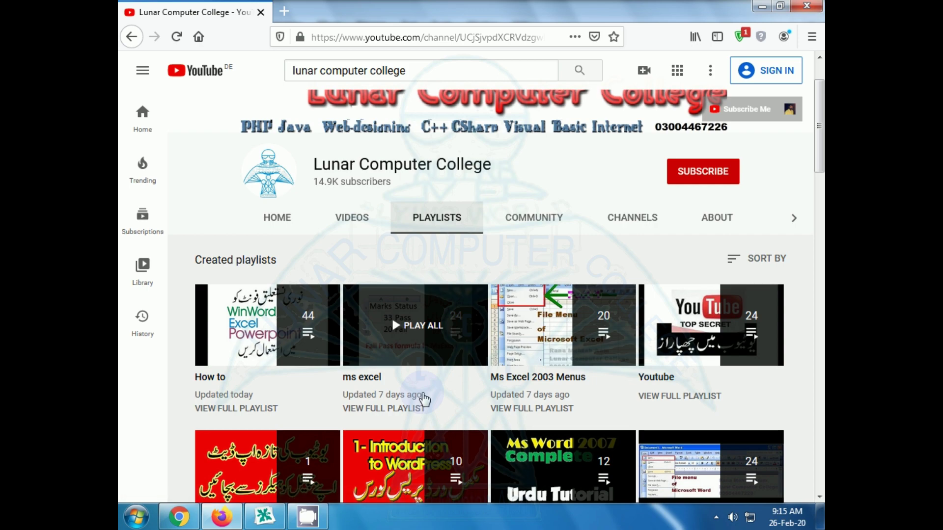
scroll(423, 400, "down", 4)
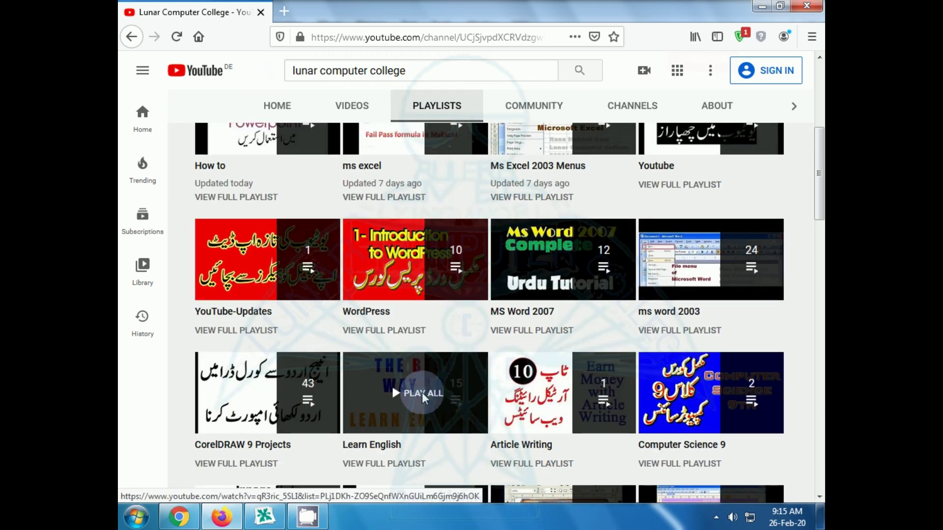
scroll(423, 392, "down", 3)
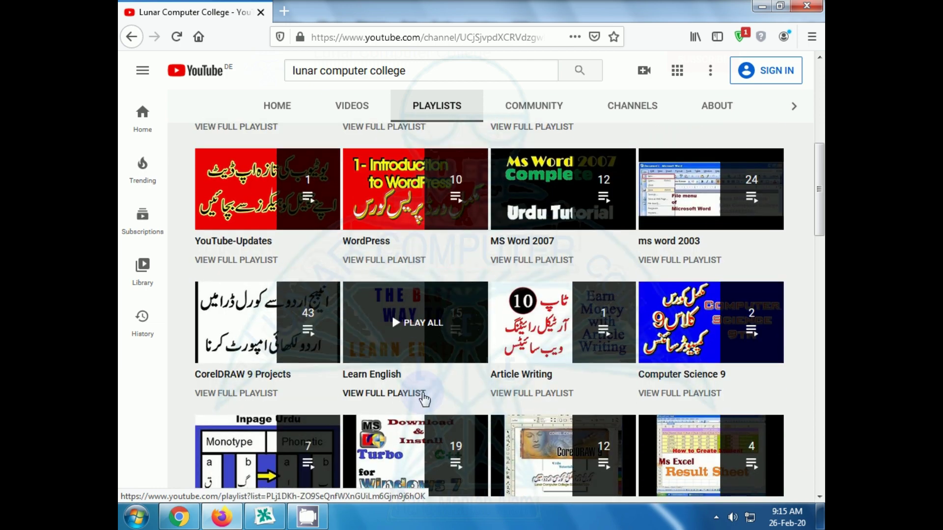
scroll(424, 400, "down", 2)
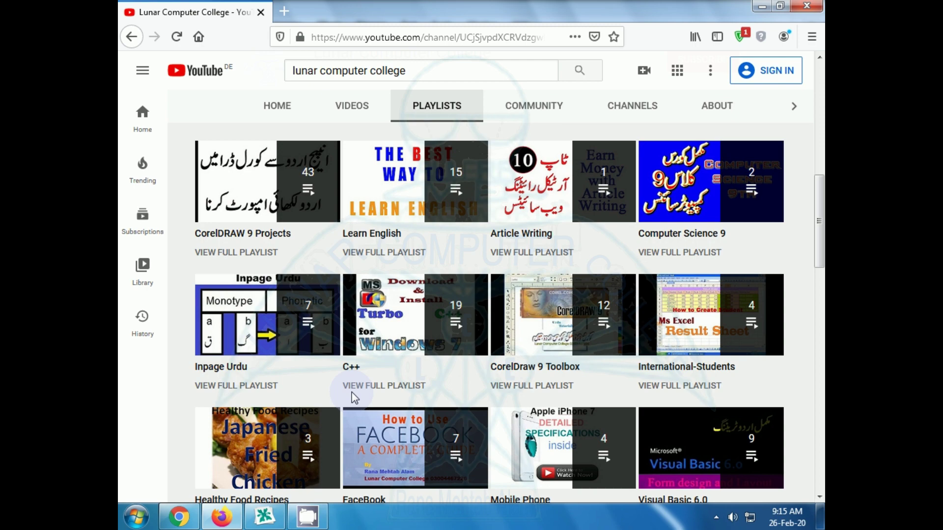
scroll(354, 396, "down", 3)
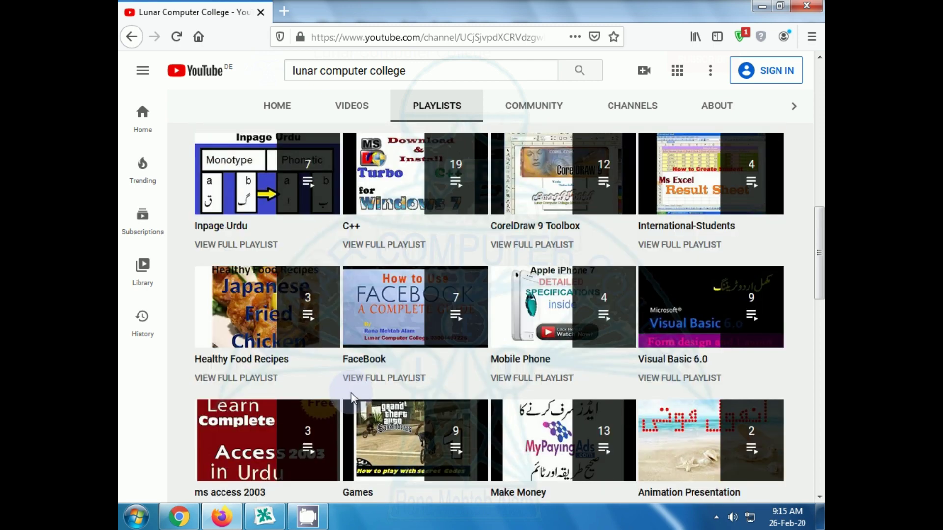
left_click(268, 511)
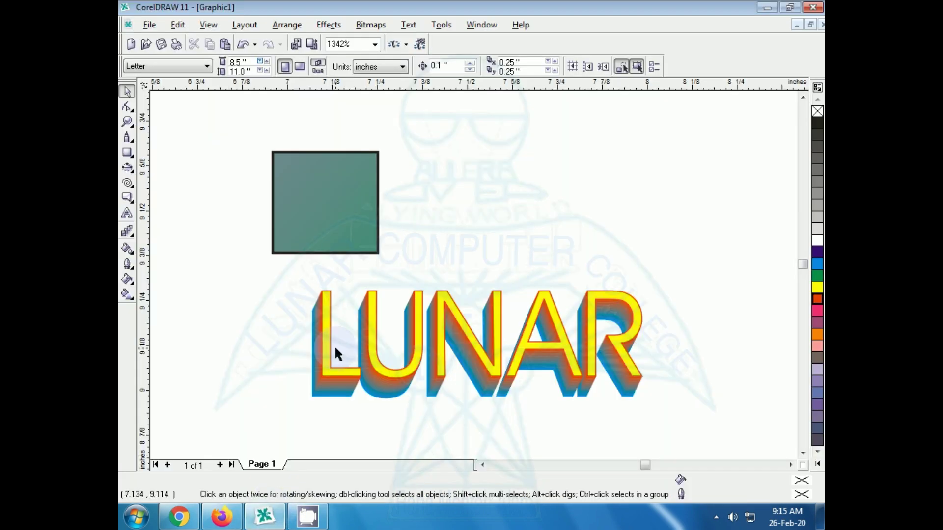